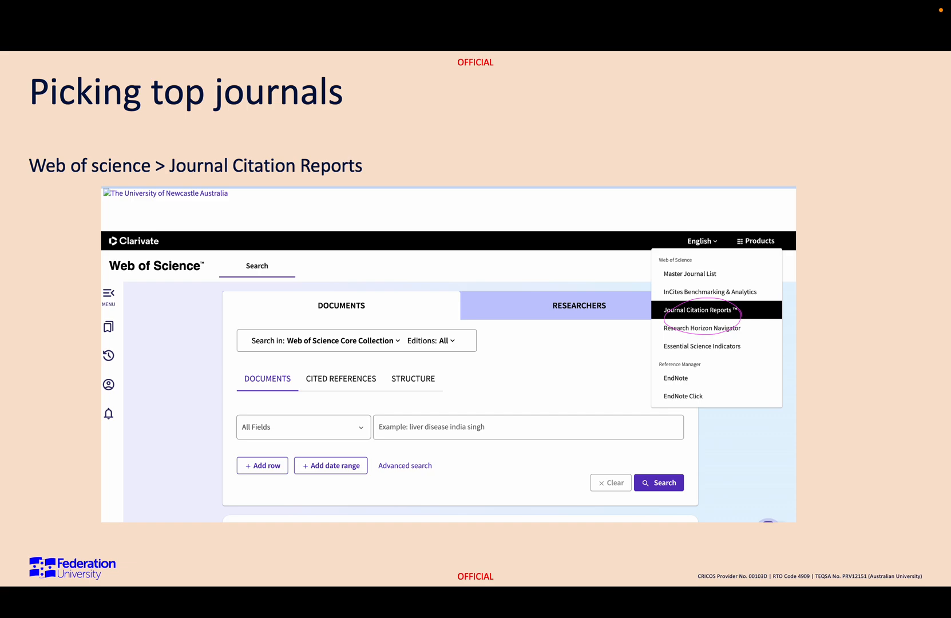
# Switch to Chrome and open Web of science from the W entries of the library's A-Z Databases page.
pyautogui.press('super+Tab')
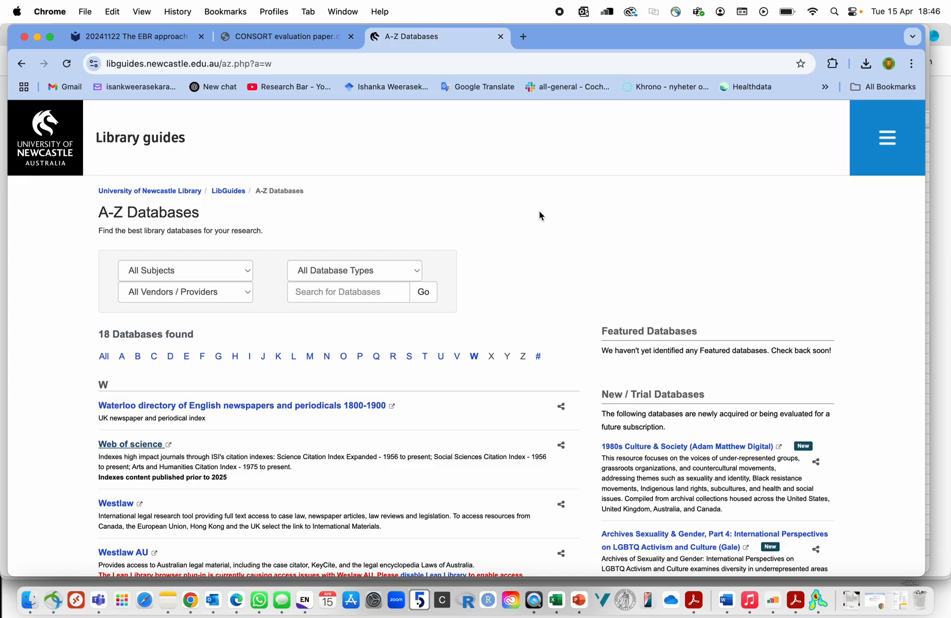
pyautogui.scroll(-3, 540, 212)
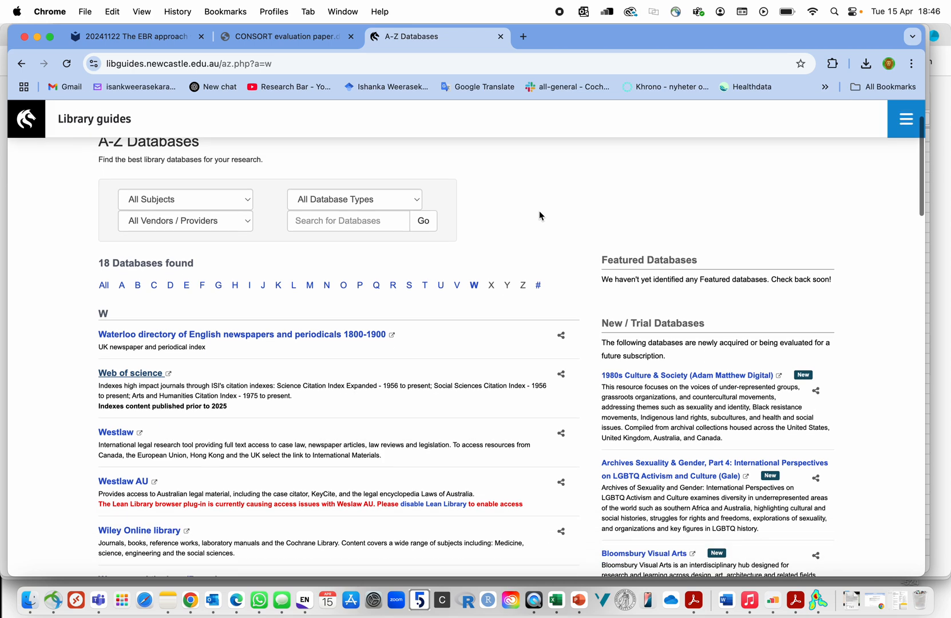
pyautogui.scroll(5, 540, 213)
pyautogui.scroll(-1, 540, 216)
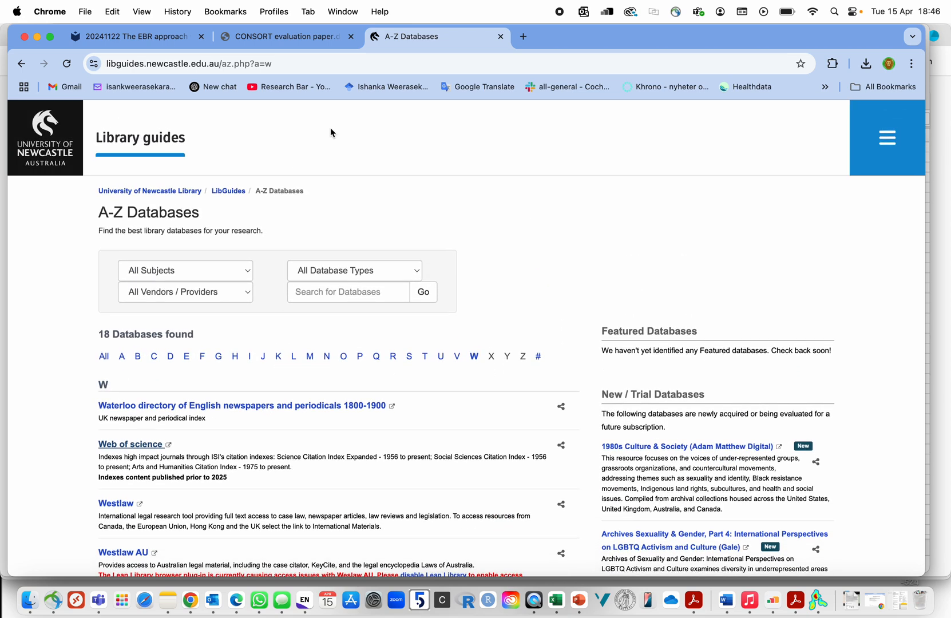
pyautogui.click(474, 357)
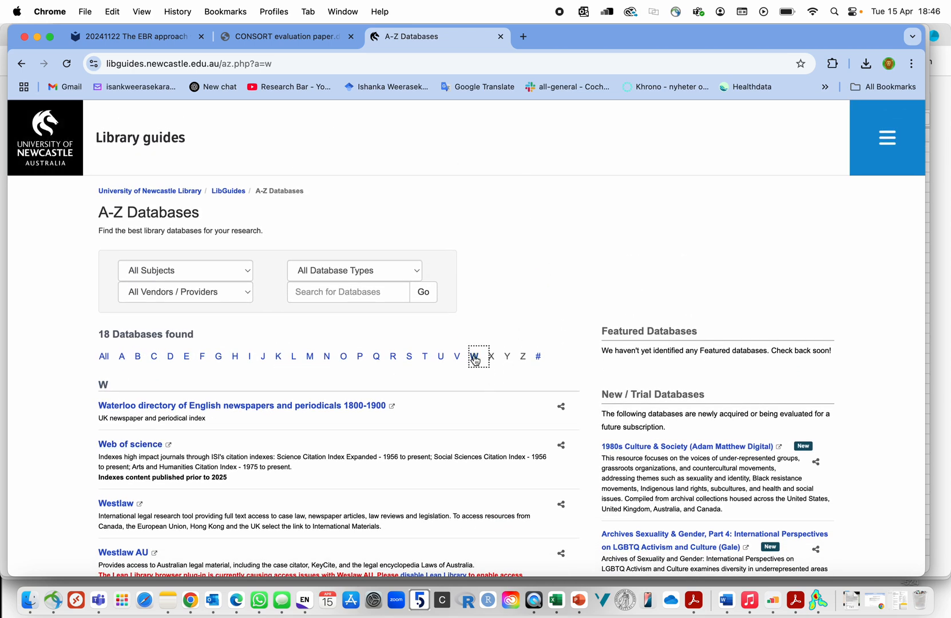
pyautogui.click(137, 444)
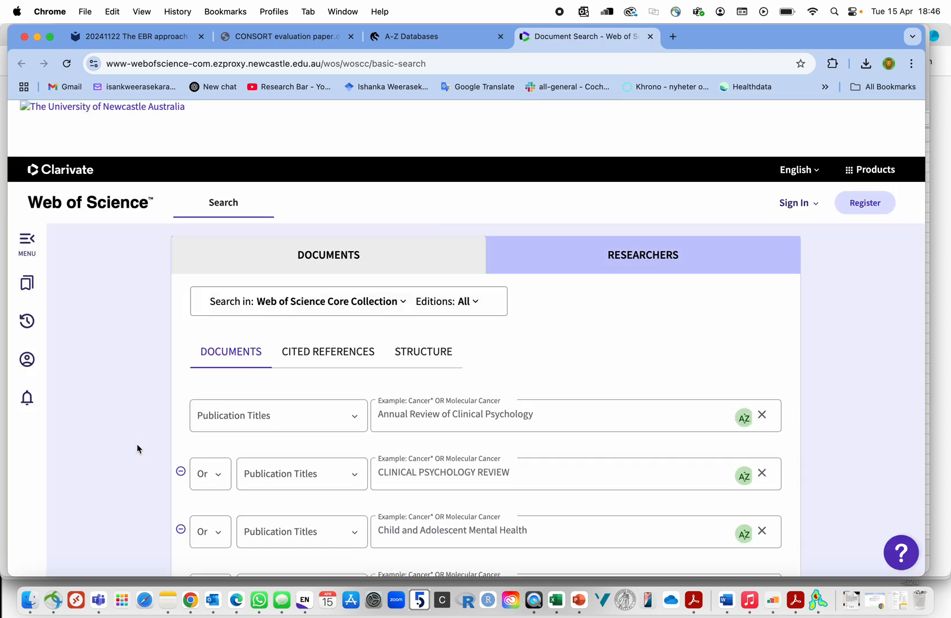
# Clear the existing Publication Titles rows from the Web of Science document search form.
pyautogui.scroll(-5, 180, 530)
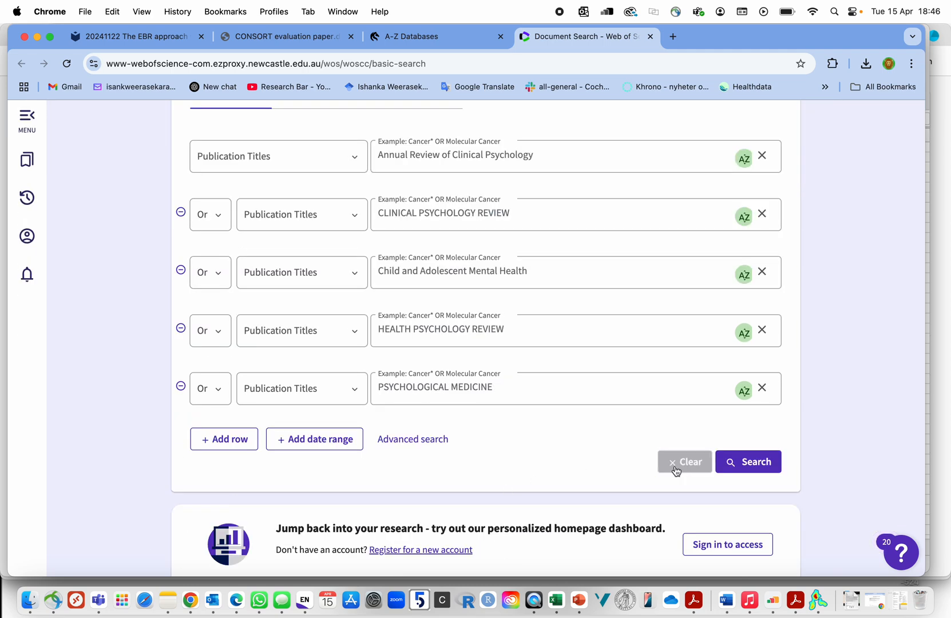
pyautogui.click(676, 470)
pyautogui.scroll(3, 586, 365)
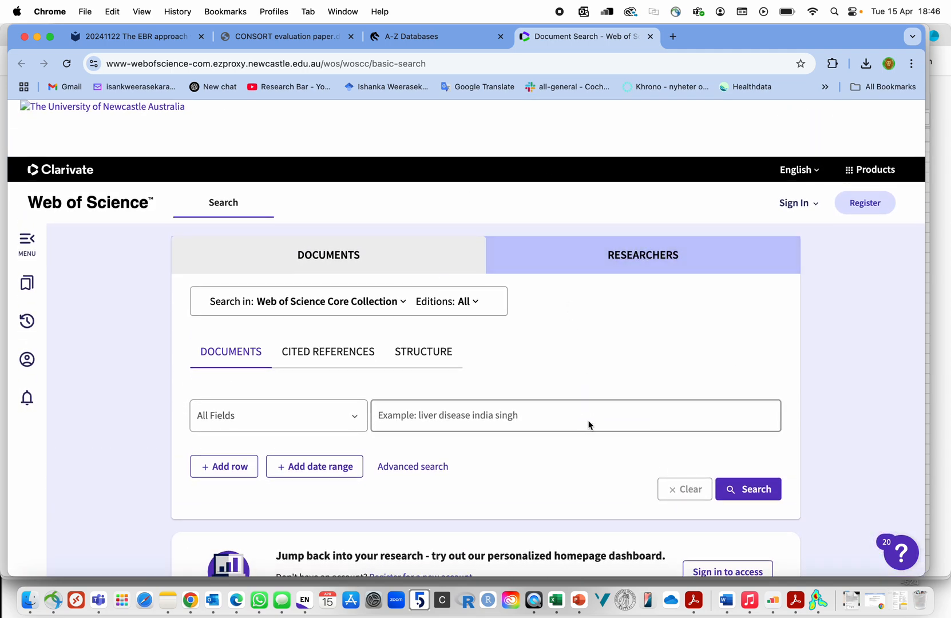
# Search the Web of Science Core Collection for "psychology" in All Fields.
pyautogui.scroll(-2, 590, 425)
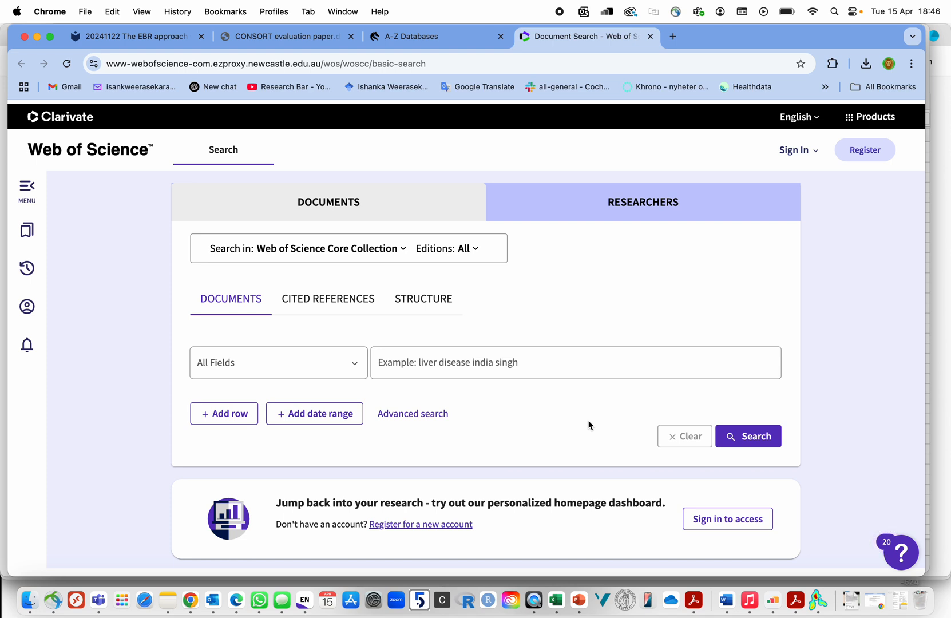
pyautogui.click(439, 373)
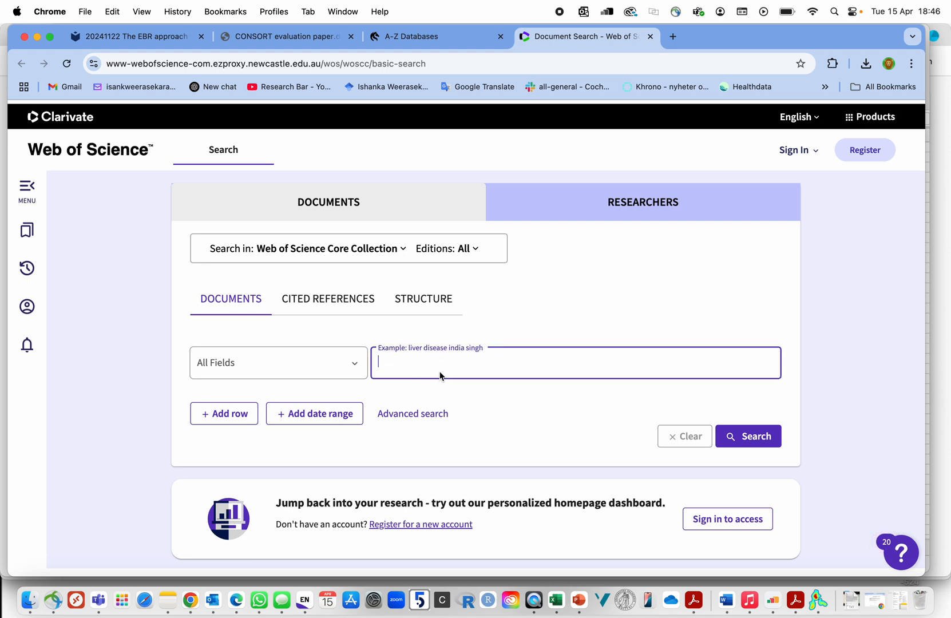
pyautogui.click(578, 600)
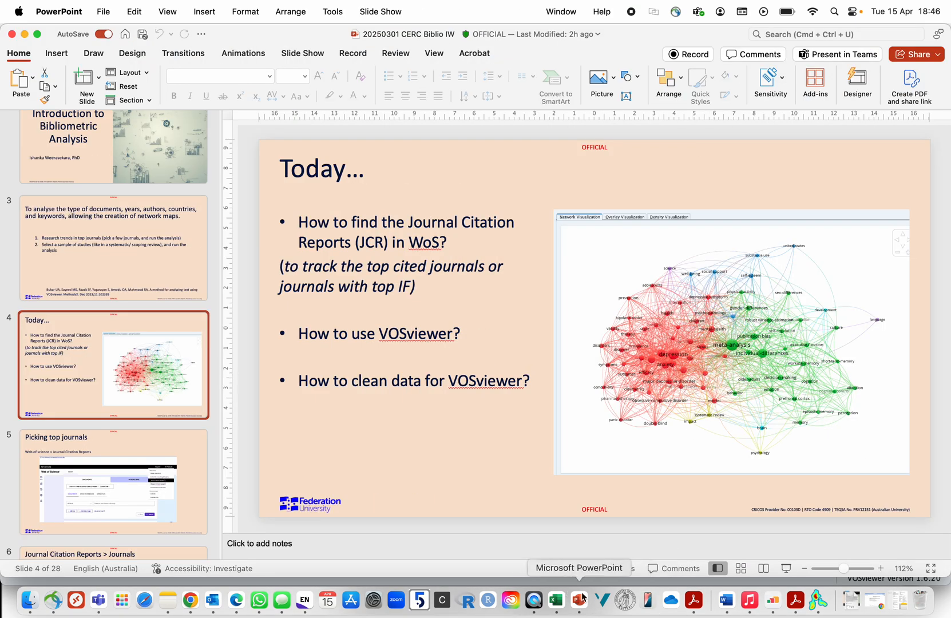
pyautogui.click(194, 607)
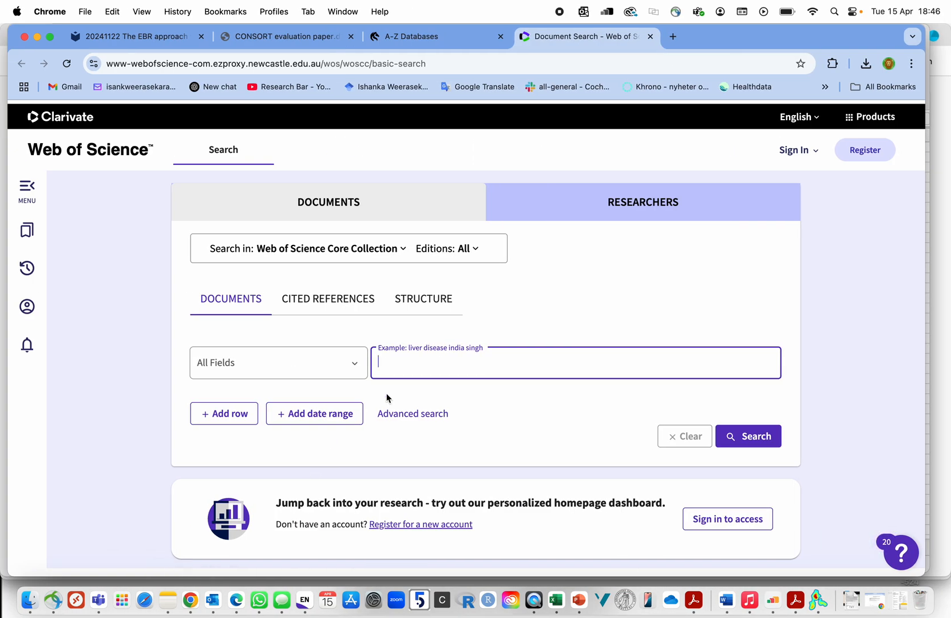
pyautogui.write('Psh')
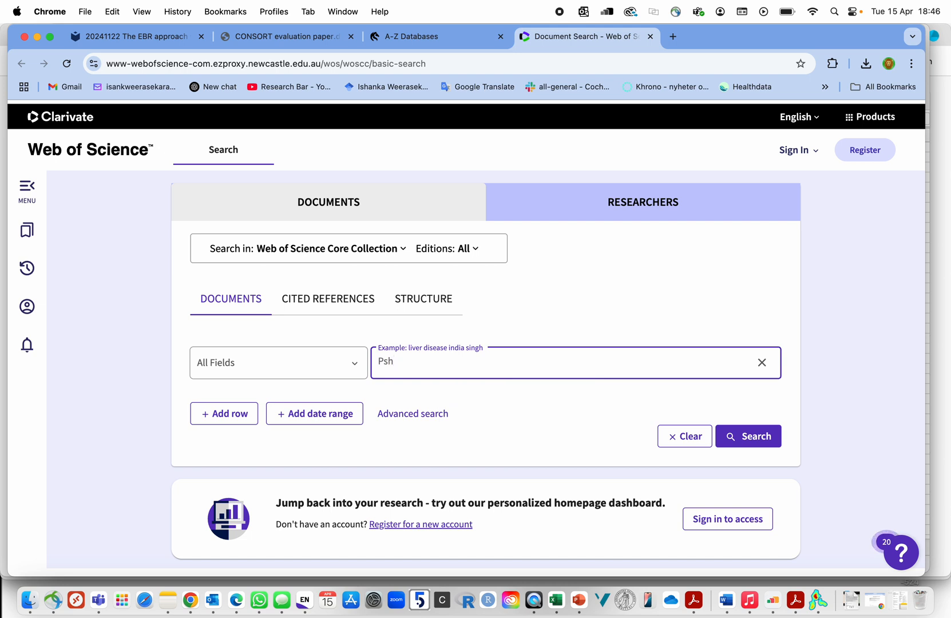
pyautogui.press('BackSpace')
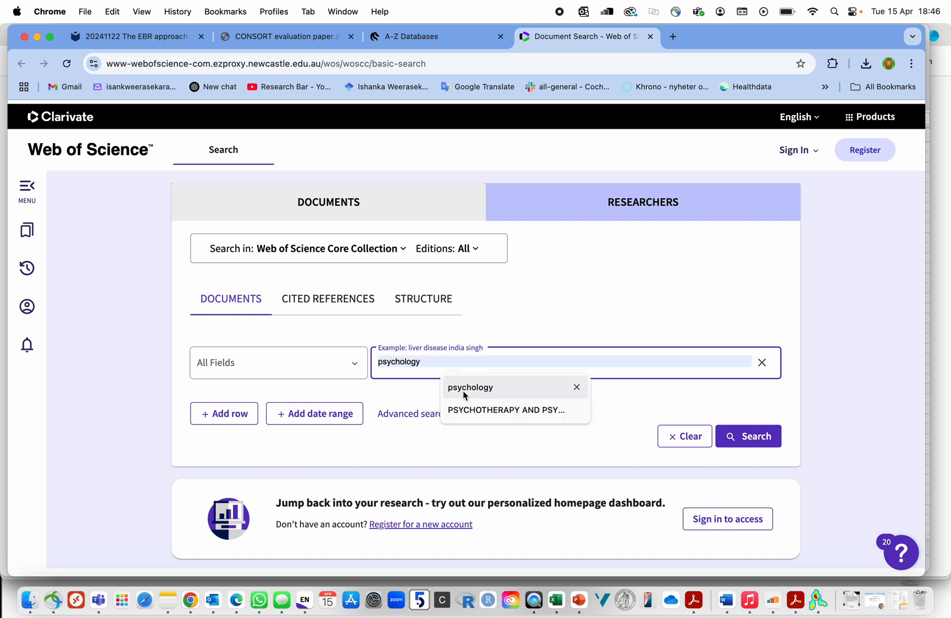
pyautogui.click(463, 394)
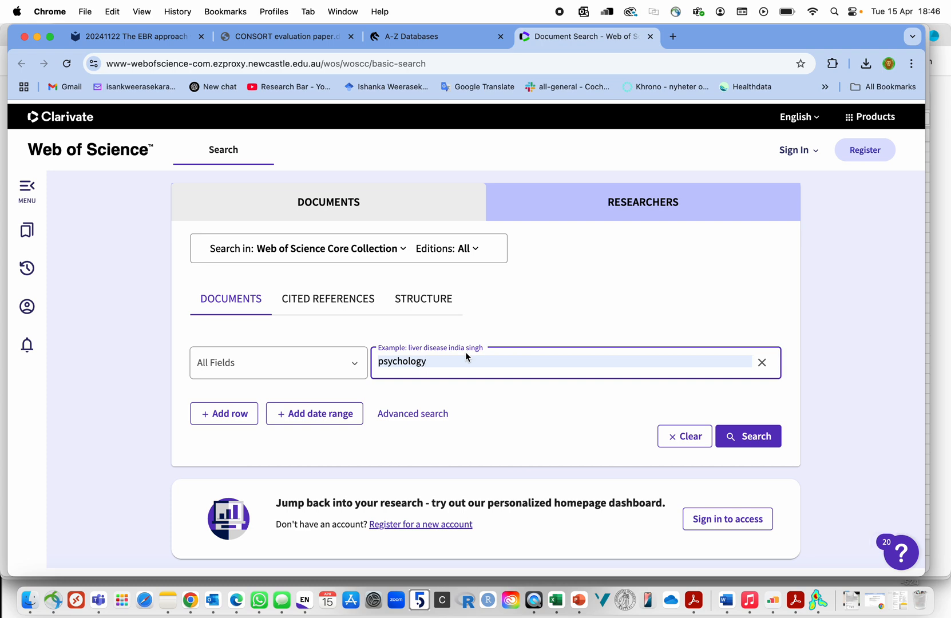
pyautogui.click(754, 441)
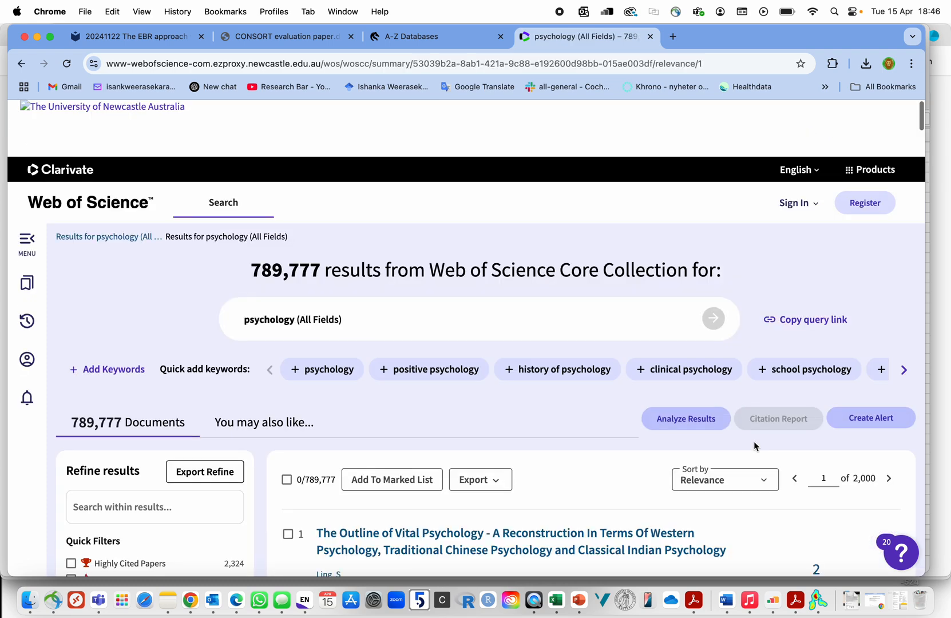
# Look through the psychology search results and open their Analyze Results page.
pyautogui.scroll(-3, 597, 378)
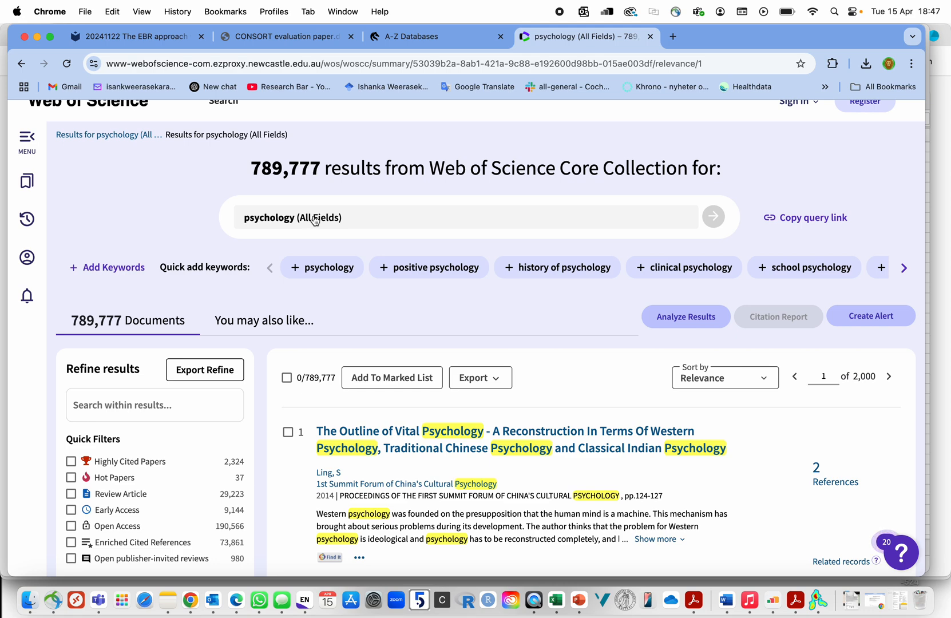
pyautogui.scroll(-2, 315, 221)
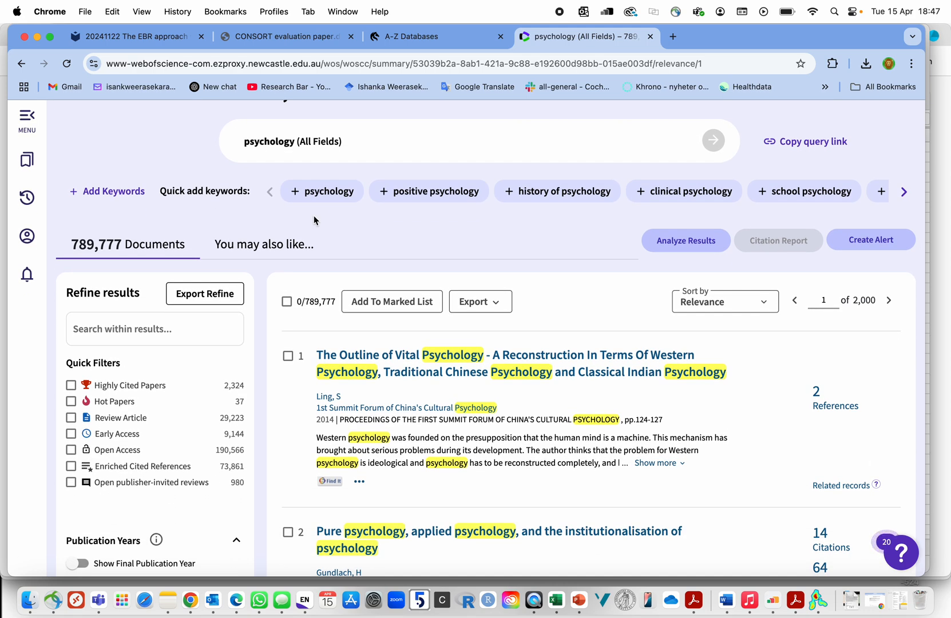
pyautogui.scroll(-7, 399, 478)
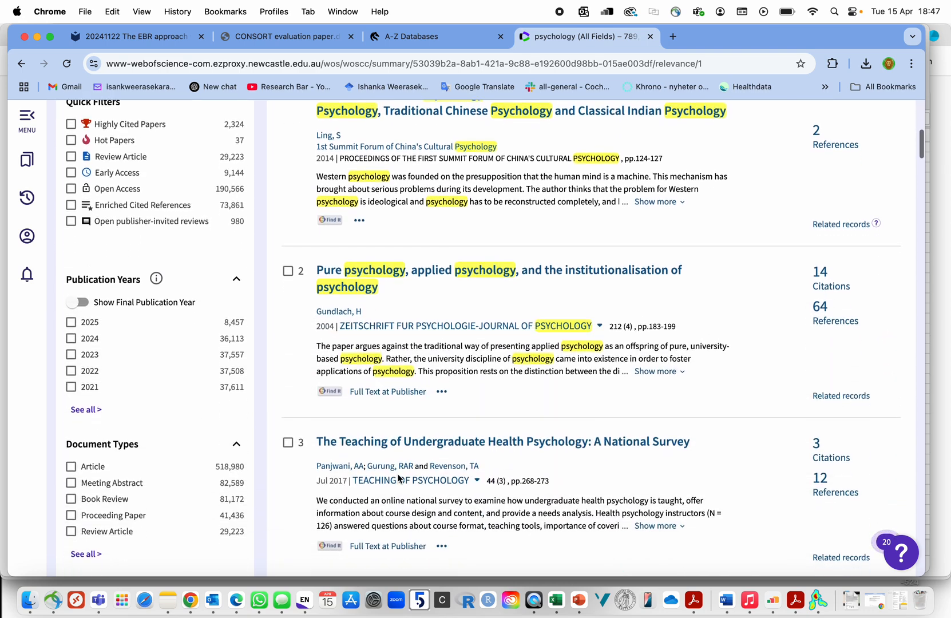
pyautogui.scroll(5, 352, 297)
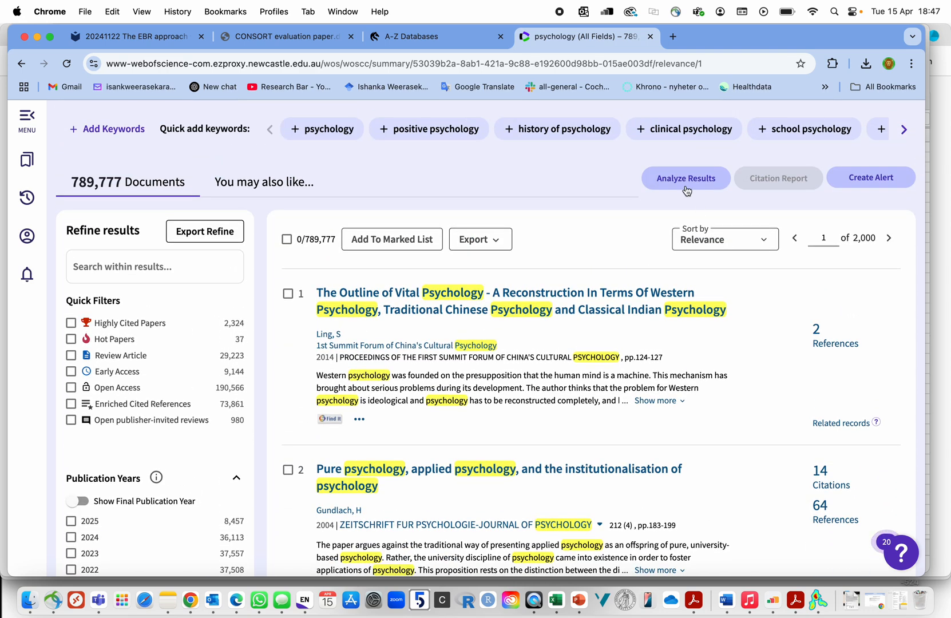
pyautogui.click(687, 179)
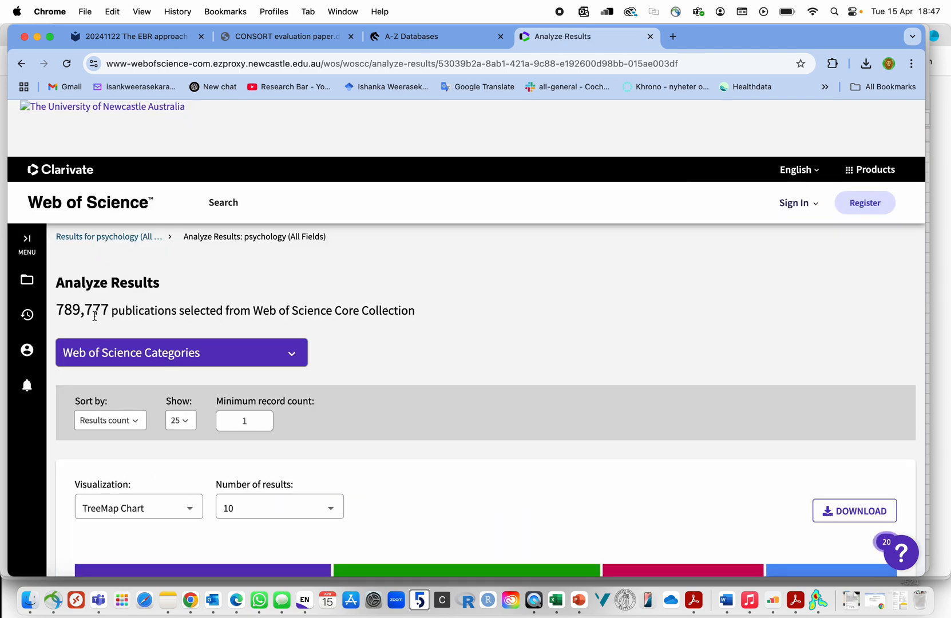
# Change the visualization of the Web of Science Categories analysis to Bar Chart.
pyautogui.scroll(-4, 301, 311)
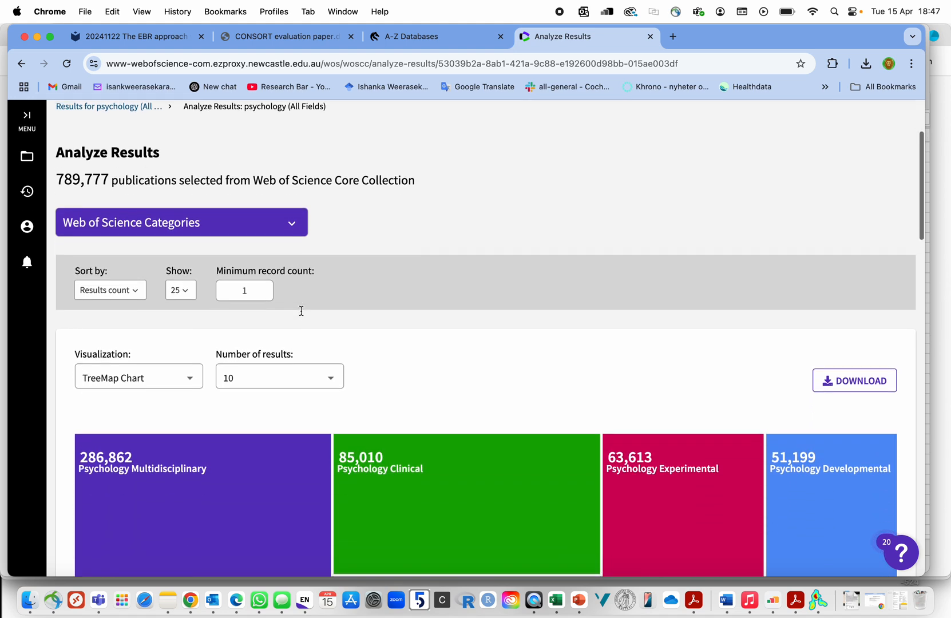
pyautogui.click(266, 378)
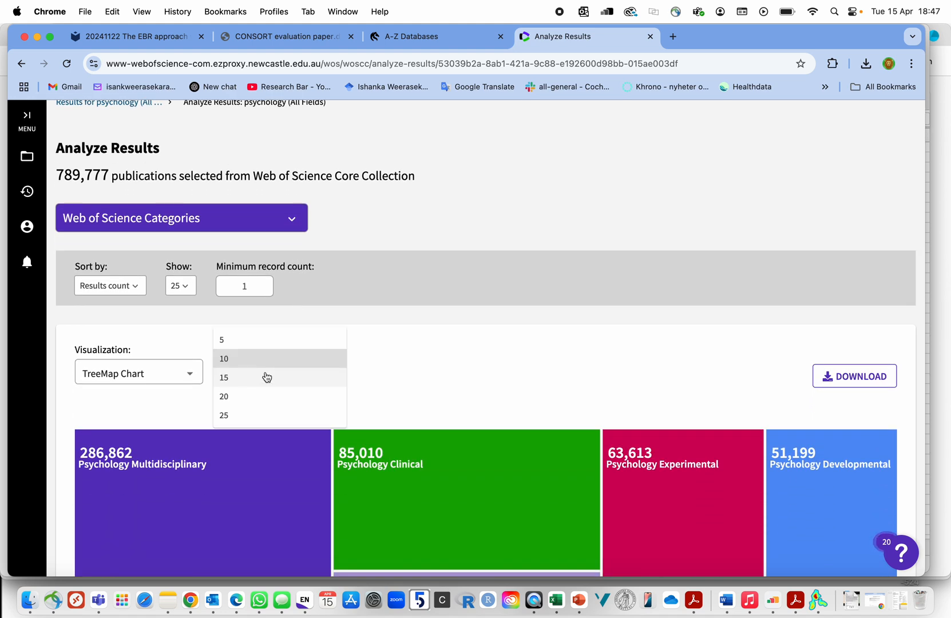
pyautogui.click(90, 377)
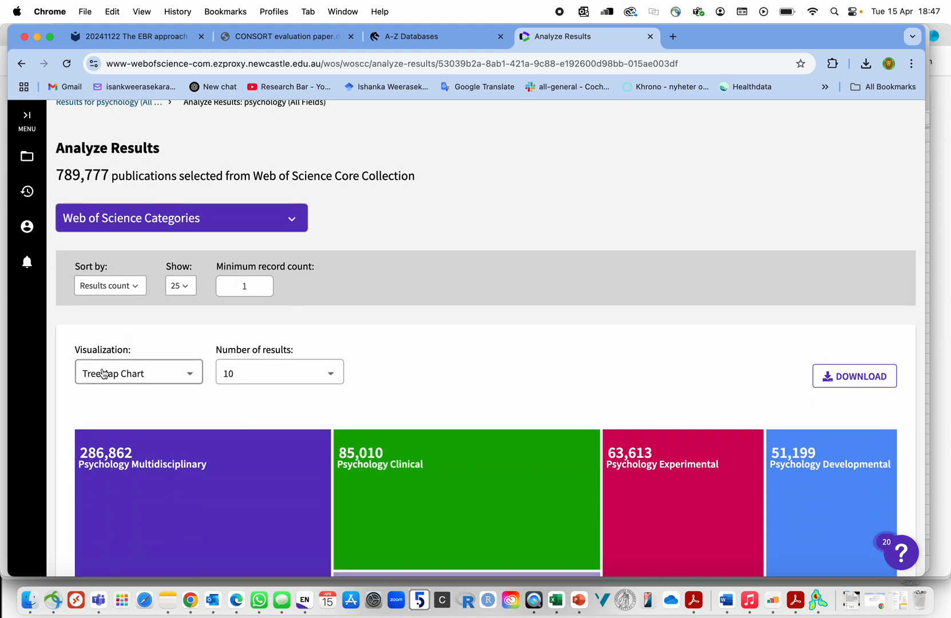
pyautogui.click(103, 373)
pyautogui.click(141, 342)
pyautogui.scroll(-1, 154, 395)
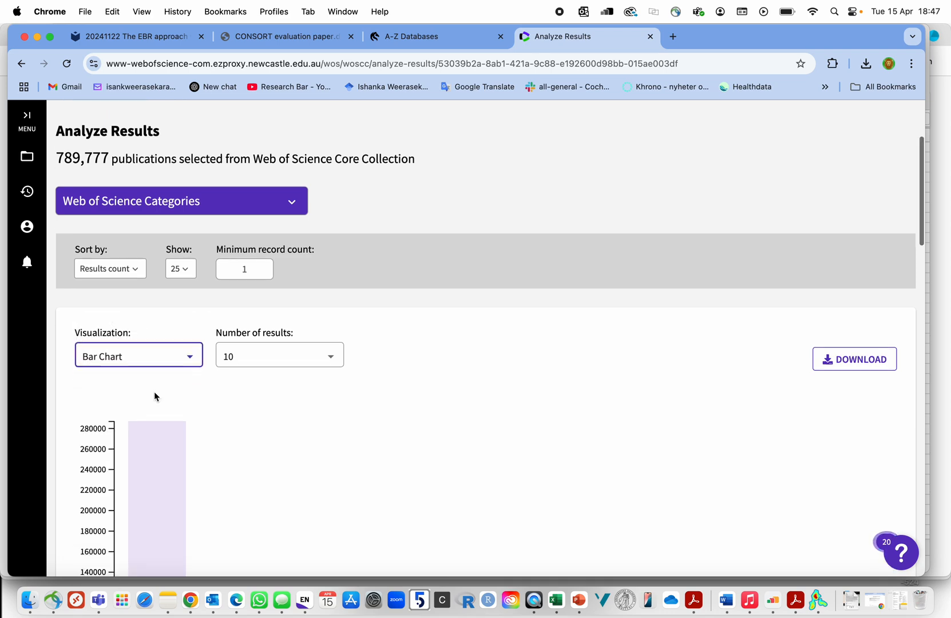
# Hide the visualizations on the analysis page, and set the visualization back to TreeMap Chart.
pyautogui.scroll(-3, 154, 395)
pyautogui.click(92, 177)
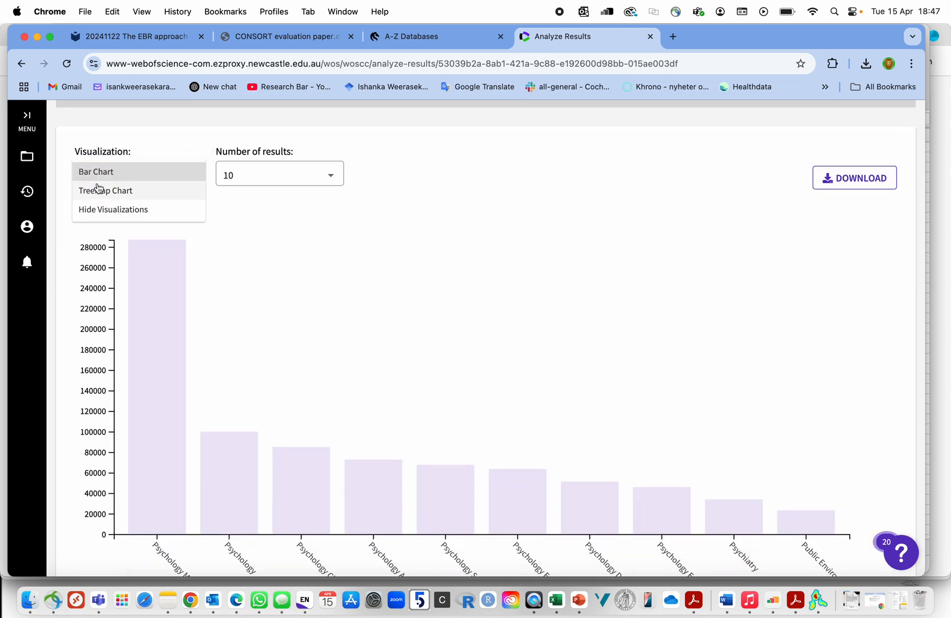
pyautogui.click(103, 209)
pyautogui.scroll(-3, 297, 367)
pyautogui.scroll(6, 297, 368)
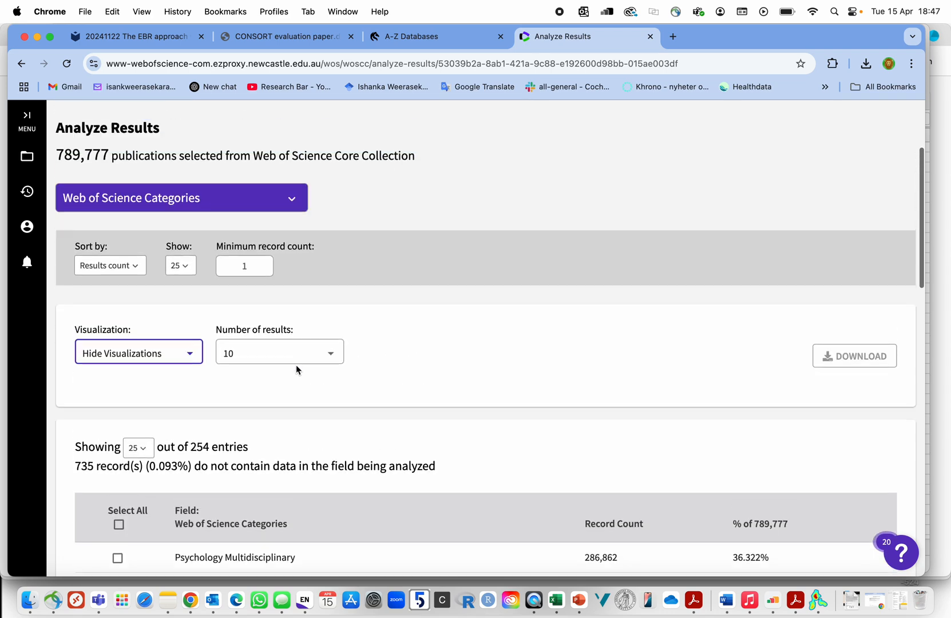
pyautogui.click(153, 359)
pyautogui.click(128, 314)
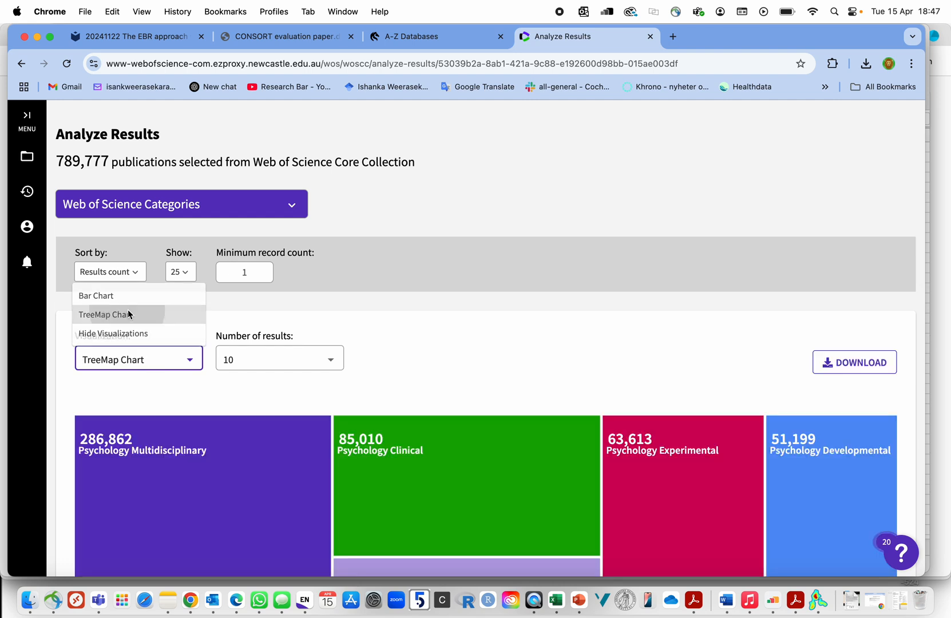
# Try the treemap with the number of results set to 5, 10, 20 and 25 in turn.
pyautogui.click(247, 351)
pyautogui.click(248, 335)
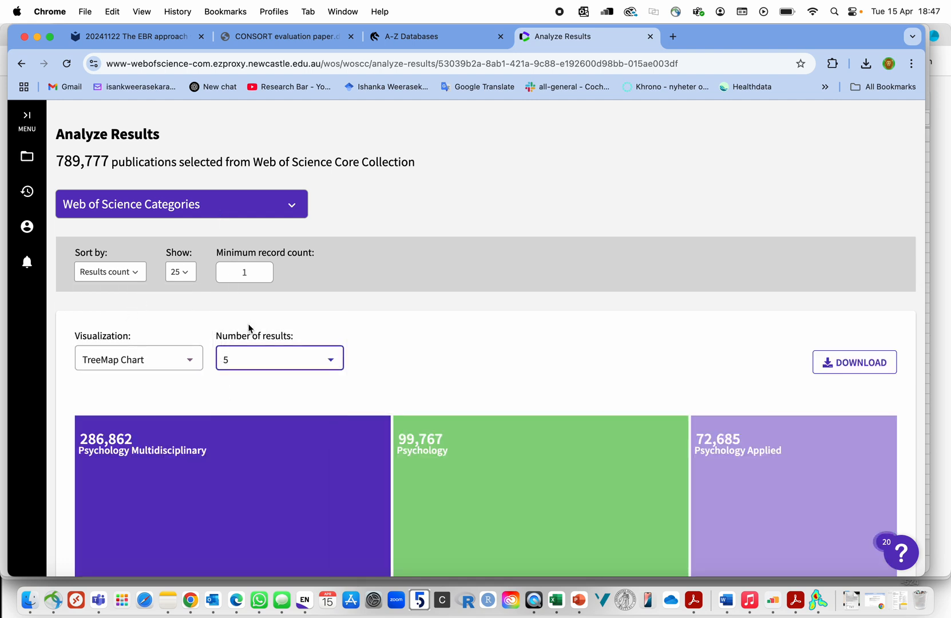
pyautogui.click(250, 365)
pyautogui.click(249, 373)
pyautogui.scroll(-4, 403, 320)
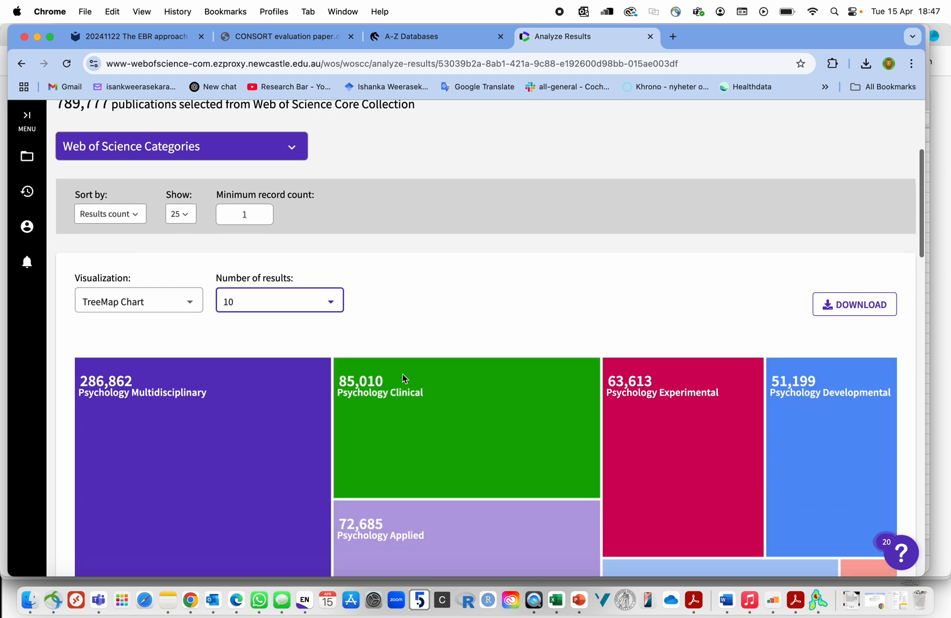
pyautogui.click(279, 252)
pyautogui.click(263, 267)
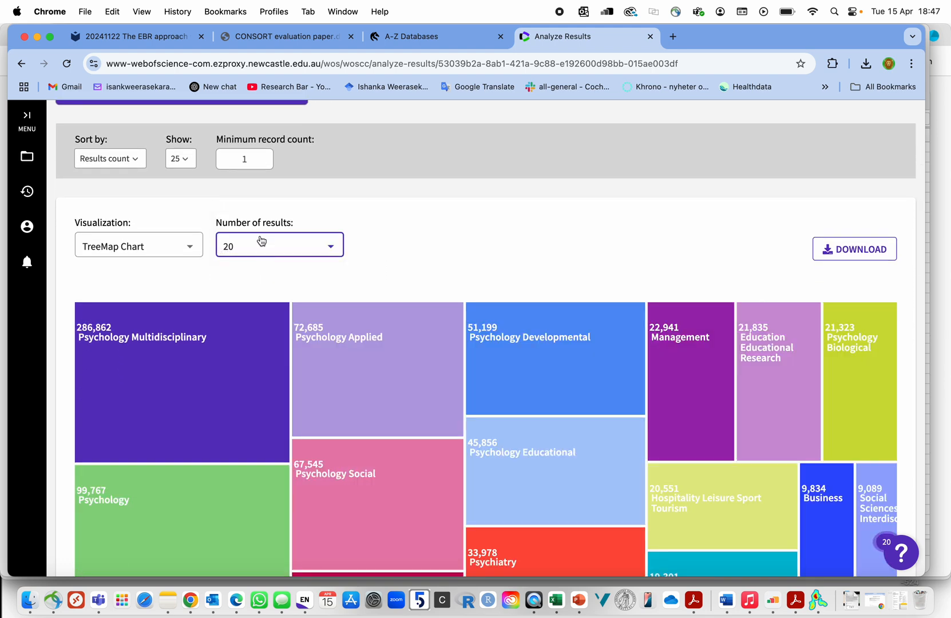
pyautogui.click(258, 253)
pyautogui.click(249, 228)
# Set the treemap's number of results to 5 and examine the psychology categories it shows.
pyautogui.click(251, 243)
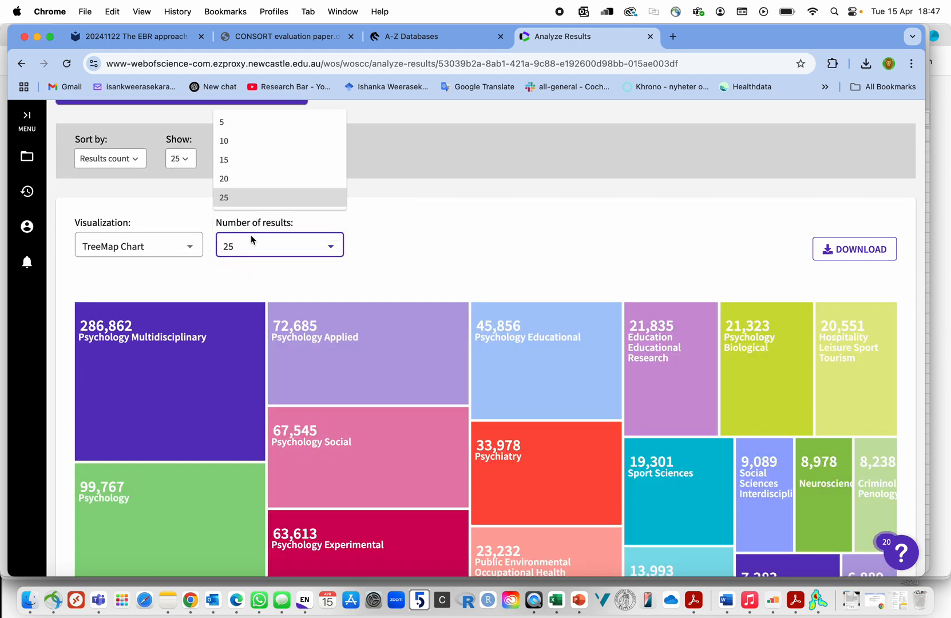
pyautogui.scroll(1, 255, 183)
pyautogui.click(241, 162)
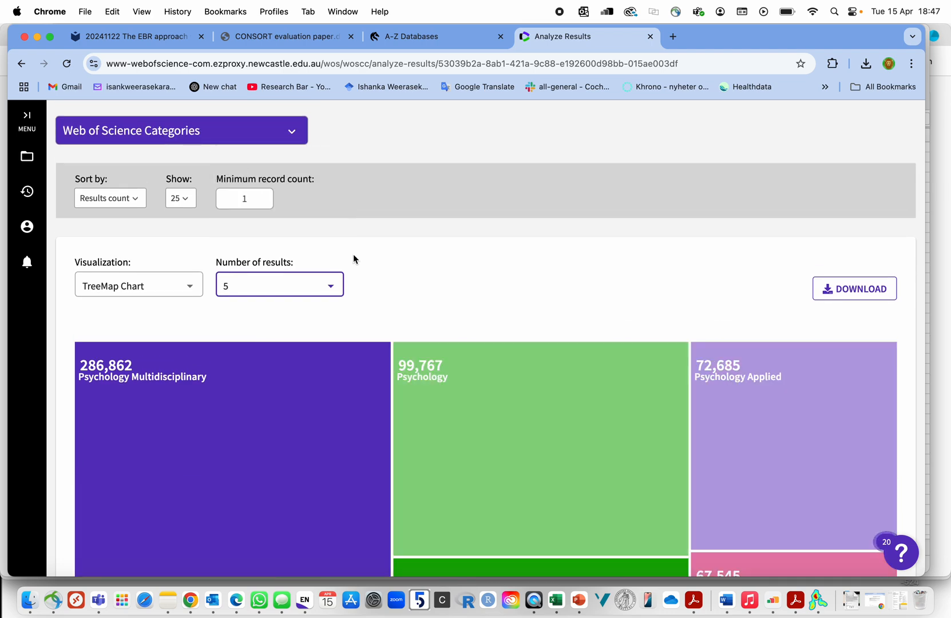
pyautogui.scroll(2, 366, 269)
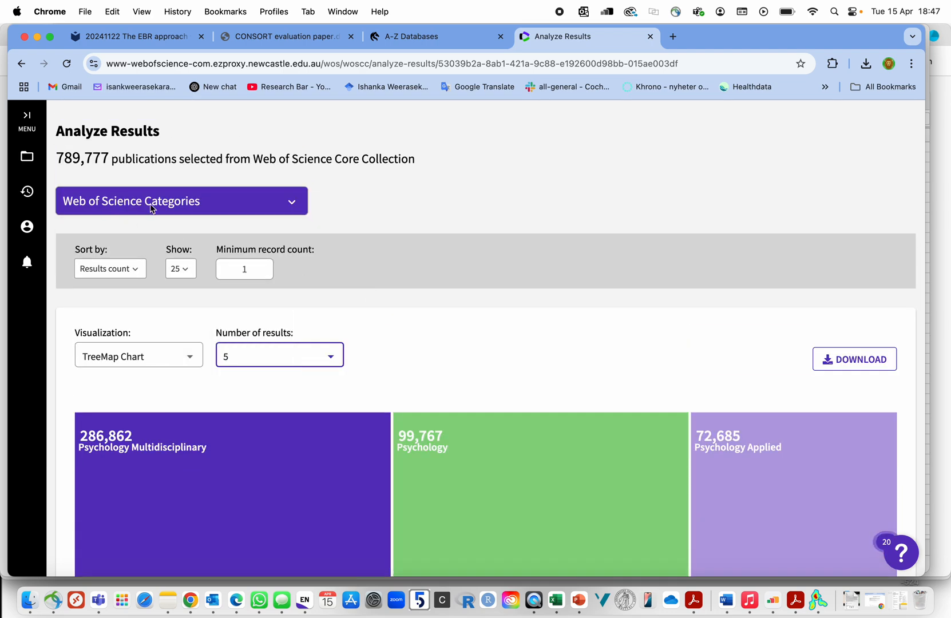
pyautogui.scroll(-5, 249, 280)
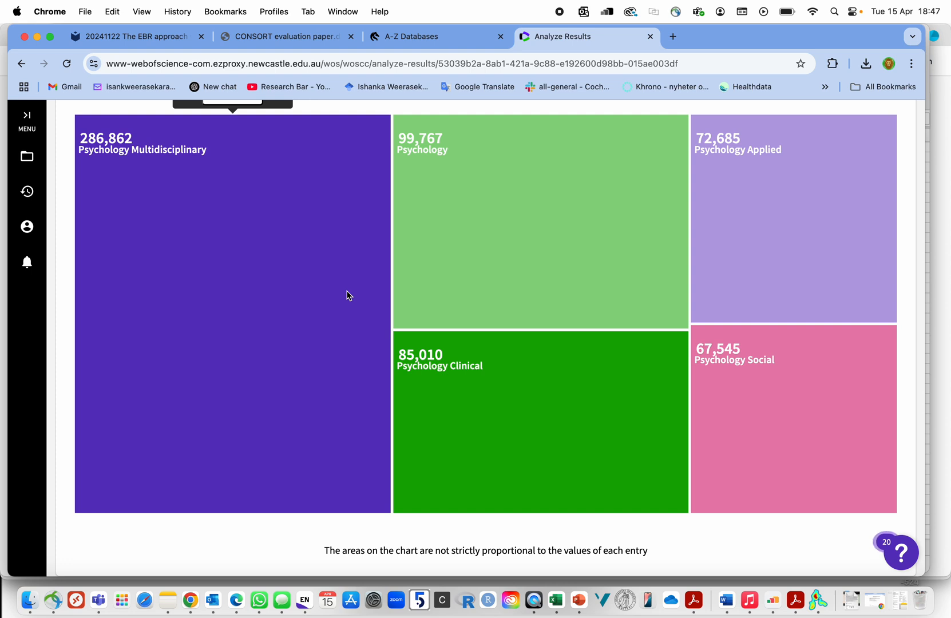
pyautogui.scroll(1, 348, 295)
pyautogui.moveTo(481, 404)
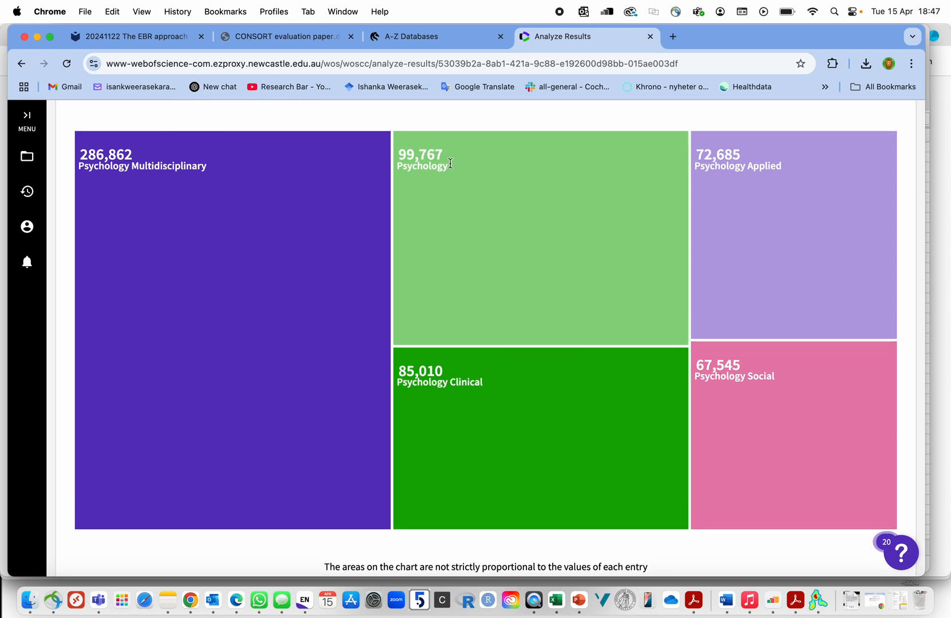
# Analyze the psychology results by Document Types and examine the record counts for articles, meeting abstracts and book reviews in the treemap.
pyautogui.scroll(5, 450, 169)
pyautogui.scroll(1, 451, 170)
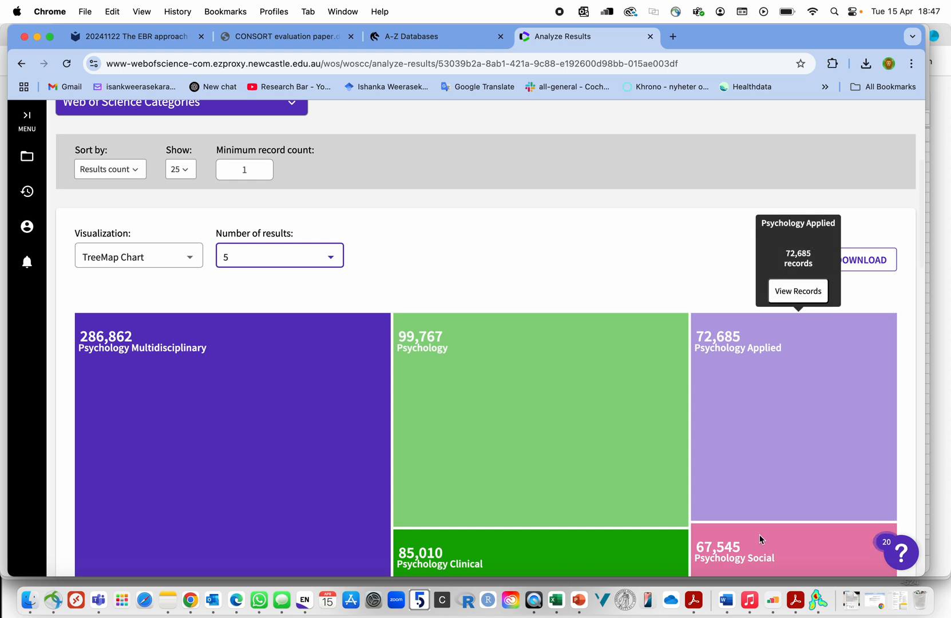
pyautogui.moveTo(533, 388)
pyautogui.scroll(4, 180, 279)
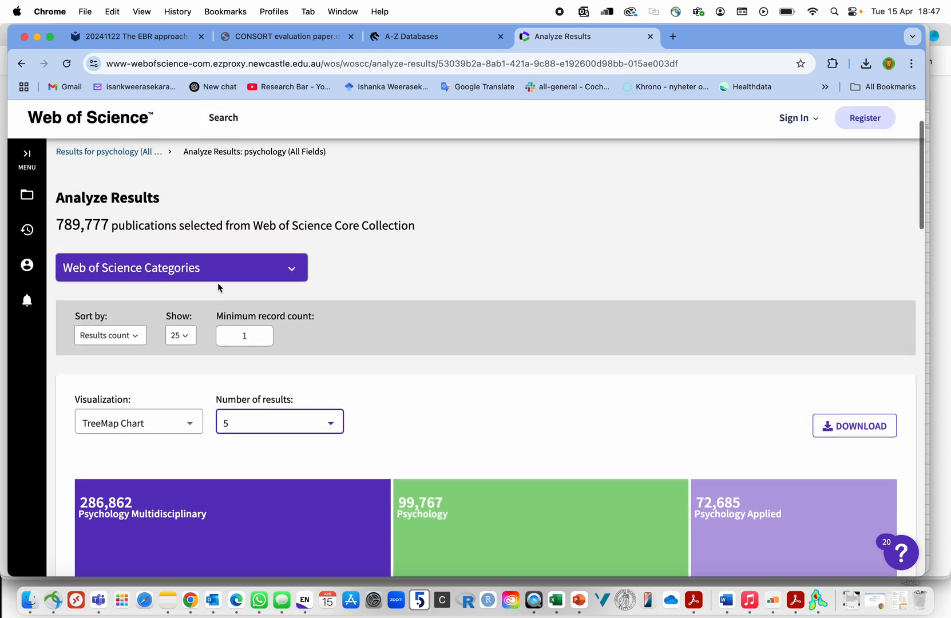
pyautogui.click(180, 280)
pyautogui.click(130, 309)
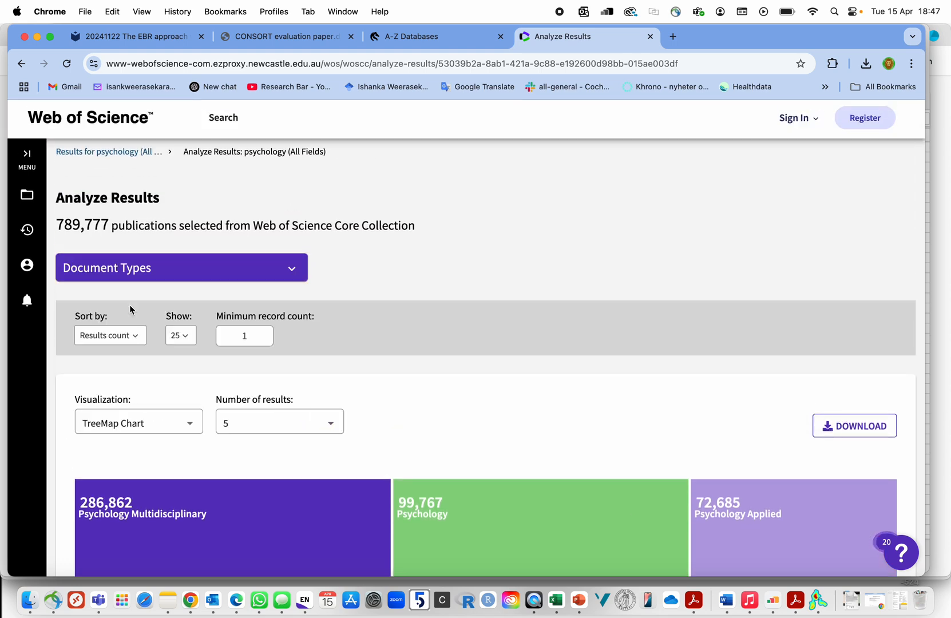
pyautogui.scroll(-5, 406, 331)
pyautogui.moveTo(276, 355)
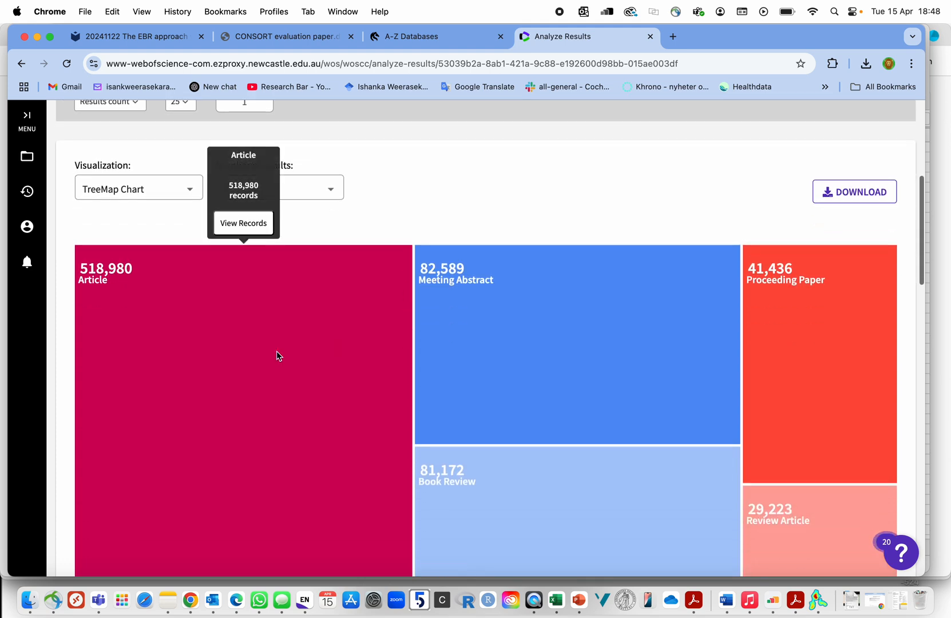
pyautogui.scroll(-1, 117, 303)
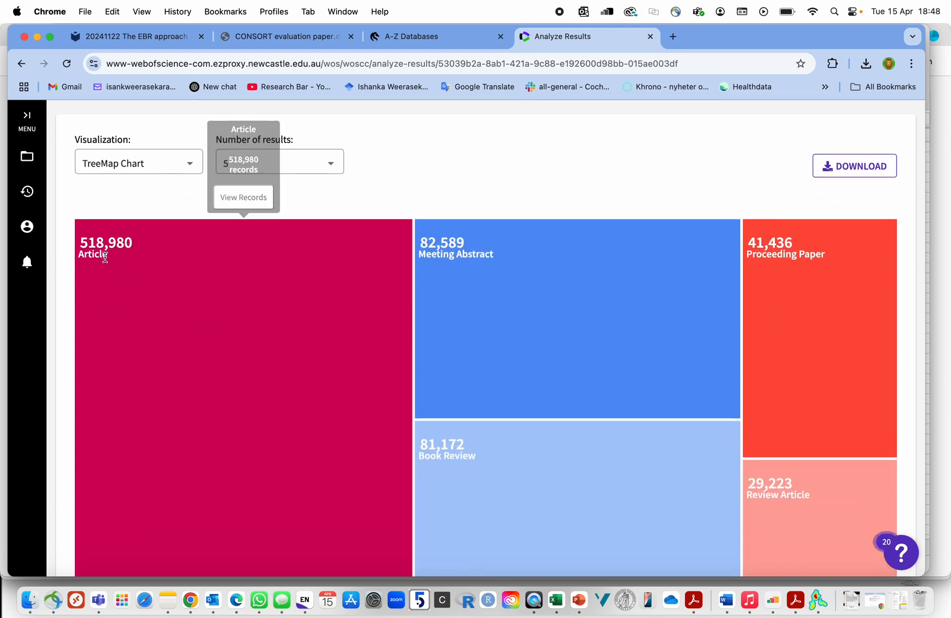
pyautogui.scroll(-2, 250, 362)
pyautogui.moveTo(575, 253)
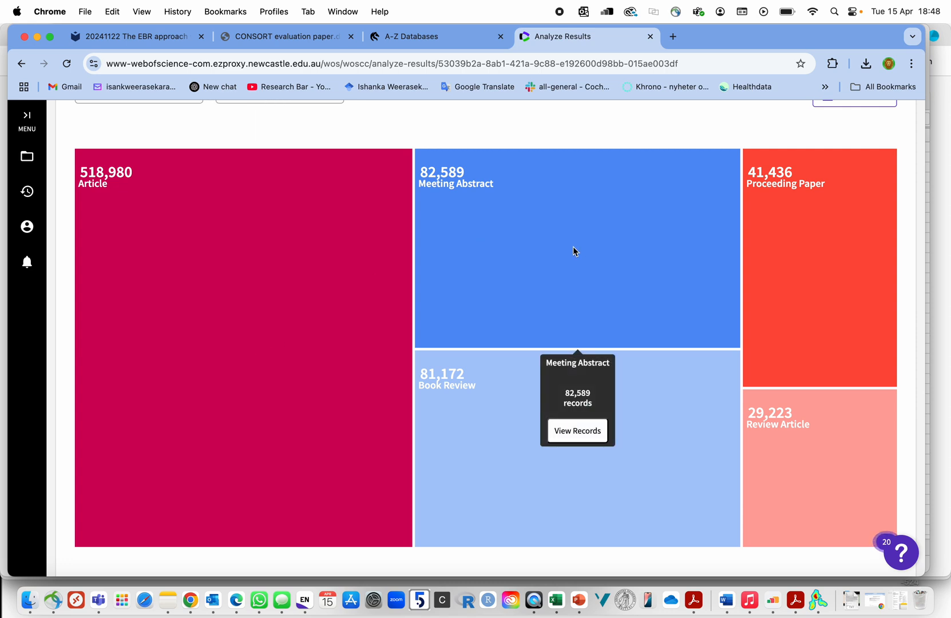
pyautogui.moveTo(473, 374)
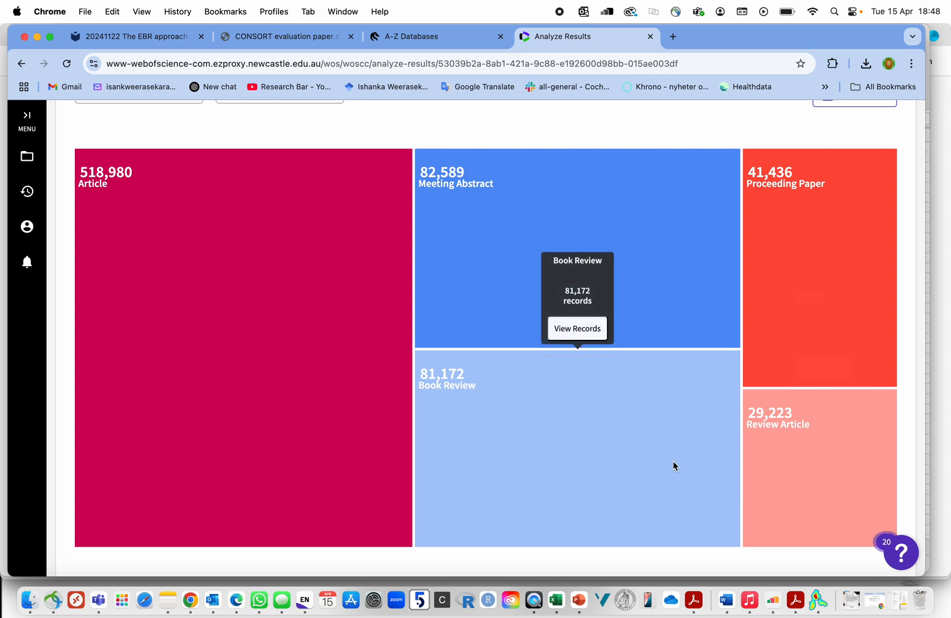
# Analyze the results by Researcher Profiles and examine the most productive researchers in the treemap.
pyautogui.scroll(6, 353, 358)
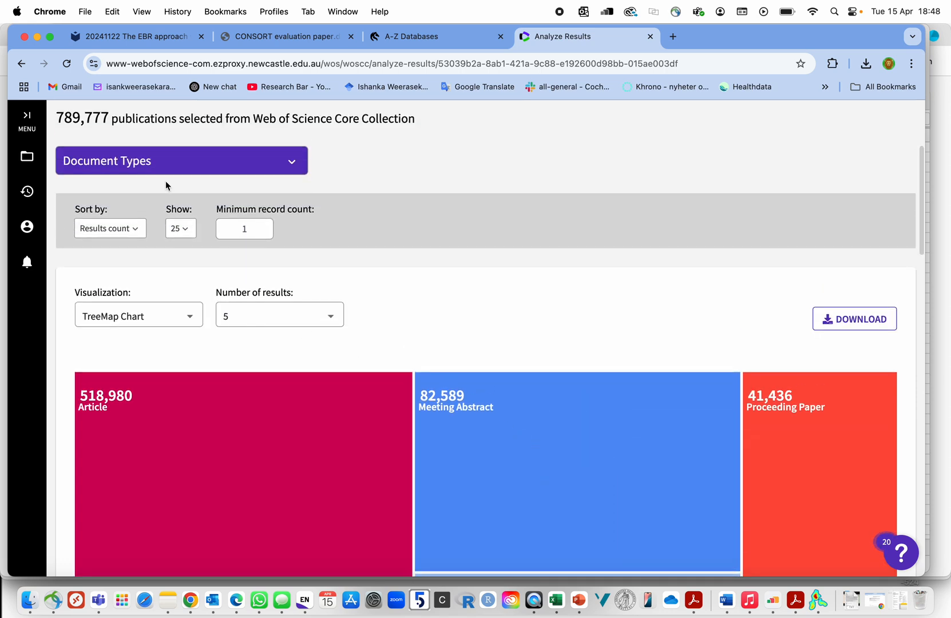
pyautogui.click(151, 165)
pyautogui.click(102, 223)
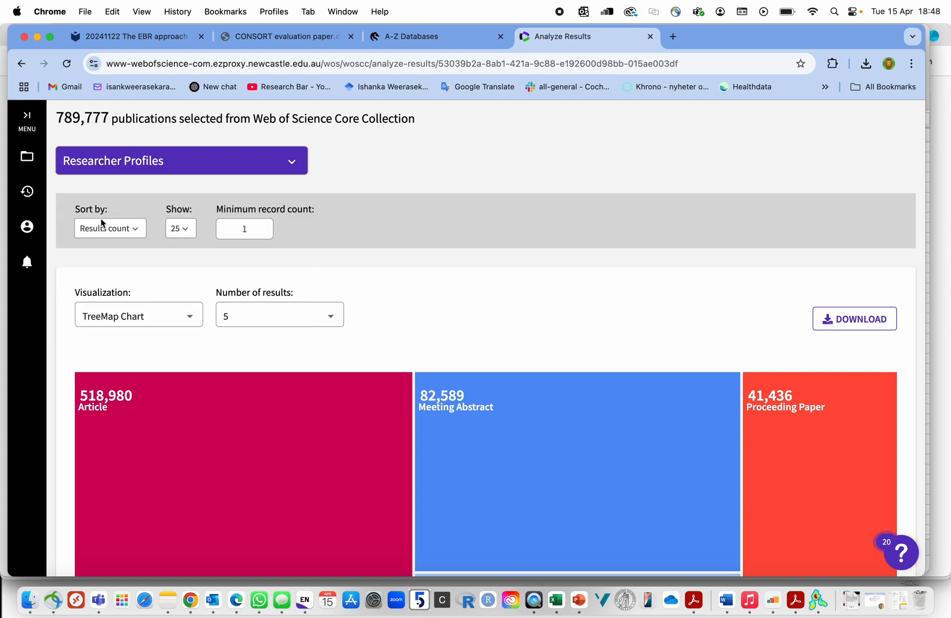
pyautogui.scroll(-2, 453, 310)
pyautogui.scroll(-2, 303, 278)
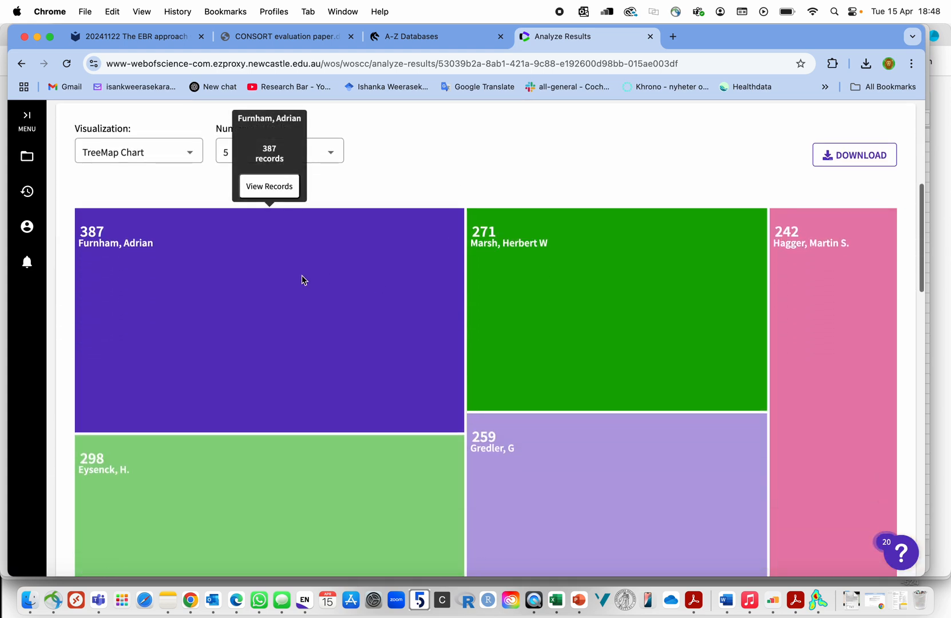
pyautogui.scroll(-1, 286, 344)
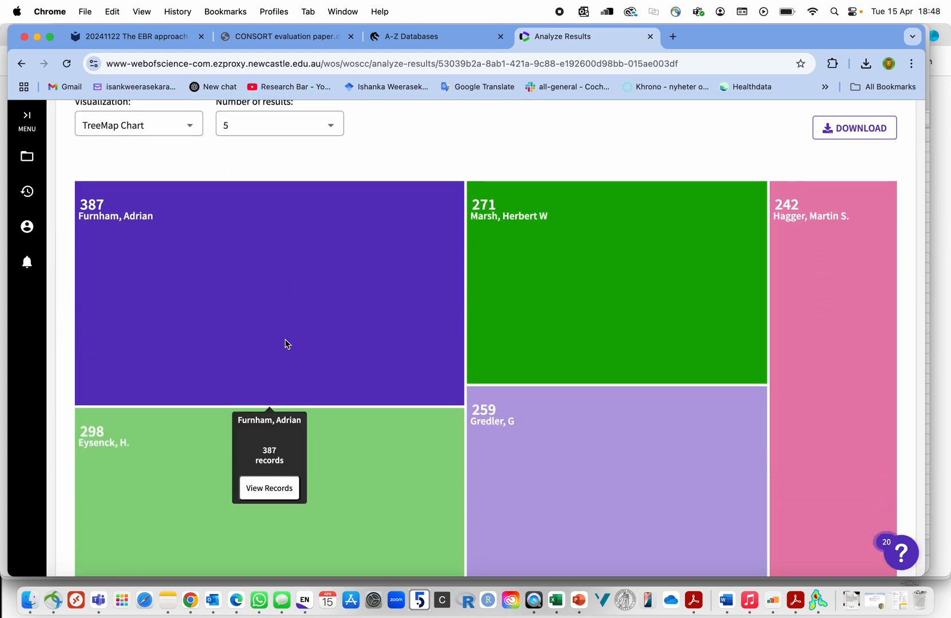
pyautogui.scroll(3, 287, 344)
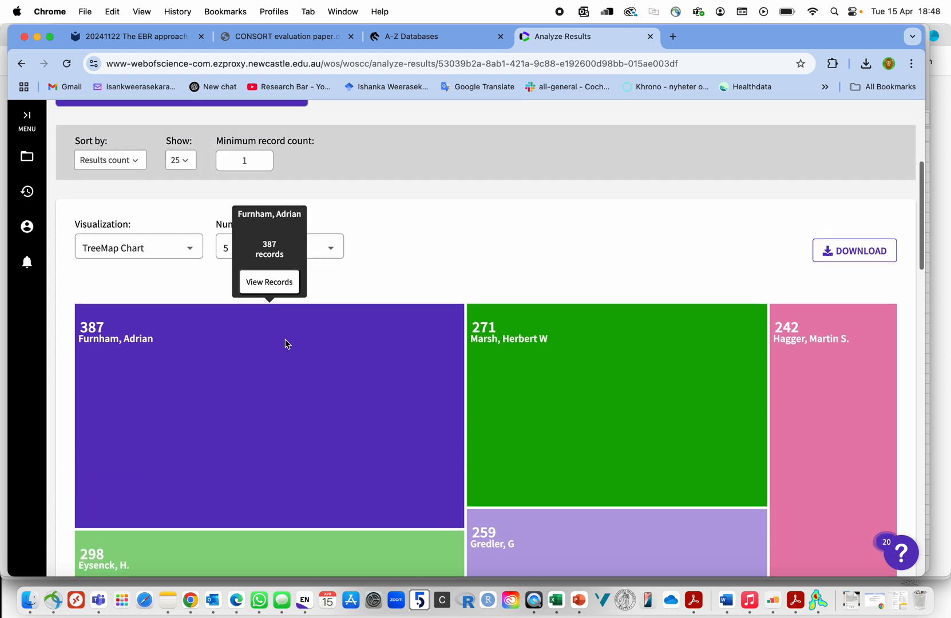
pyautogui.scroll(-2, 322, 386)
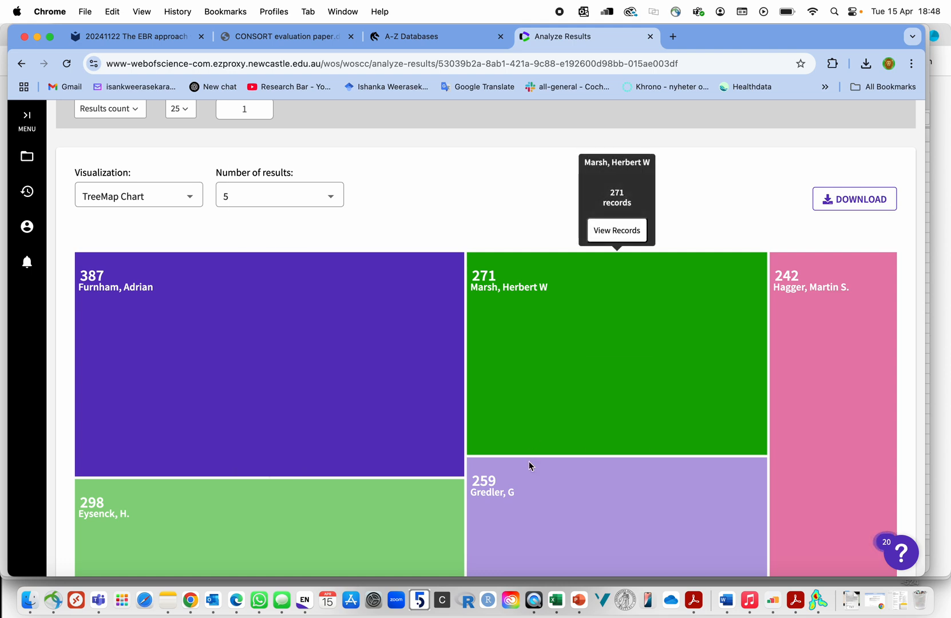
pyautogui.scroll(4, 530, 269)
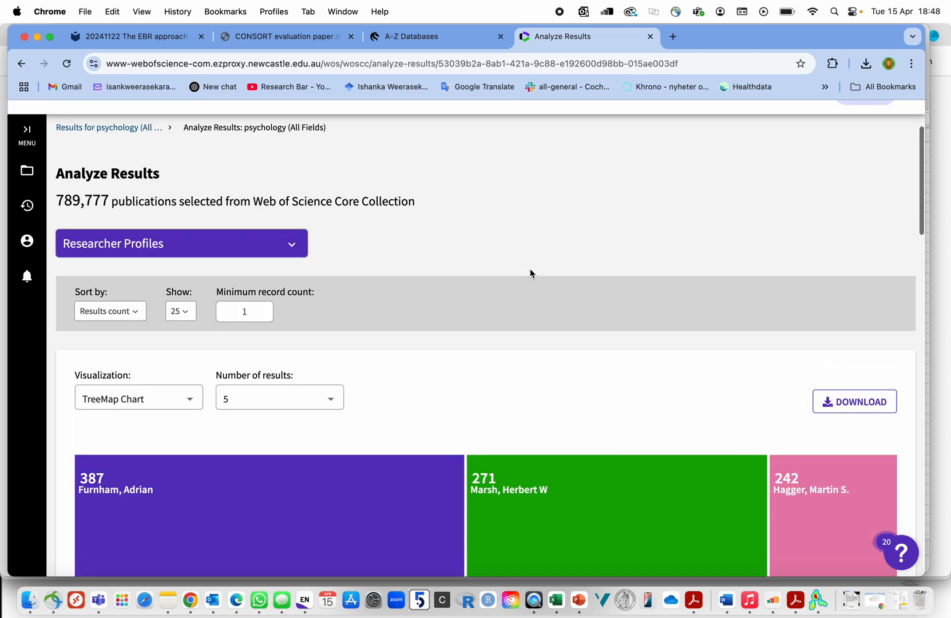
# Set the Researcher Profiles treemap's number of results to 25 and look over the researchers it shows.
pyautogui.scroll(-3, 495, 382)
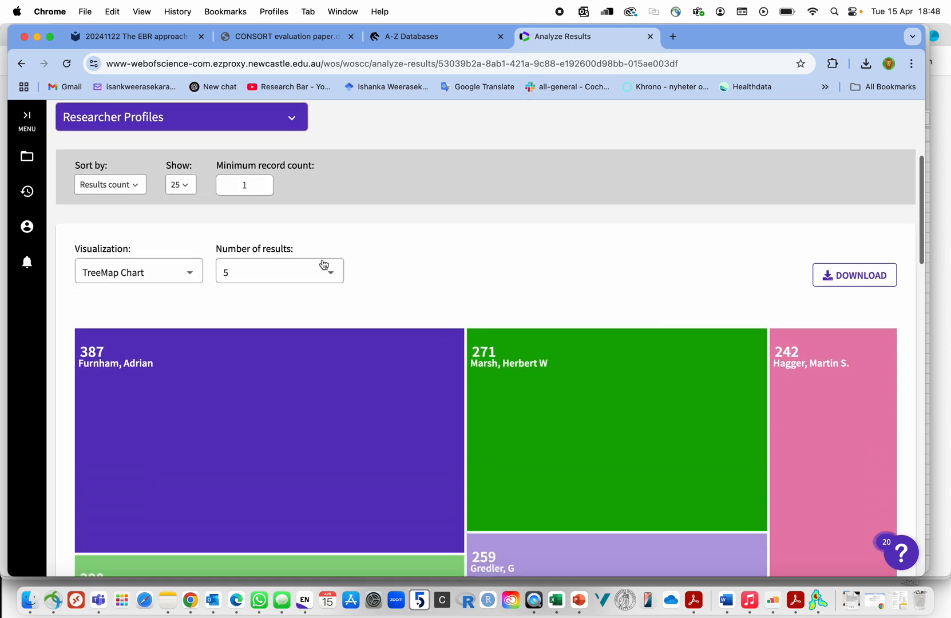
pyautogui.click(325, 270)
pyautogui.click(233, 344)
pyautogui.scroll(-4, 374, 312)
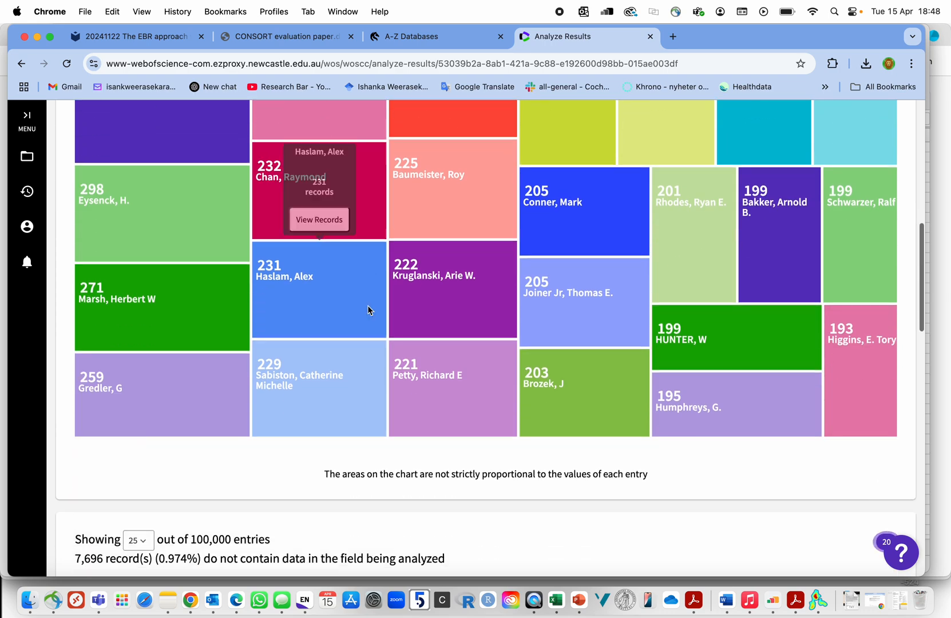
pyautogui.scroll(3, 470, 367)
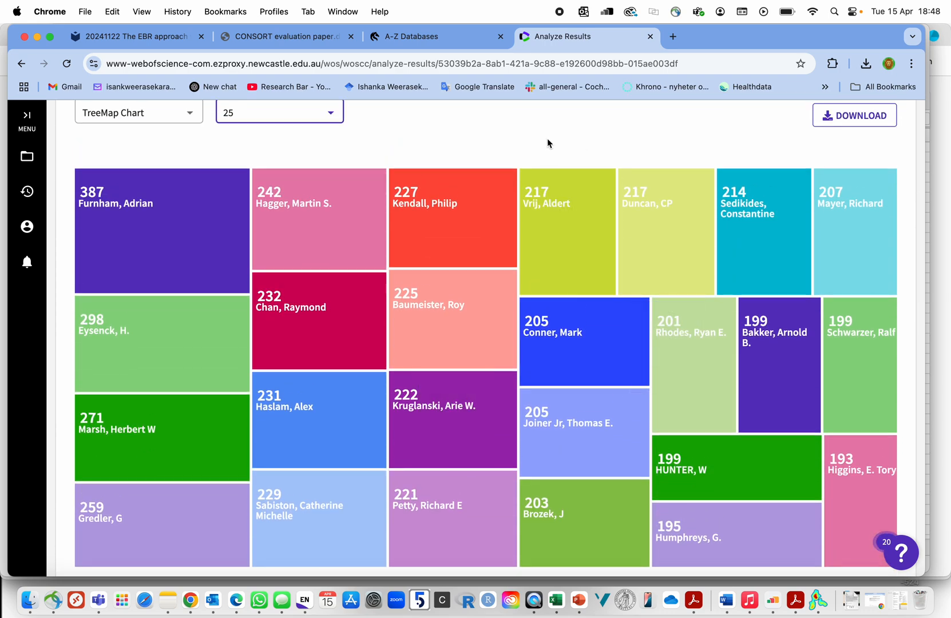
# Set the Researcher Profiles treemap's number of results back to 5.
pyautogui.scroll(2, 547, 139)
pyautogui.scroll(1, 545, 143)
pyautogui.click(282, 201)
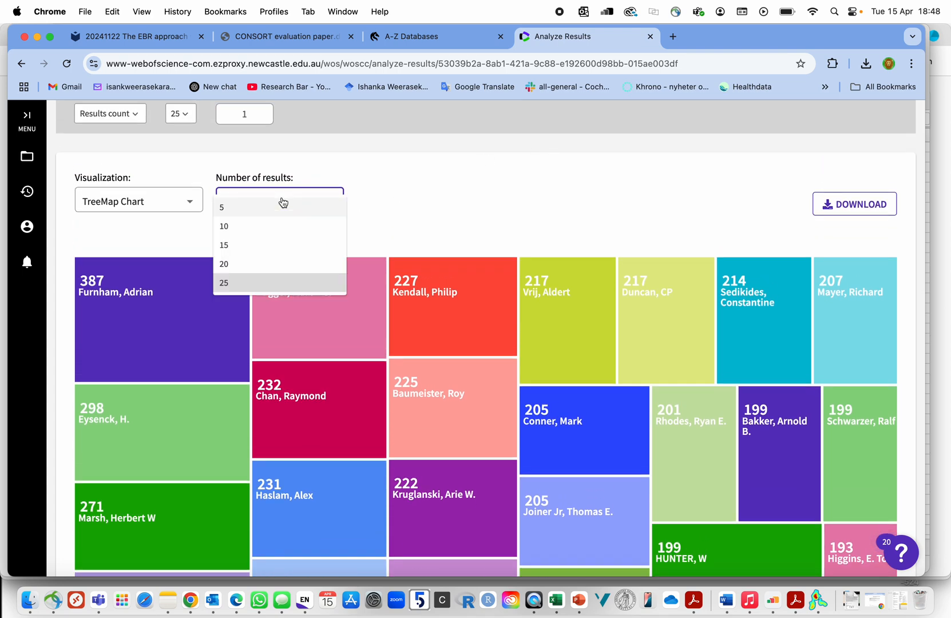
pyautogui.click(254, 209)
# Analyze the results by Citation Topics Micro and examine the five topics in the treemap.
pyautogui.scroll(3, 70, 308)
pyautogui.click(114, 212)
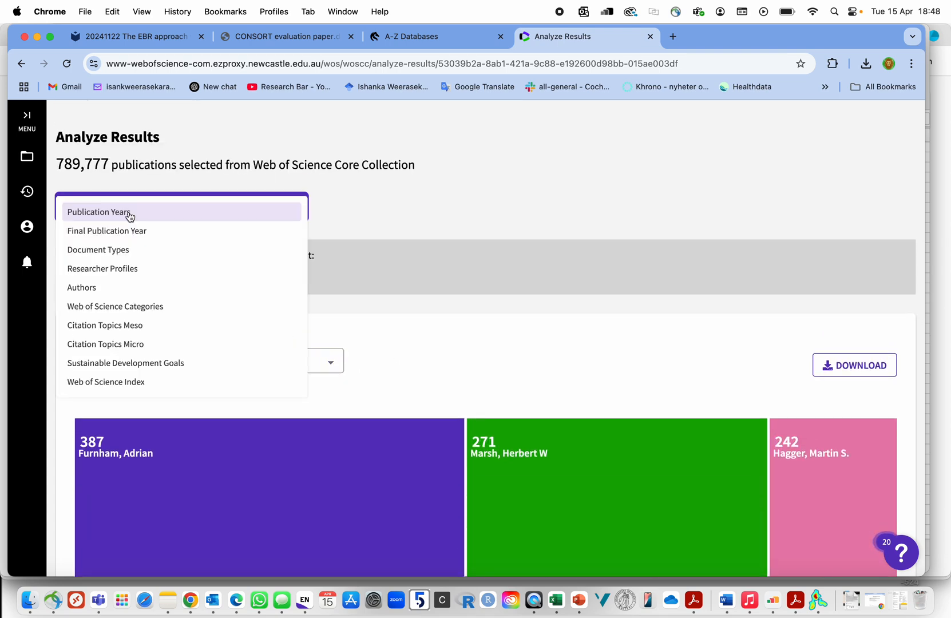
pyautogui.click(117, 346)
pyautogui.scroll(-5, 375, 347)
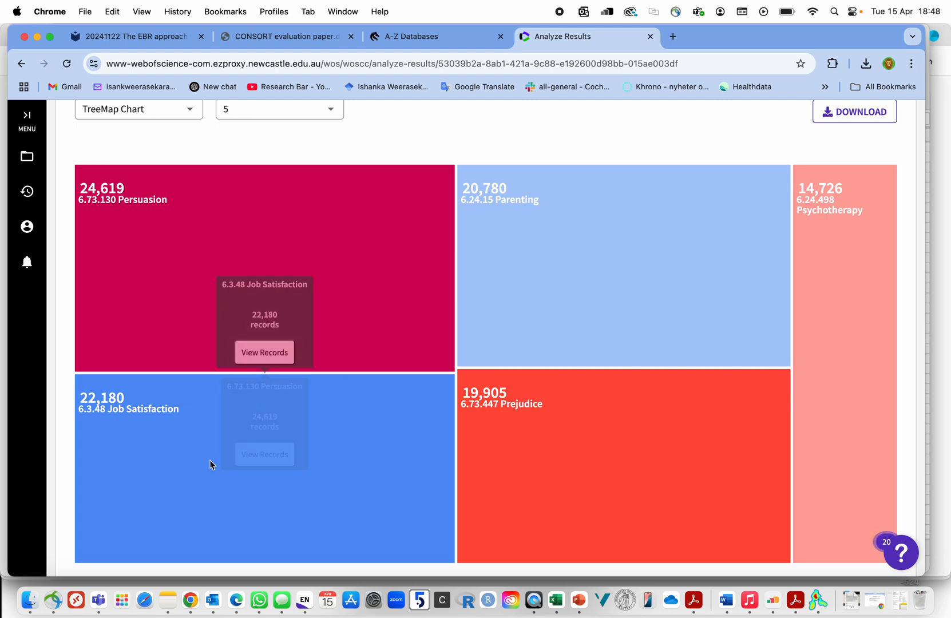
pyautogui.scroll(-1, 267, 441)
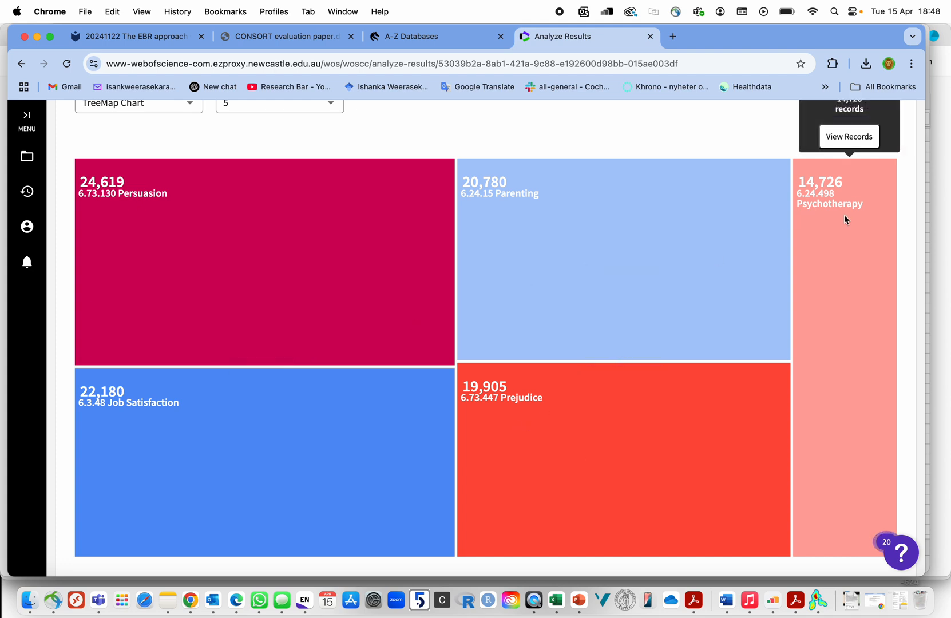
# Set the Citation Topics Micro treemap's number of results to 25 and examine the topics it shows.
pyautogui.scroll(5, 675, 297)
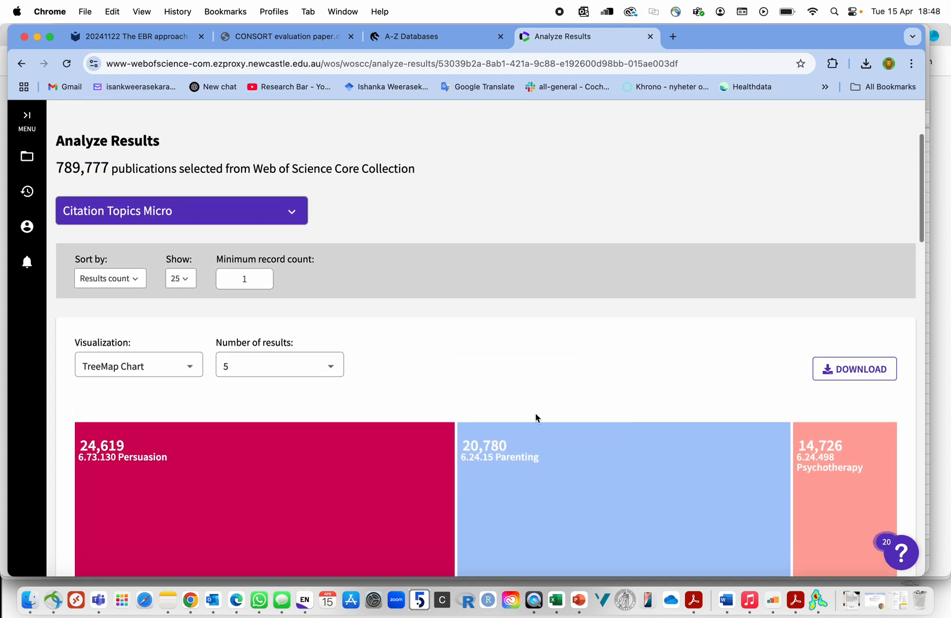
pyautogui.click(252, 366)
pyautogui.click(252, 436)
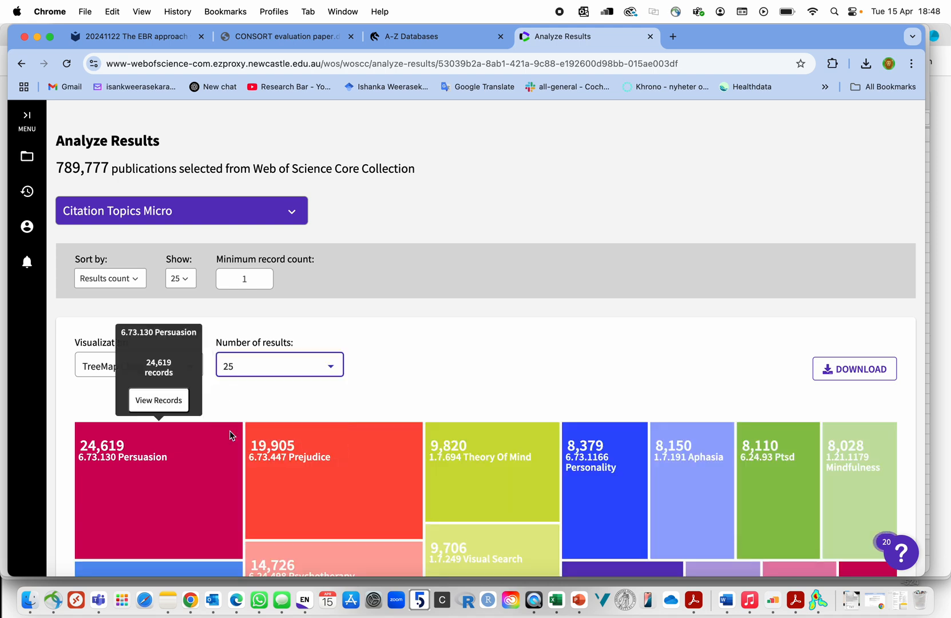
pyautogui.scroll(-1, 356, 348)
pyautogui.scroll(-4, 356, 348)
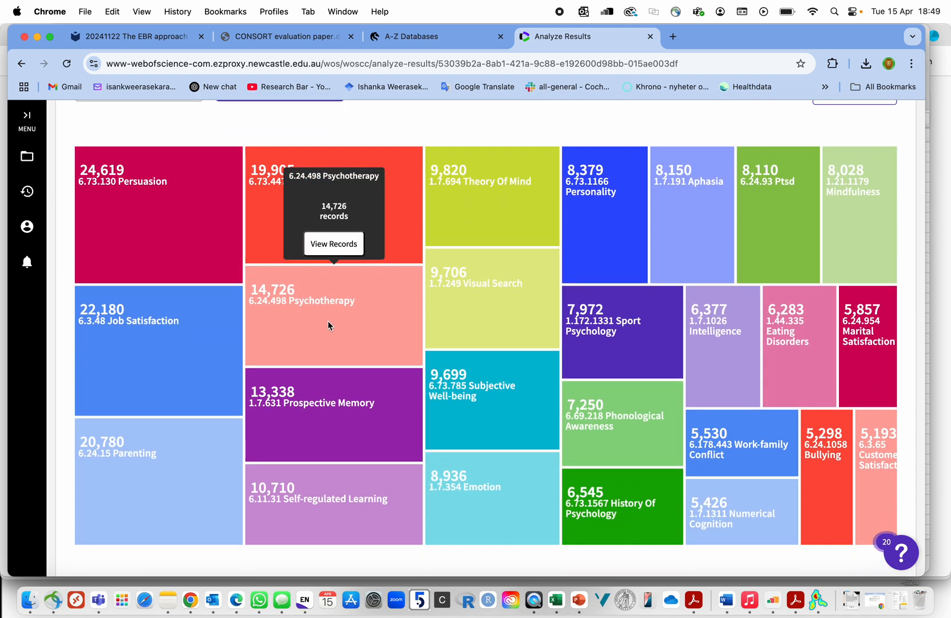
pyautogui.scroll(2, 328, 325)
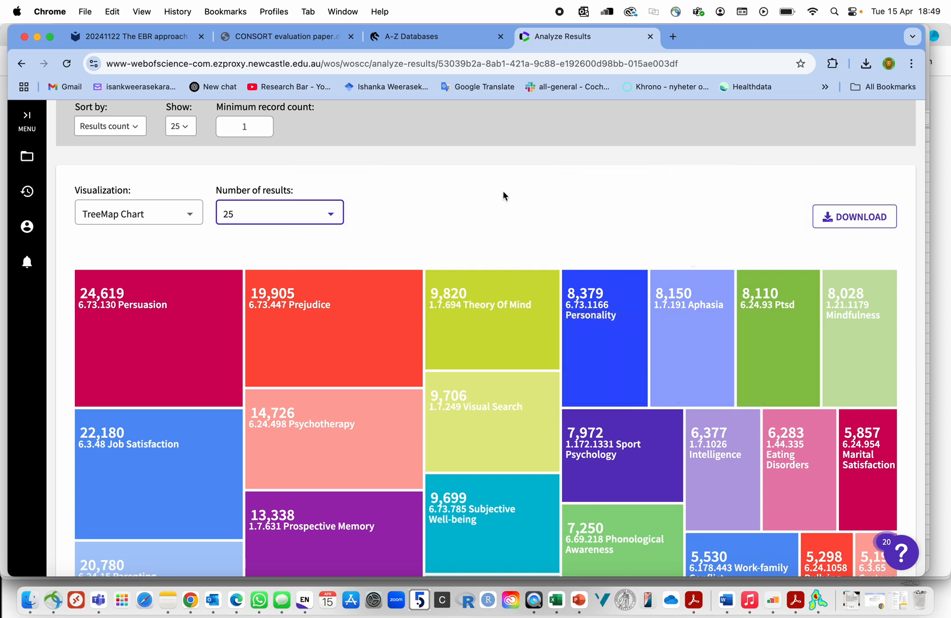
# Analyze the results by Sustainable Development Goals and look over the goals in the treemap.
pyautogui.scroll(2, 504, 196)
pyautogui.click(125, 175)
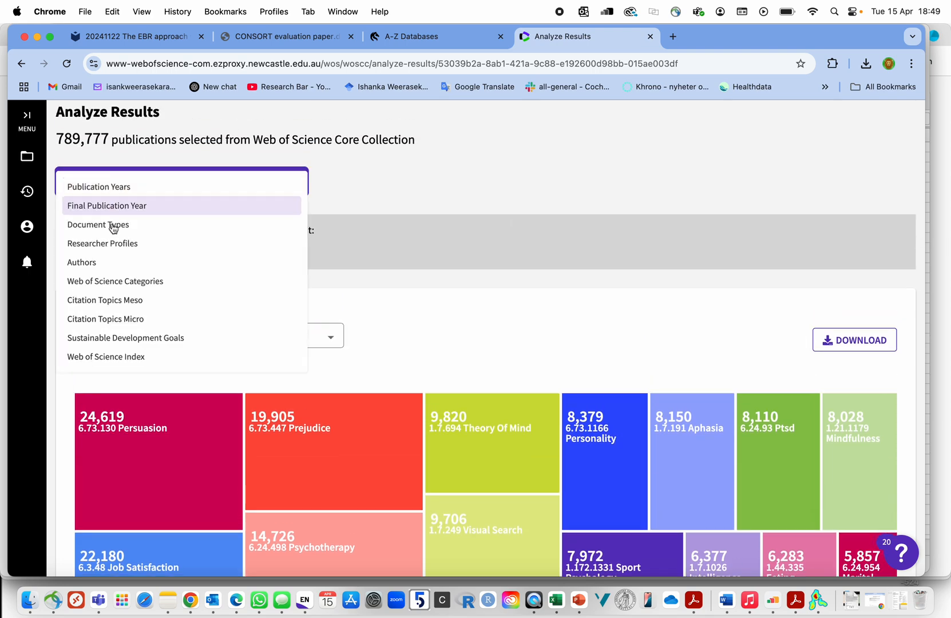
pyautogui.click(111, 340)
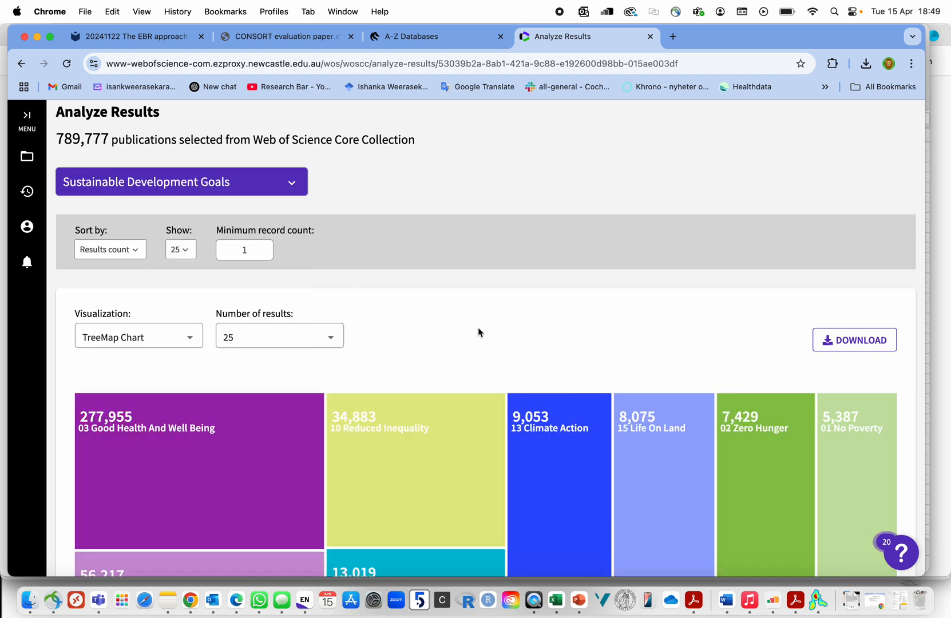
pyautogui.scroll(-2, 478, 328)
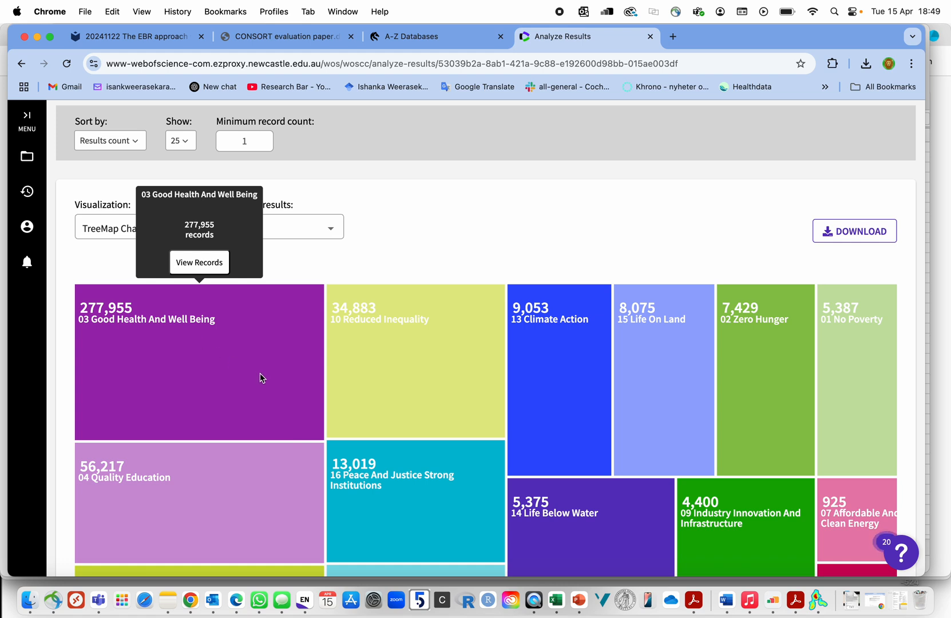
pyautogui.scroll(-3, 603, 410)
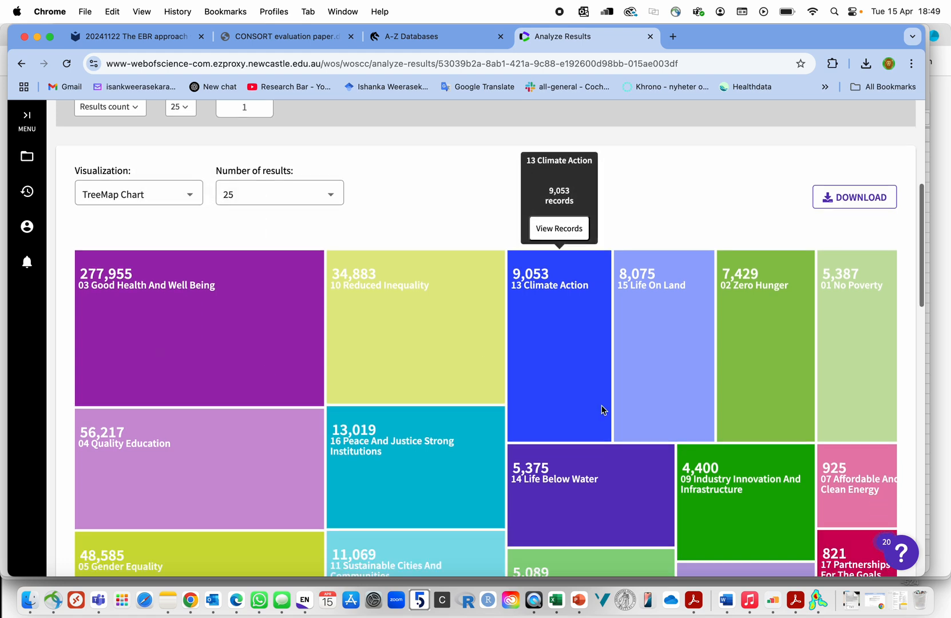
# Set the Sustainable Development Goals treemap's number of results to 5 and view the reduced chart.
pyautogui.scroll(3, 601, 372)
pyautogui.click(263, 197)
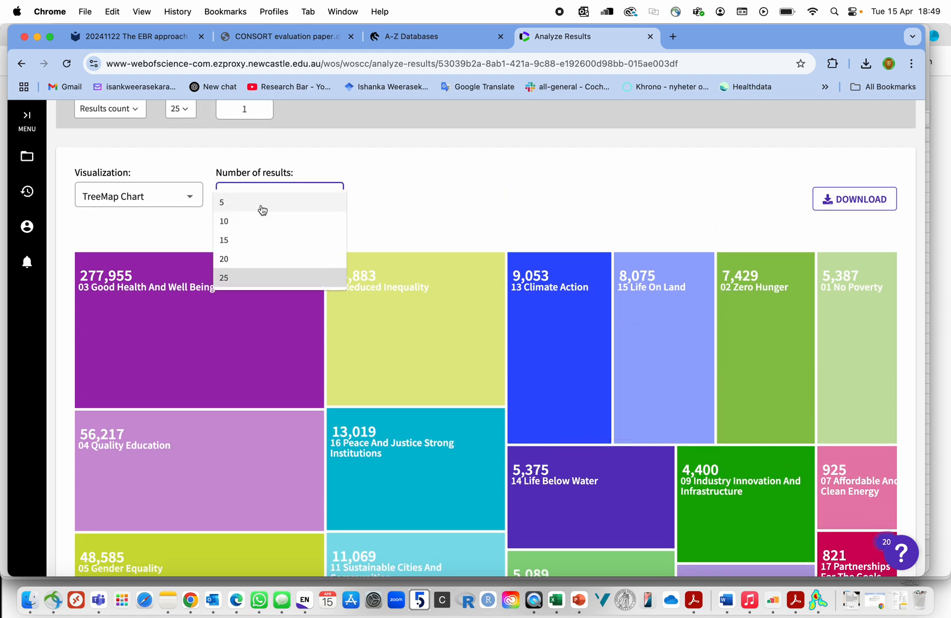
pyautogui.click(263, 203)
pyautogui.scroll(-4, 423, 344)
pyautogui.scroll(8, 422, 344)
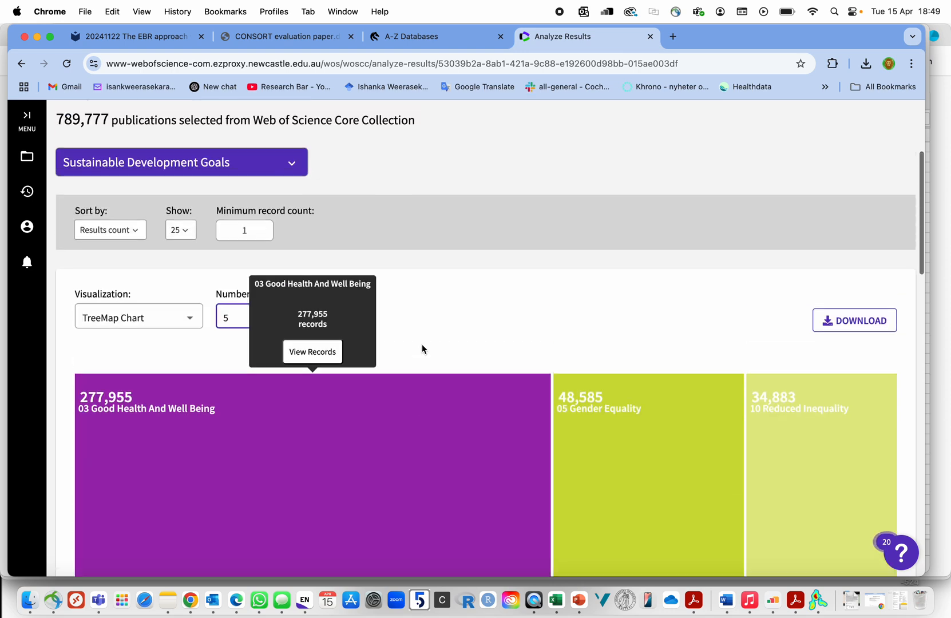
# Open Journal Citation Reports from the list of Clarivate products.
pyautogui.click(174, 244)
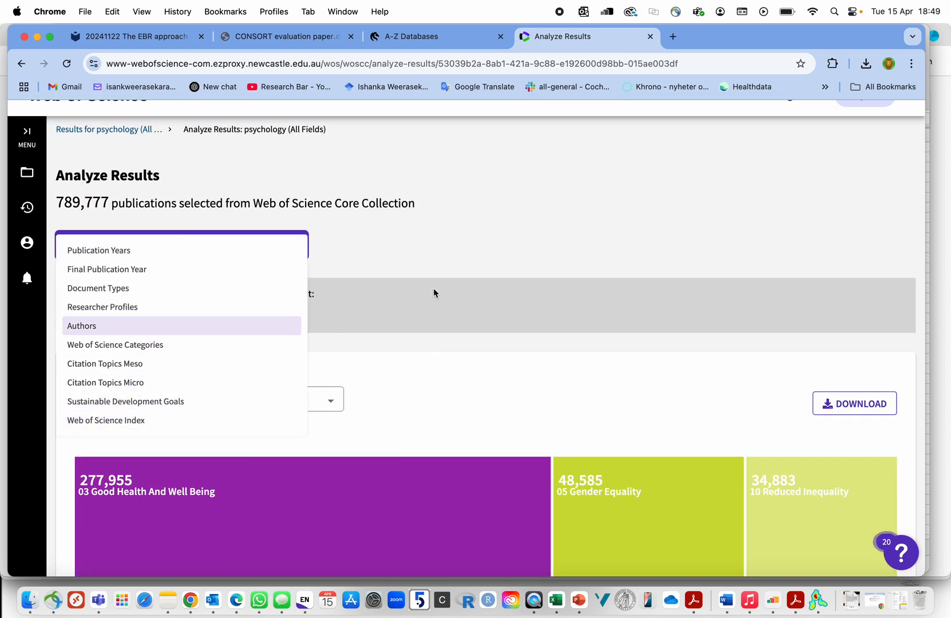
pyautogui.scroll(2, 526, 258)
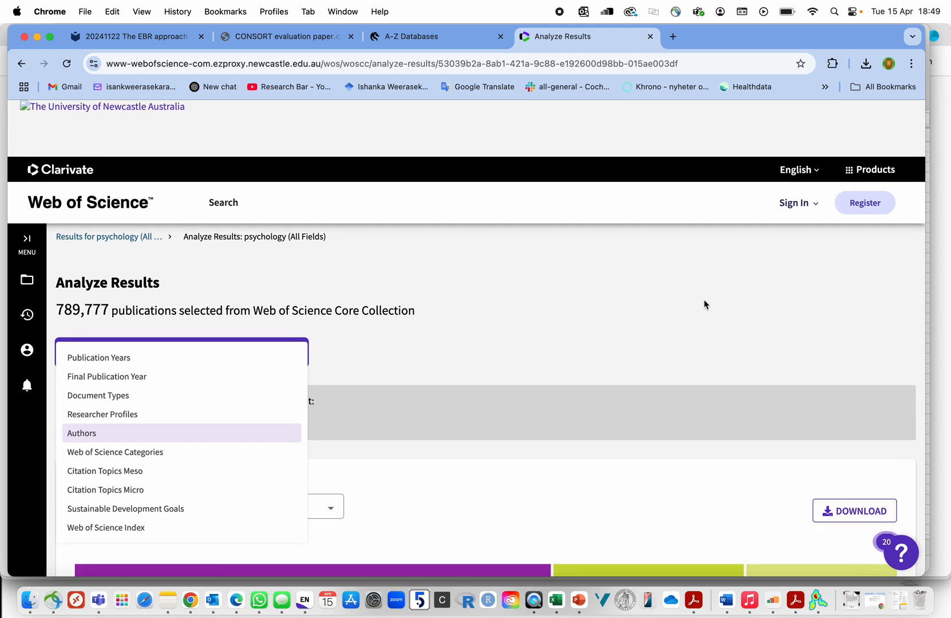
pyautogui.click(849, 170)
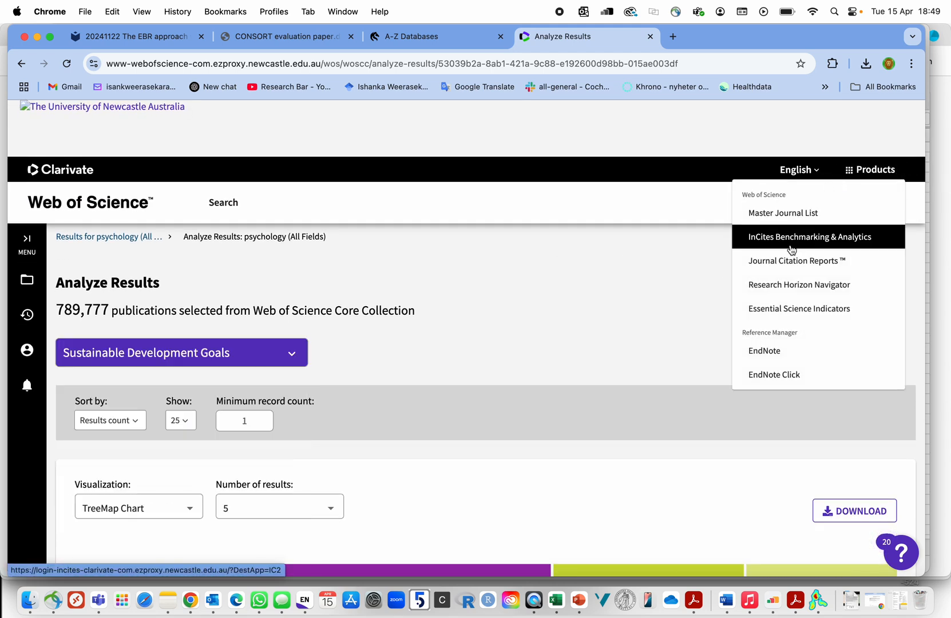
pyautogui.click(851, 170)
pyautogui.click(851, 172)
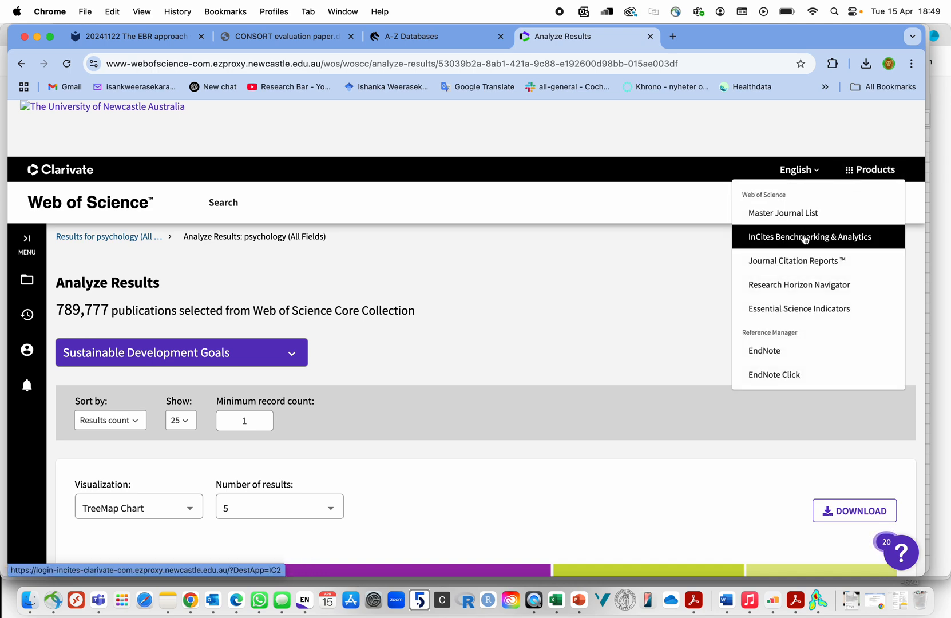
pyautogui.click(795, 261)
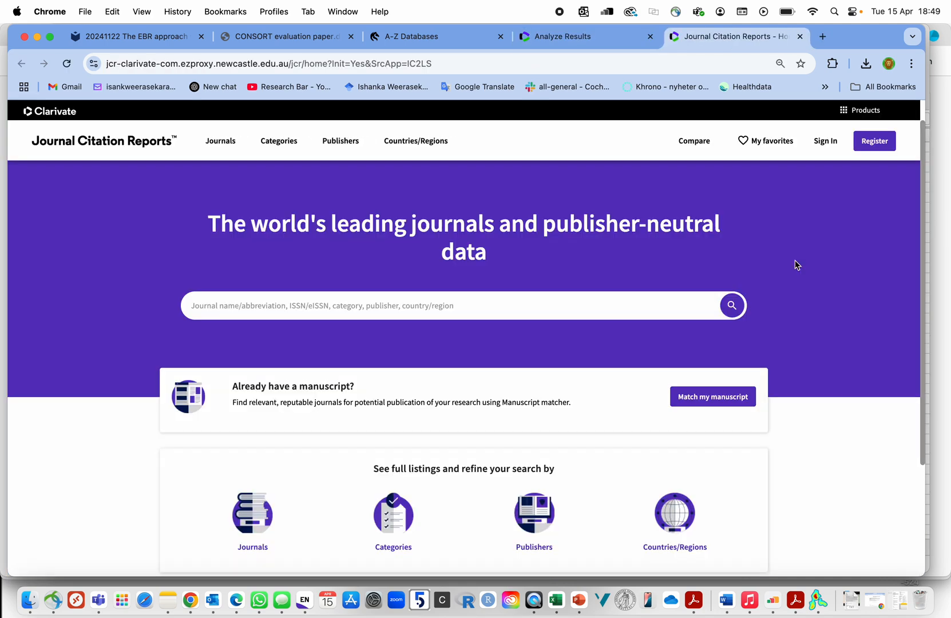
# Browse the Clinical Medicine category group to PSYCHOLOGY, CLINICAL and open the category's list of journals.
pyautogui.scroll(-3, 797, 265)
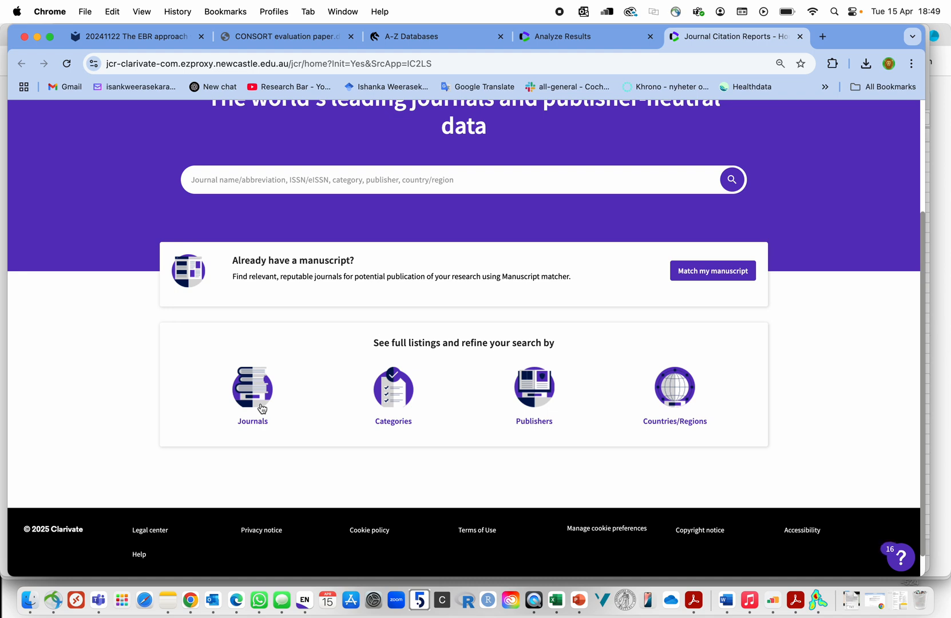
pyautogui.click(392, 422)
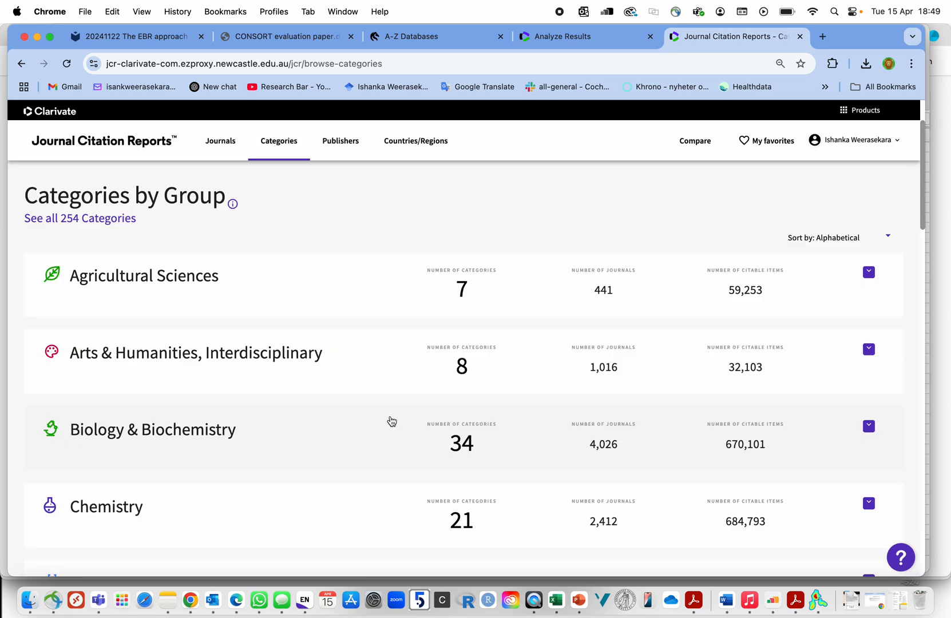
pyautogui.scroll(-5, 390, 421)
pyautogui.click(132, 294)
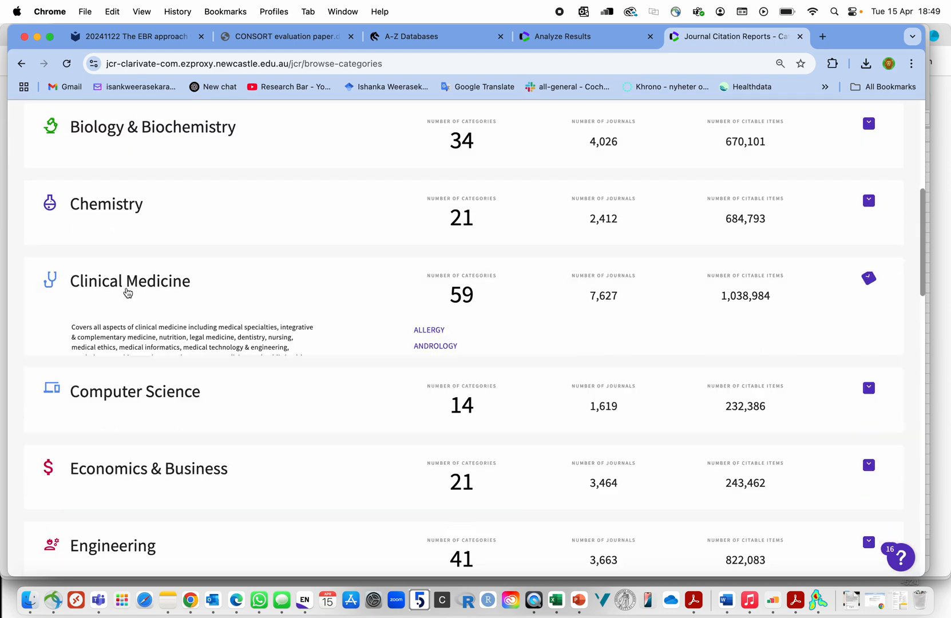
pyautogui.scroll(-9, 410, 367)
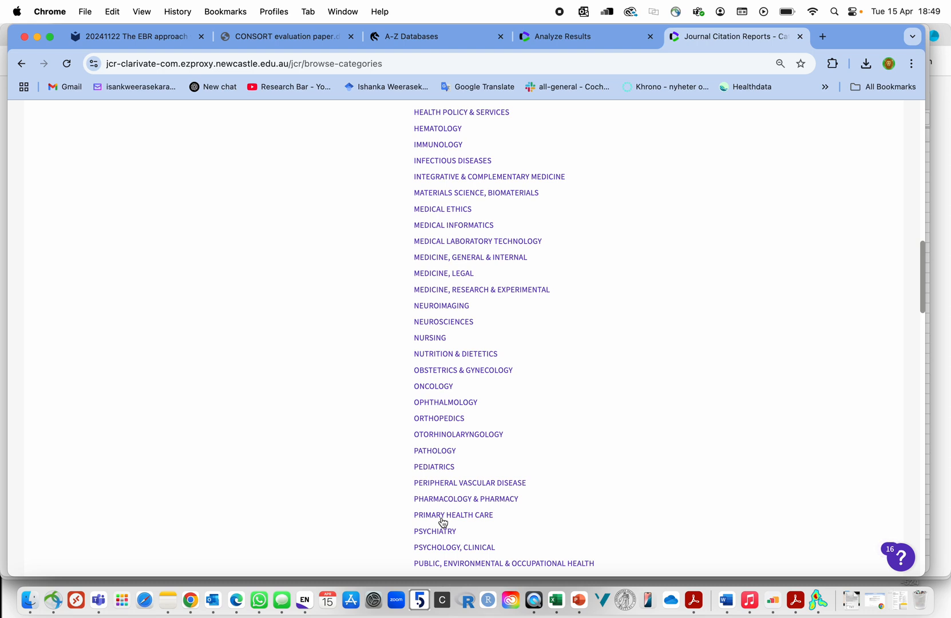
pyautogui.click(437, 547)
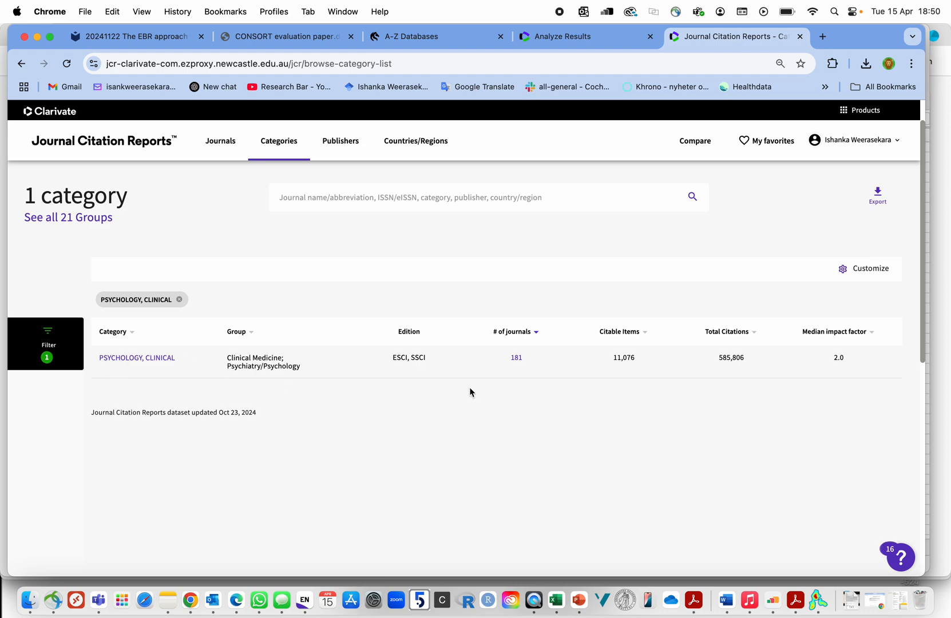
pyautogui.click(516, 358)
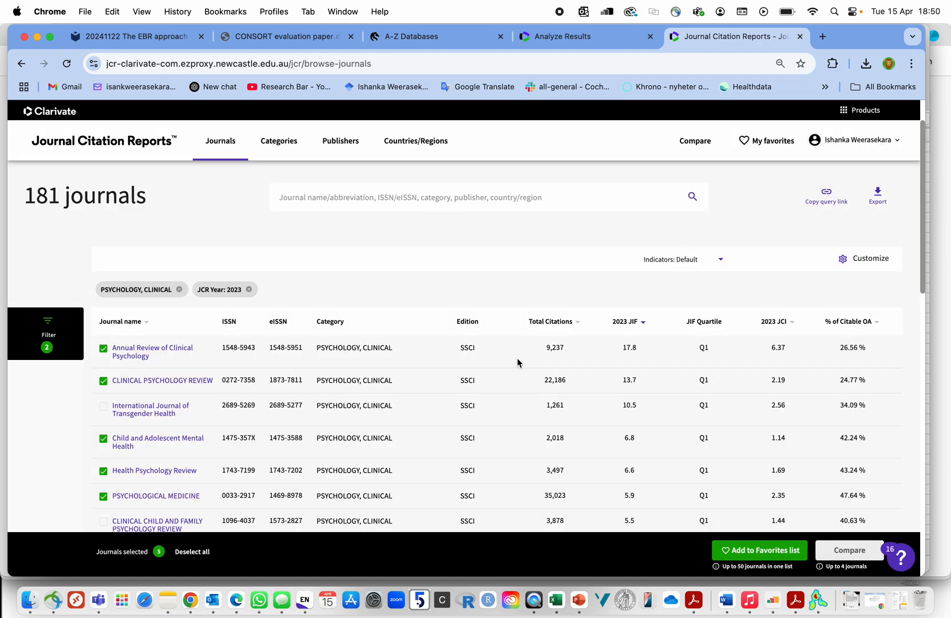
# Clear the selection of all five ticked journals in the clinical psychology list.
pyautogui.scroll(-5, 518, 362)
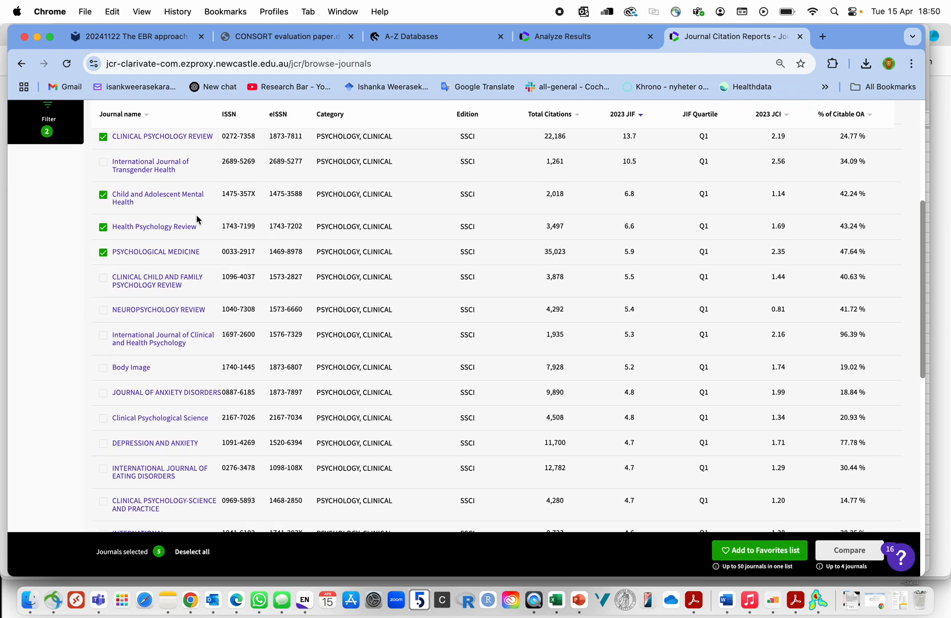
pyautogui.scroll(1, 118, 245)
pyautogui.click(103, 229)
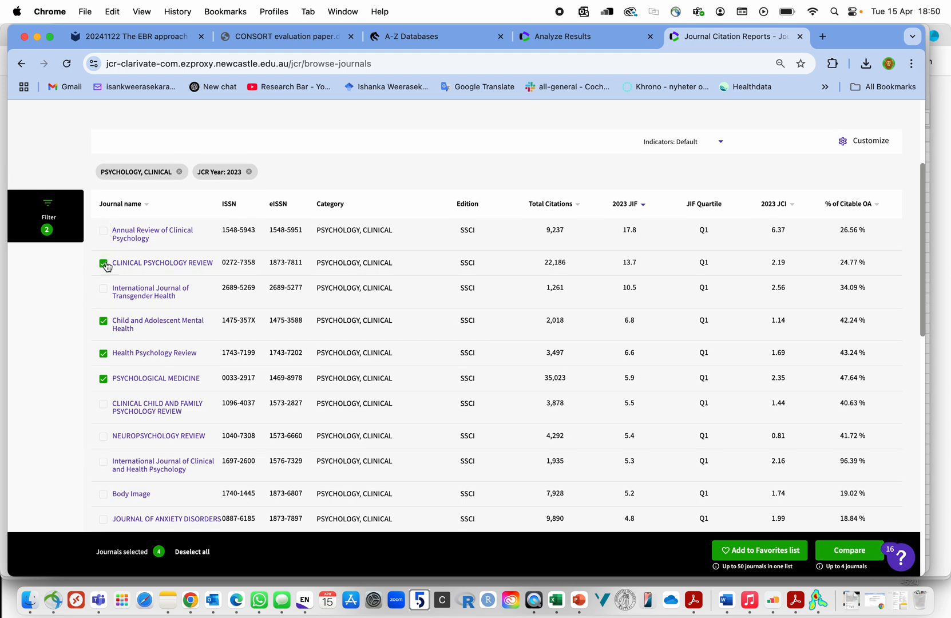
pyautogui.click(103, 262)
pyautogui.click(103, 321)
pyautogui.click(104, 378)
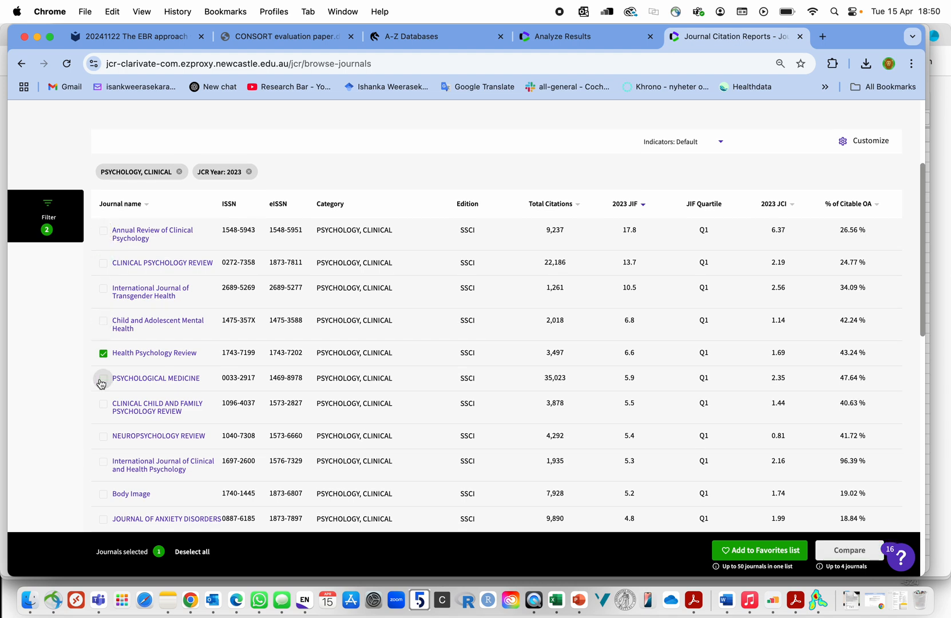
pyautogui.click(103, 353)
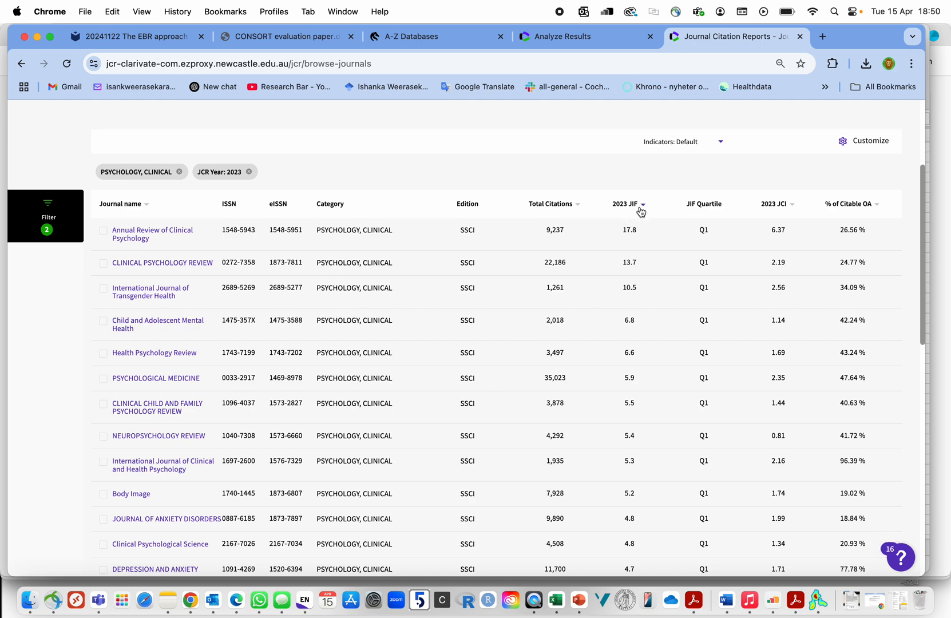
# Rank the journals by total citations to review the order, and return to ranking them by 2023 JIF.
pyautogui.click(559, 204)
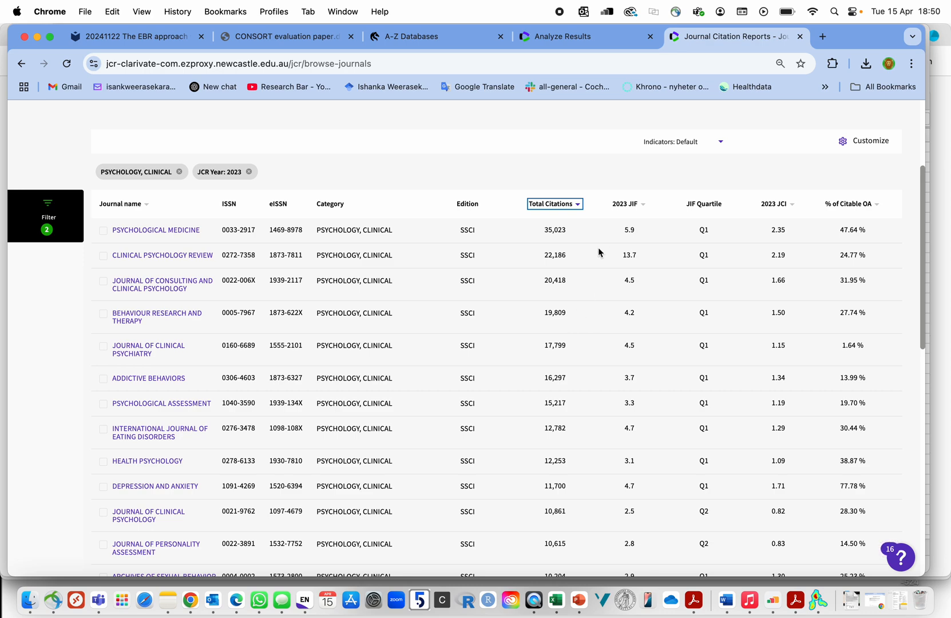
pyautogui.click(620, 204)
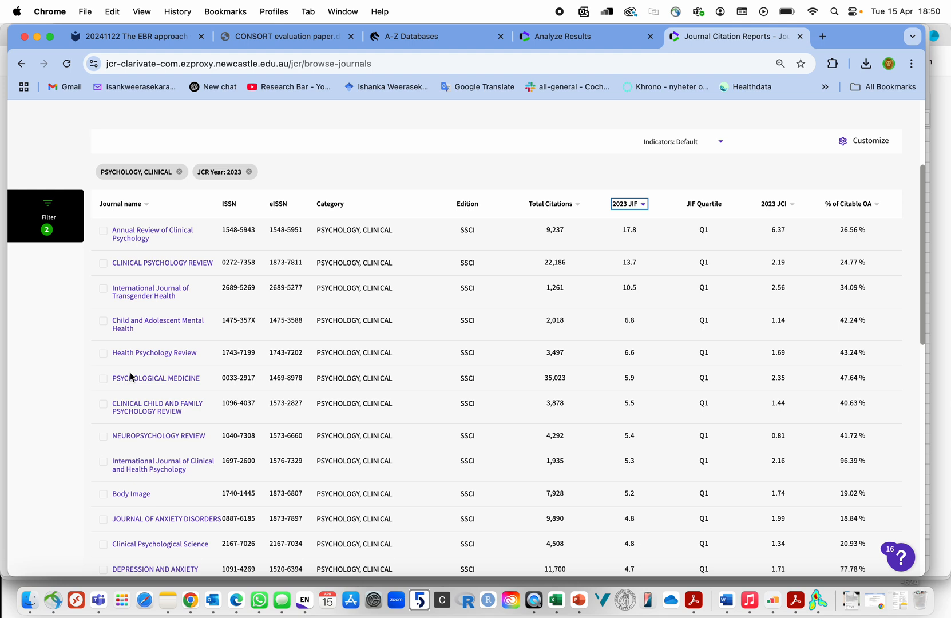
# Select Annual Review of Clinical Psychology, Clinical Psychology Review, Child and Adolescent Mental Health, Health Psychology Review and Psychological Medicine.
pyautogui.click(104, 232)
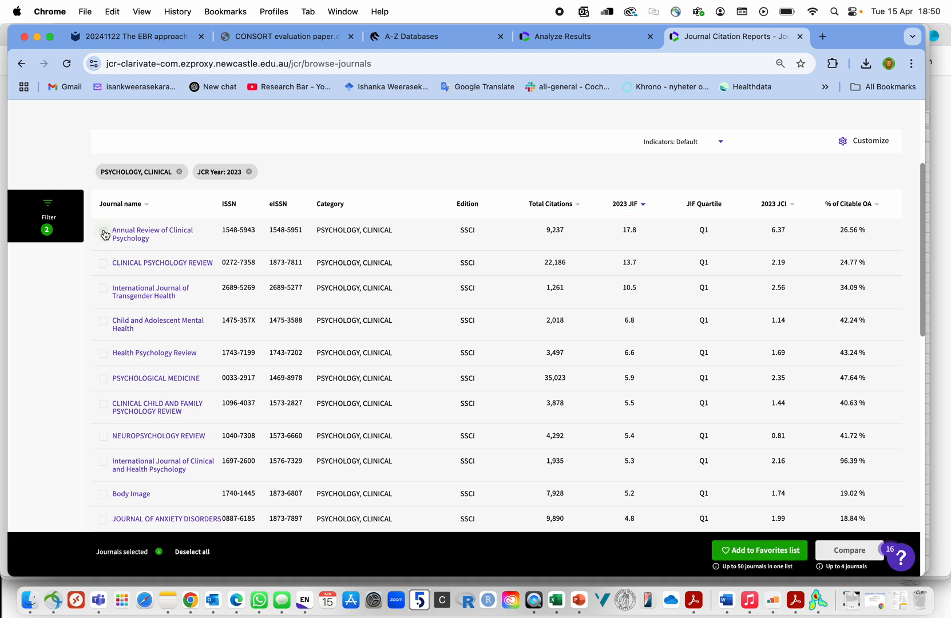
pyautogui.click(104, 263)
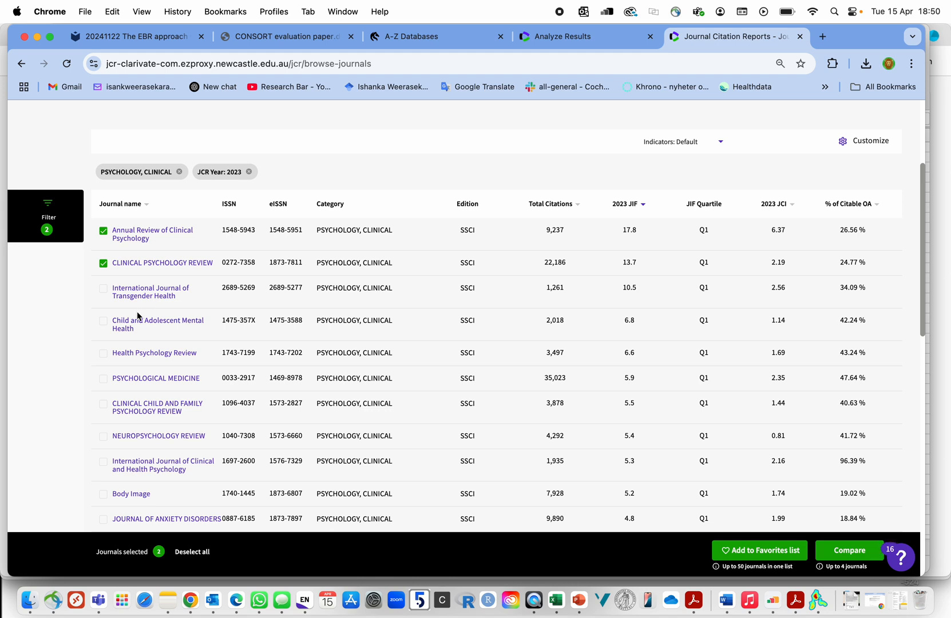
pyautogui.click(107, 326)
pyautogui.click(103, 381)
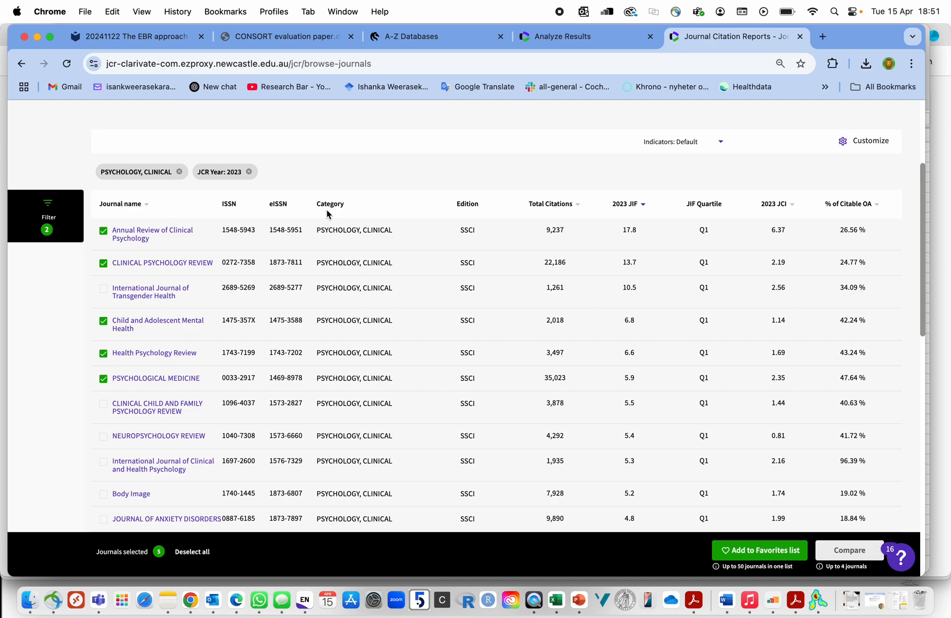
# Bring the Web of Science session back to its document search page and return to the Journal Citation Reports journal list.
pyautogui.scroll(3, 530, 259)
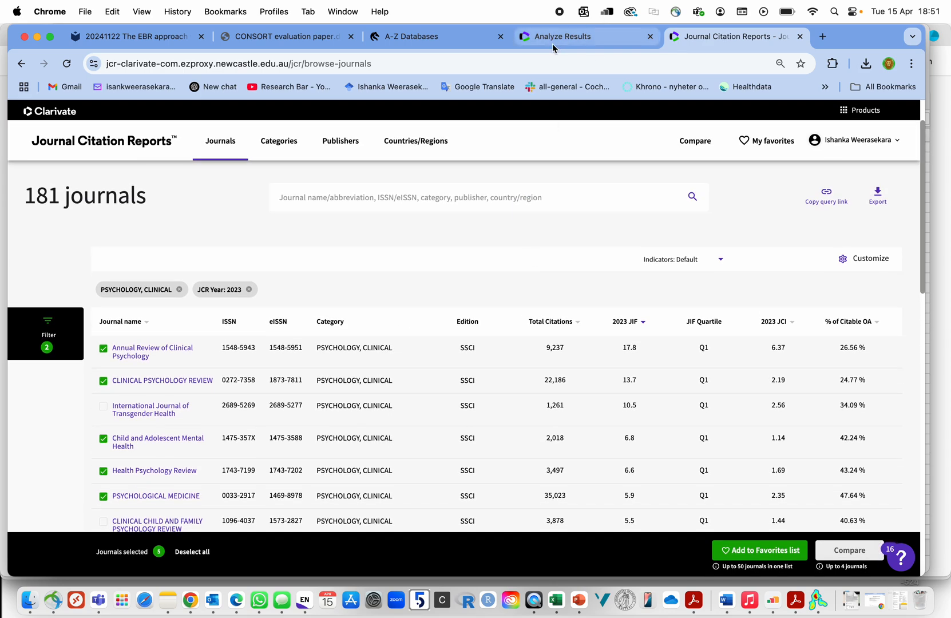
pyautogui.click(595, 36)
pyautogui.click(118, 209)
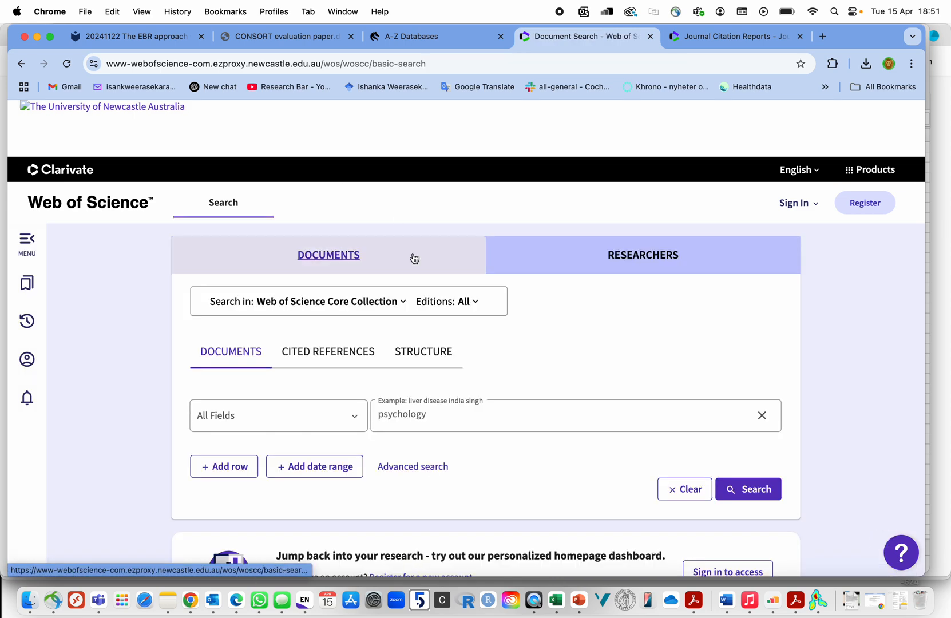
pyautogui.scroll(-3, 412, 259)
pyautogui.click(703, 38)
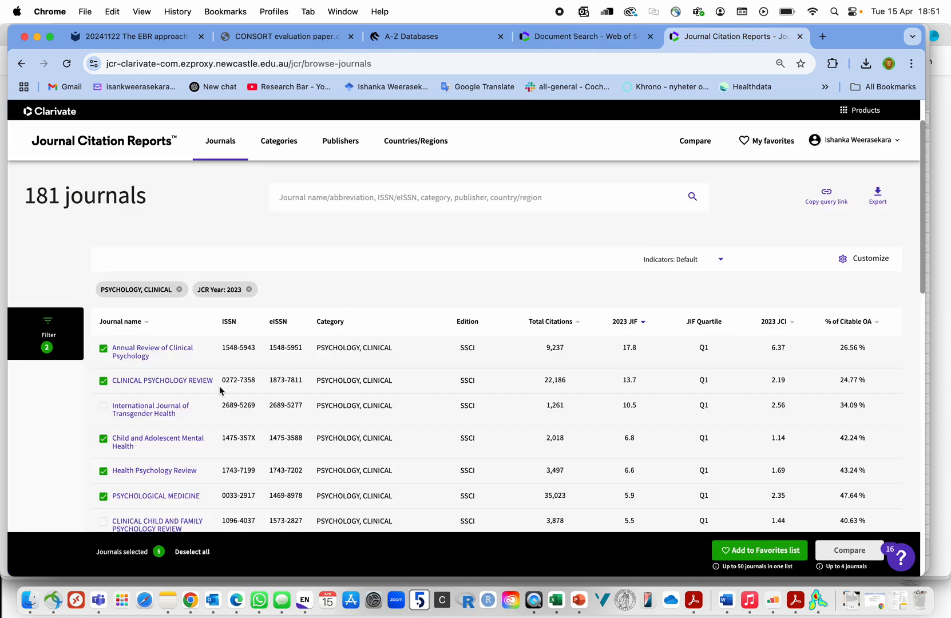
pyautogui.click(116, 352)
pyautogui.rightClick(114, 355)
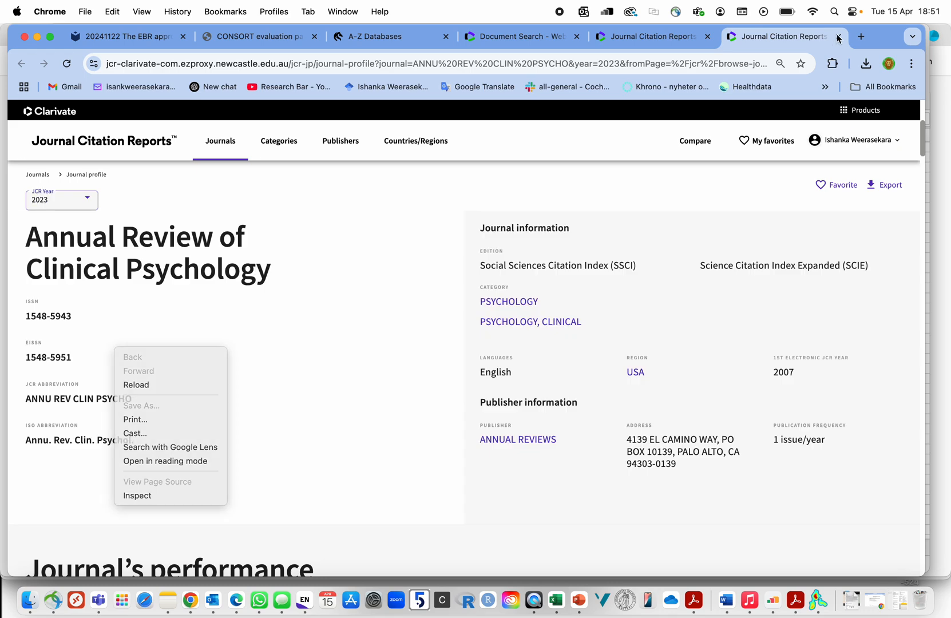
pyautogui.click(837, 36)
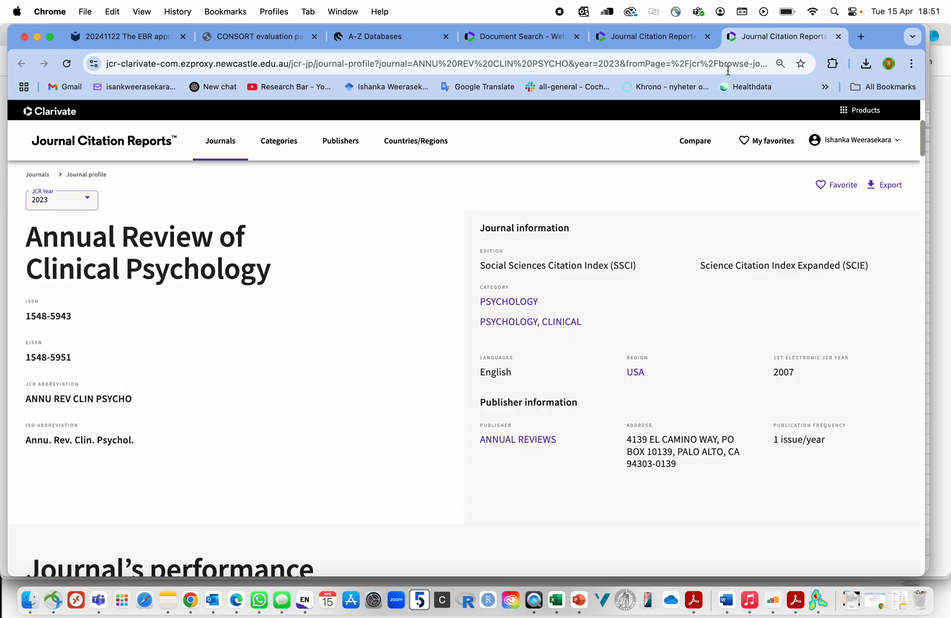
pyautogui.click(838, 36)
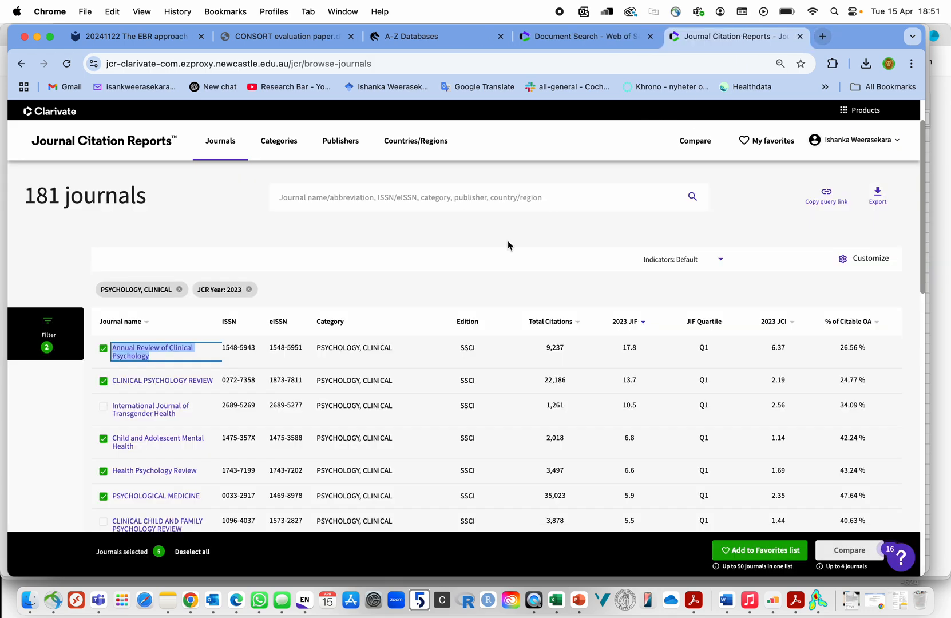
# Copy the name Annual Review of Clinical Psychology into the Web of Science search, replacing psychology, and search by Publication Titles.
pyautogui.rightClick(131, 357)
pyautogui.click(158, 382)
pyautogui.click(580, 44)
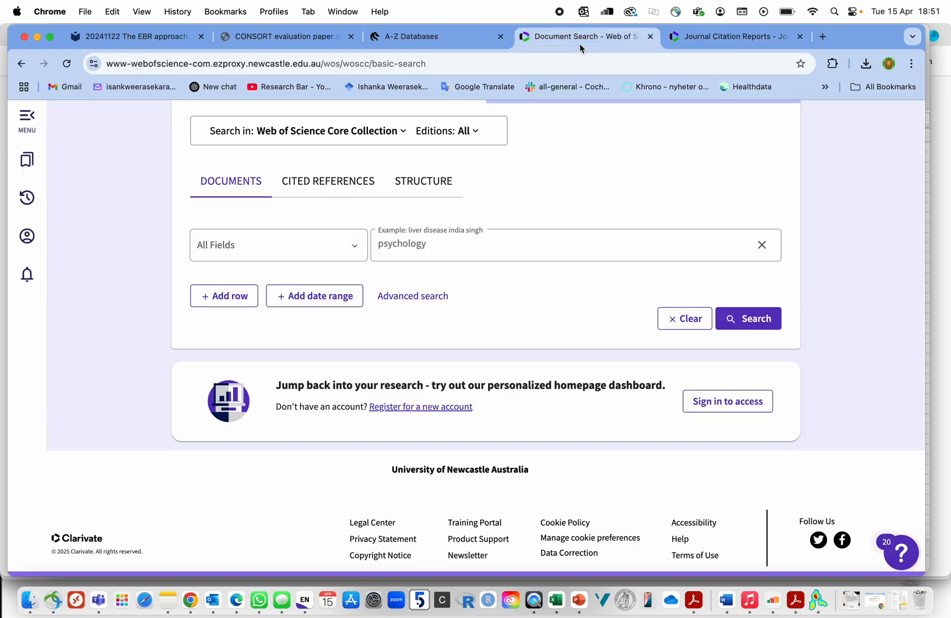
pyautogui.doubleClick(414, 246)
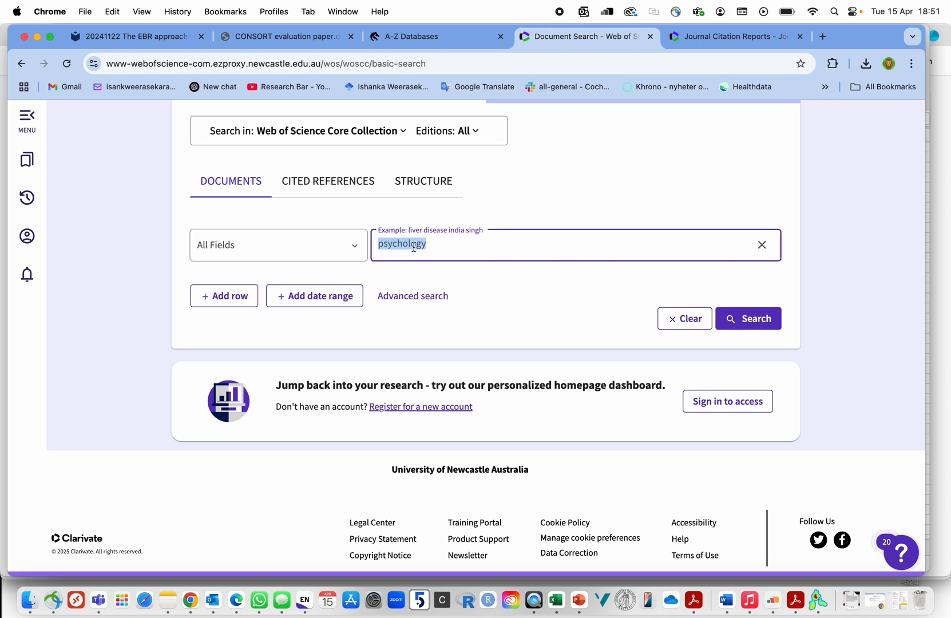
pyautogui.press('super+v')
pyautogui.click(273, 256)
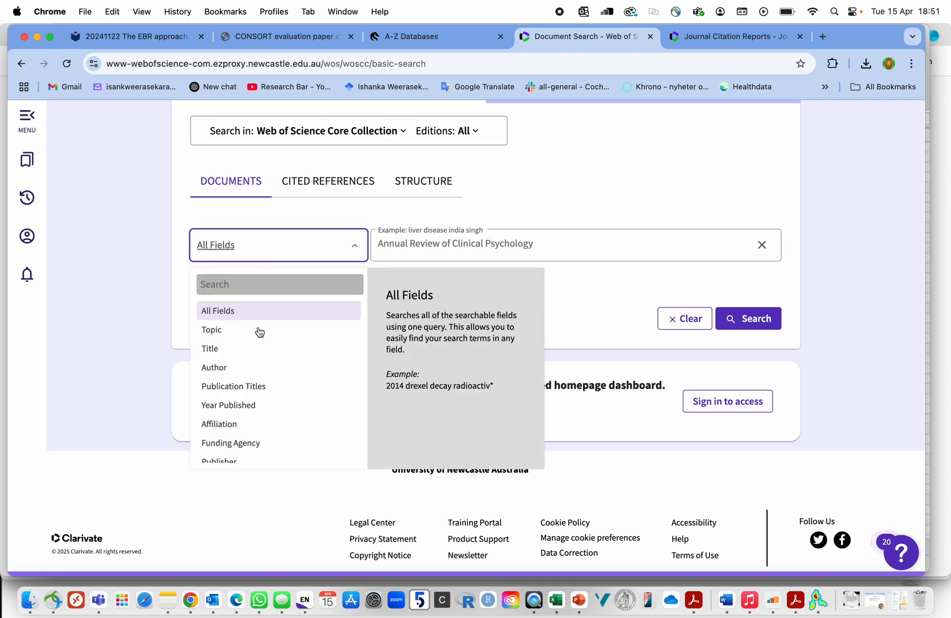
pyautogui.click(253, 387)
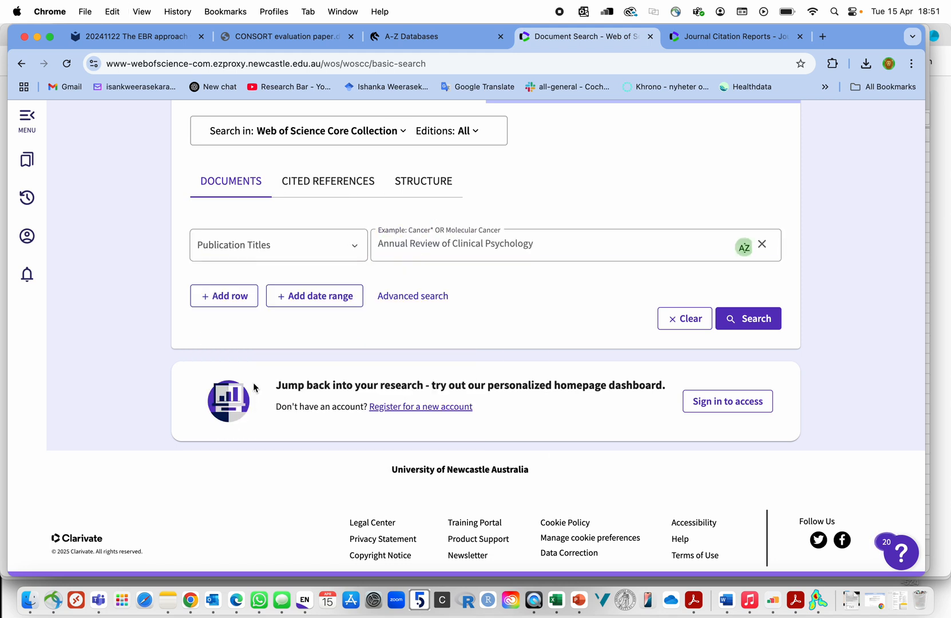
# Add a second search row combined with Or and set its field to Publication Titles.
pyautogui.click(223, 296)
pyautogui.click(208, 307)
pyautogui.click(208, 327)
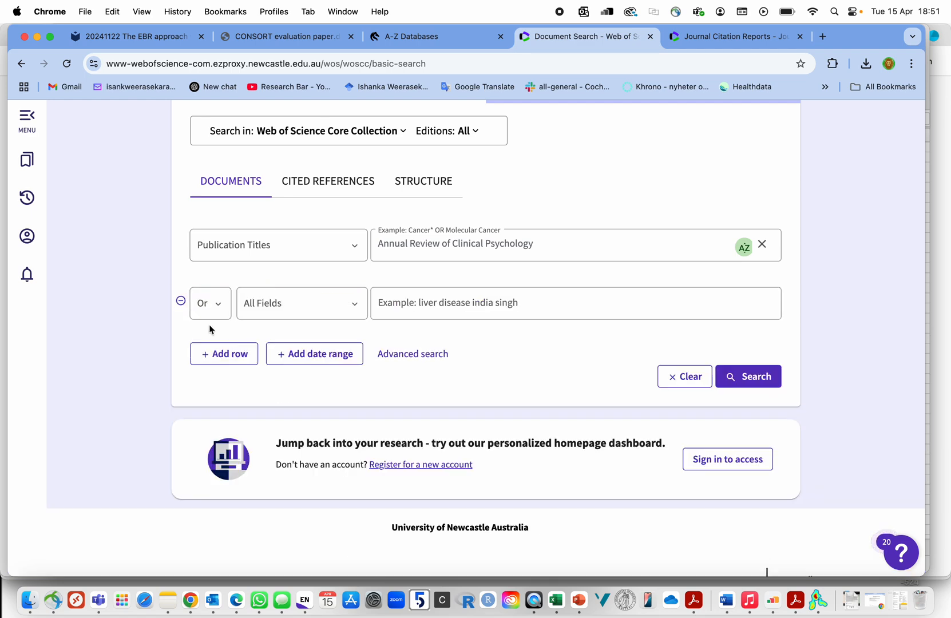
pyautogui.click(278, 303)
pyautogui.click(292, 439)
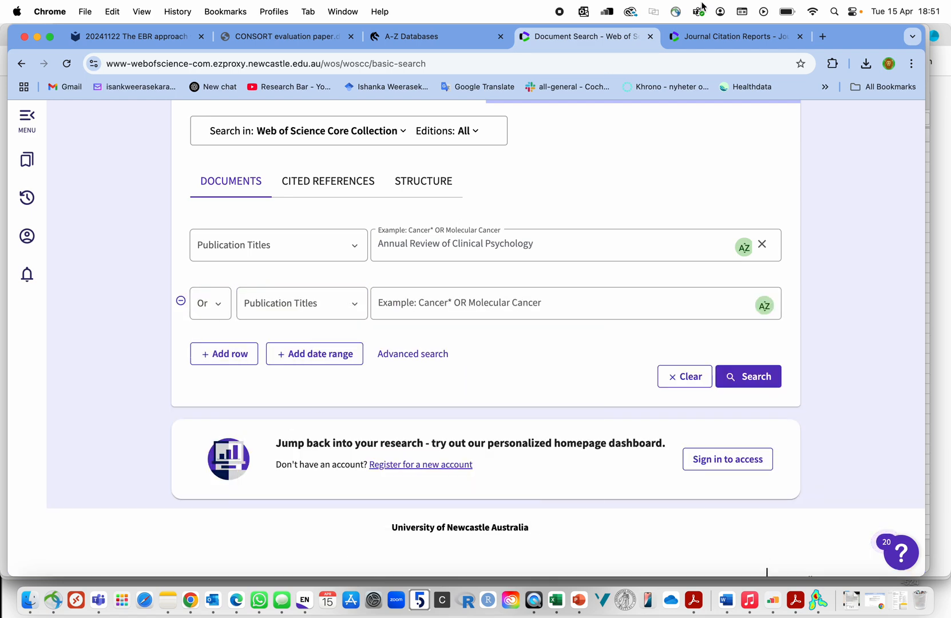
# Copy the name CLINICAL PSYCHOLOGY REVIEW from the Journal Citation Reports list into the second Web of Science search row.
pyautogui.click(710, 39)
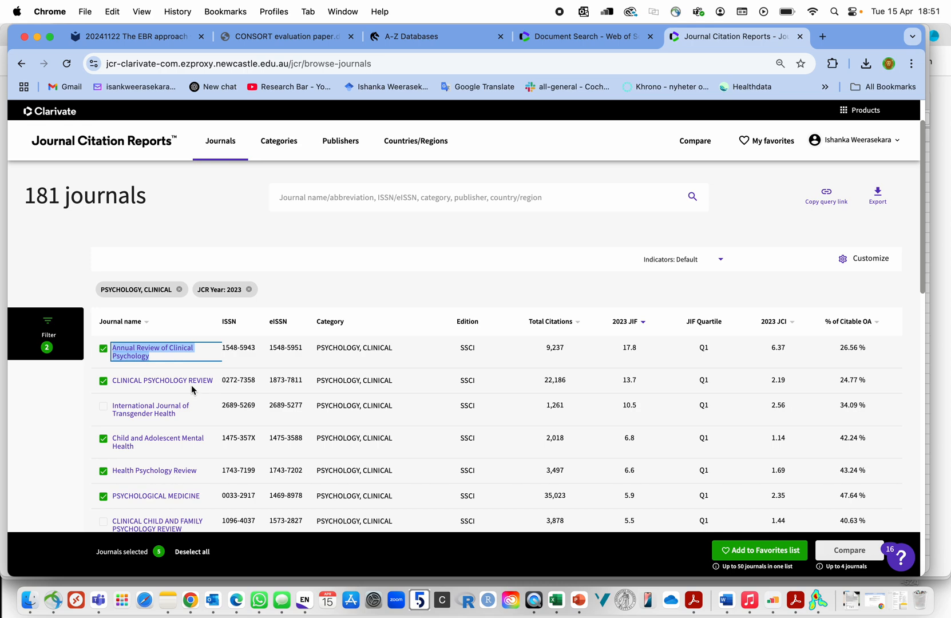
pyautogui.moveTo(84, 390); pyautogui.dragTo(216, 386)
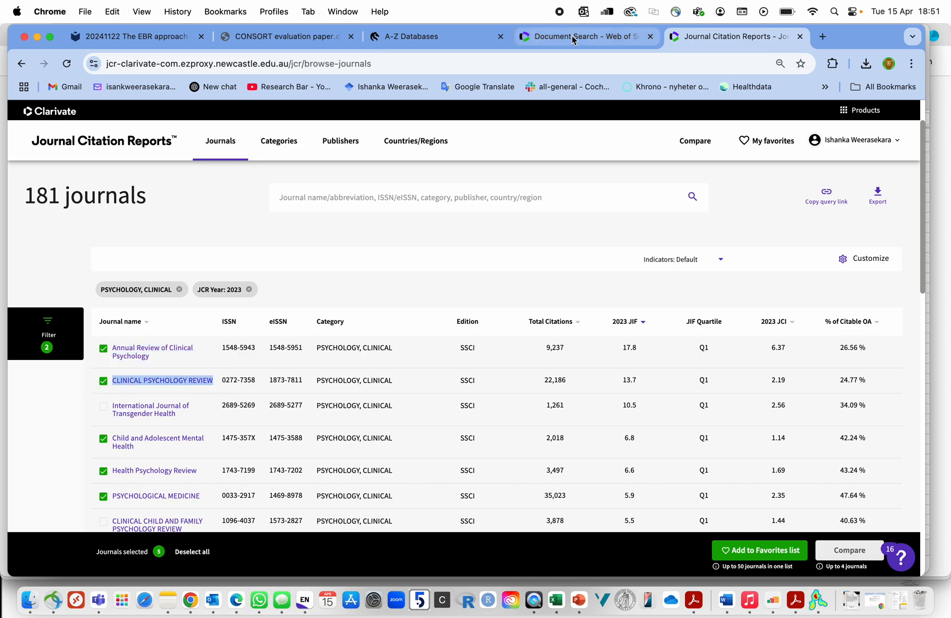
pyautogui.click(547, 34)
pyautogui.click(426, 309)
pyautogui.press('super+v')
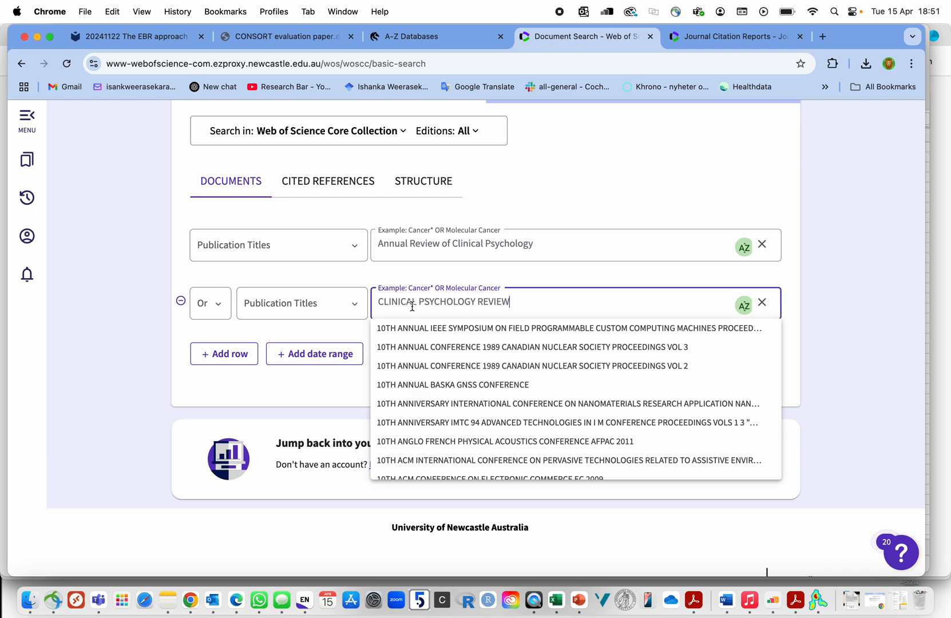
# Add a third search row combined with Or and set its field to Publication Titles.
pyautogui.click(222, 355)
pyautogui.click(205, 371)
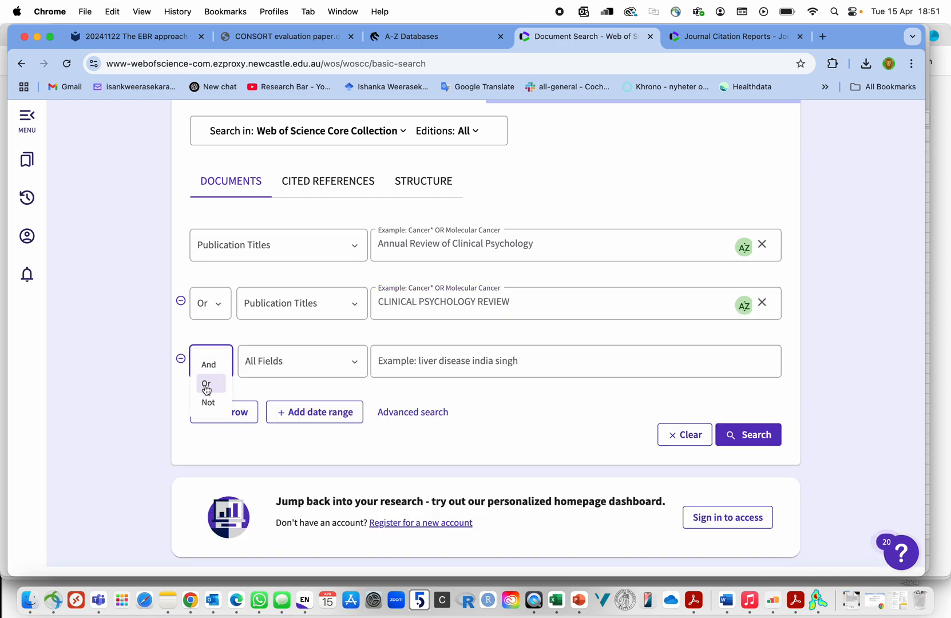
pyautogui.click(207, 388)
pyautogui.click(276, 366)
pyautogui.click(292, 493)
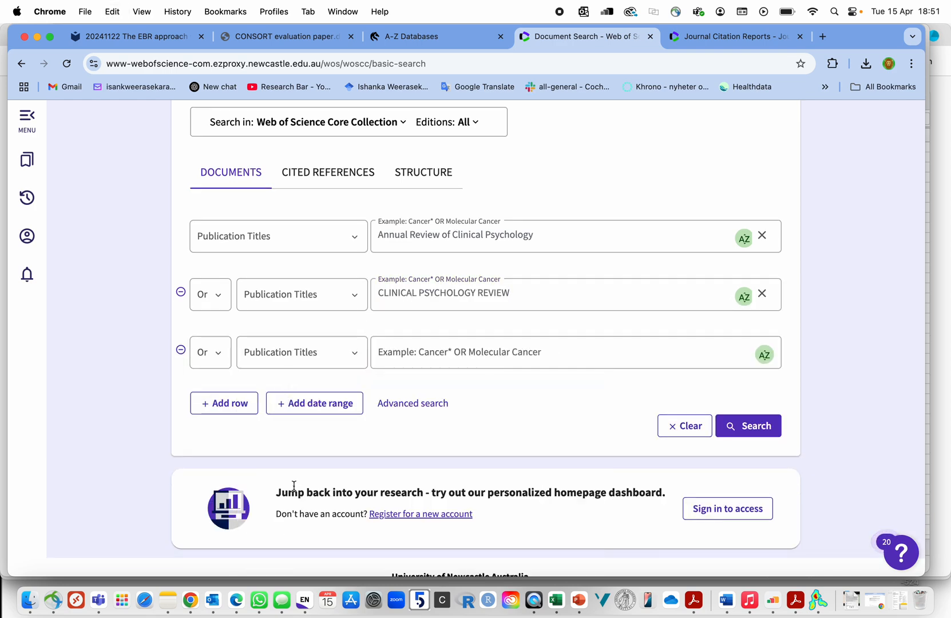
# Copy the name Child and Adolescent Mental Health from Journal Citation Reports into the third Web of Science search row.
pyautogui.click(720, 36)
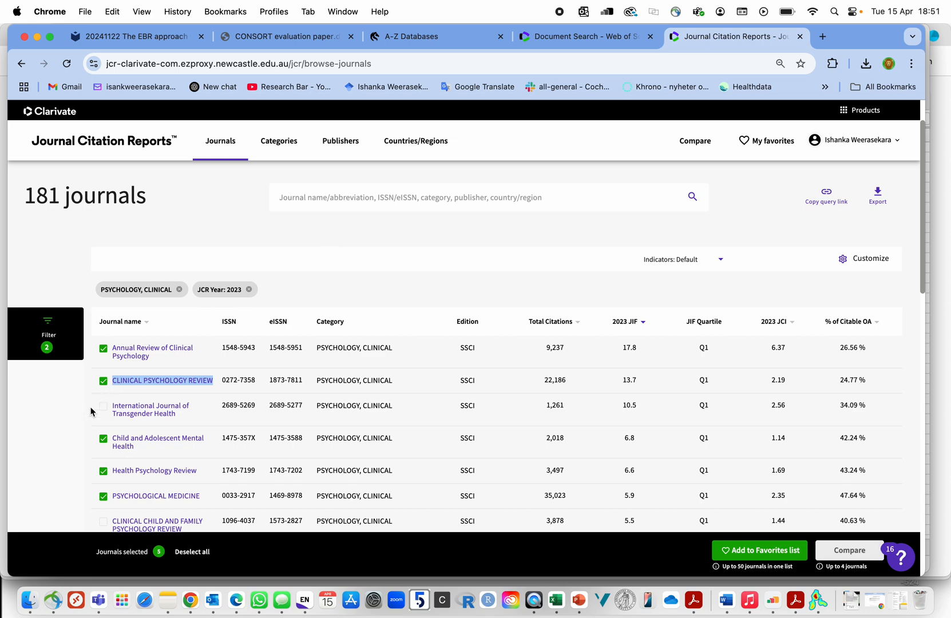
pyautogui.tripleClick(141, 450)
pyautogui.click(115, 440)
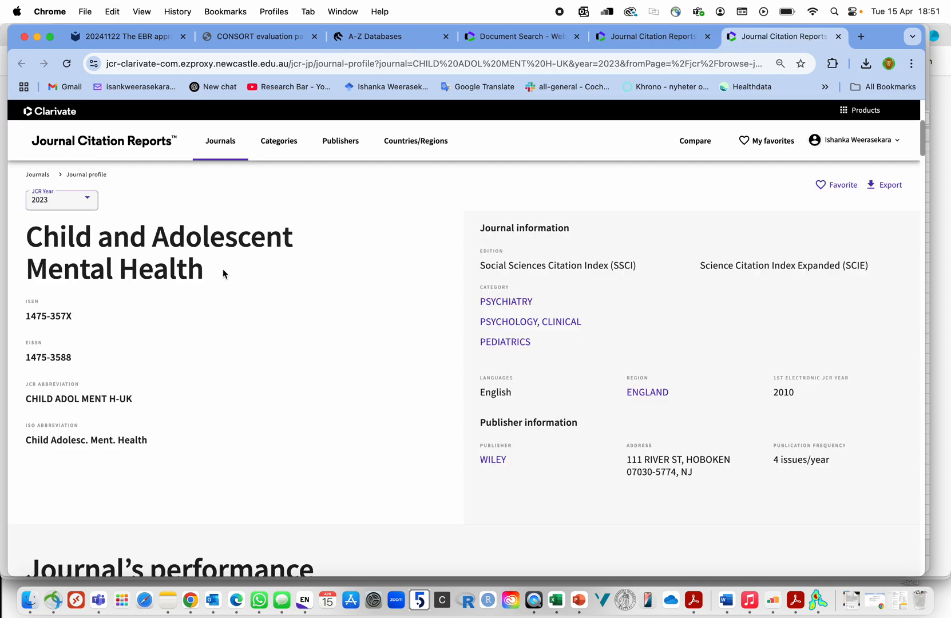
pyautogui.tripleClick(224, 273)
pyautogui.press('super+c')
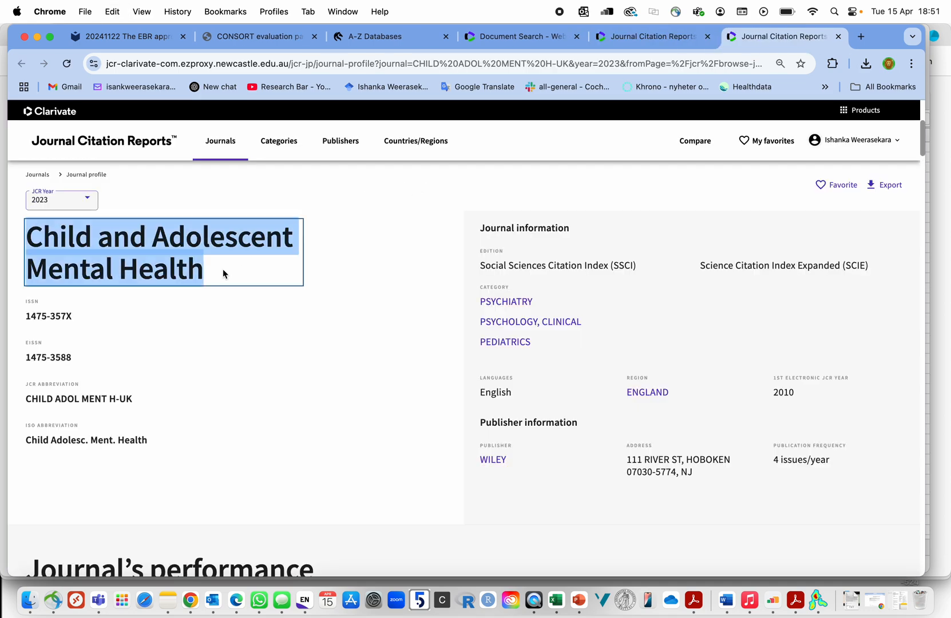
pyautogui.click(839, 36)
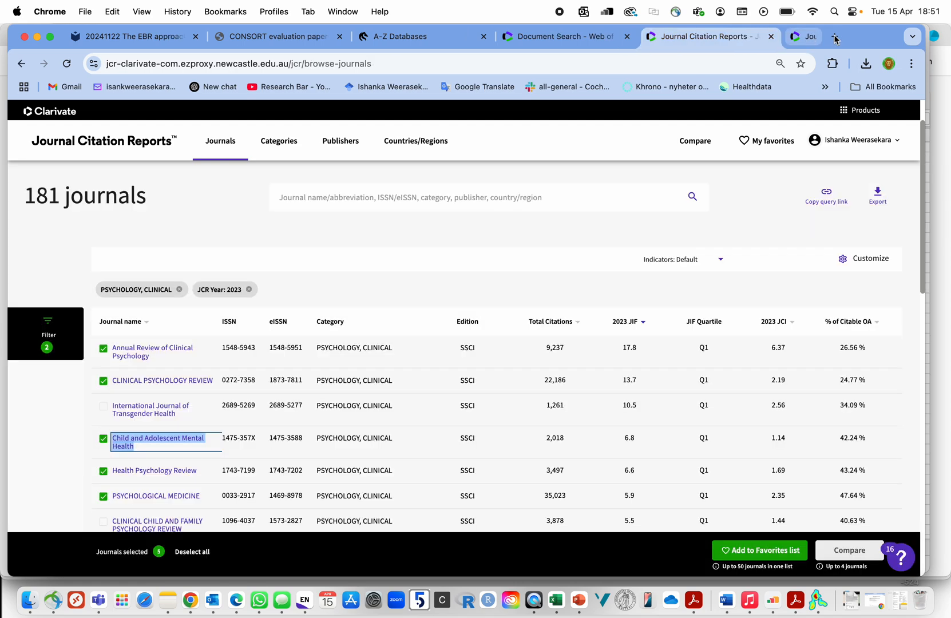
pyautogui.click(572, 36)
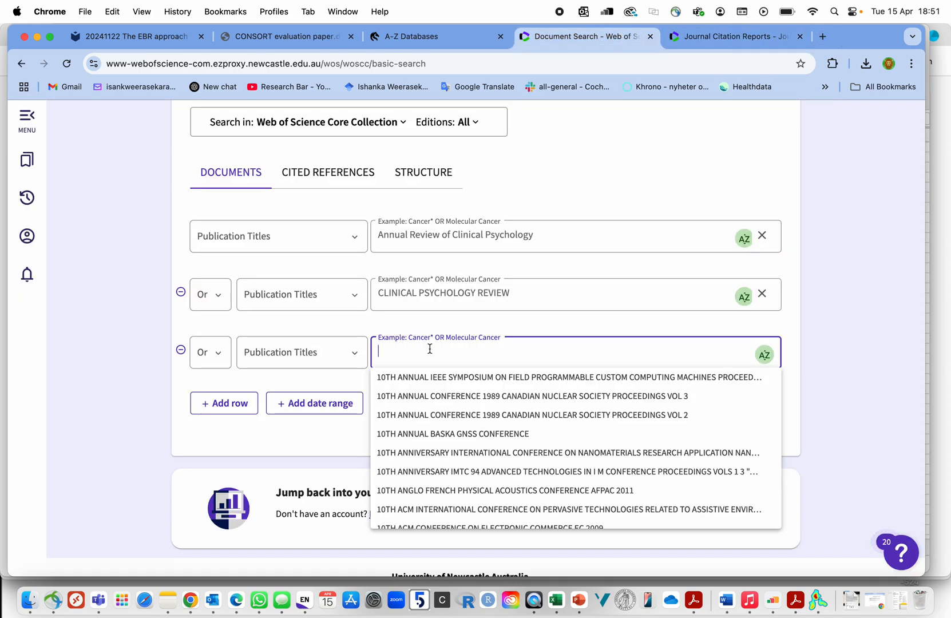
pyautogui.press('super+v')
# Add a fourth search row combined with Or and set its field to Publication Titles.
pyautogui.click(206, 403)
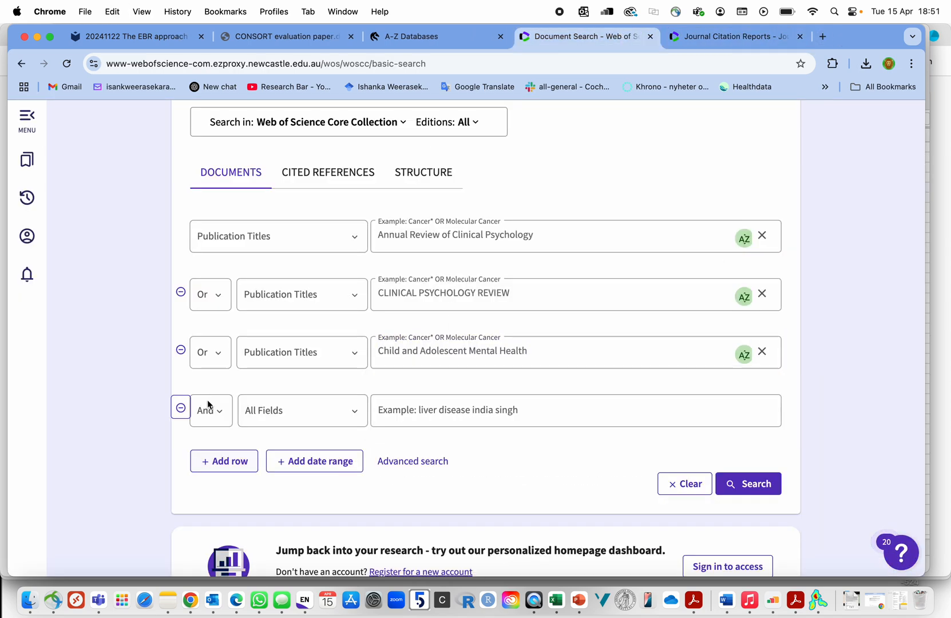
pyautogui.click(209, 405)
pyautogui.click(207, 436)
pyautogui.click(259, 411)
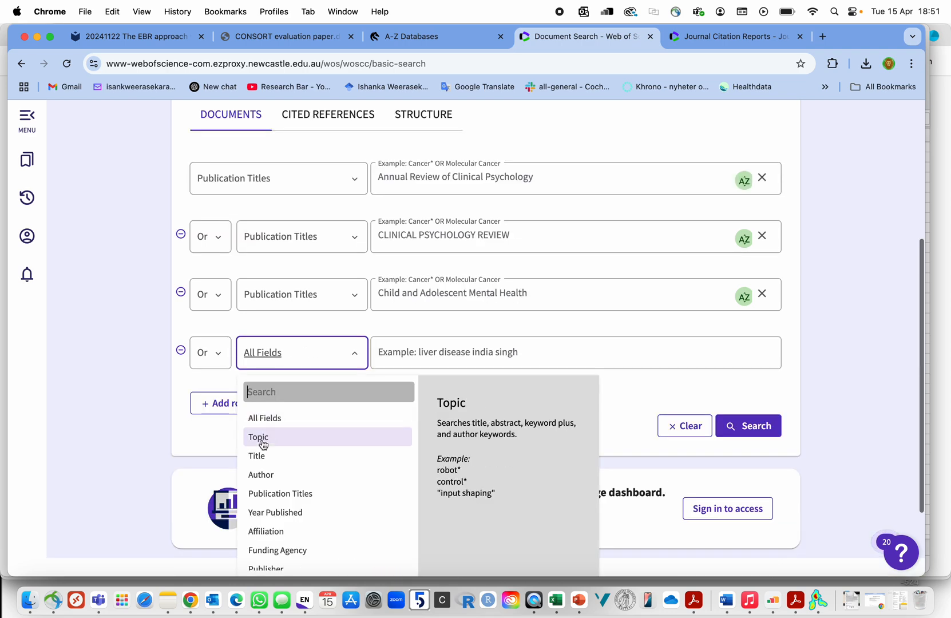
pyautogui.click(281, 494)
pyautogui.click(427, 347)
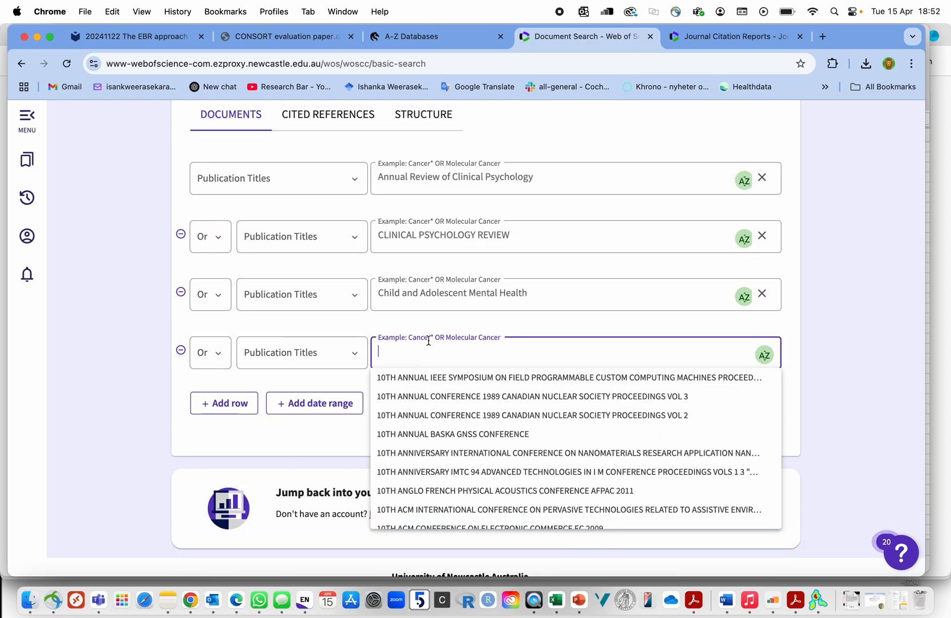
# Copy the name Health Psychology Review from the Journal Citation Reports list into the fourth Web of Science search row.
pyautogui.click(733, 45)
pyautogui.moveTo(79, 463)
pyautogui.mouseDown()
pyautogui.moveTo(157, 473)
pyautogui.moveTo(115, 477)
pyautogui.mouseUp()
pyautogui.press('super+c')
pyautogui.click(184, 478)
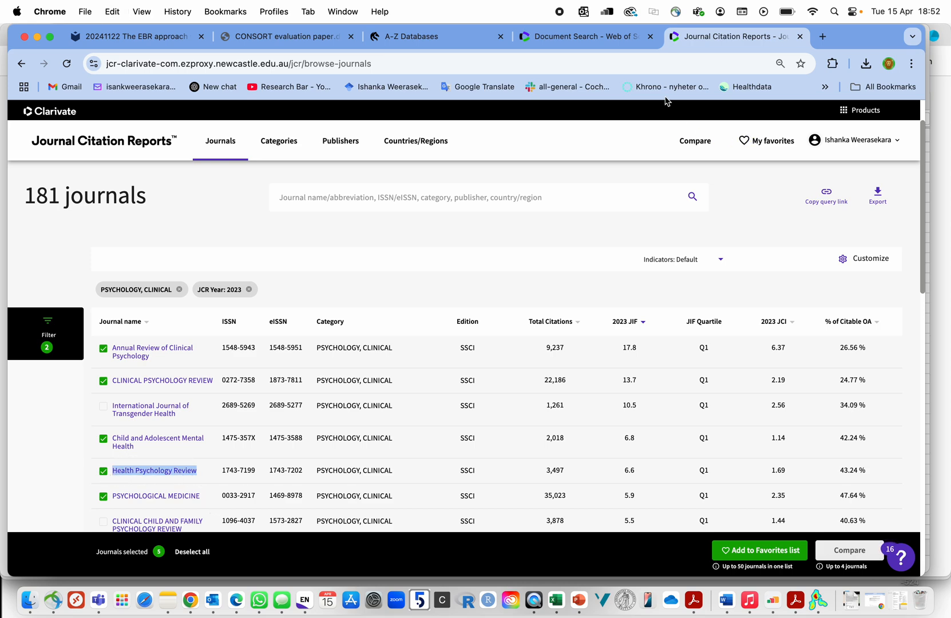
pyautogui.click(609, 45)
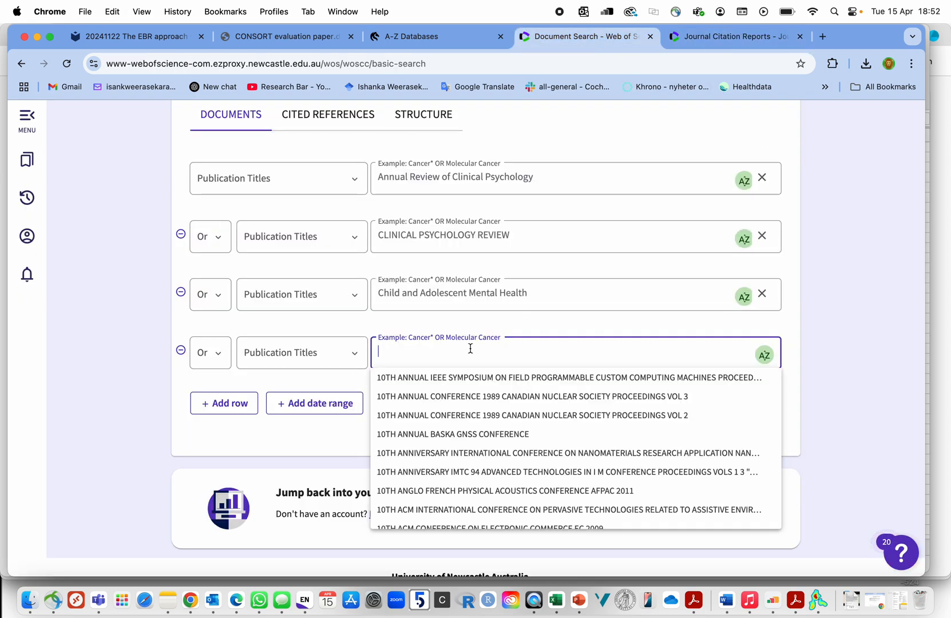
pyautogui.press('super+v')
# Add a fifth search row combined with Or and set its field to Publication Titles.
pyautogui.click(229, 407)
pyautogui.click(229, 410)
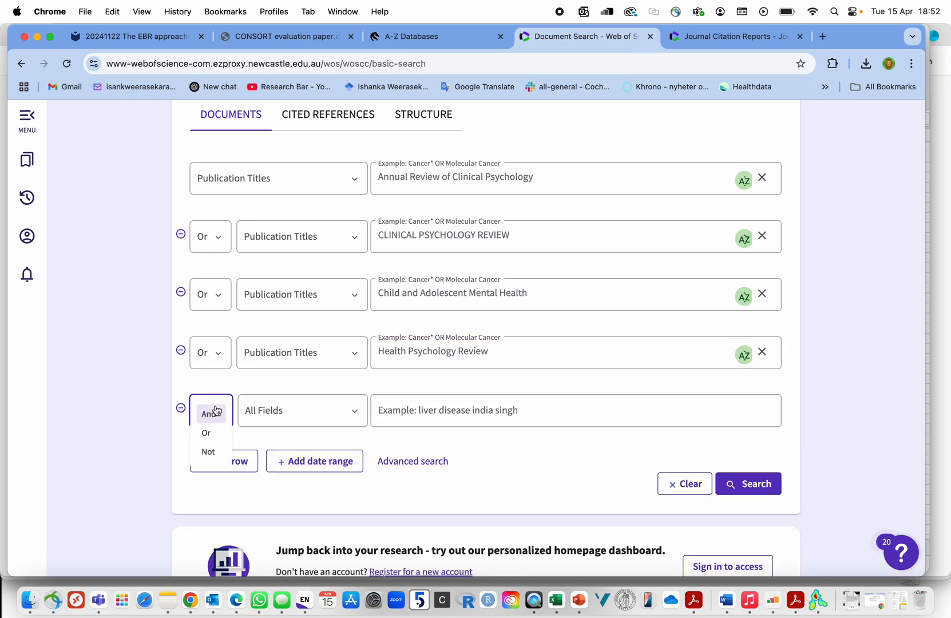
pyautogui.click(213, 431)
pyautogui.click(252, 416)
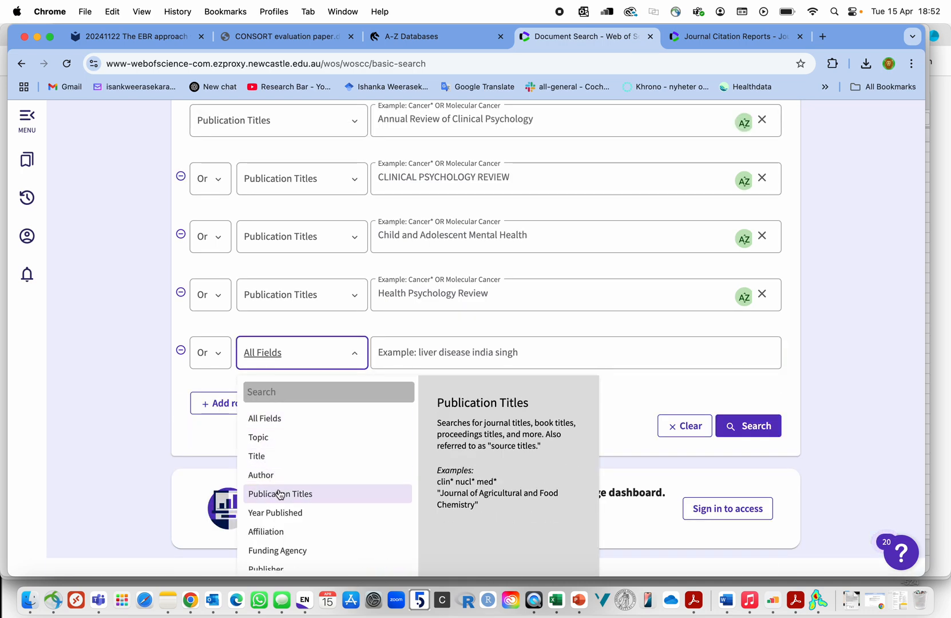
pyautogui.click(276, 493)
pyautogui.click(436, 348)
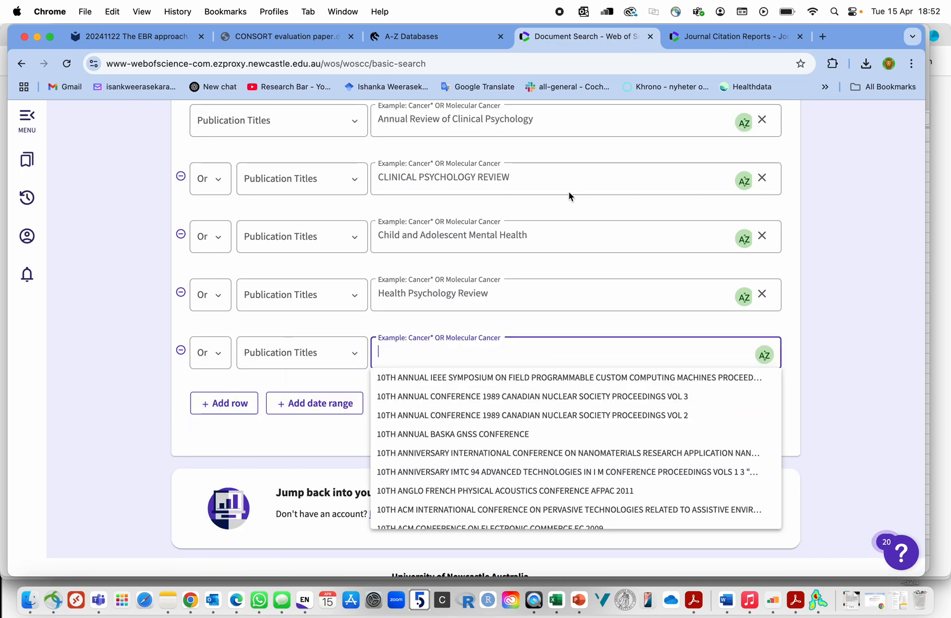
# Copy the name PSYCHOLOGICAL MEDICINE from the Journal Citation Reports list into the fifth Web of Science search row.
pyautogui.click(722, 38)
pyautogui.scroll(-3, 210, 421)
pyautogui.moveTo(208, 353); pyautogui.dragTo(118, 350)
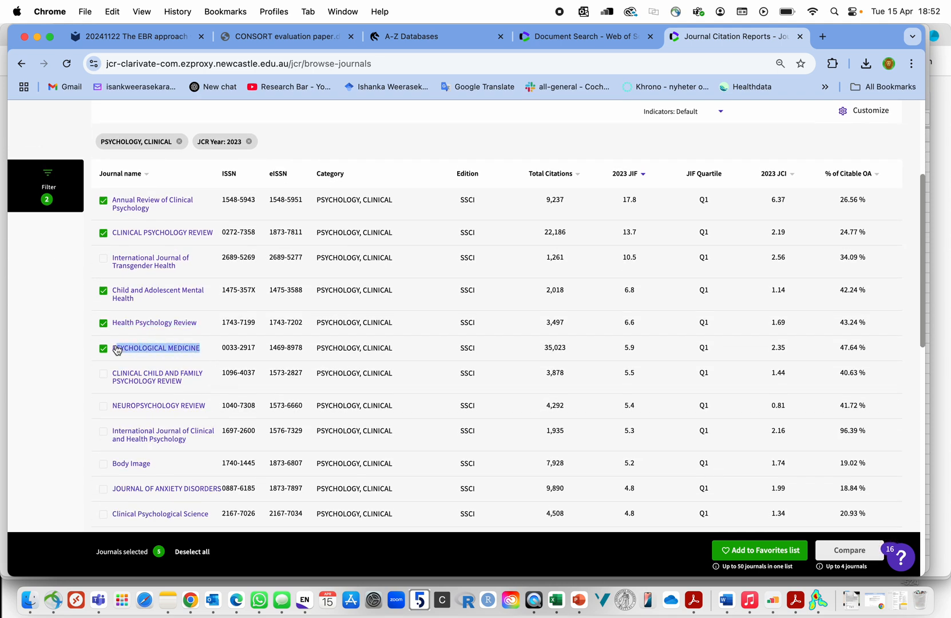
pyautogui.click(78, 402)
pyautogui.moveTo(209, 352); pyautogui.dragTo(110, 356)
pyautogui.press('super+c')
pyautogui.click(581, 36)
pyautogui.press('super+v')
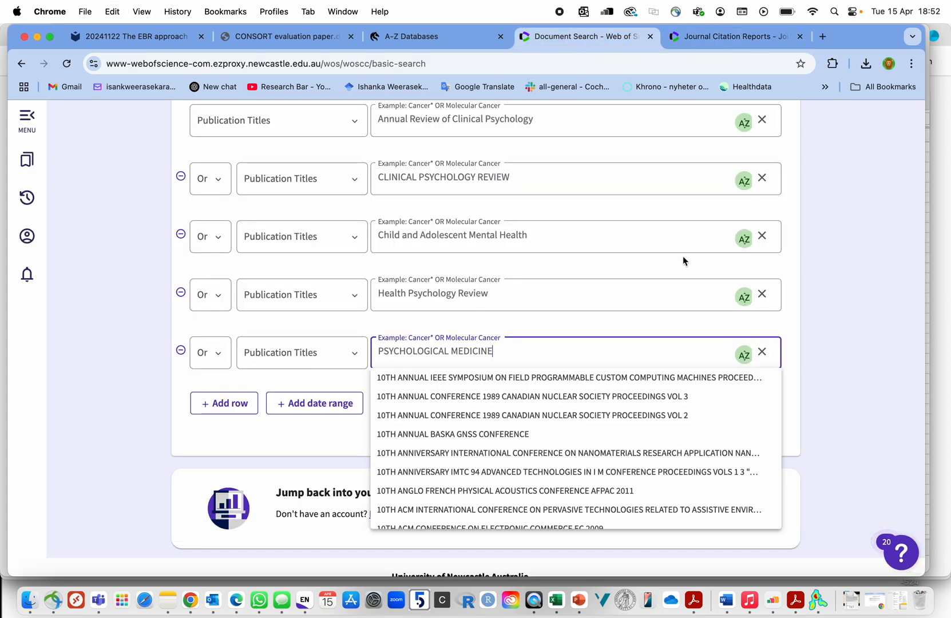
pyautogui.click(857, 320)
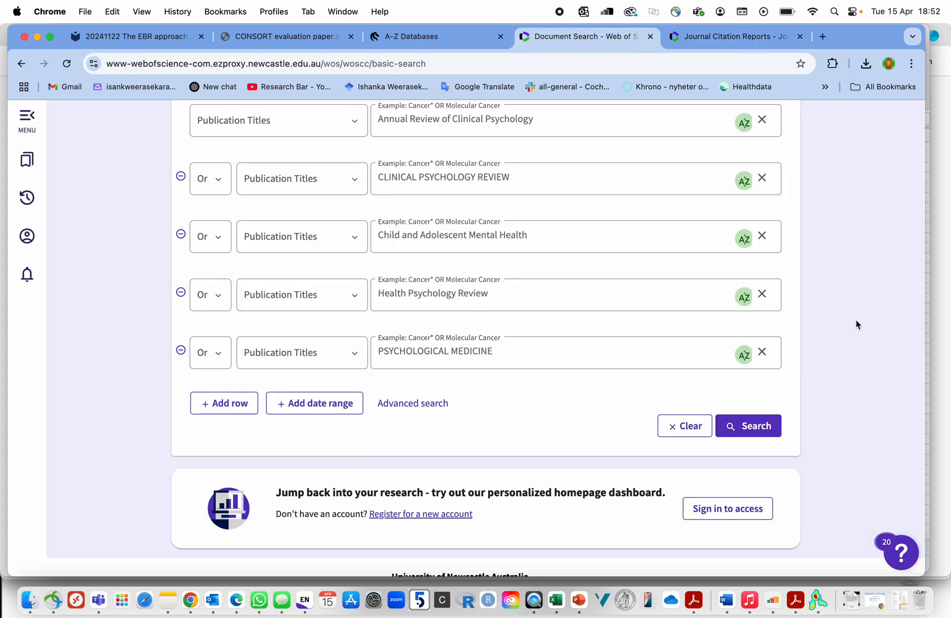
# Run the five-journal publication-title search and look through the listed documents and refine filters.
pyautogui.click(752, 435)
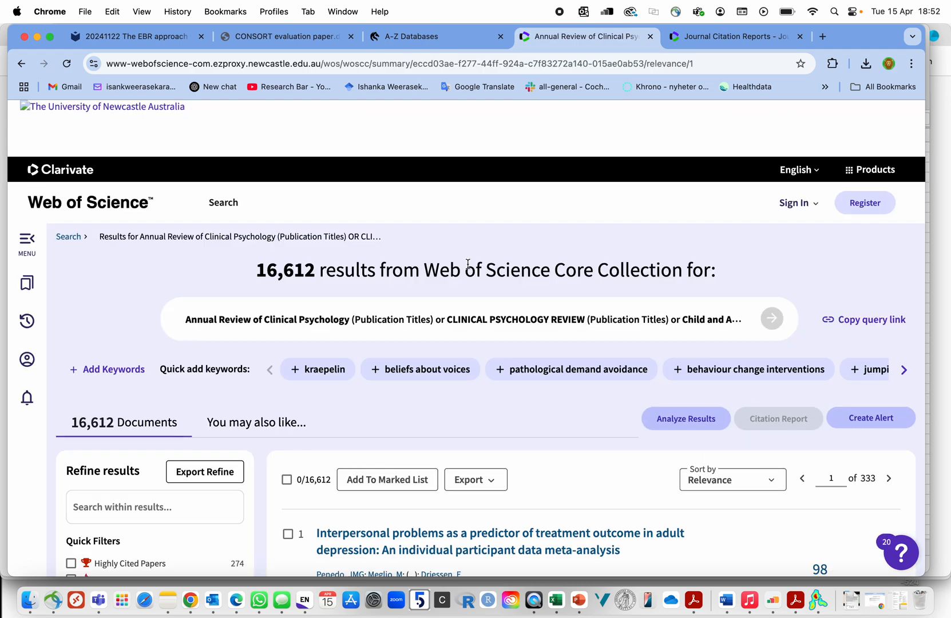
pyautogui.scroll(-5, 468, 264)
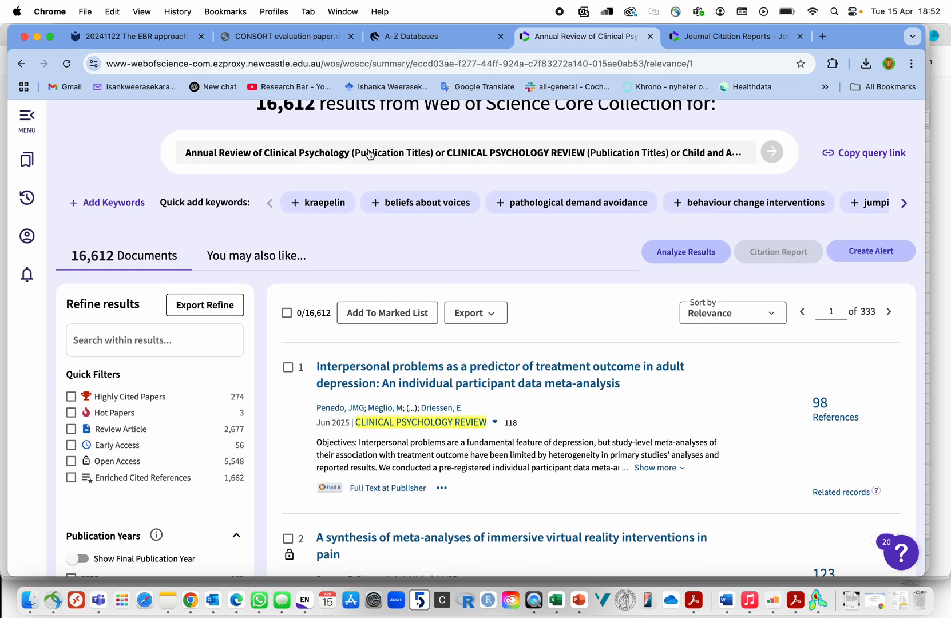
pyautogui.scroll(-7, 374, 309)
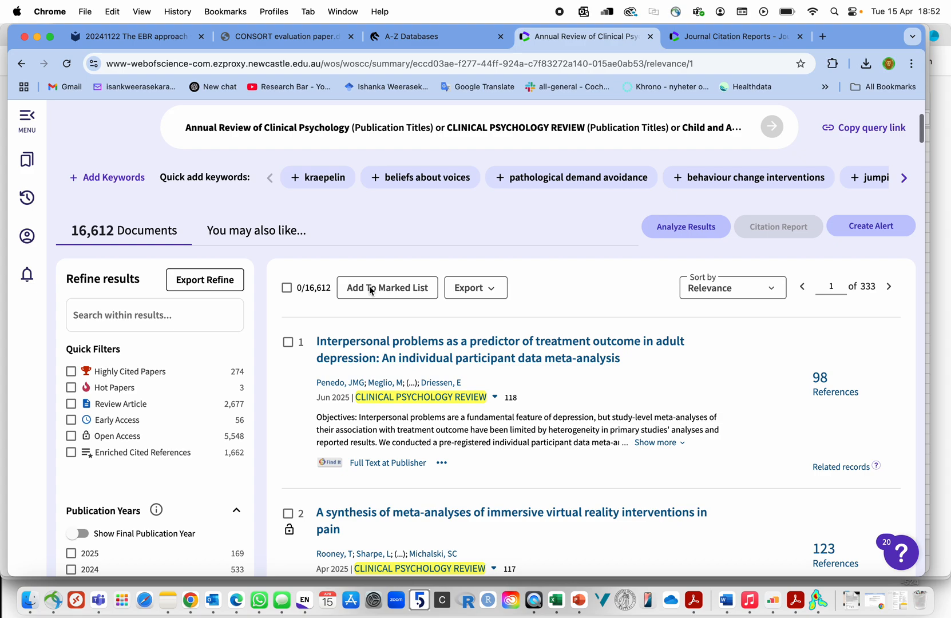
pyautogui.scroll(-13, 373, 318)
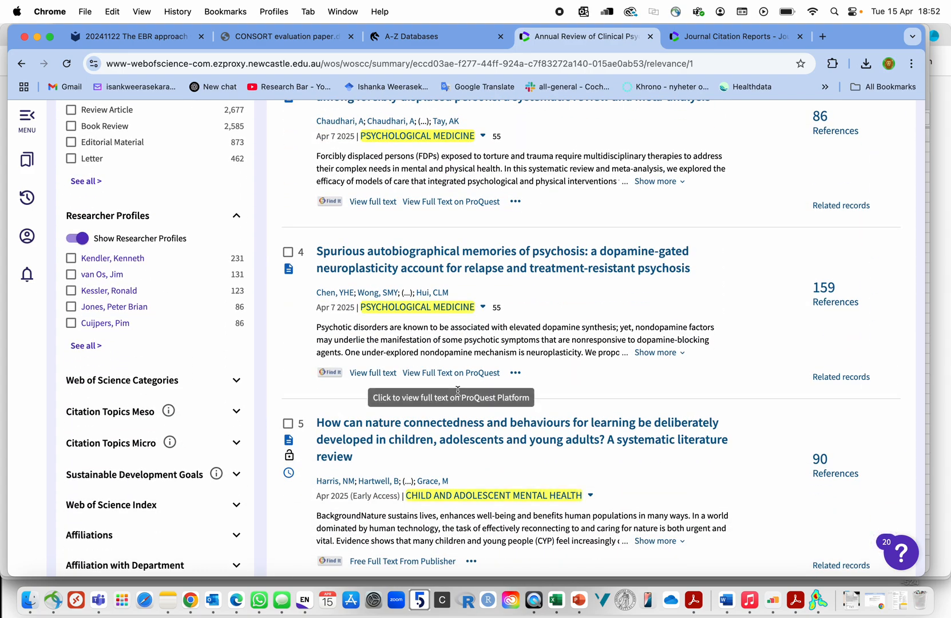
pyautogui.scroll(-12, 446, 372)
pyautogui.scroll(-5, 545, 374)
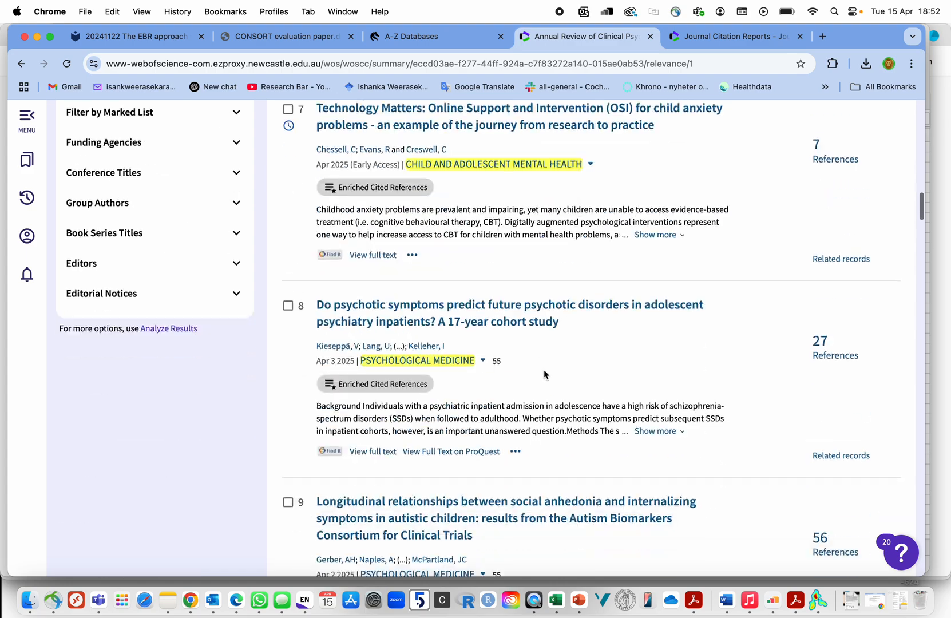
pyautogui.scroll(20, 544, 374)
pyautogui.scroll(-3, 545, 373)
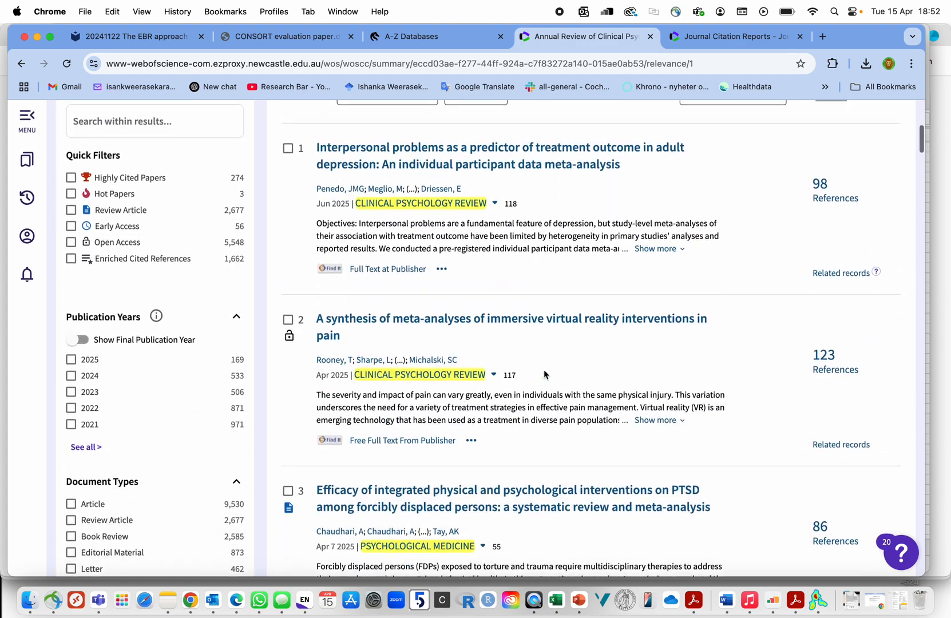
pyautogui.scroll(8, 685, 422)
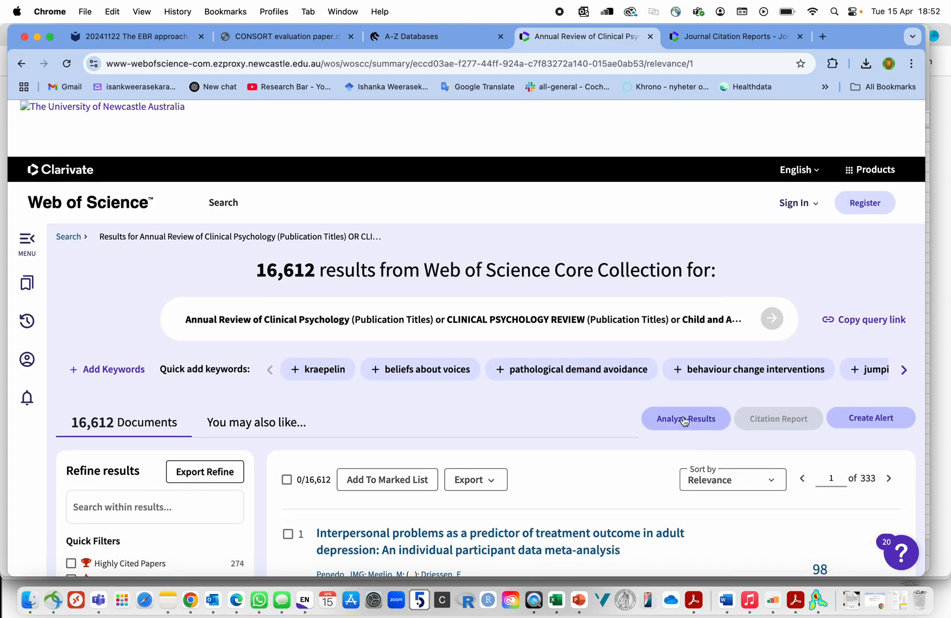
# Open Analyze Results for the whole result set and examine the Sustainable Development Goals treemap.
pyautogui.click(685, 420)
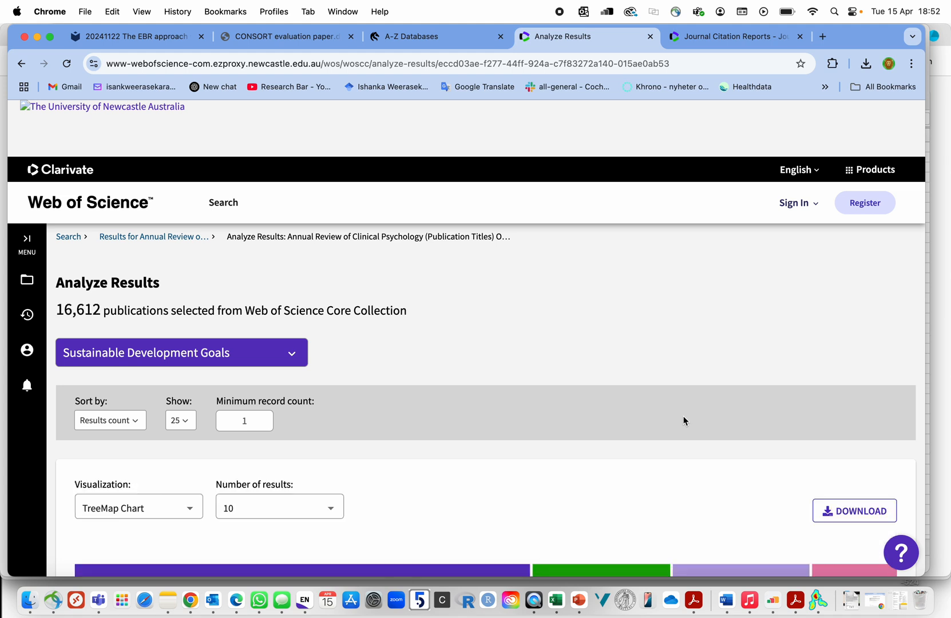
pyautogui.scroll(-5, 684, 421)
pyautogui.scroll(-1, 684, 421)
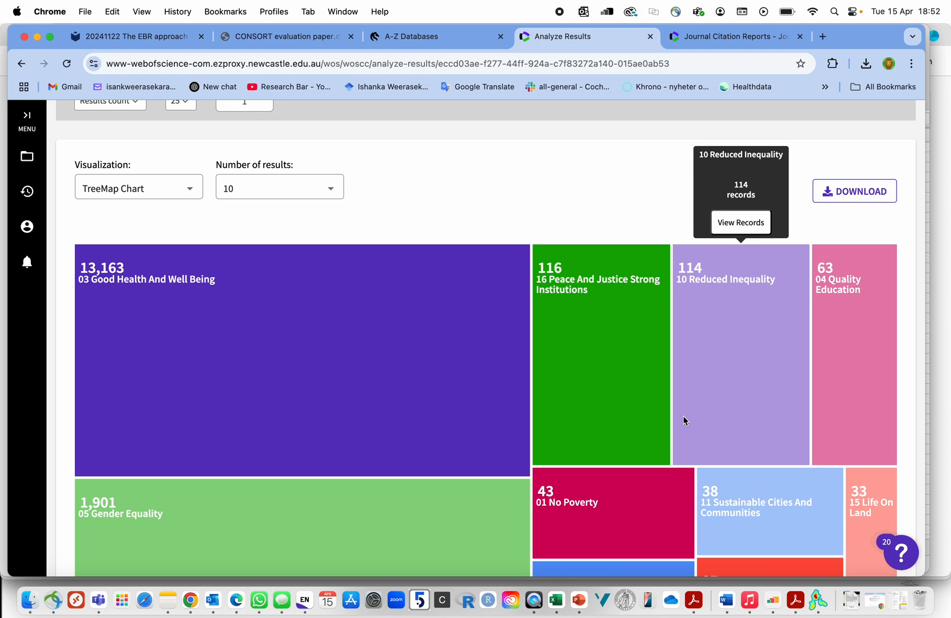
pyautogui.scroll(4, 212, 478)
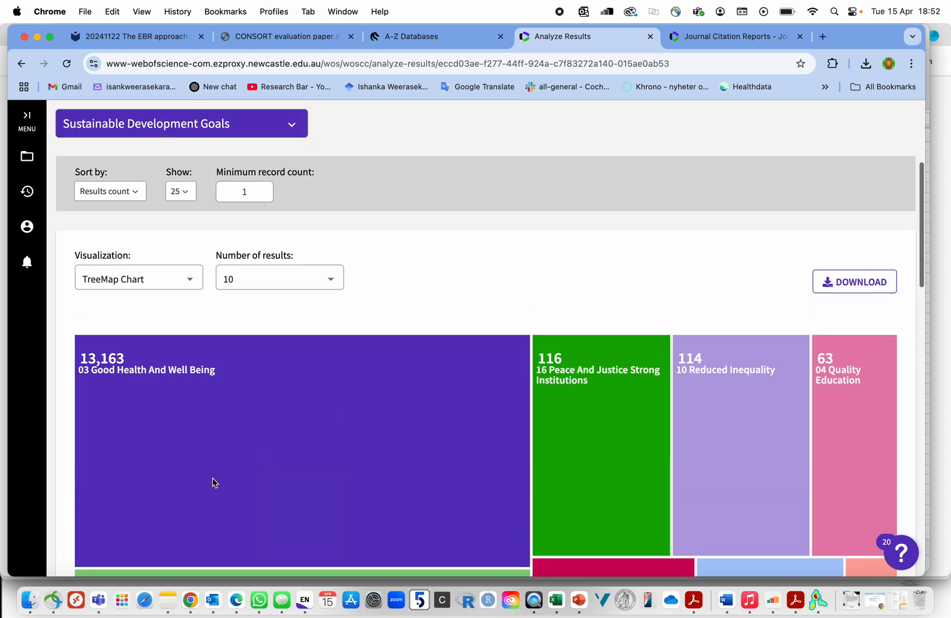
pyautogui.scroll(-6, 212, 478)
pyautogui.scroll(6, 213, 478)
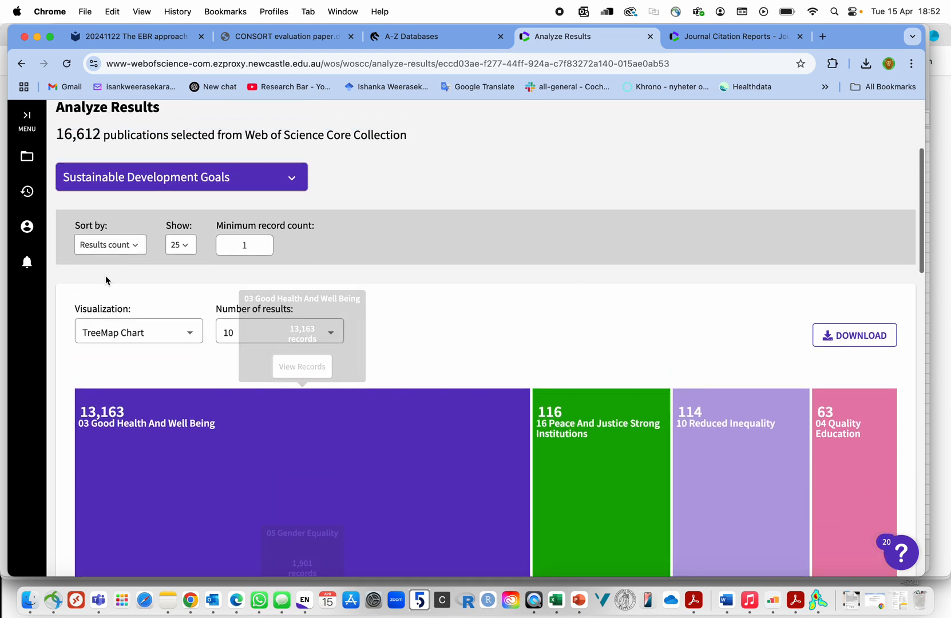
# Switch the results analysis to Document Types and examine its treemap.
pyautogui.click(145, 186)
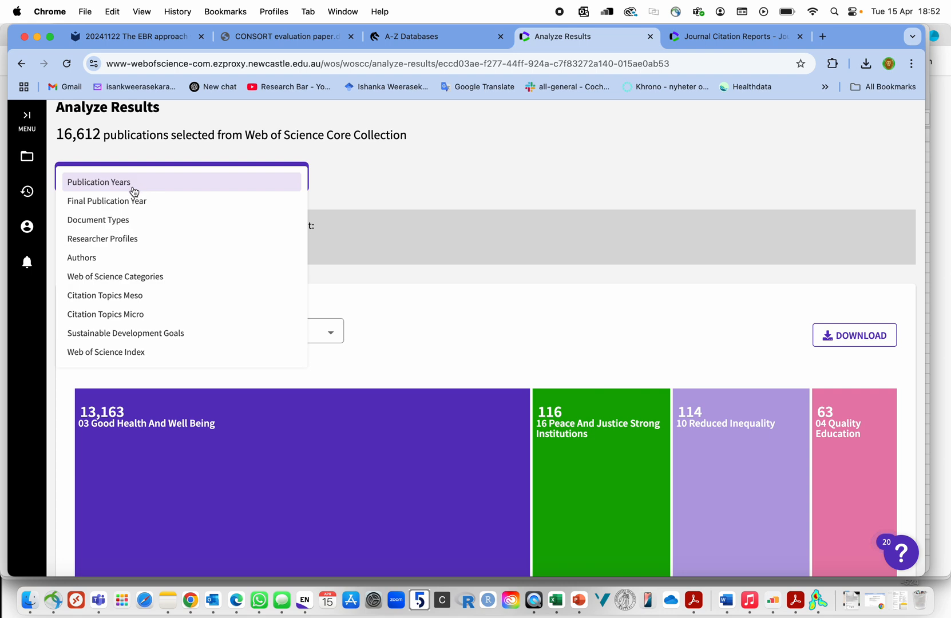
pyautogui.click(112, 217)
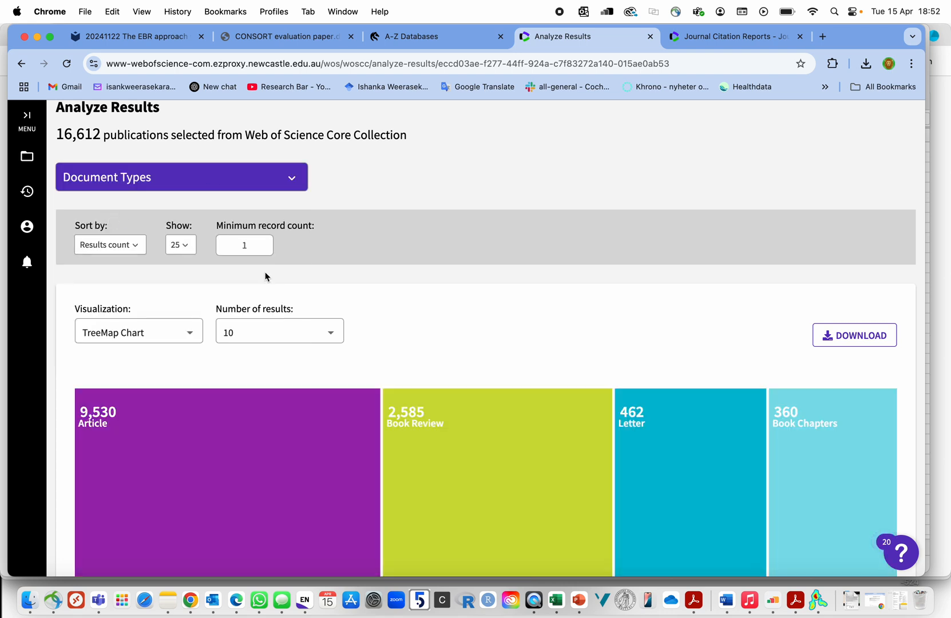
pyautogui.scroll(-5, 205, 182)
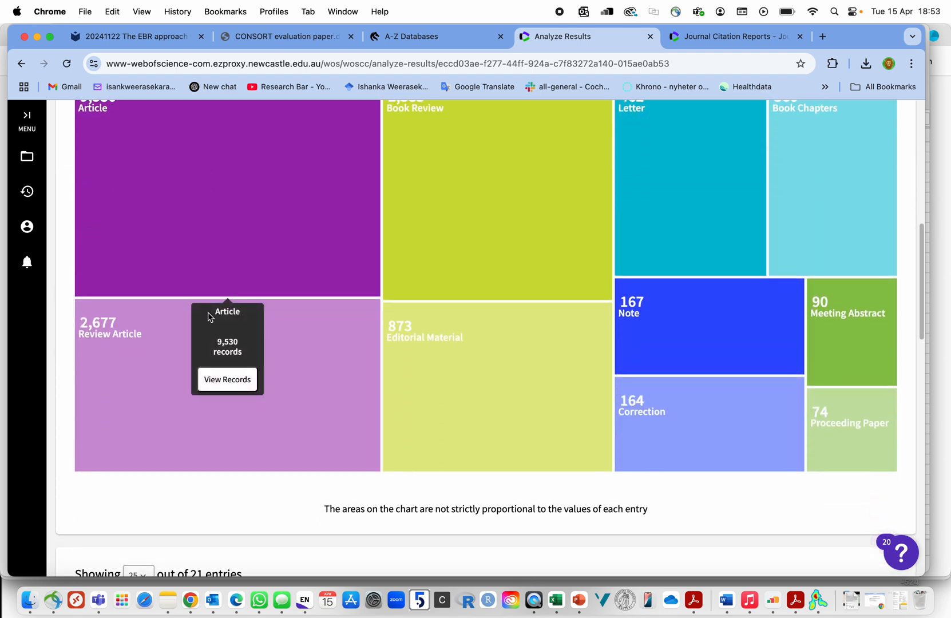
pyautogui.scroll(5, 606, 423)
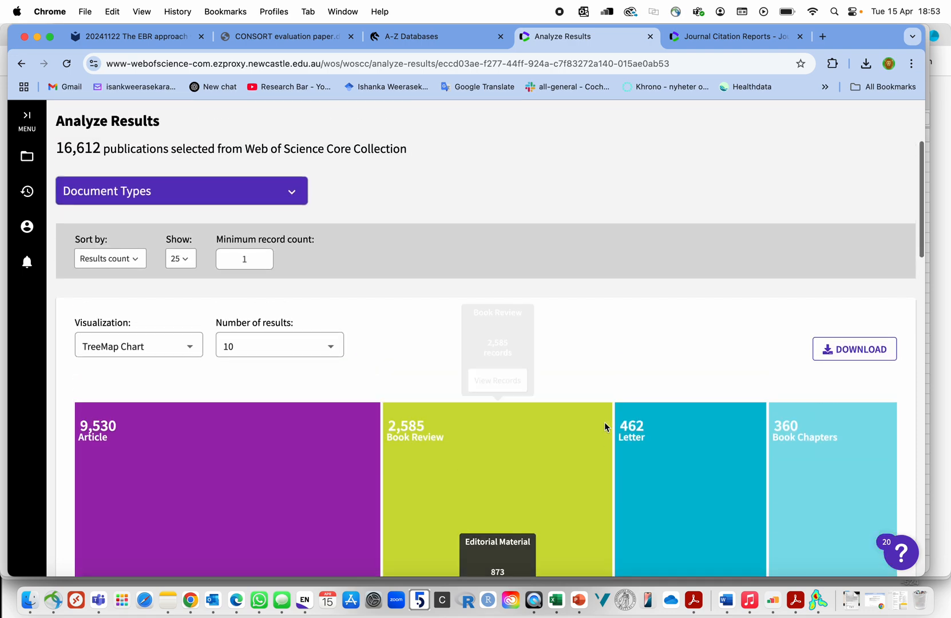
# Switch the results analysis to Researcher Profiles and view its treemap.
pyautogui.click(134, 191)
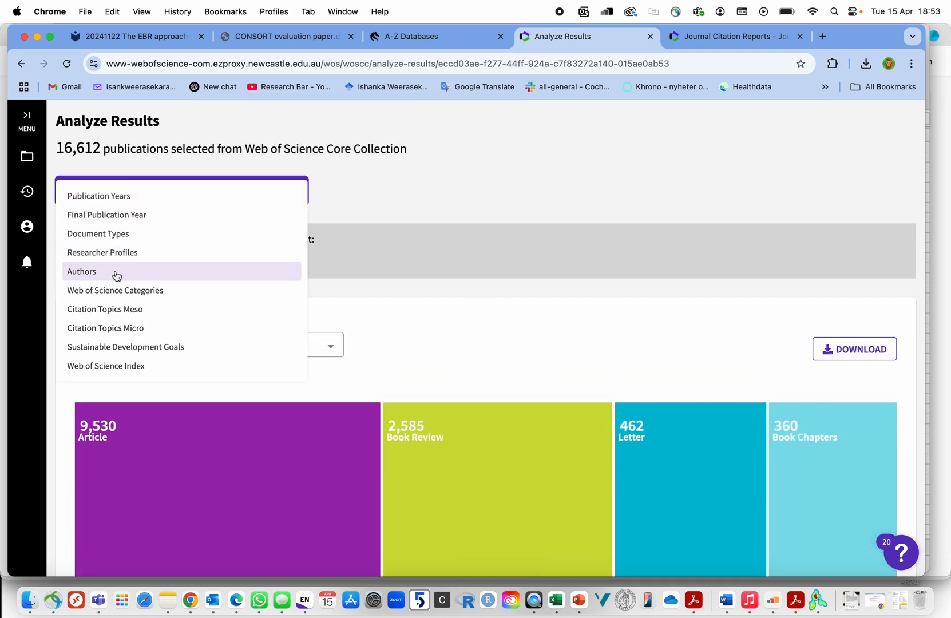
pyautogui.click(123, 256)
pyautogui.scroll(-4, 361, 372)
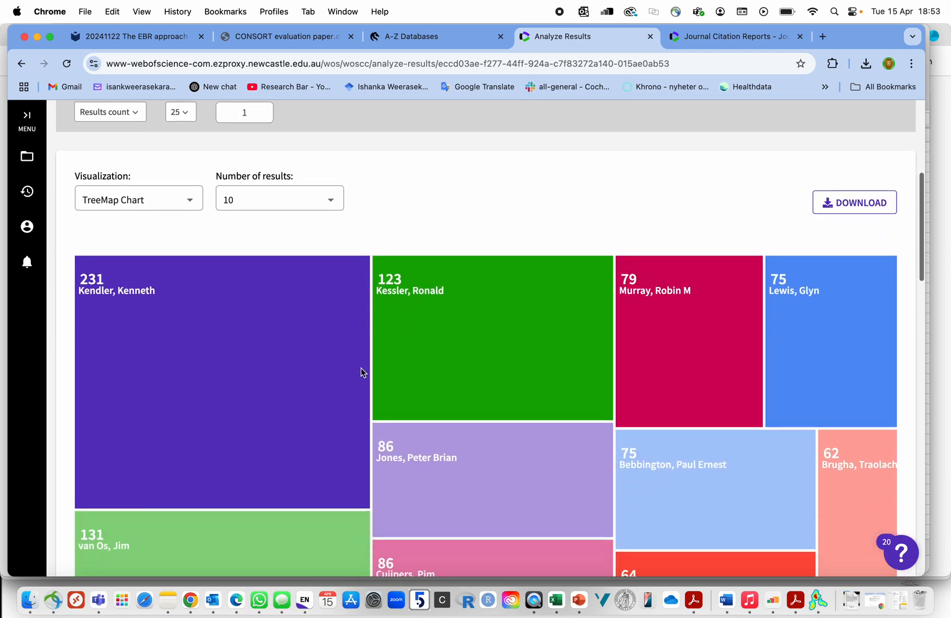
# Limit the Researcher Profiles treemap to 5 results and view it.
pyautogui.scroll(-1, 361, 372)
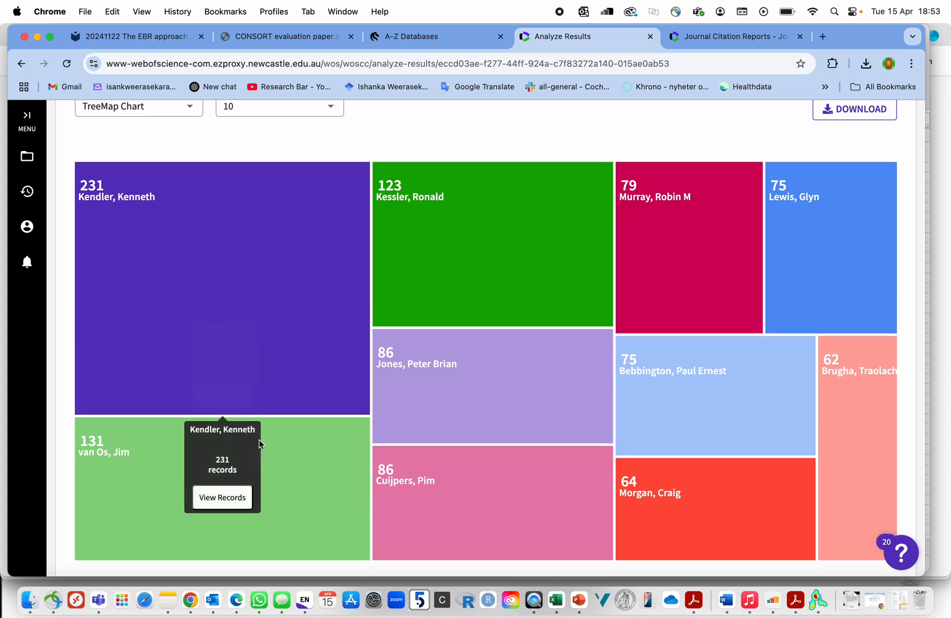
pyautogui.scroll(8, 310, 289)
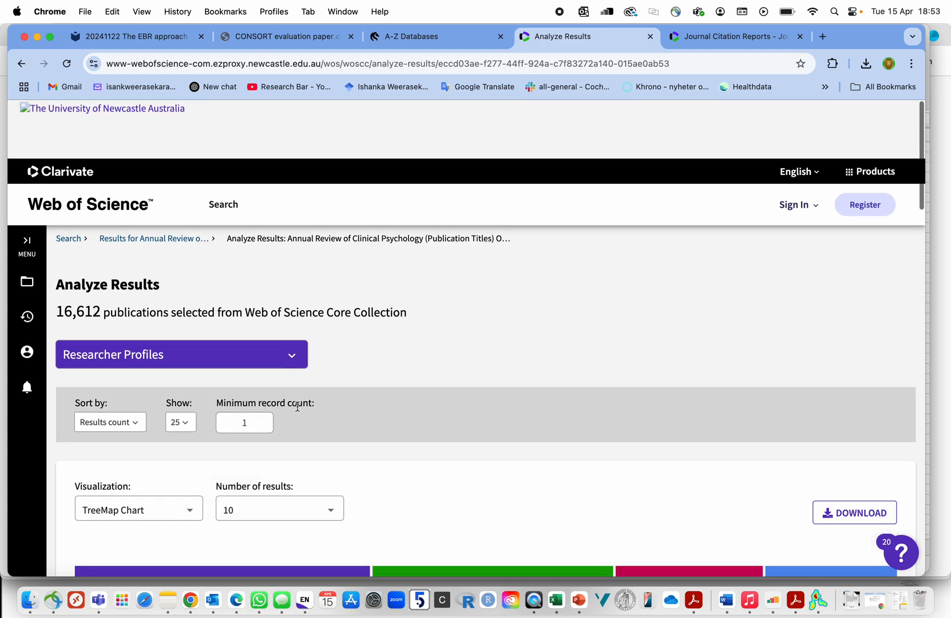
pyautogui.click(272, 516)
pyautogui.click(270, 426)
pyautogui.scroll(-4, 473, 385)
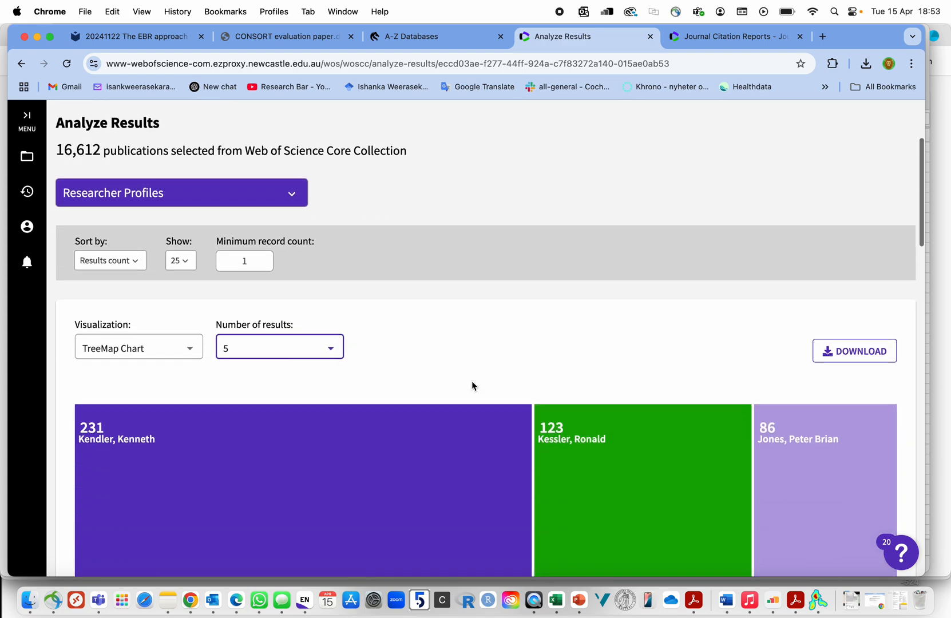
# Switch the results analysis to Citation Topics Micro and examine its treemap, and show the analysis by Web of Science Index.
pyautogui.click(172, 166)
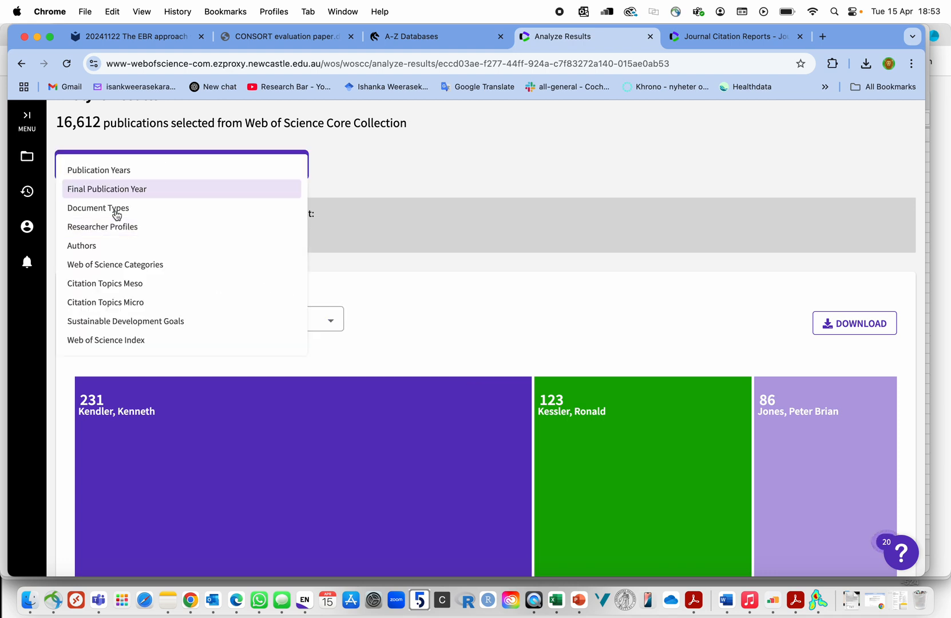
pyautogui.click(93, 303)
pyautogui.scroll(-4, 403, 299)
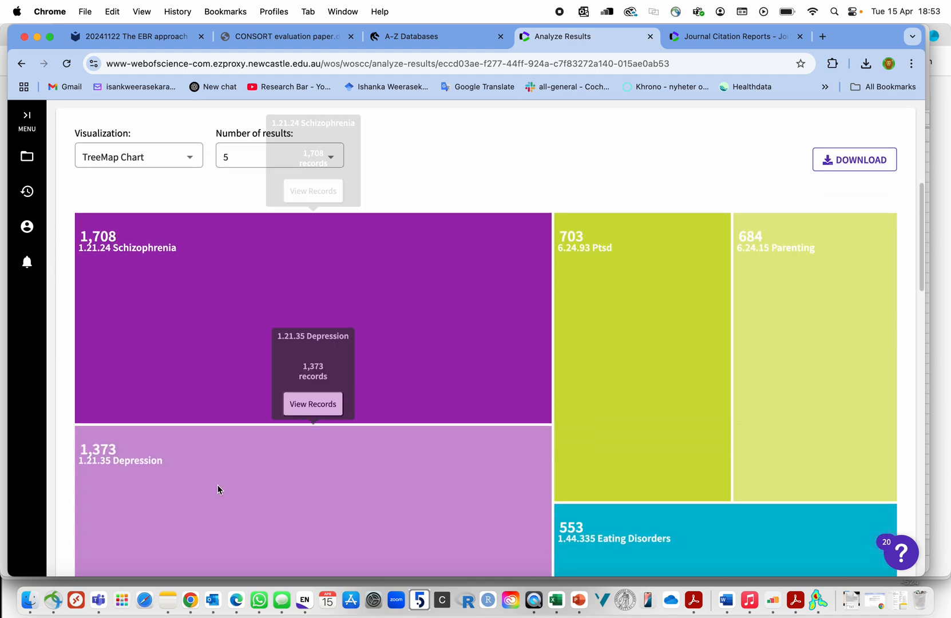
pyautogui.scroll(-1, 218, 487)
pyautogui.scroll(-1, 218, 486)
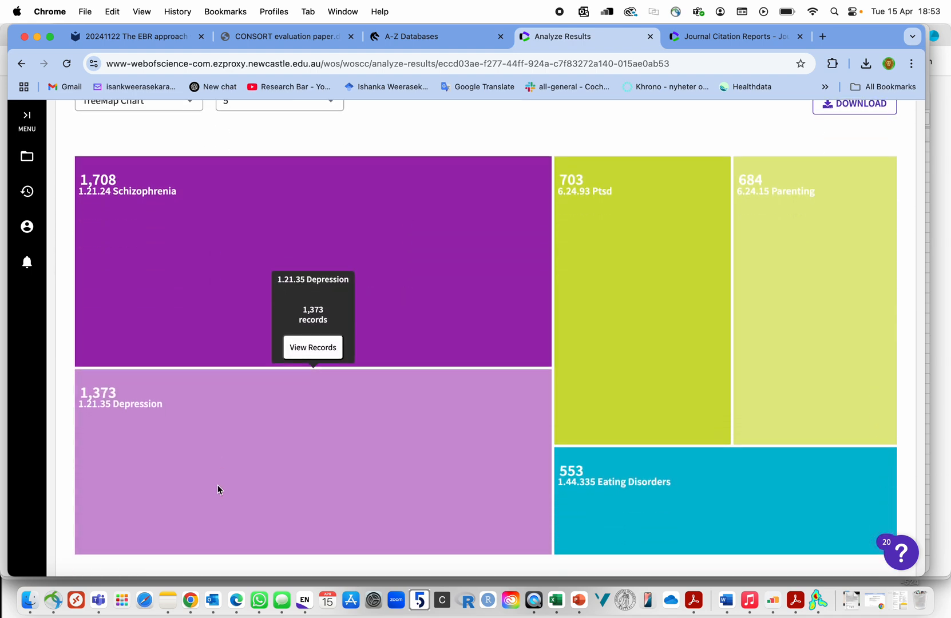
pyautogui.scroll(5, 623, 276)
pyautogui.scroll(3, 571, 360)
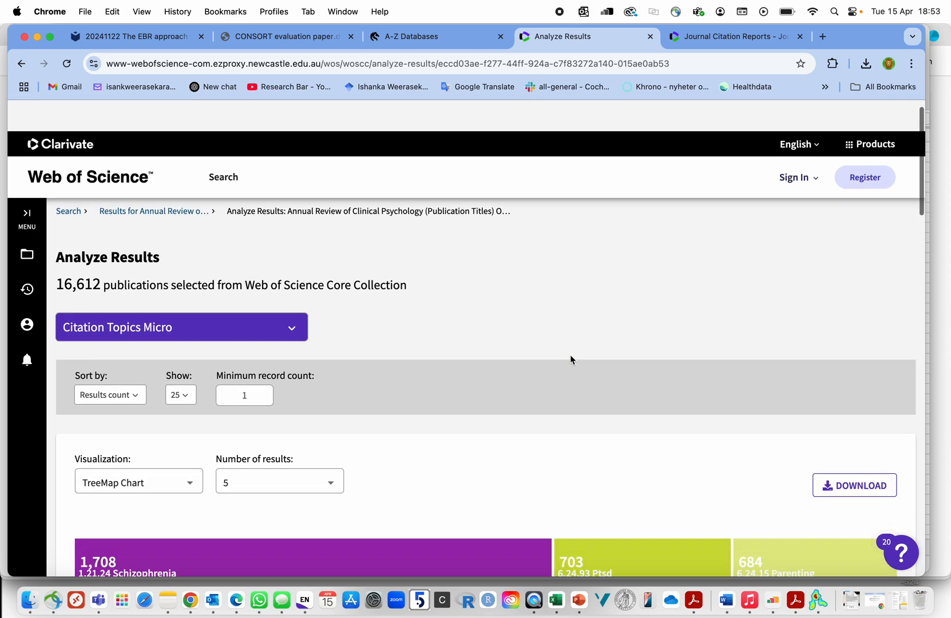
pyautogui.click(169, 296)
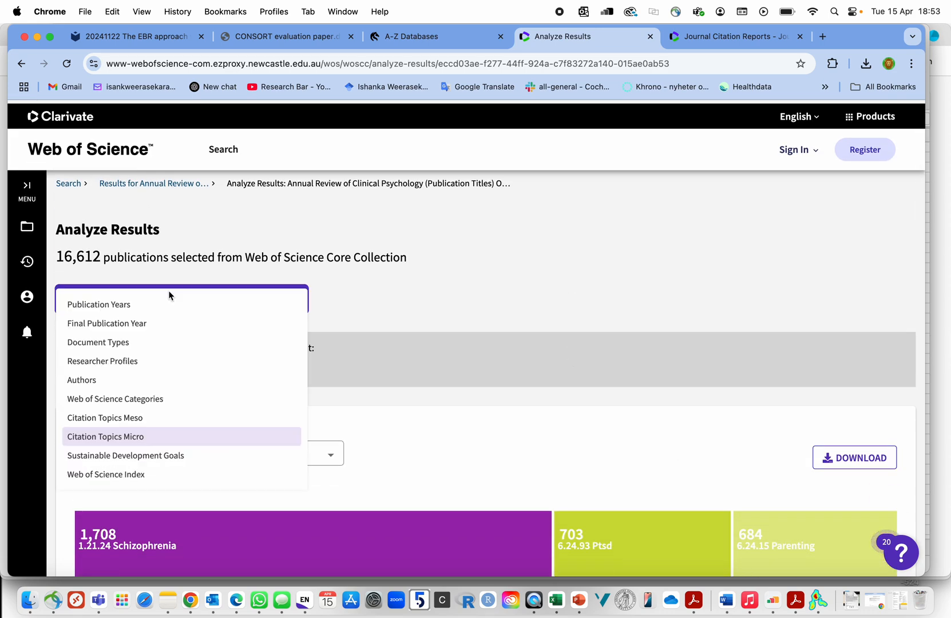
pyautogui.click(113, 475)
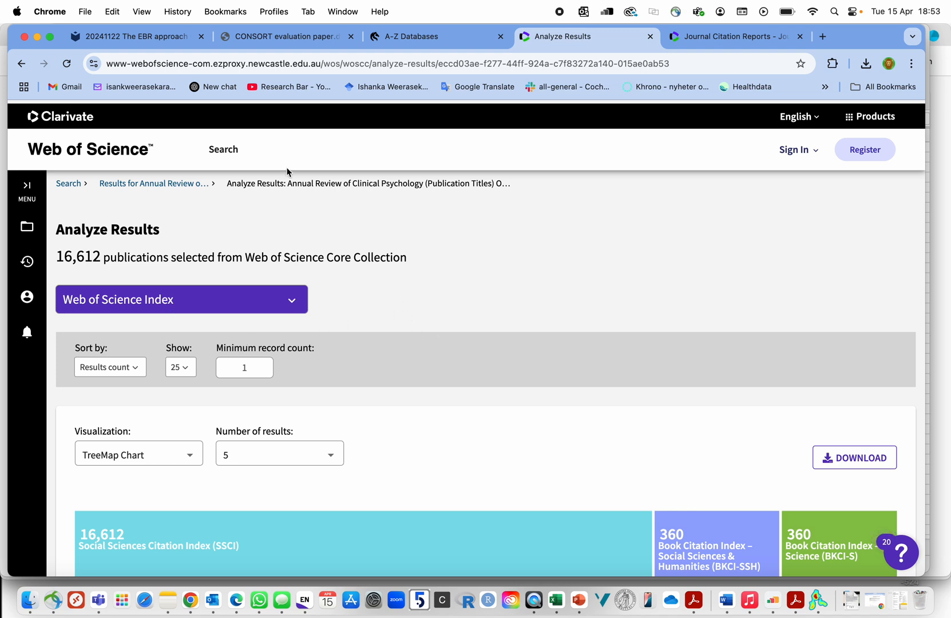
# Return to the document search form and rerun the five-journal publication-title search.
pyautogui.click(70, 184)
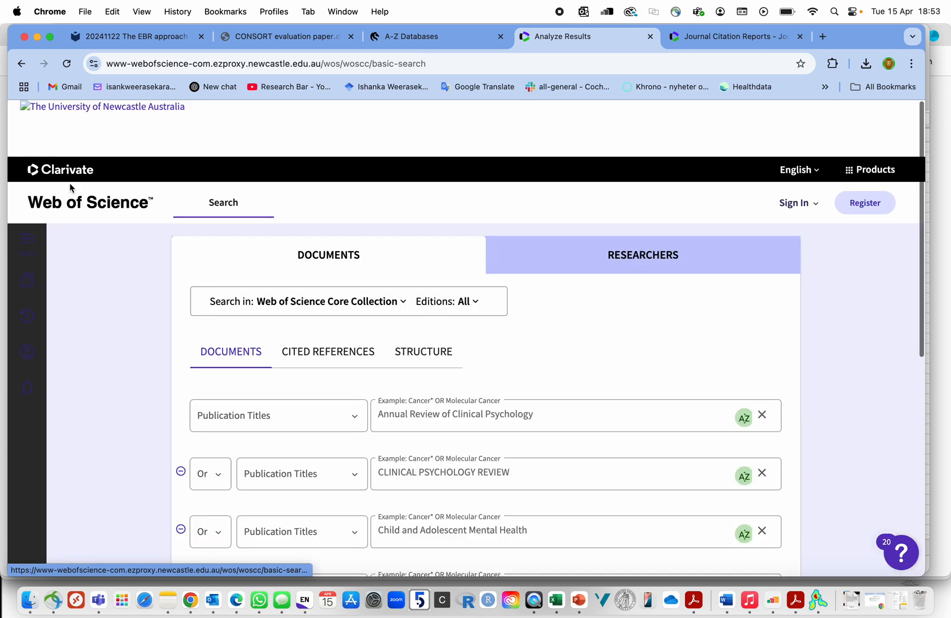
pyautogui.scroll(-8, 418, 305)
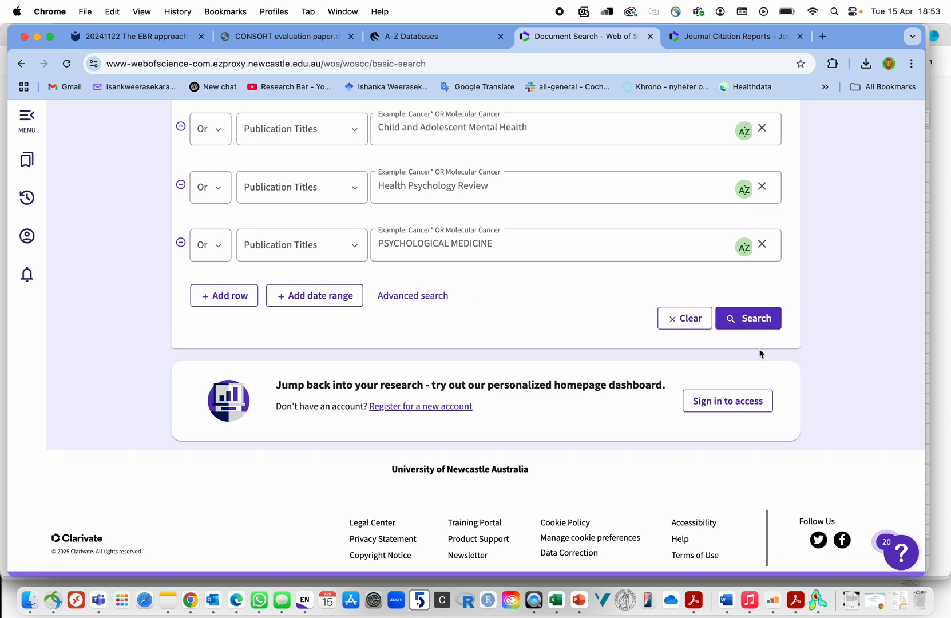
pyautogui.click(747, 317)
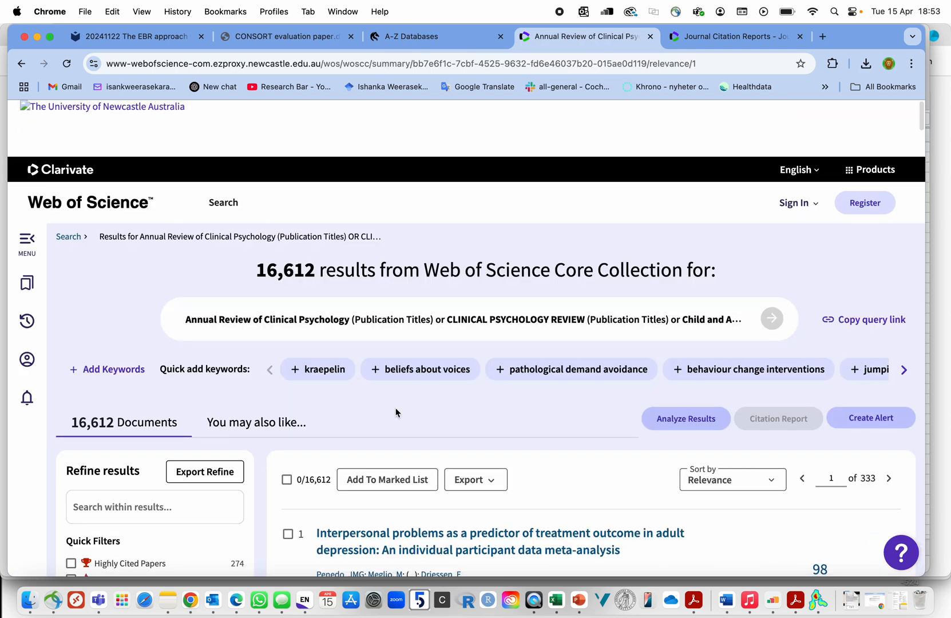
pyautogui.scroll(-4, 395, 412)
pyautogui.scroll(-1, 47, 503)
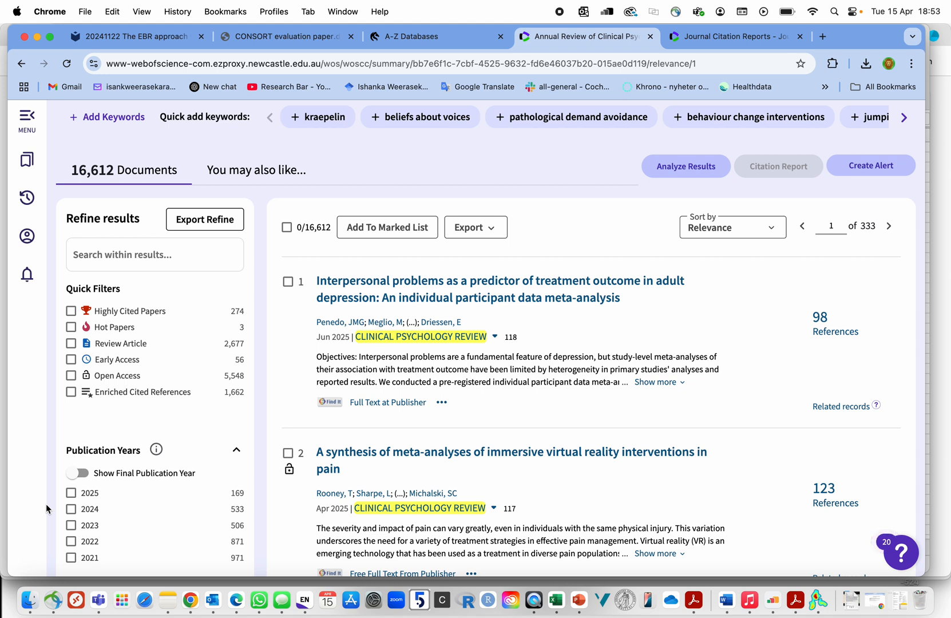
pyautogui.click(287, 228)
pyautogui.click(467, 231)
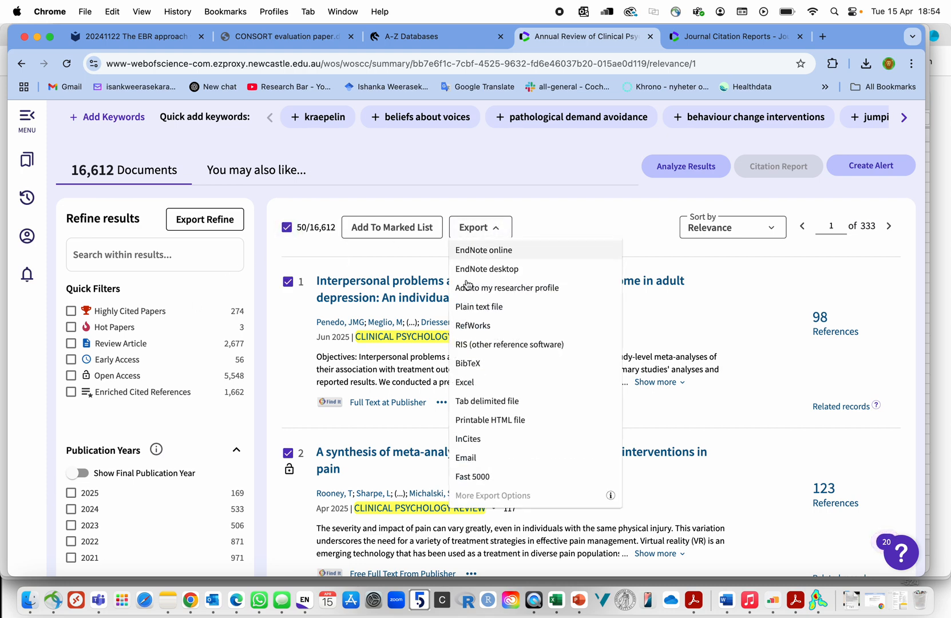
pyautogui.click(480, 308)
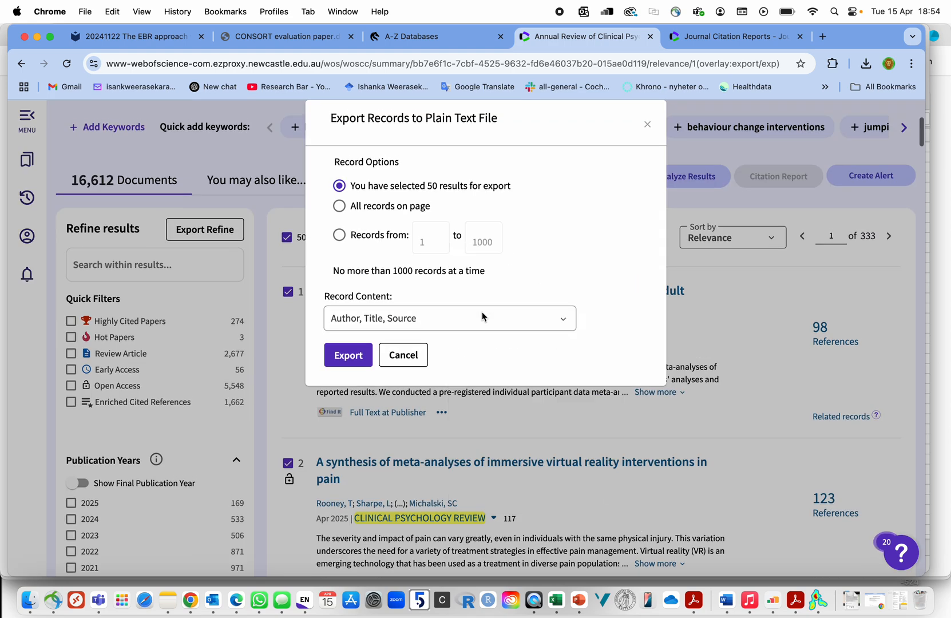
pyautogui.click(340, 236)
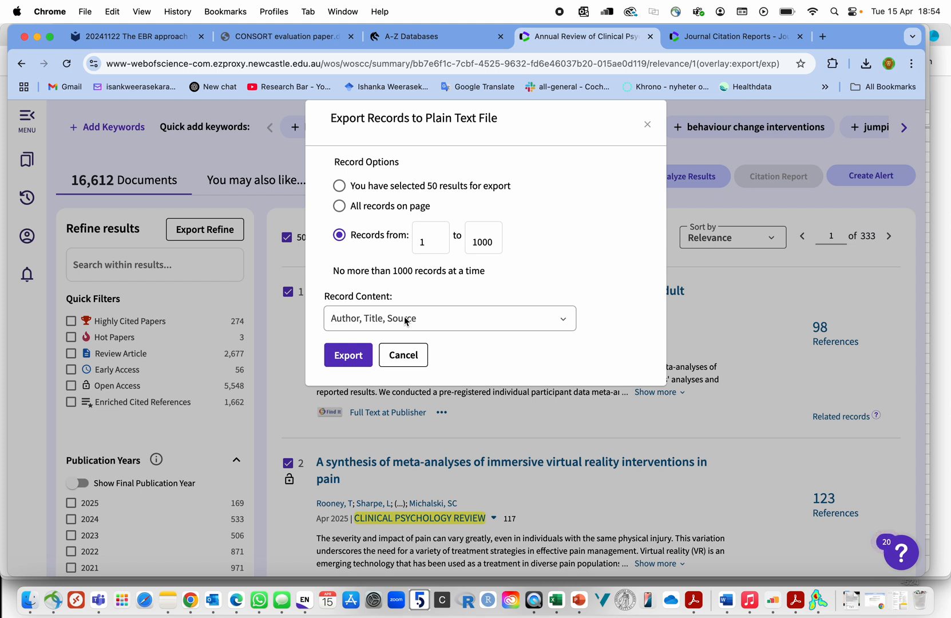
pyautogui.click(403, 355)
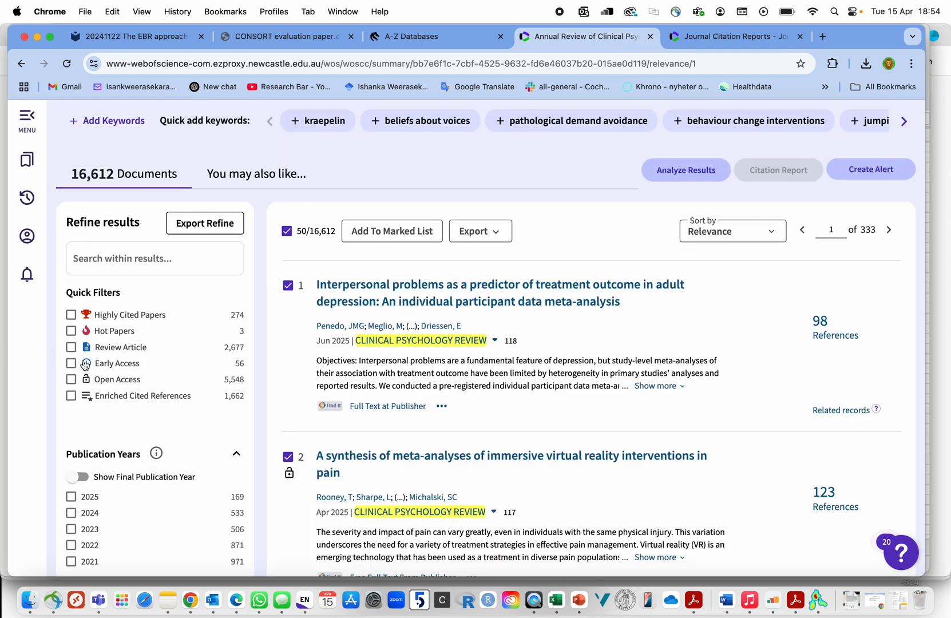
# Refine the search results to Highly Cited Papers and look through the refined document list.
pyautogui.scroll(-2, 85, 364)
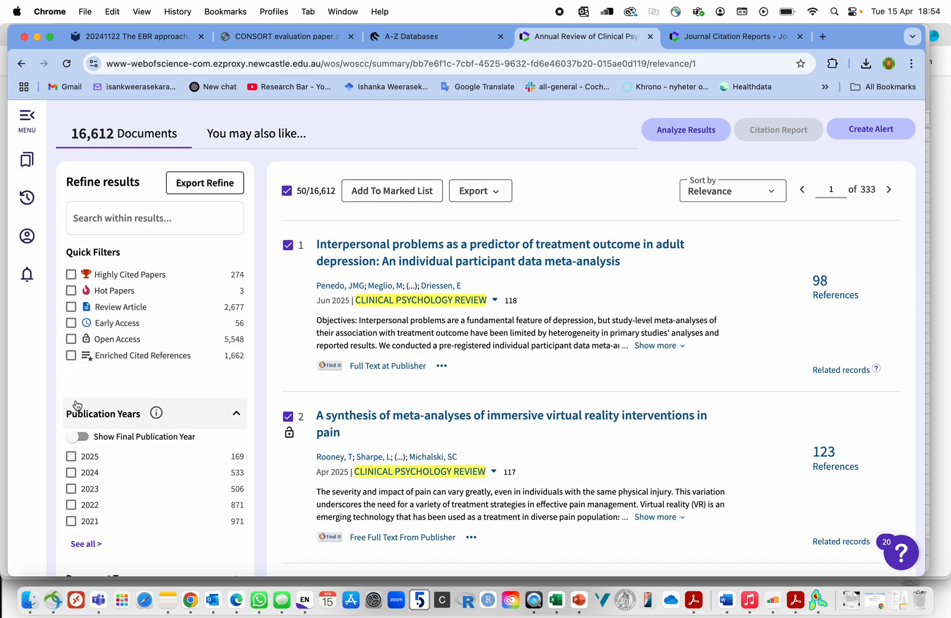
pyautogui.scroll(-1, 77, 405)
pyautogui.click(71, 256)
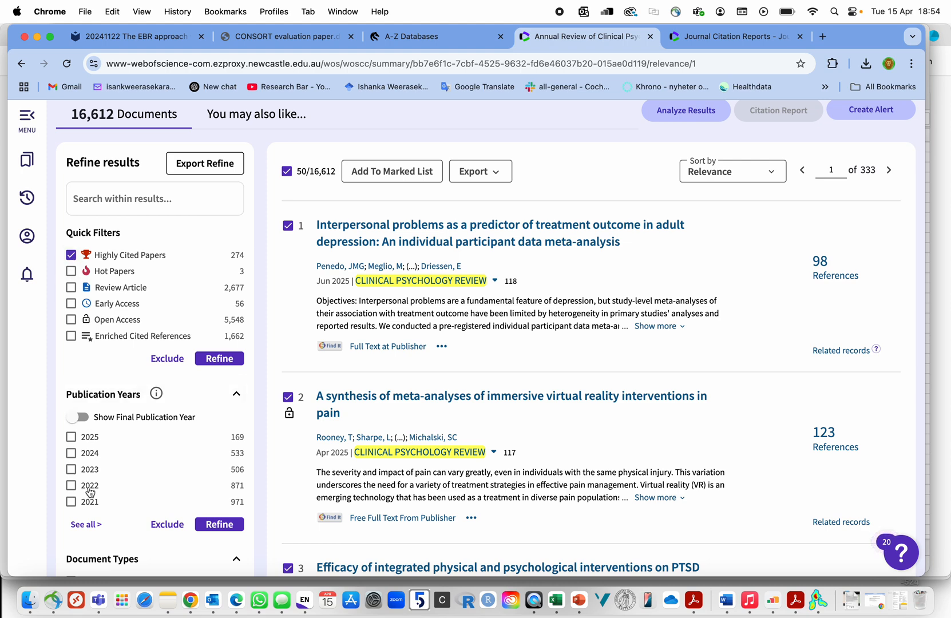
pyautogui.scroll(2, 334, 412)
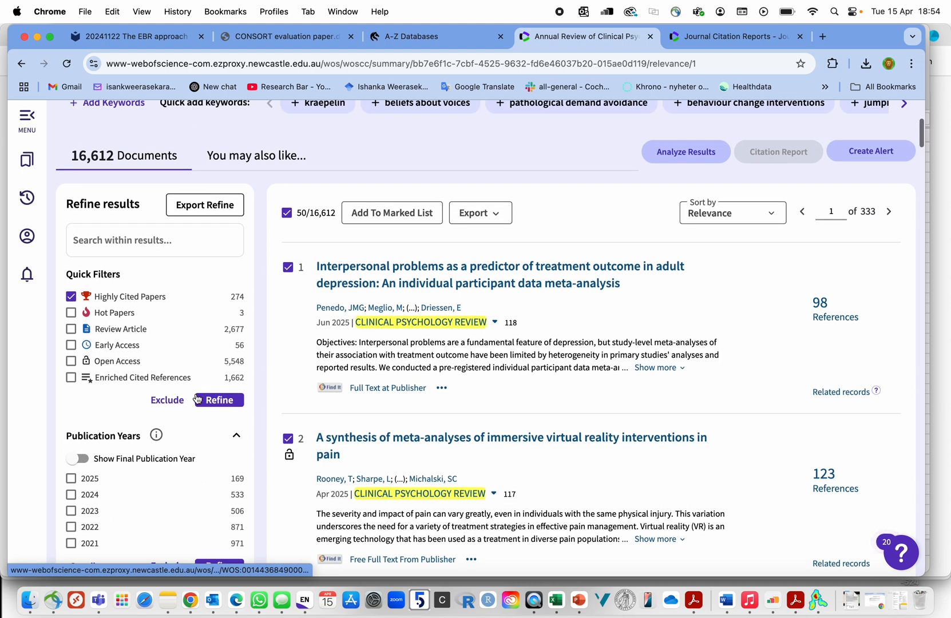
pyautogui.click(219, 400)
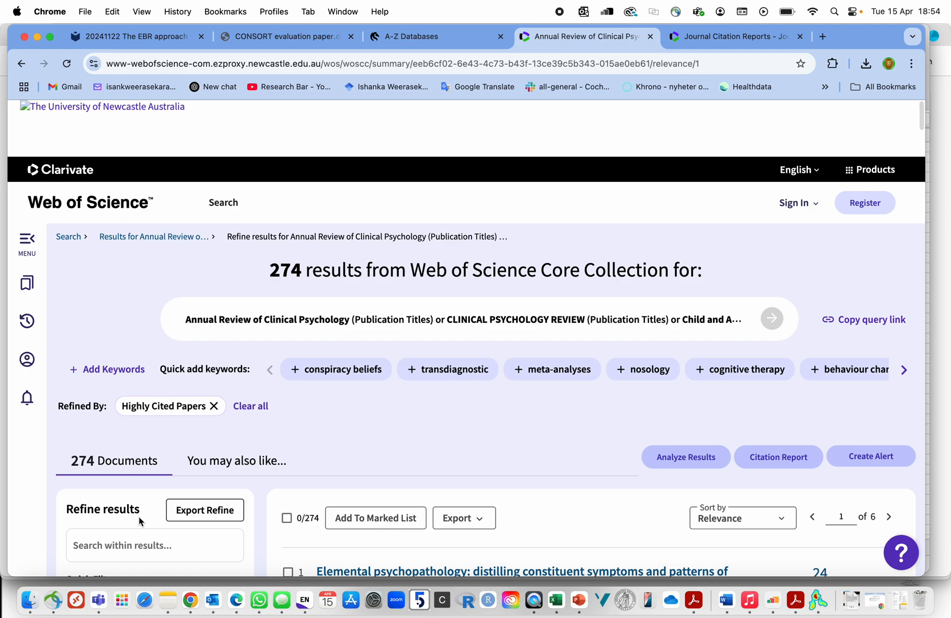
pyautogui.scroll(-5, 138, 516)
pyautogui.scroll(-8, 139, 517)
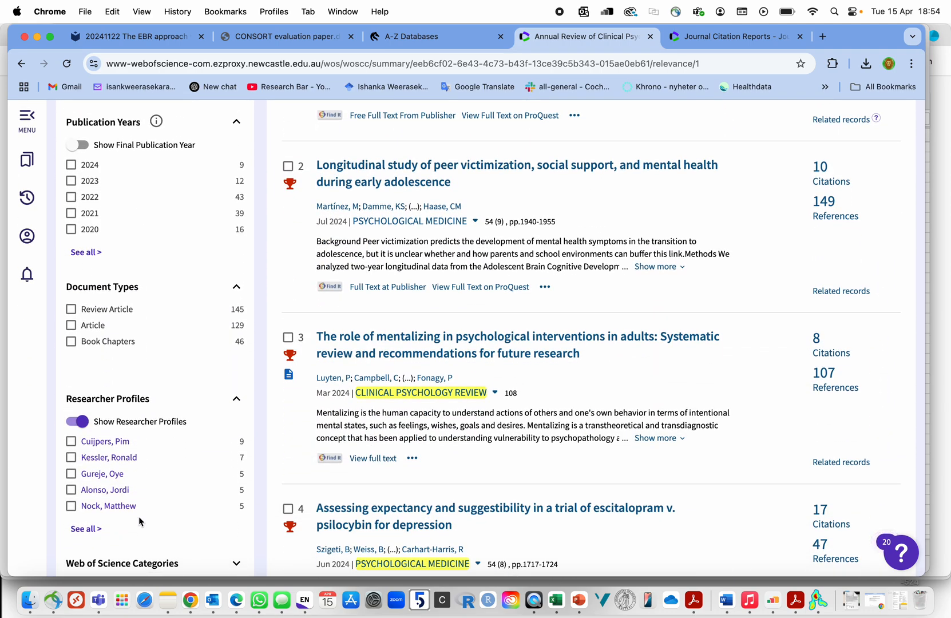
pyautogui.scroll(5, 139, 517)
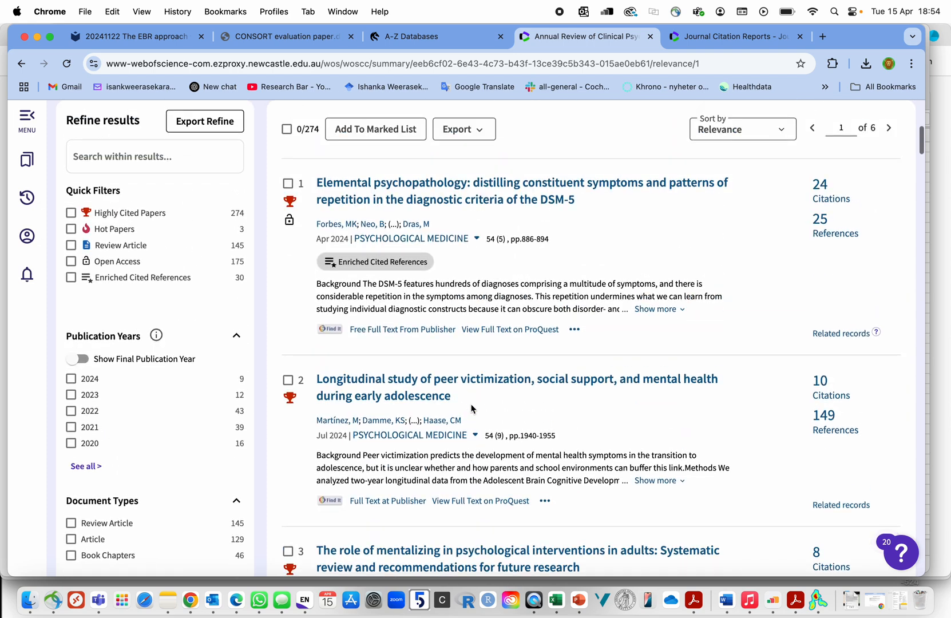
pyautogui.scroll(7, 216, 449)
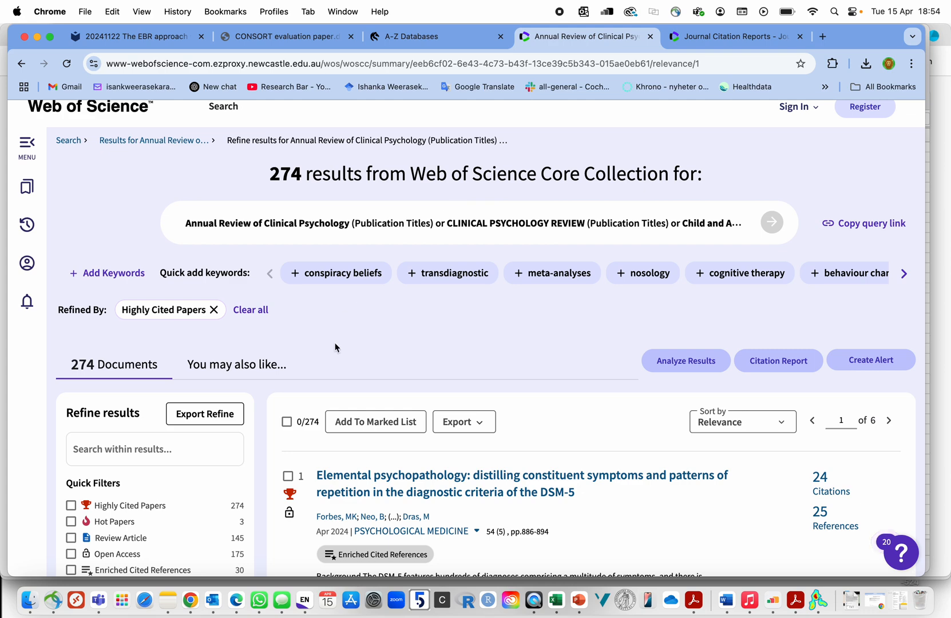
# Select the listed documents and export records 1 to 274 as a plain text file with the desired record content.
pyautogui.scroll(-2, 336, 348)
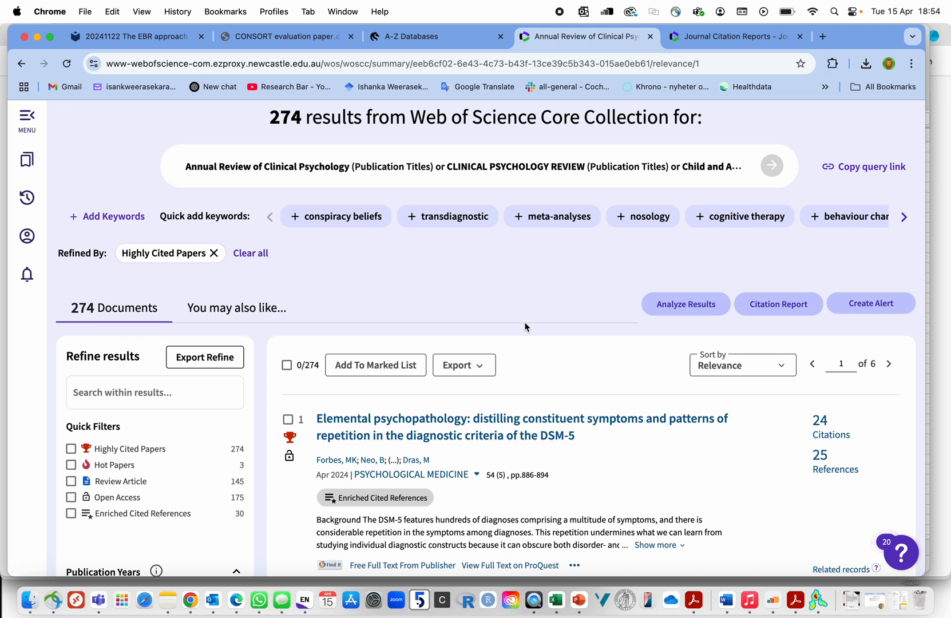
pyautogui.click(287, 365)
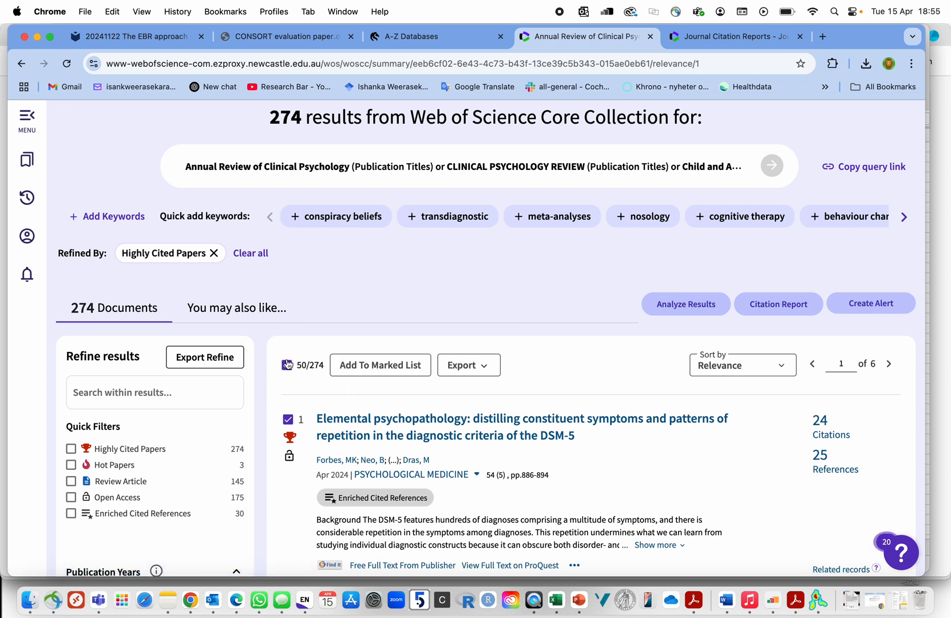
pyautogui.click(465, 371)
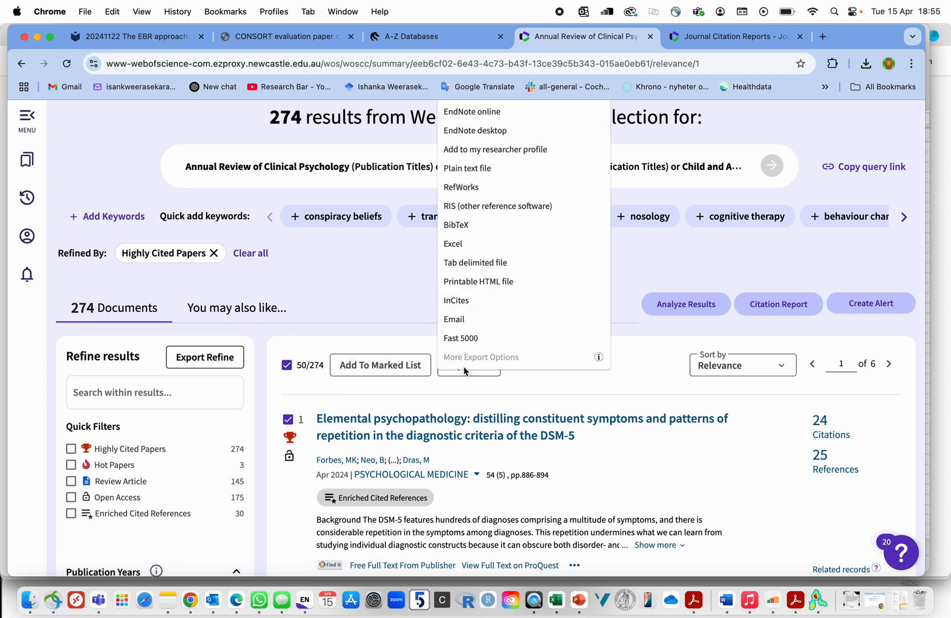
pyautogui.click(467, 168)
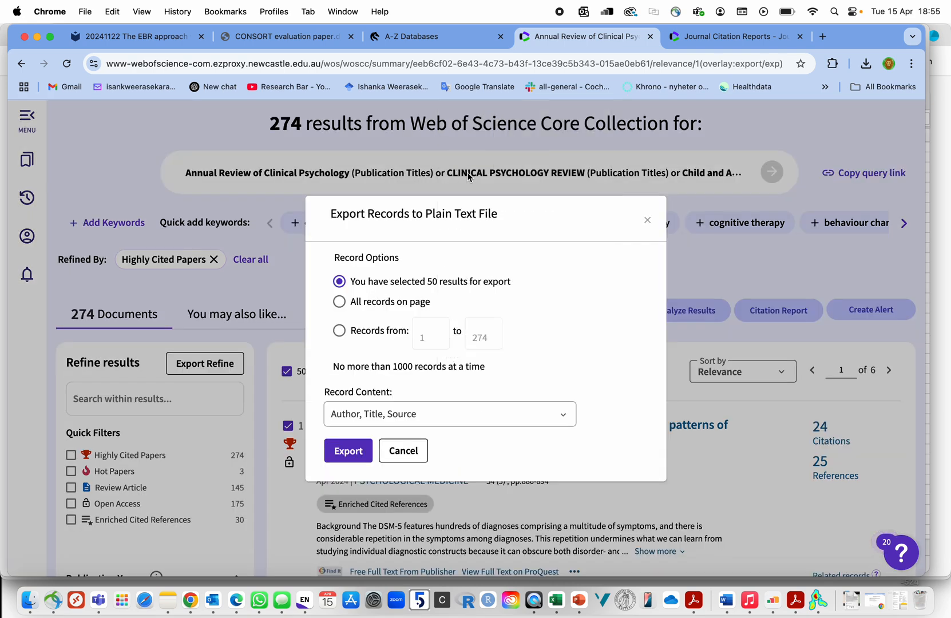
pyautogui.click(360, 338)
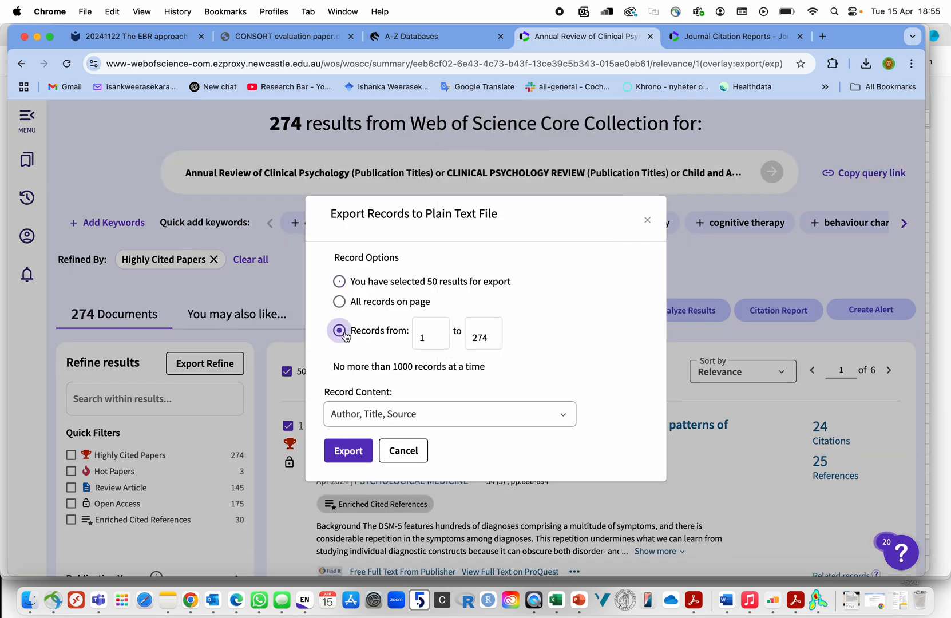
pyautogui.click(347, 420)
pyautogui.click(362, 458)
pyautogui.click(358, 453)
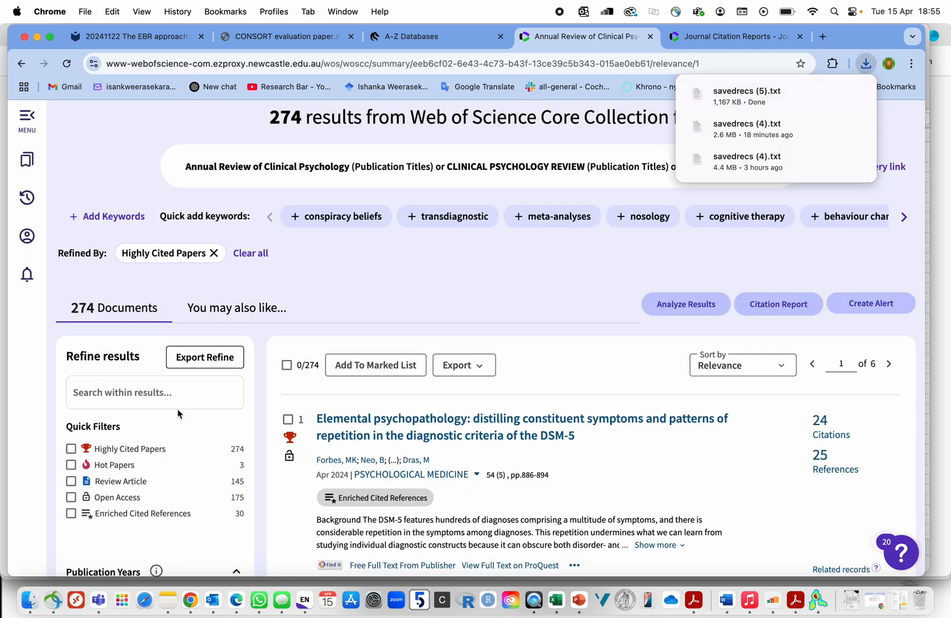
# Switch to Finder and replace savedrecs (4).txt in the Biblio folder with savedrecs (5).txt from Downloads.
pyautogui.click(30, 600)
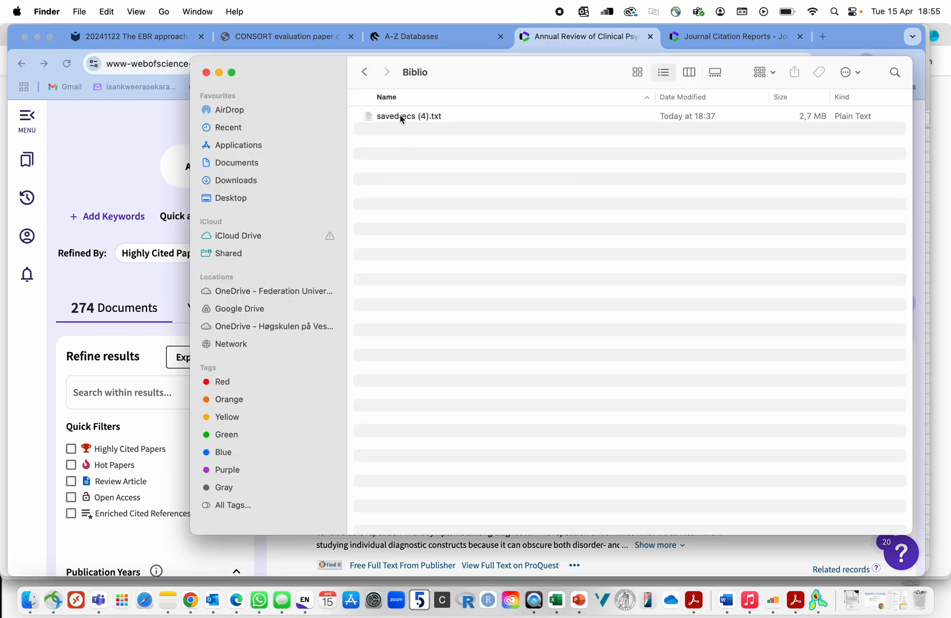
pyautogui.click(366, 73)
pyautogui.click(387, 119)
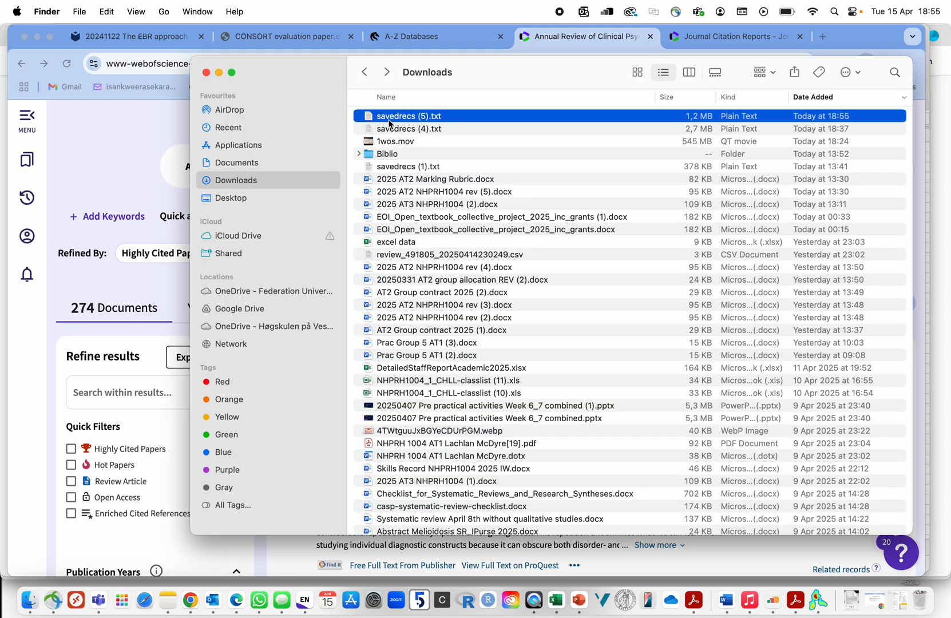
pyautogui.doubleClick(403, 154)
pyautogui.click(438, 118)
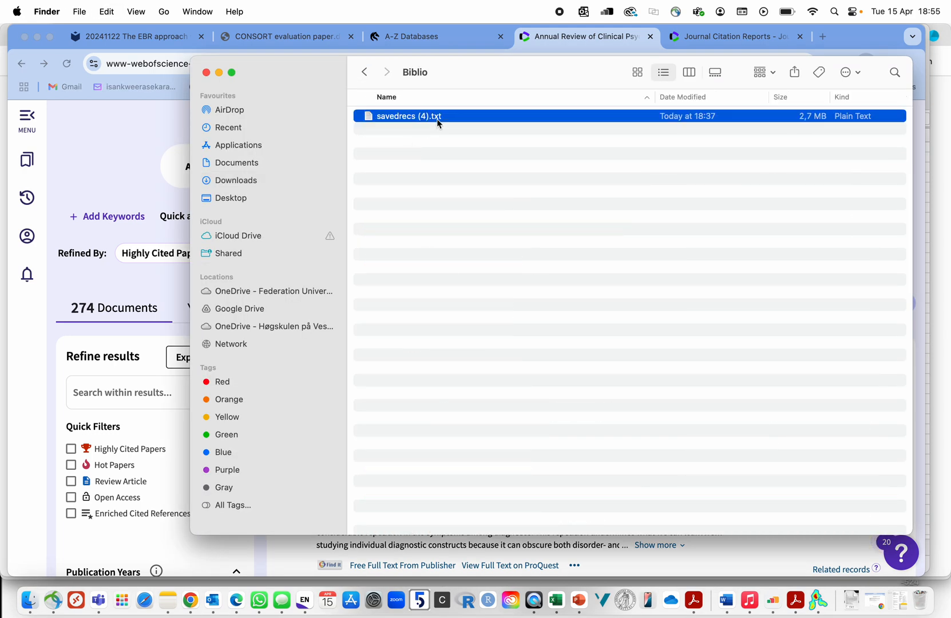
pyautogui.rightClick(436, 118)
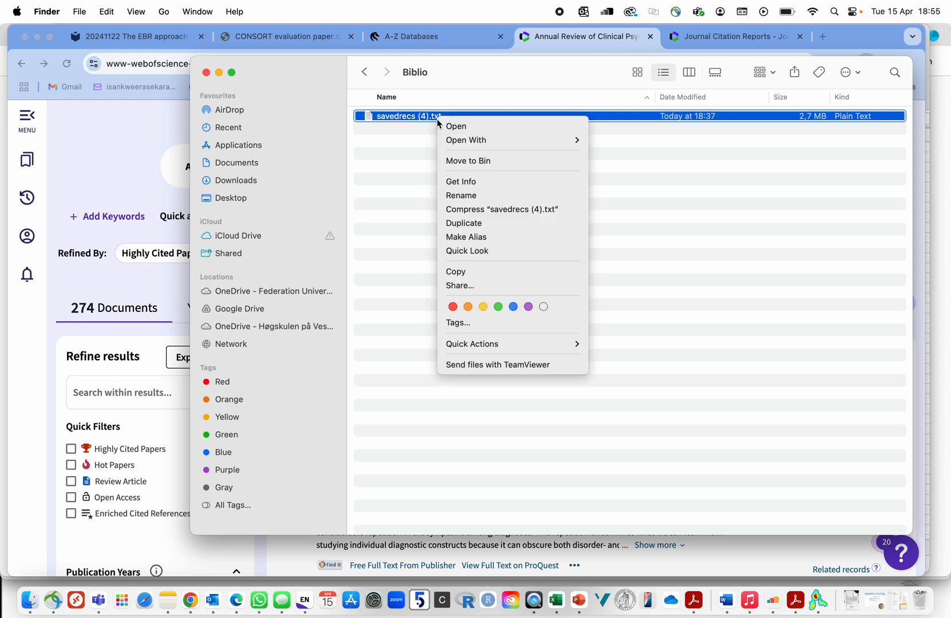
pyautogui.click(458, 160)
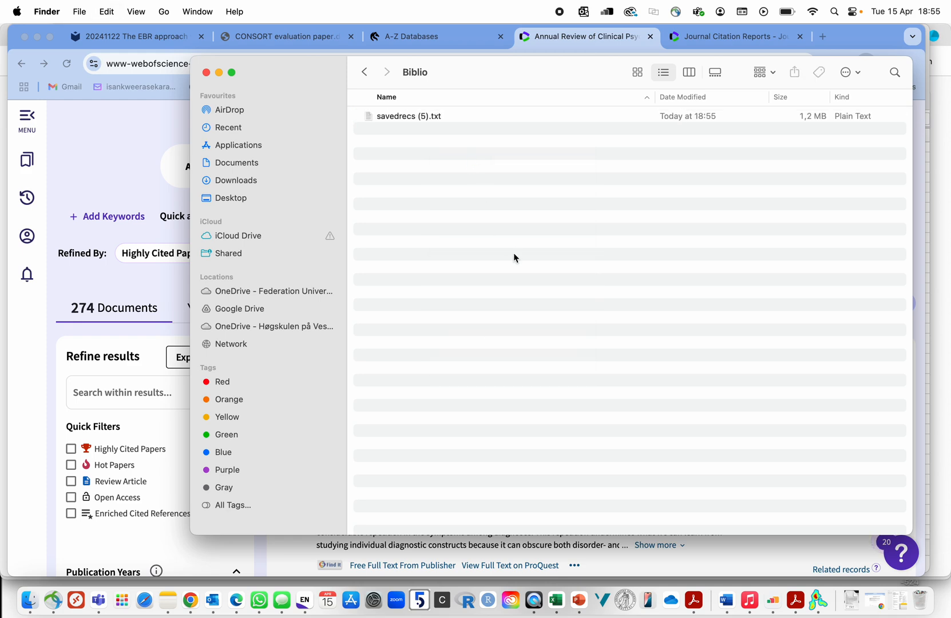
# Switch to Chrome, search Google in a new tab for the VOSviewer download, and open the vosviewer.com download page.
pyautogui.click(364, 74)
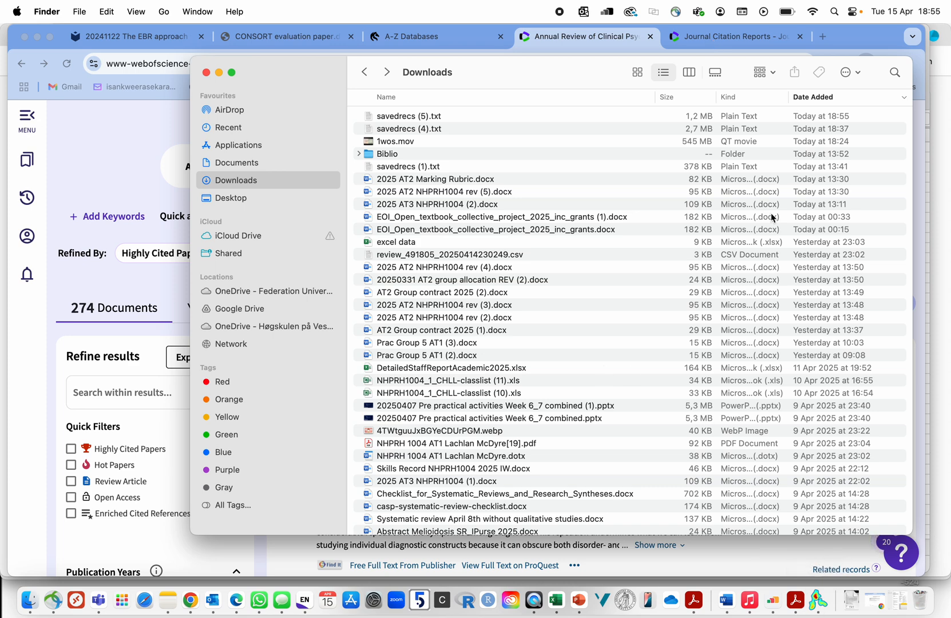
pyautogui.click(751, 45)
pyautogui.click(822, 37)
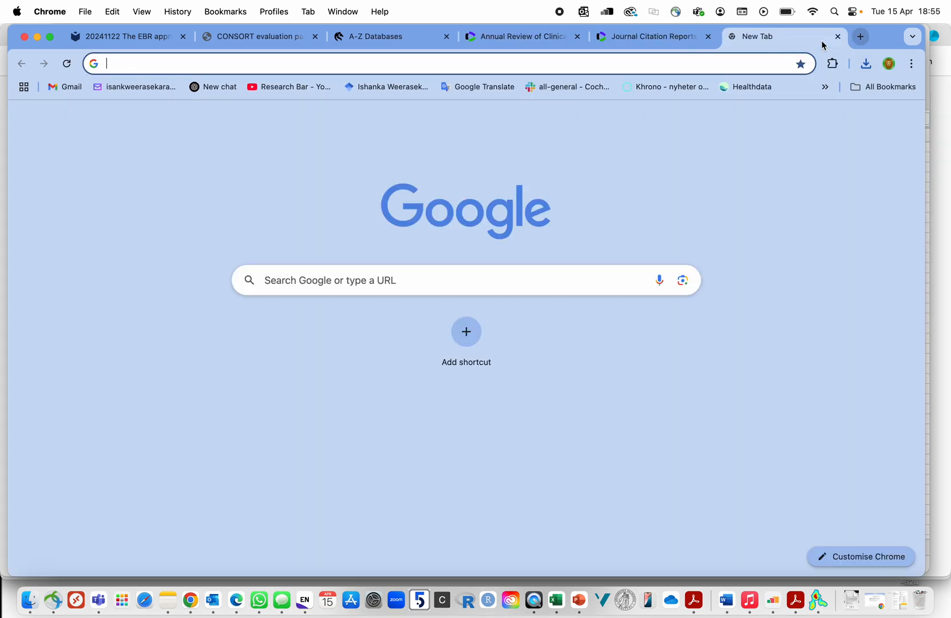
pyautogui.write('vos')
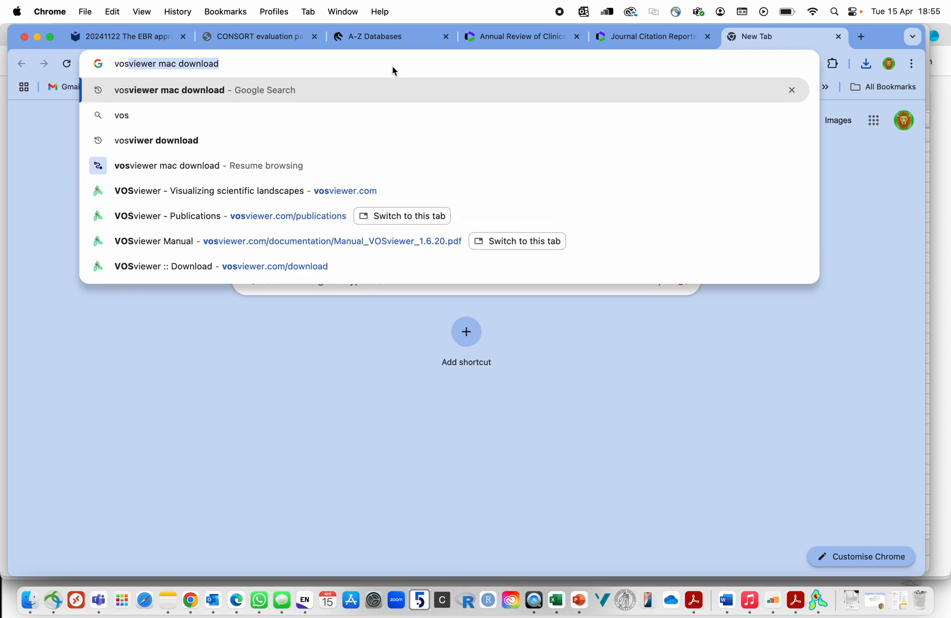
pyautogui.write('viewer')
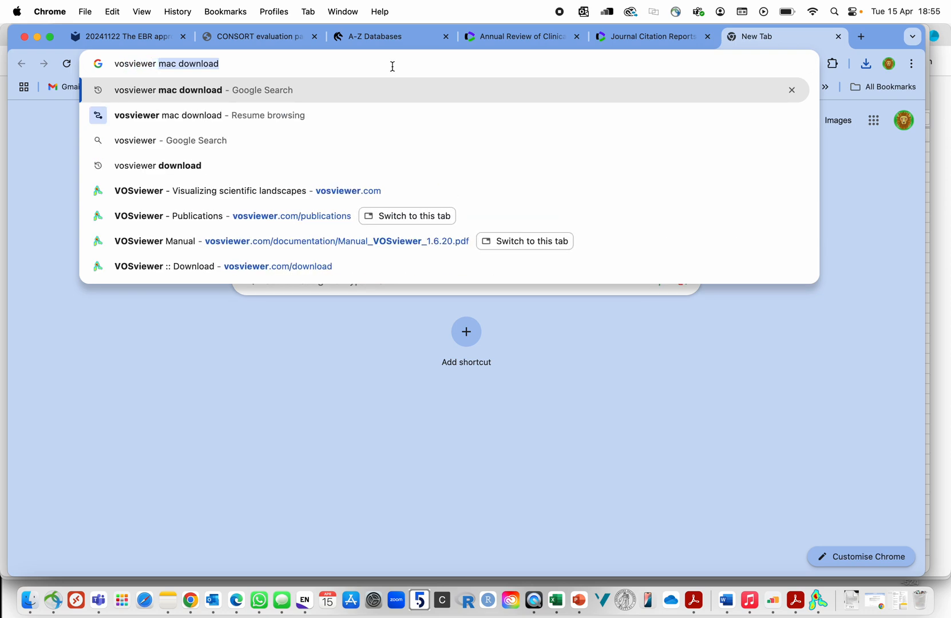
pyautogui.write(' dowlnoa')
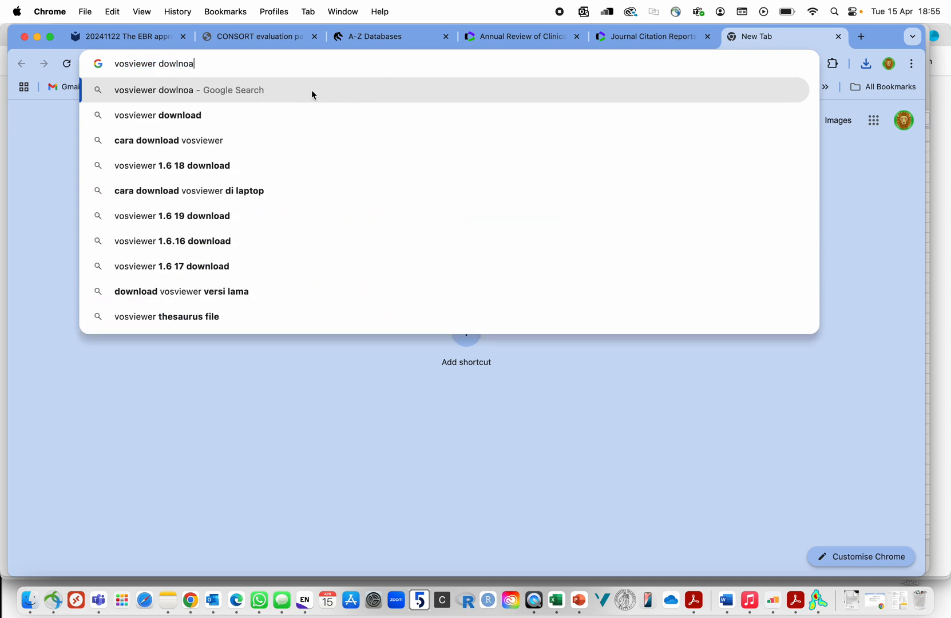
pyautogui.press('Return')
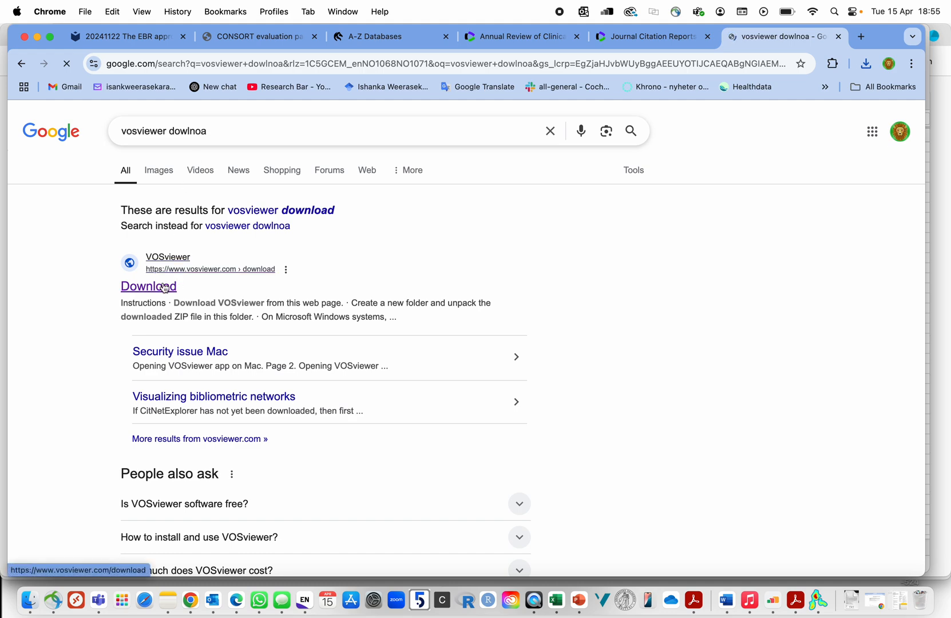
pyautogui.click(144, 293)
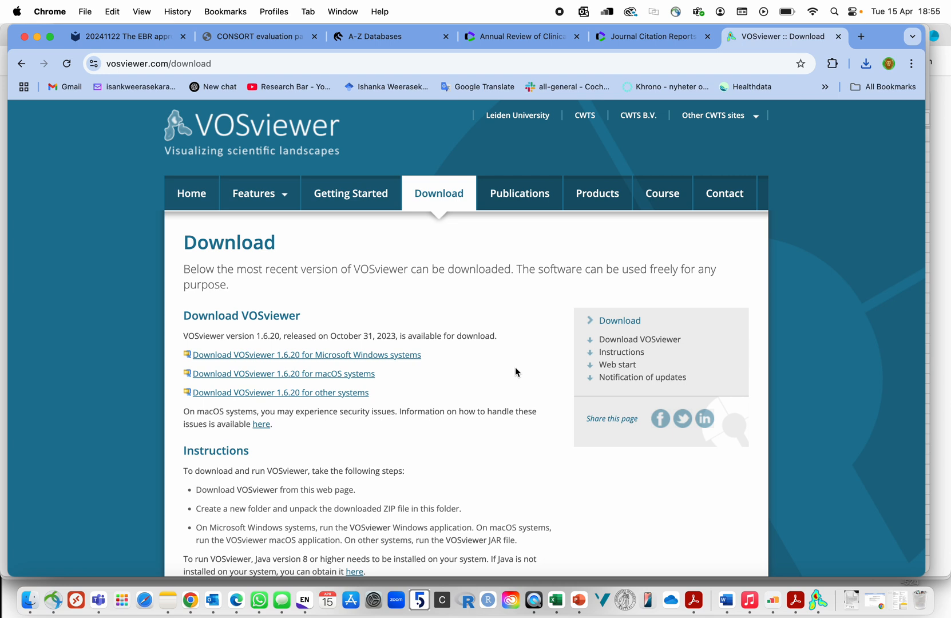
# Open the VOSviewer website's Publications page and look through the technical and applied publications.
pyautogui.click(550, 212)
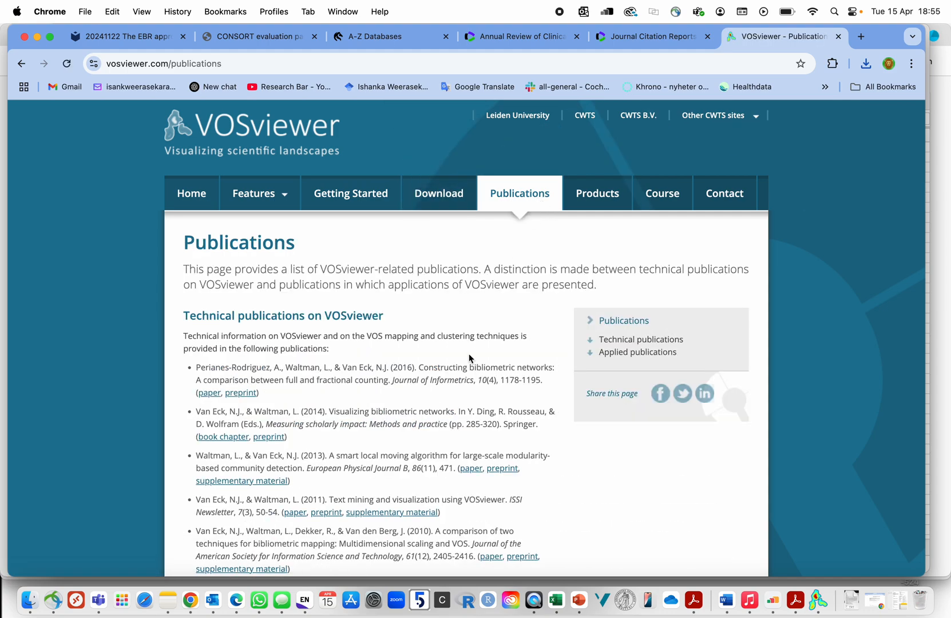
pyautogui.scroll(-7, 469, 354)
pyautogui.scroll(-3, 469, 355)
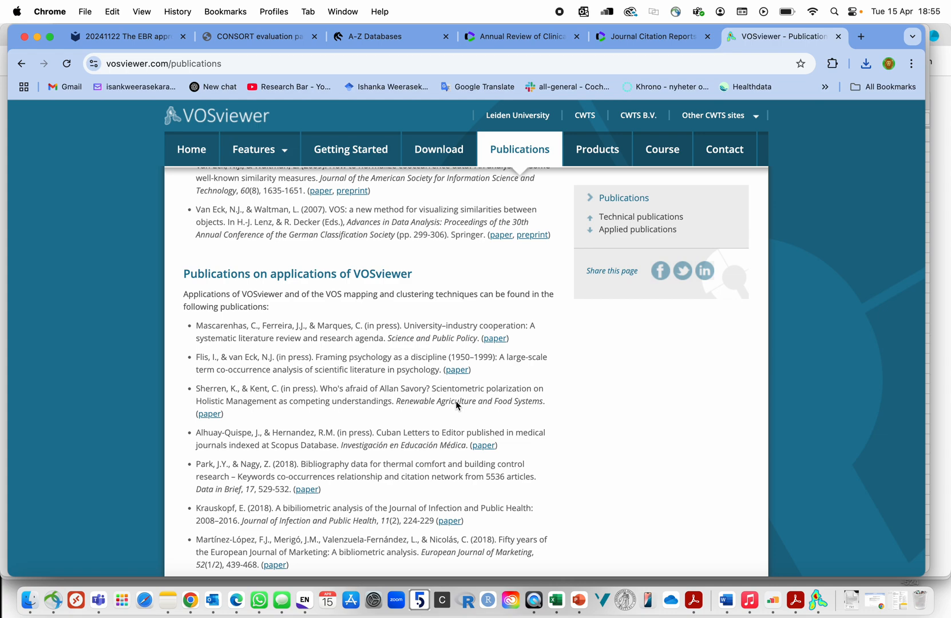
pyautogui.scroll(-15, 520, 401)
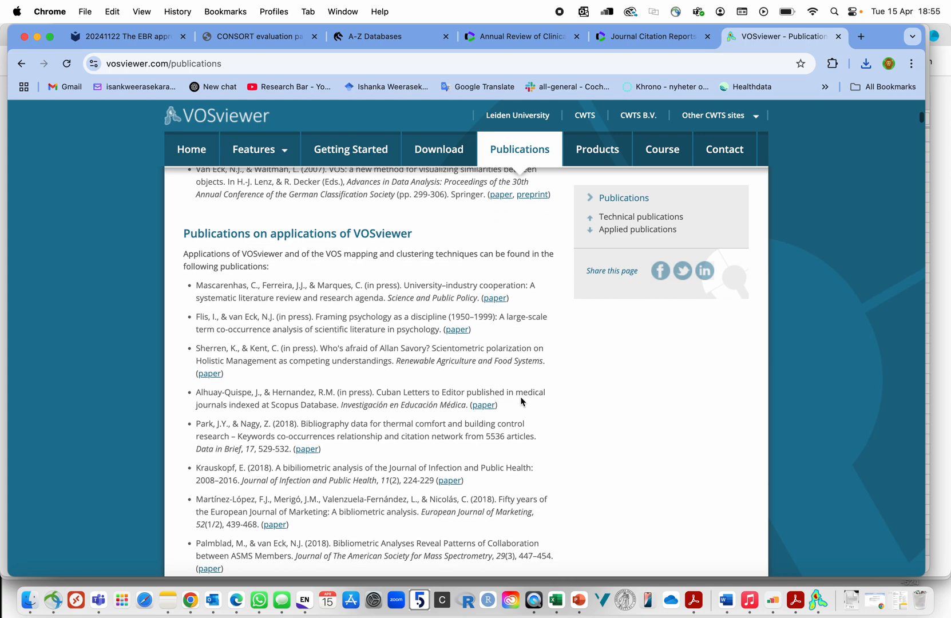
pyautogui.scroll(-1, 522, 401)
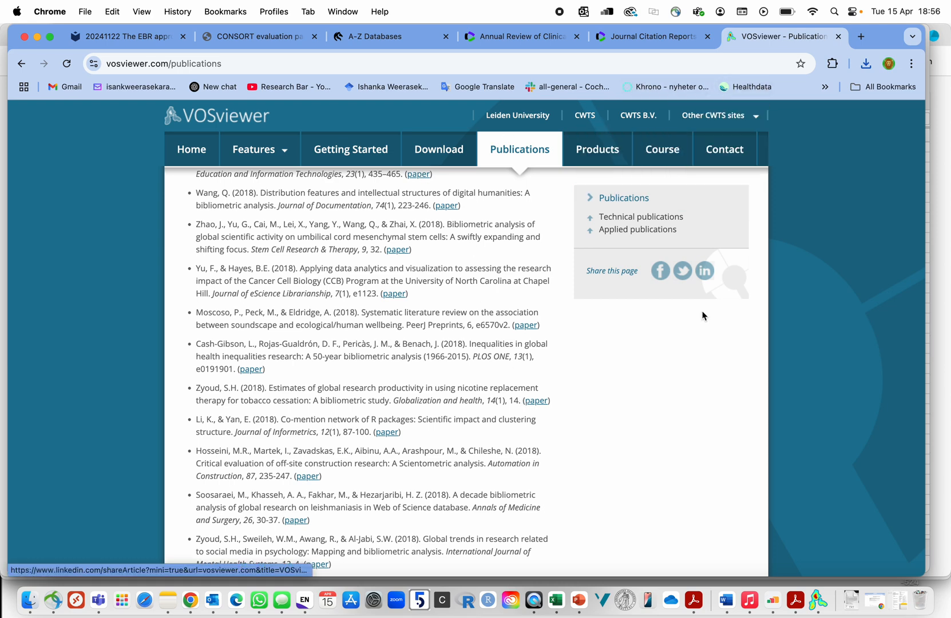
# Switch to VOSviewer and look at its empty Overlay Visualization and Density Visualization views.
pyautogui.click(819, 608)
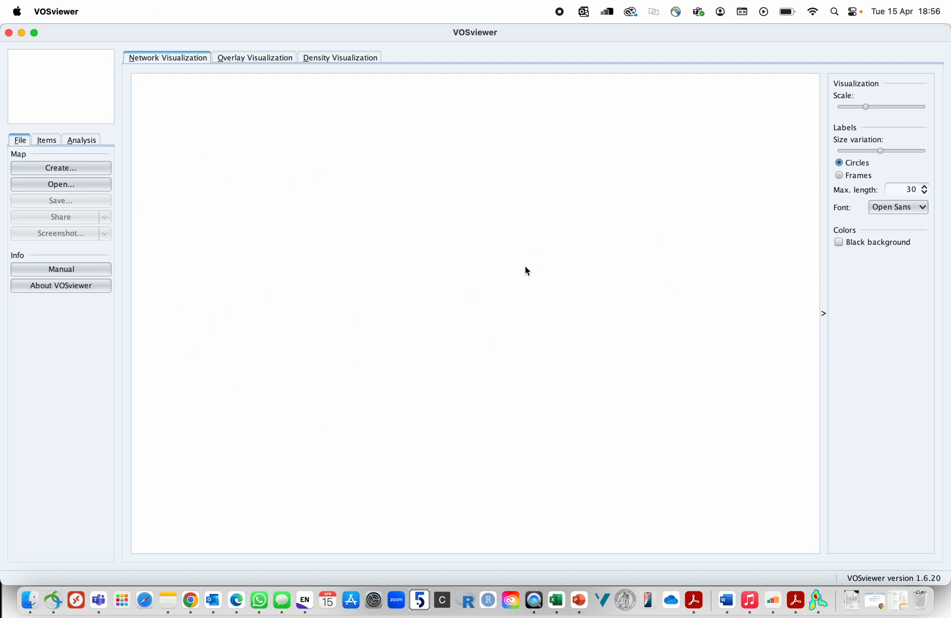
pyautogui.click(246, 57)
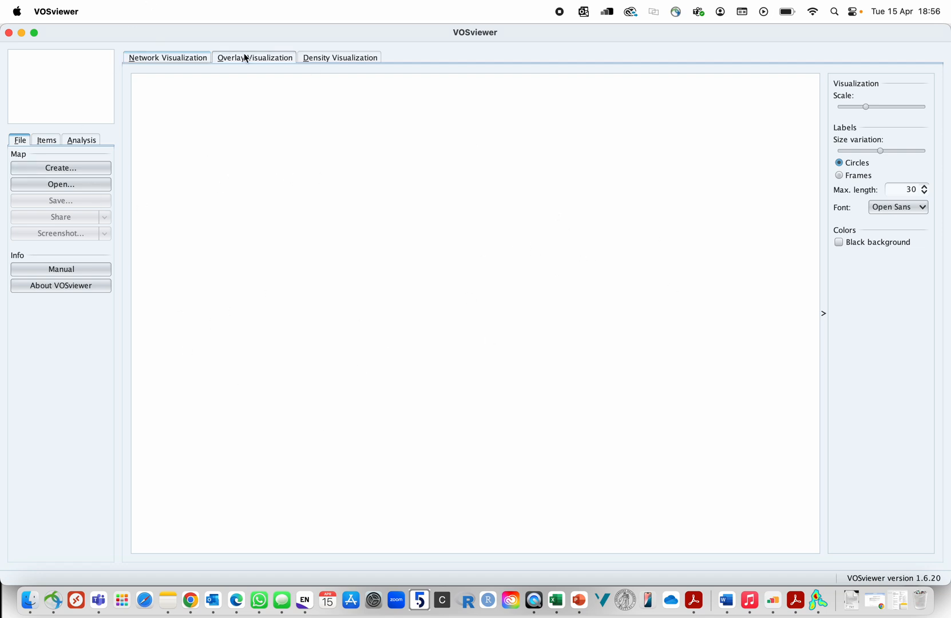
pyautogui.click(341, 58)
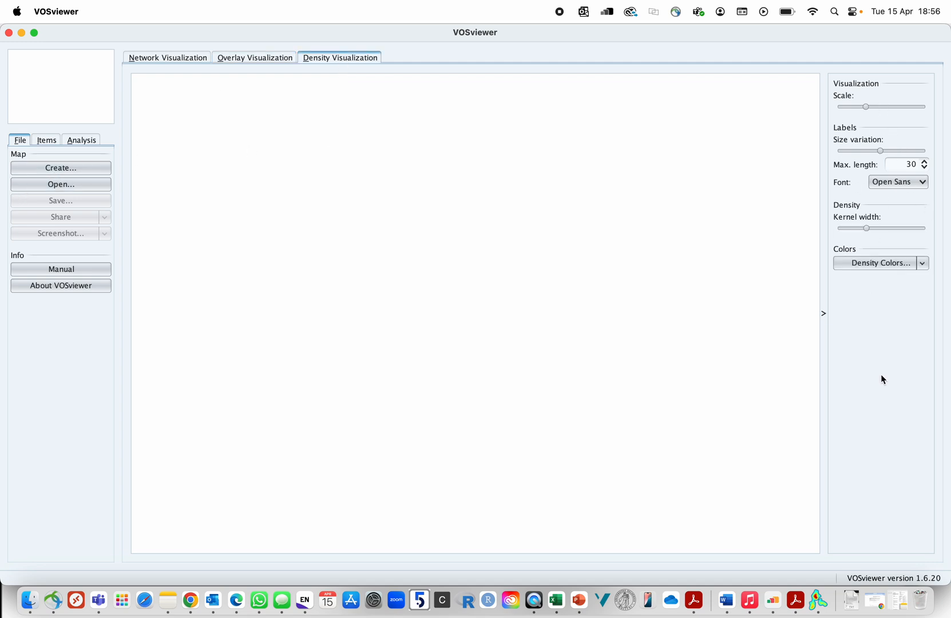
pyautogui.click(192, 602)
pyautogui.hotkey('ctrl', 'Right')
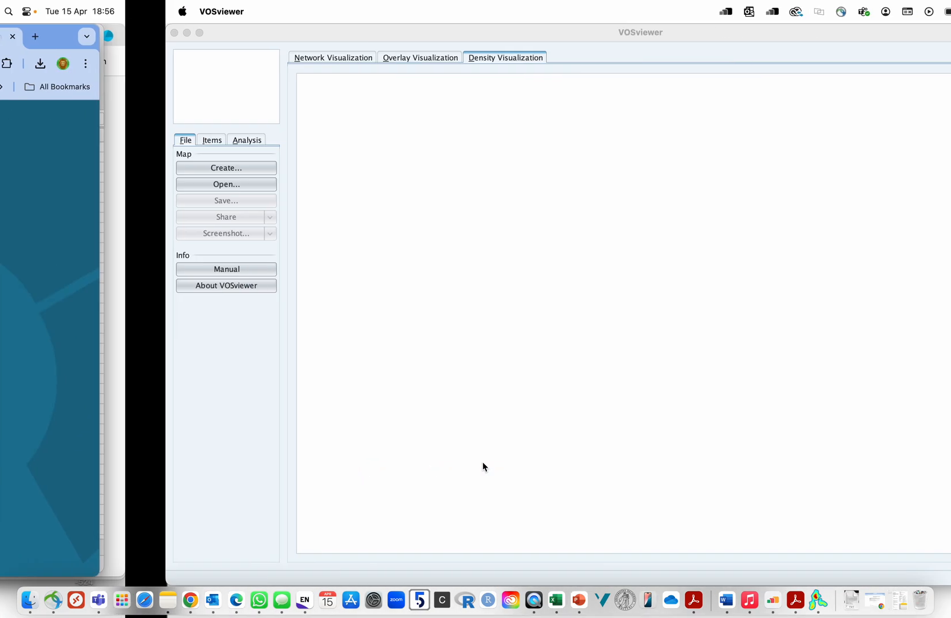
# Start creating a map based on bibliographic data, with data read from bibliographic database files.
pyautogui.click(71, 169)
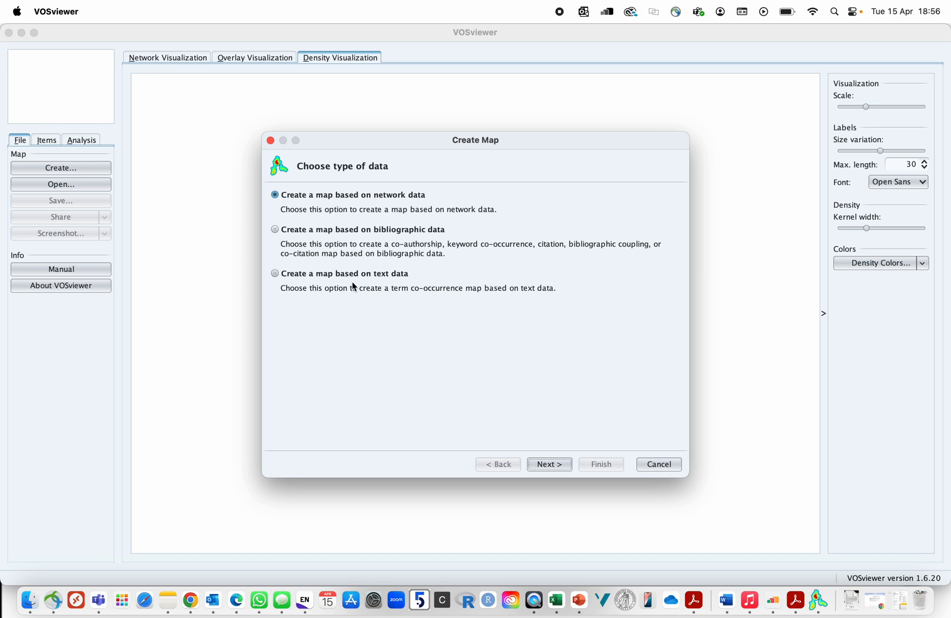
pyautogui.click(331, 239)
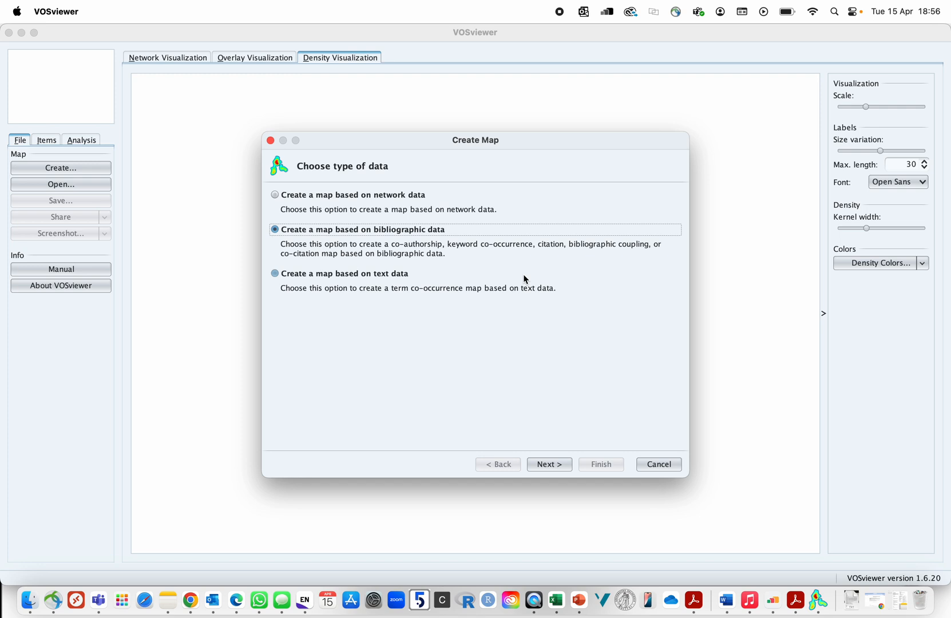
pyautogui.click(547, 467)
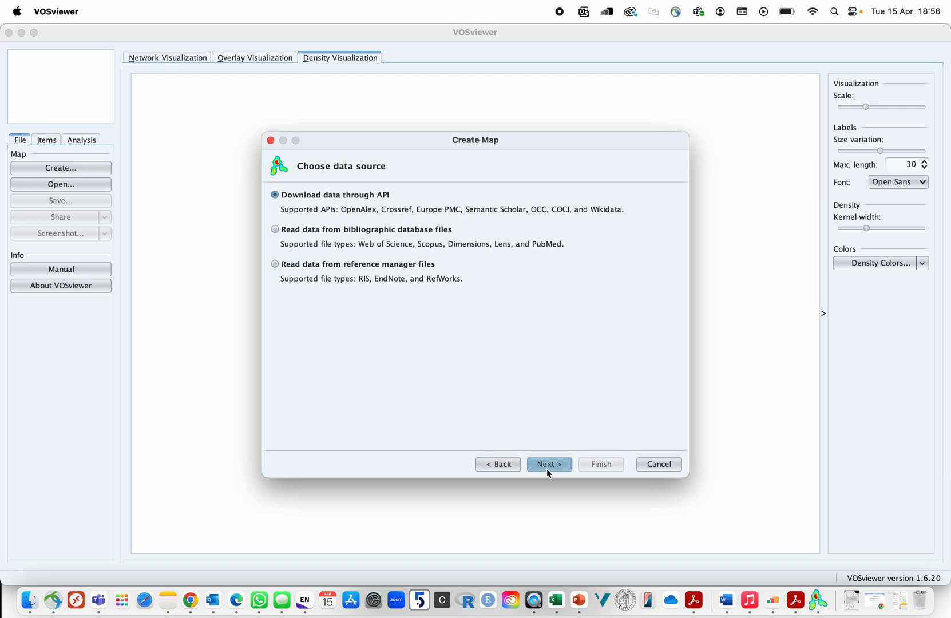
pyautogui.click(275, 230)
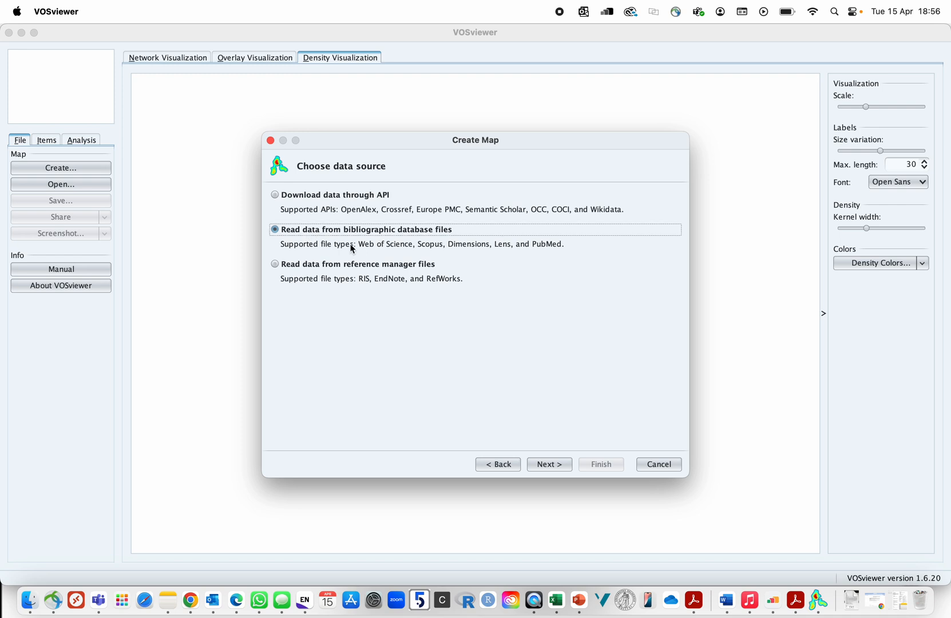
pyautogui.click(548, 464)
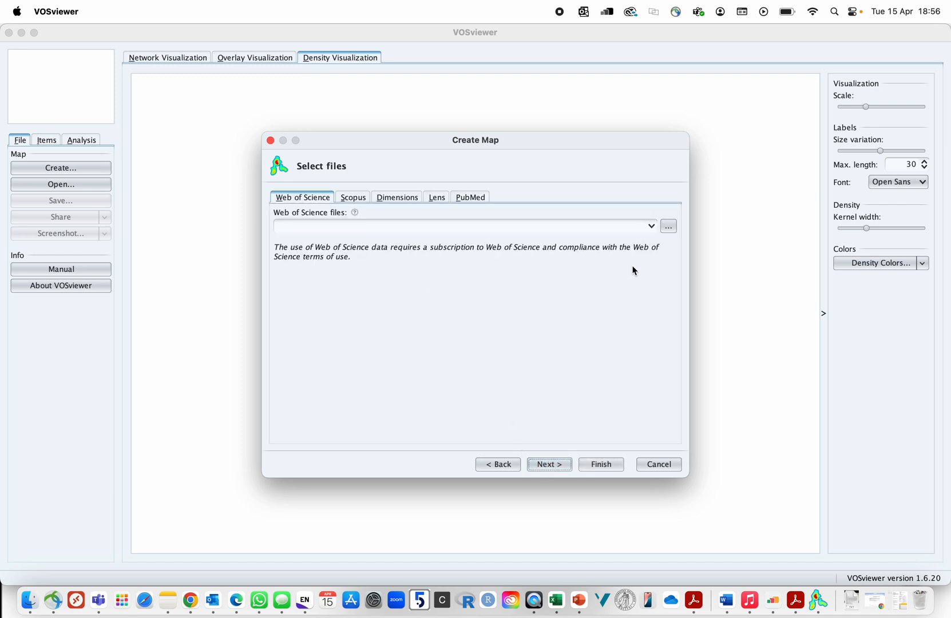
# Choose savedrecs (5).txt from the Biblio folder in Downloads as the Web of Science file.
pyautogui.click(669, 226)
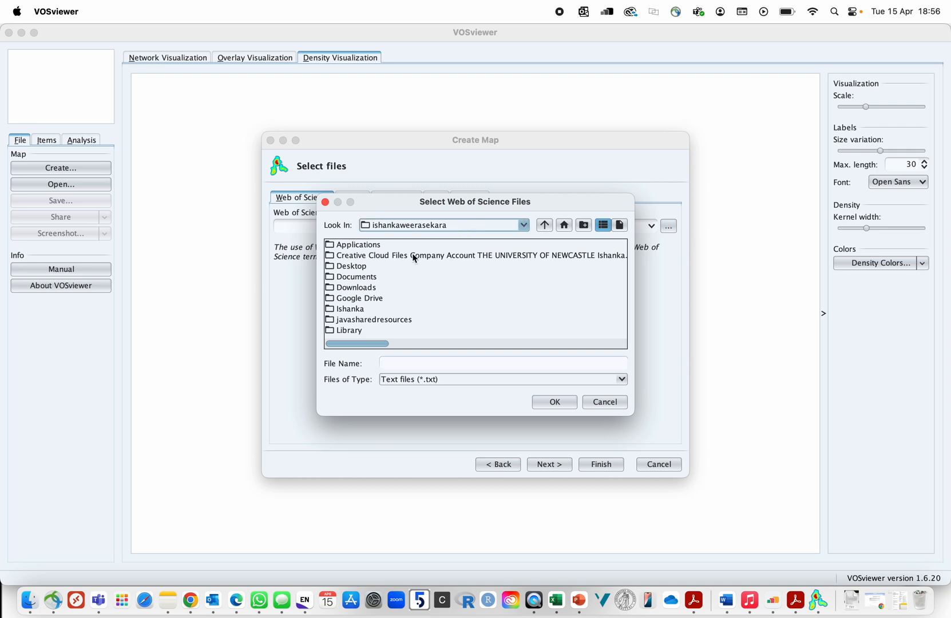
pyautogui.doubleClick(364, 288)
pyautogui.scroll(-10, 359, 275)
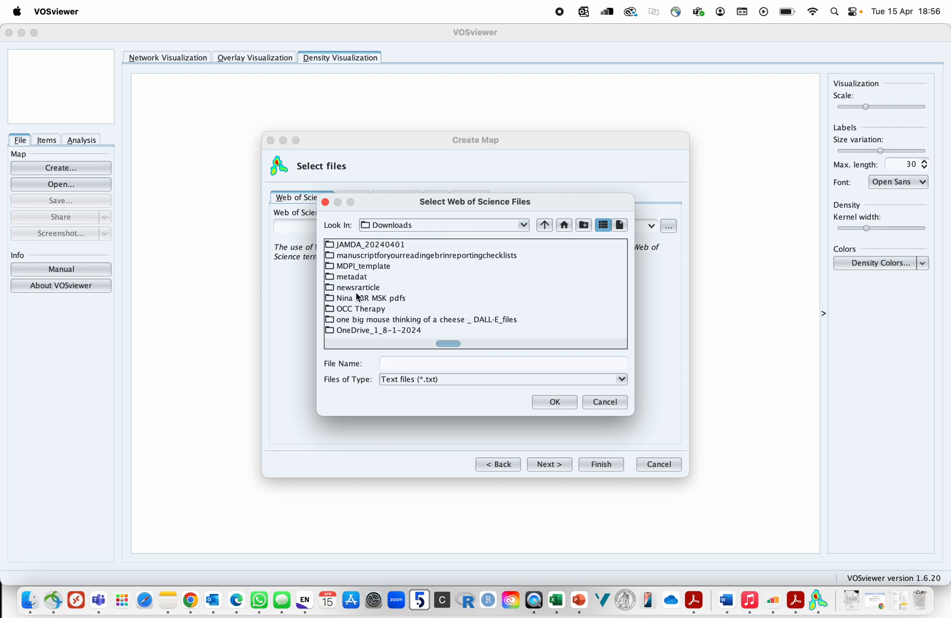
pyautogui.scroll(10, 356, 264)
pyautogui.click(350, 252)
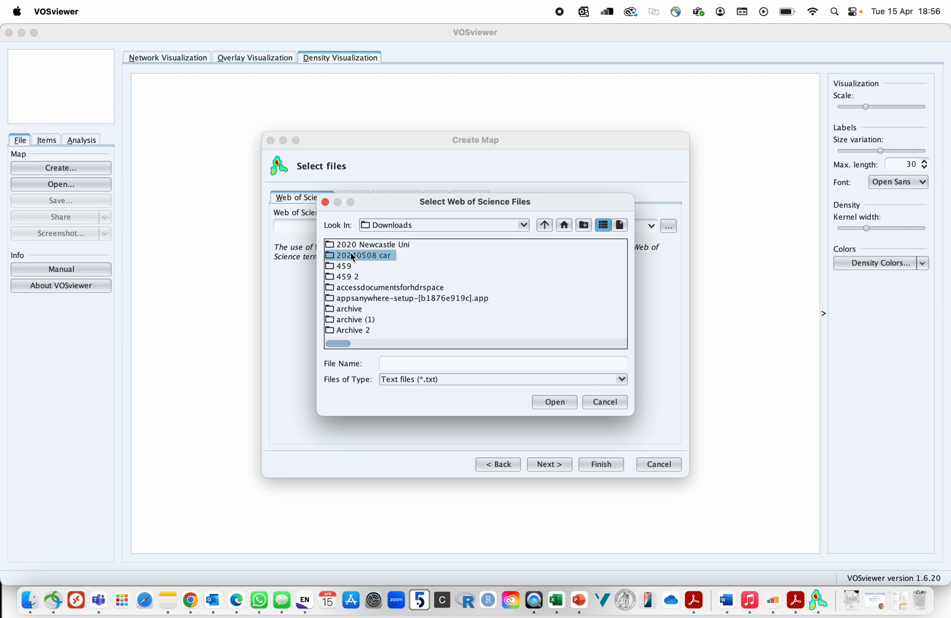
pyautogui.press('Down')
pyautogui.press('Down')
pyautogui.press('Down')
pyautogui.press('Down')
pyautogui.press('Down')
pyautogui.press('Down')
pyautogui.press('Down')
pyautogui.press('Down')
pyautogui.press('Down')
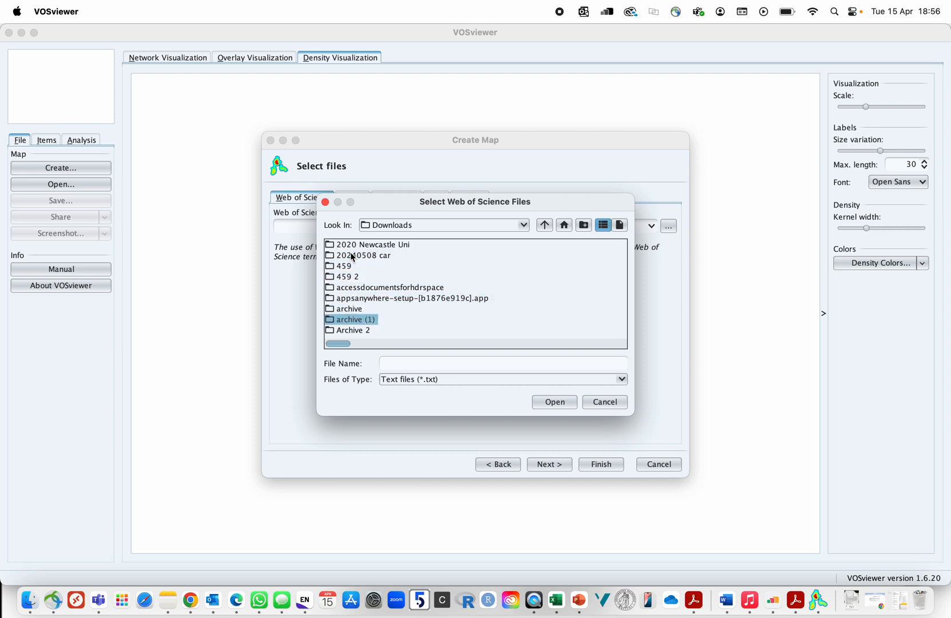
pyautogui.press('Down')
pyautogui.press('Down')
pyautogui.press('Up')
pyautogui.press('Up')
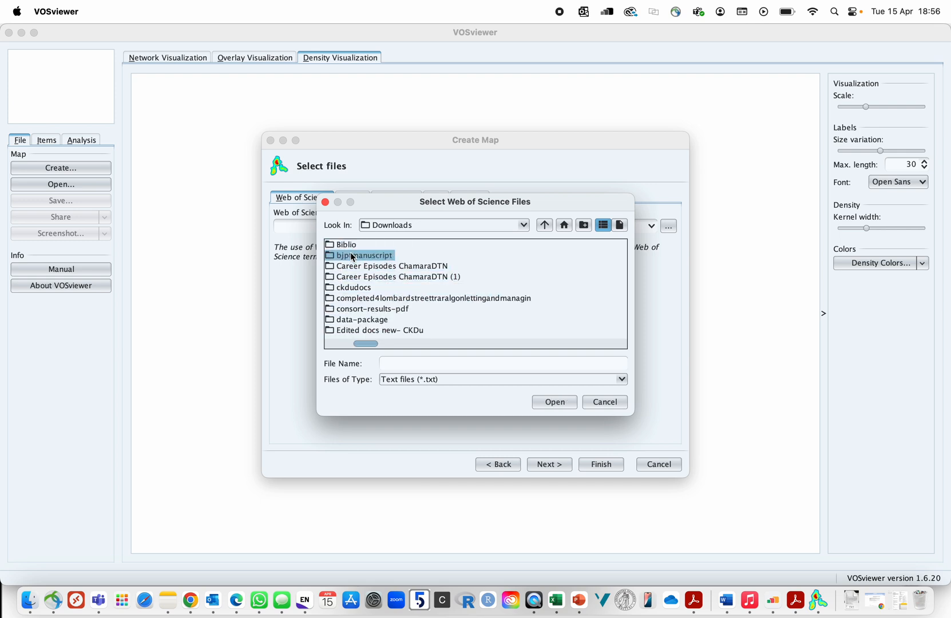
pyautogui.press('Up')
pyautogui.press('Return')
pyautogui.click(353, 250)
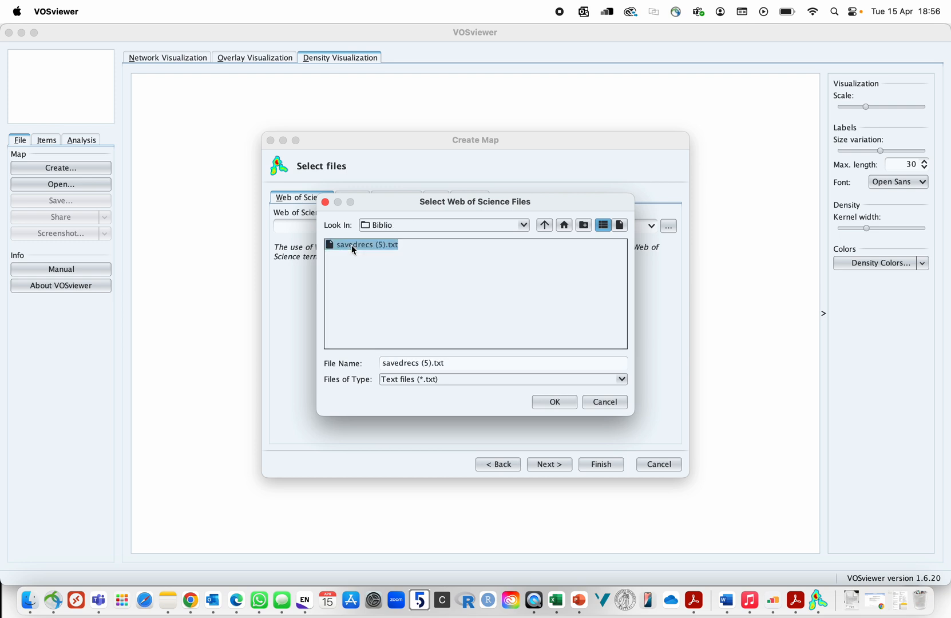
pyautogui.click(570, 400)
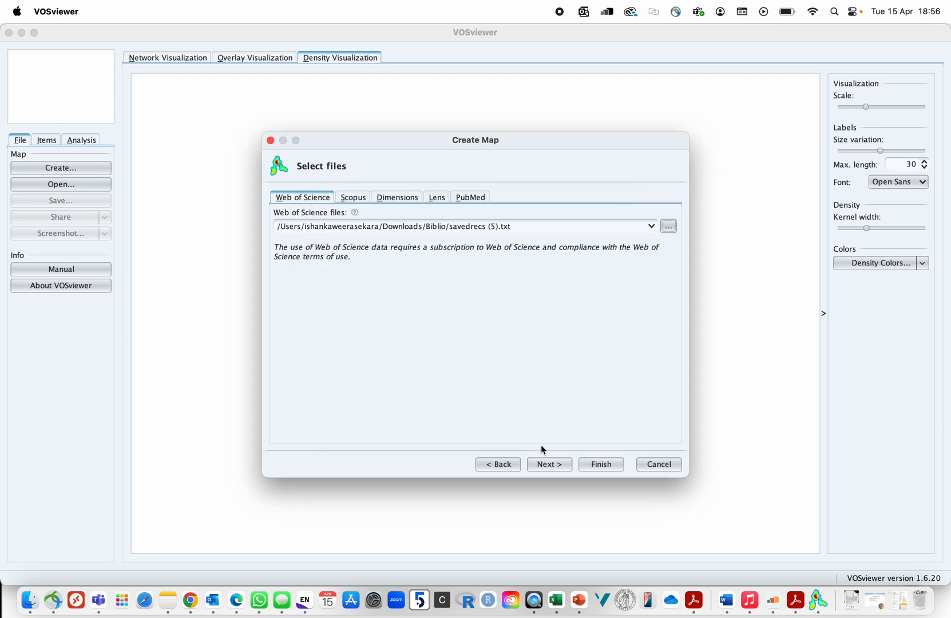
# Choose a Co-occurrence analysis of all keywords with full counting for the map.
pyautogui.click(547, 467)
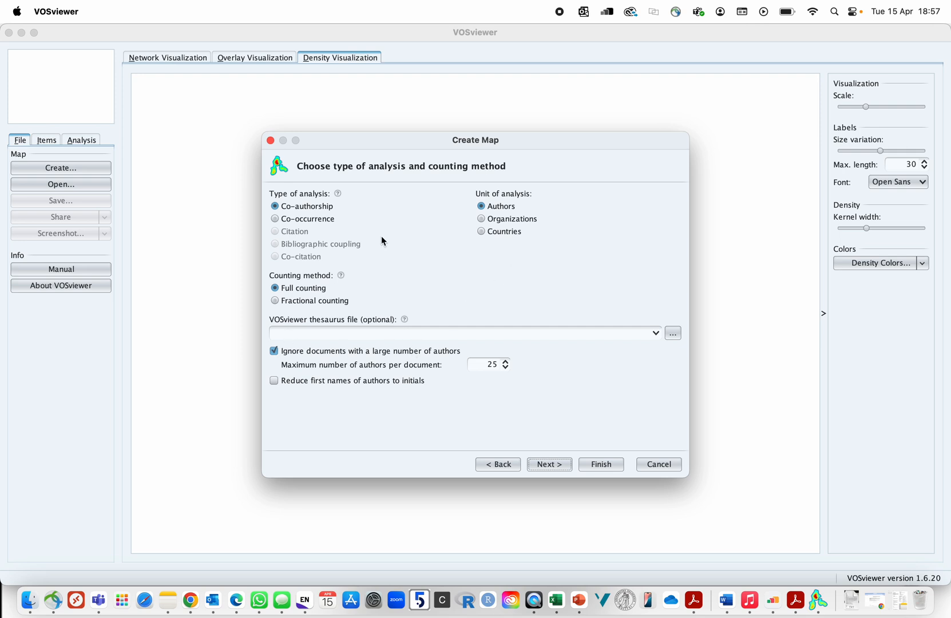
pyautogui.click(315, 220)
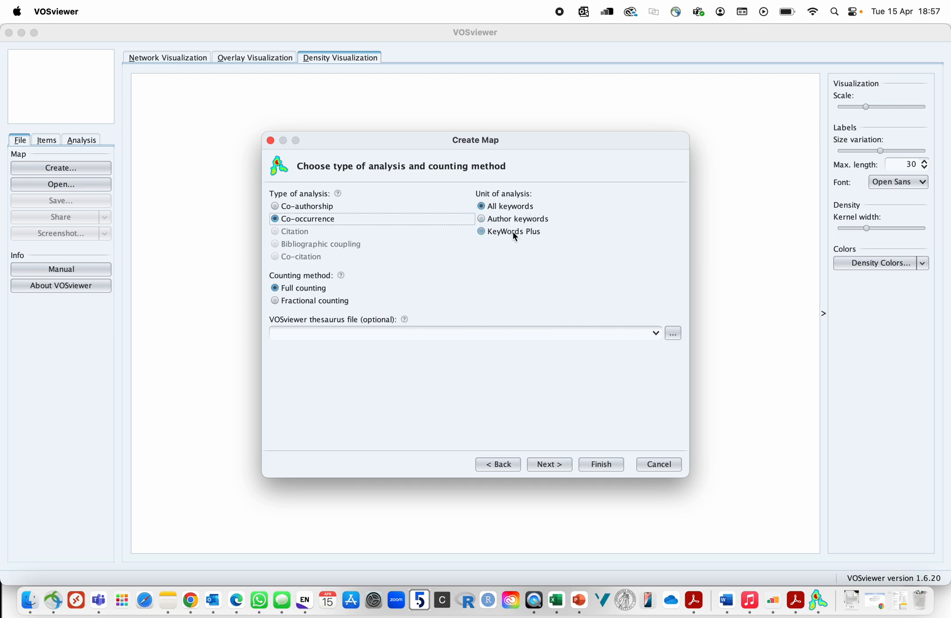
pyautogui.click(551, 462)
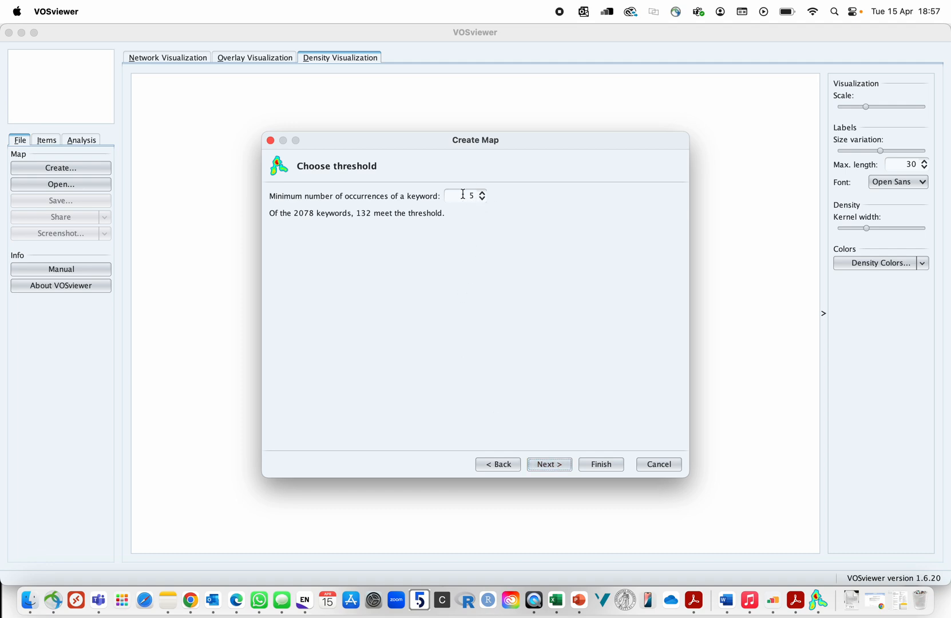
# Consult the example network map on the PowerPoint slide, and set the minimum number of occurrences of a keyword to 7 in VOSviewer.
pyautogui.click(579, 600)
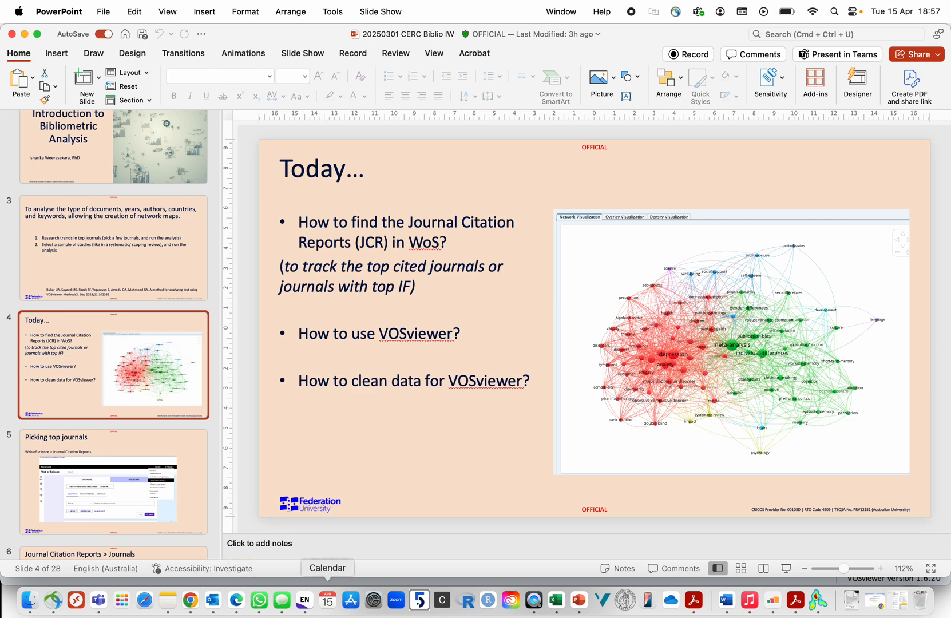
pyautogui.click(819, 601)
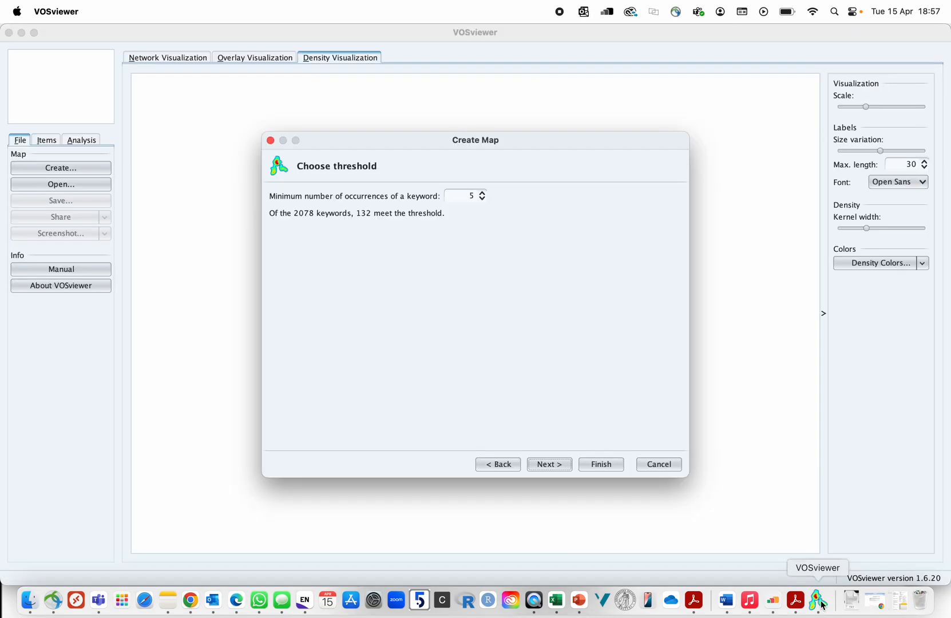
pyautogui.click(579, 601)
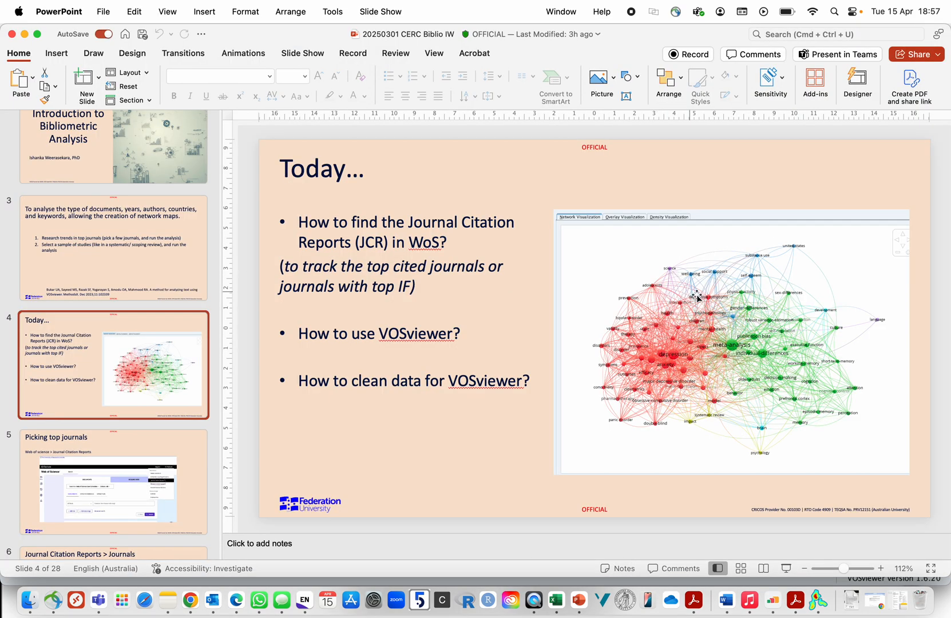
pyautogui.click(819, 602)
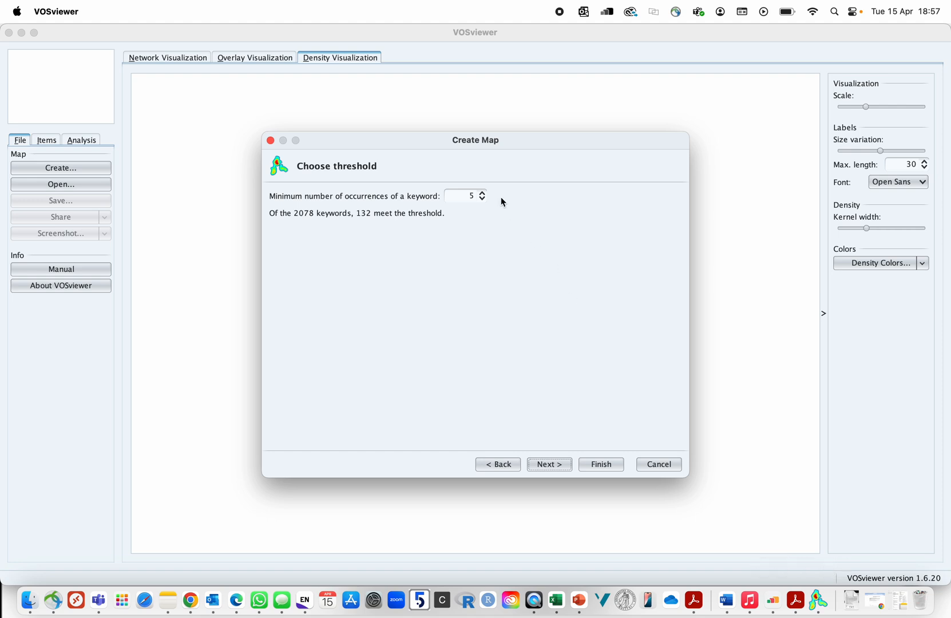
pyautogui.click(482, 194)
pyautogui.click(482, 195)
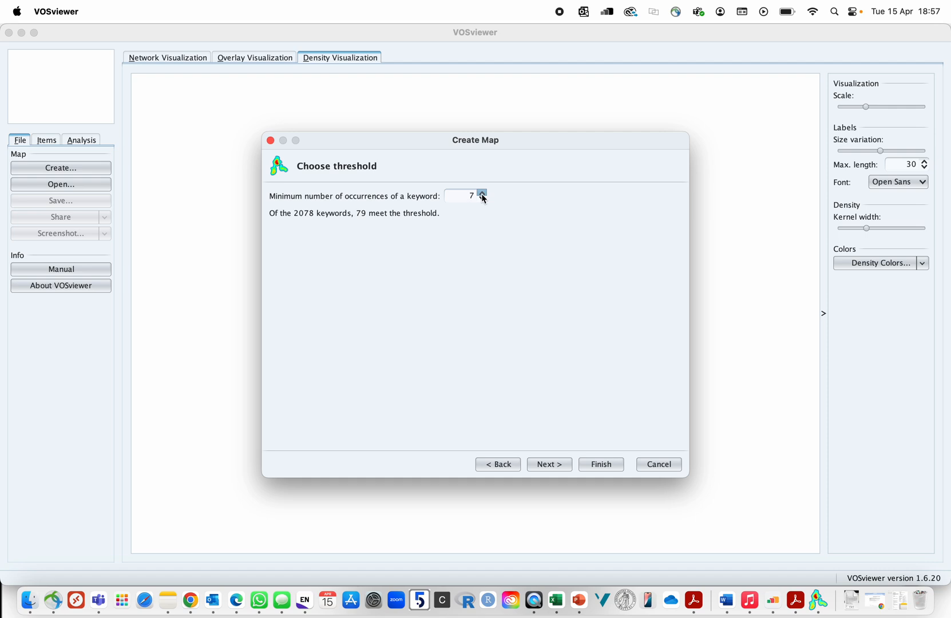
# Set the minimum number of occurrences of a keyword to 10 and accept the proposed number of keywords to be selected.
pyautogui.click(482, 194)
pyautogui.click(483, 194)
pyautogui.click(482, 194)
pyautogui.click(666, 467)
pyautogui.click(483, 194)
pyautogui.click(483, 194)
pyautogui.click(482, 193)
pyautogui.click(483, 193)
pyautogui.click(483, 193)
pyautogui.click(483, 200)
pyautogui.click(483, 200)
pyautogui.click(483, 194)
pyautogui.click(484, 199)
pyautogui.click(484, 200)
pyautogui.click(483, 200)
pyautogui.click(484, 200)
pyautogui.click(483, 194)
pyautogui.click(482, 200)
pyautogui.click(560, 465)
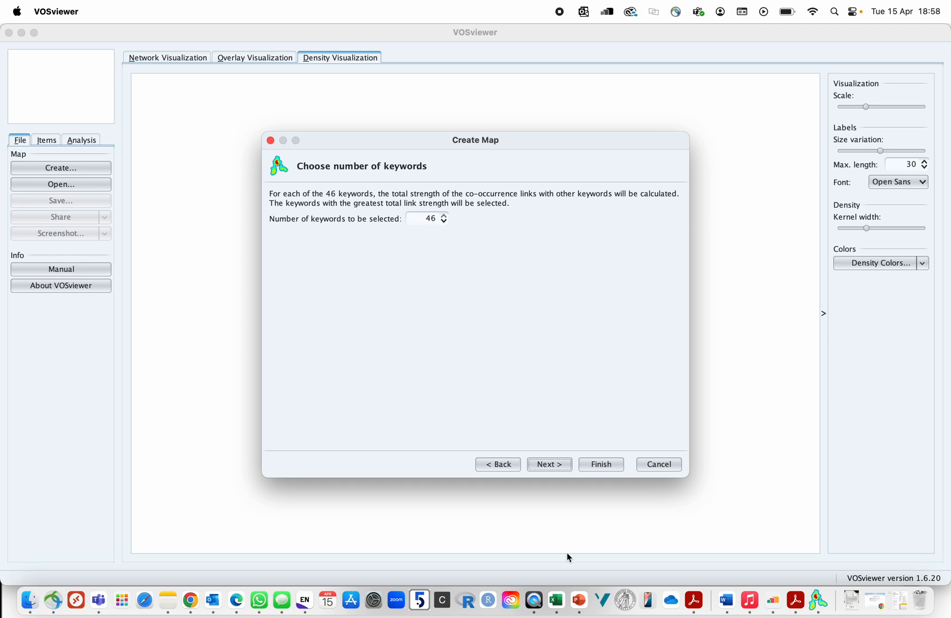
pyautogui.click(542, 466)
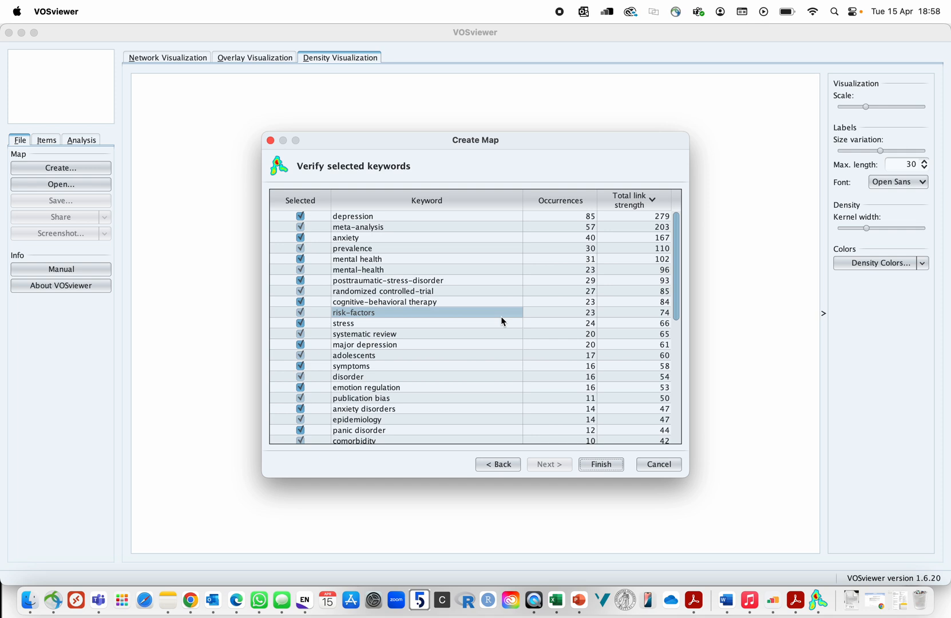
# Review the selected keywords and exclude the keyword "health" from the map.
pyautogui.scroll(-4, 502, 320)
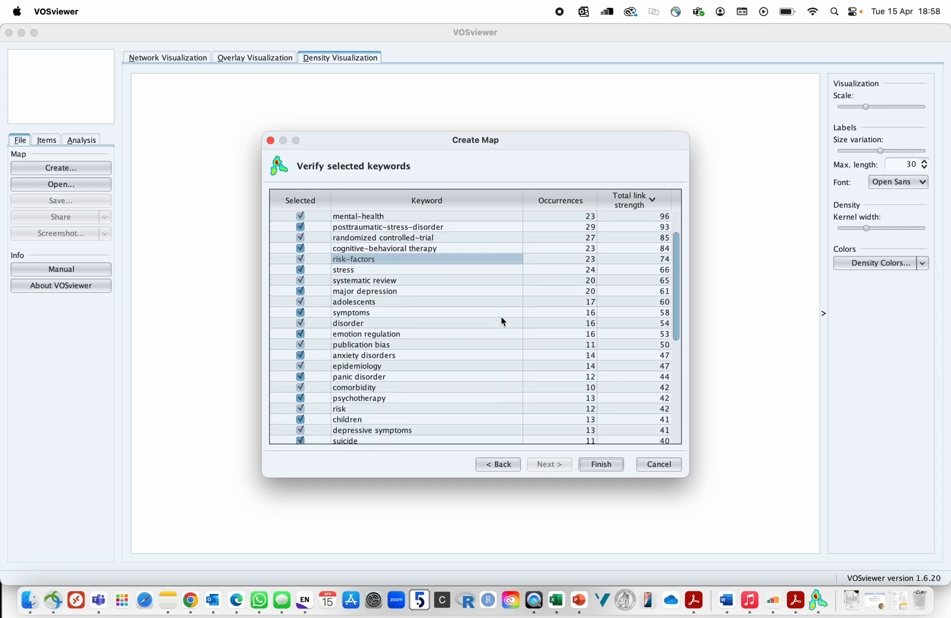
pyautogui.scroll(-2, 502, 319)
pyautogui.scroll(-3, 502, 320)
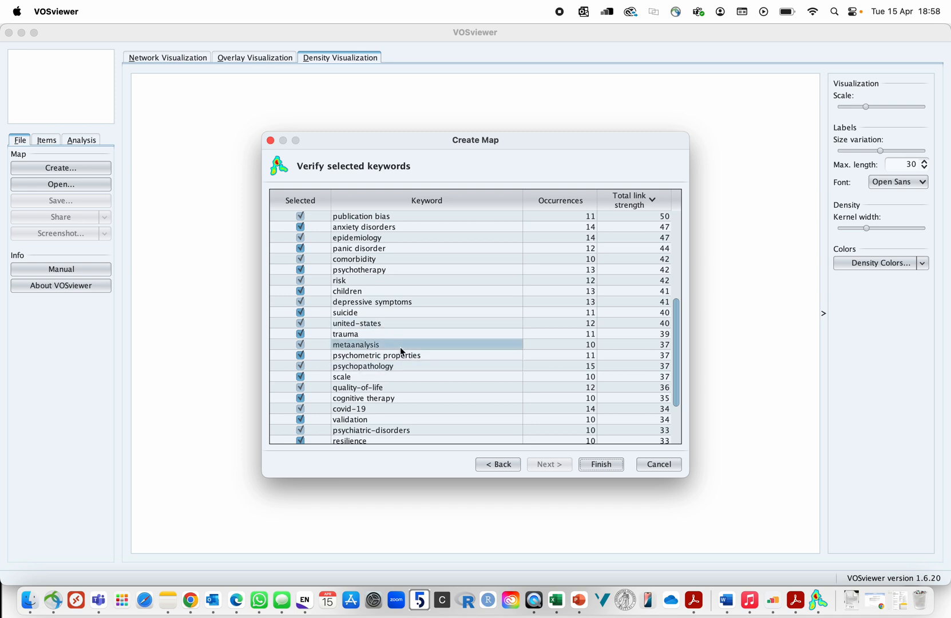
pyautogui.scroll(-4, 400, 347)
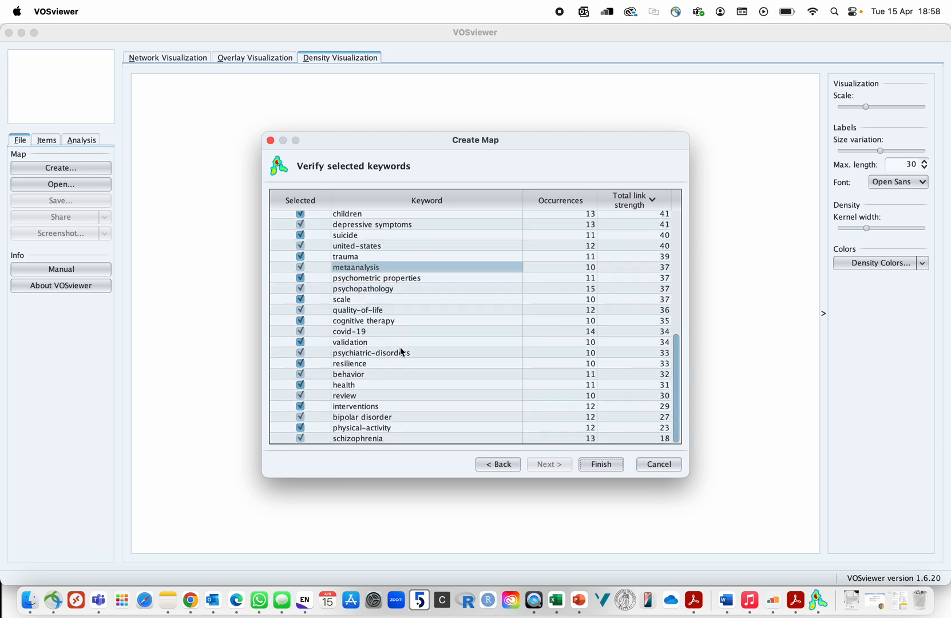
pyautogui.click(301, 385)
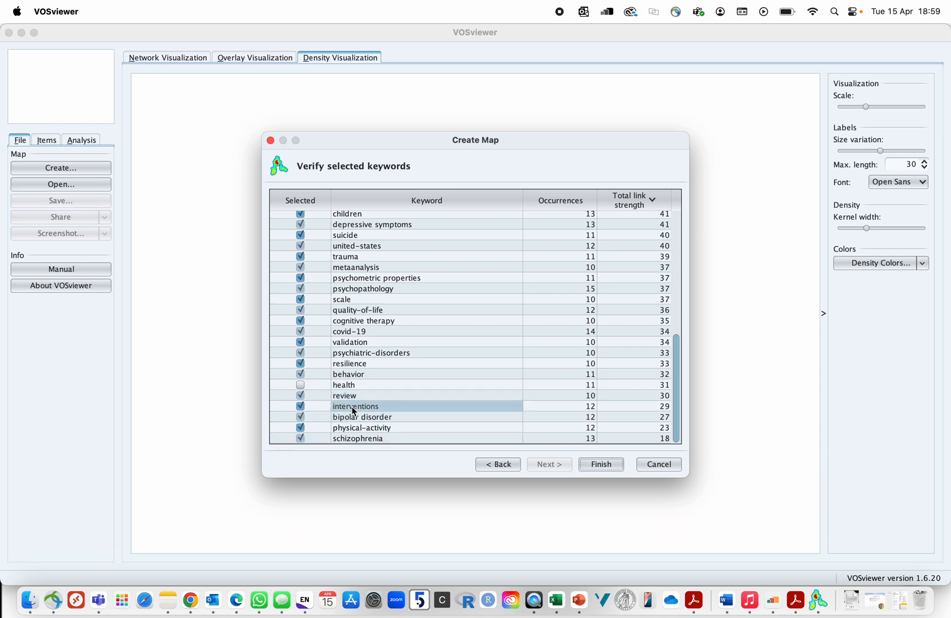
# Check the rest of the keyword list up to the strongest entries and generate the co-occurrence map.
pyautogui.scroll(5, 354, 411)
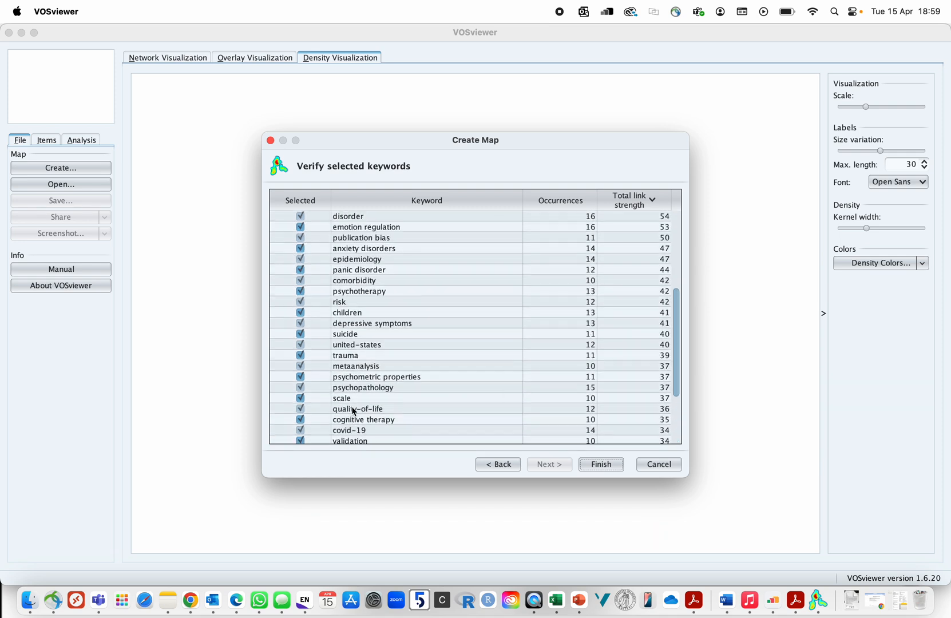
pyautogui.scroll(3, 354, 411)
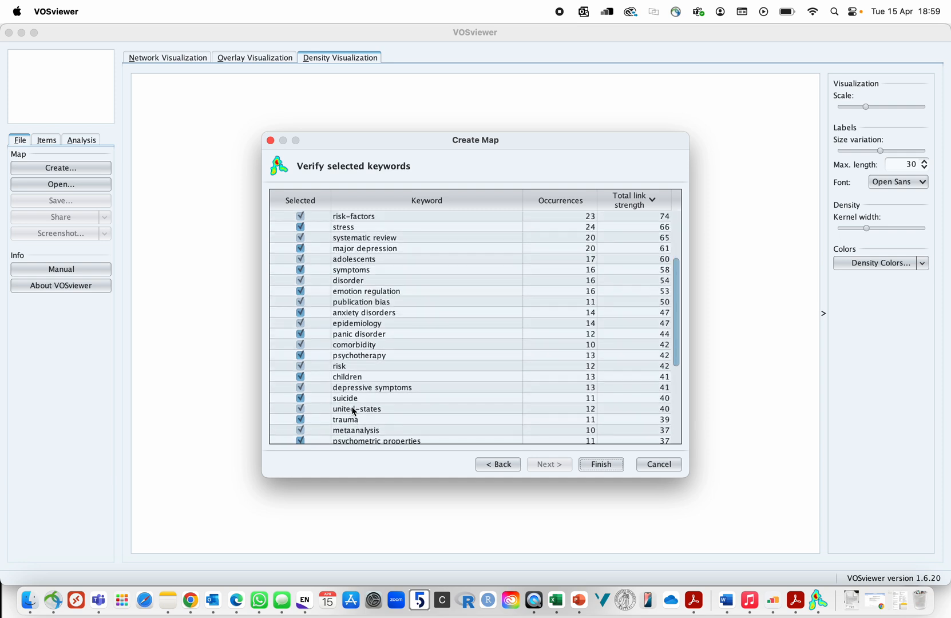
pyautogui.click(383, 355)
pyautogui.scroll(3, 383, 355)
pyautogui.click(385, 281)
pyautogui.scroll(2, 385, 283)
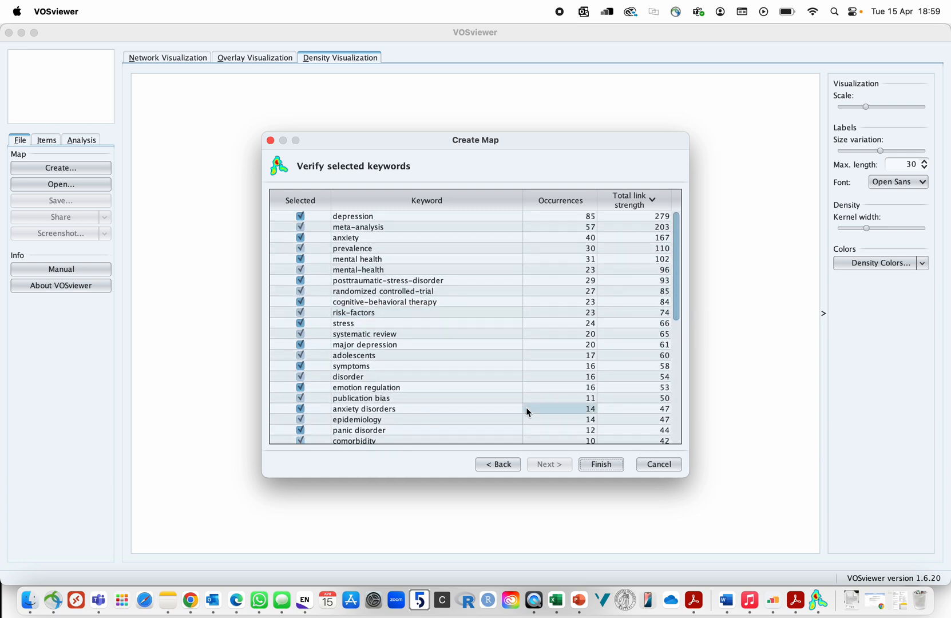
pyautogui.click(591, 469)
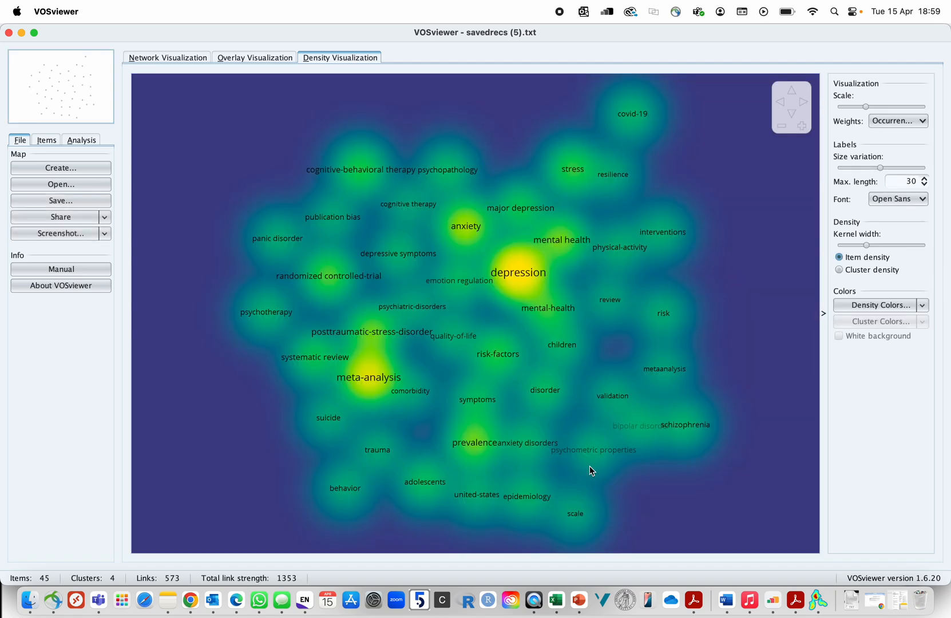
# Examine the keyword map in the network, overlay and density visualizations, including the score range of the overlay colors.
pyautogui.click(164, 59)
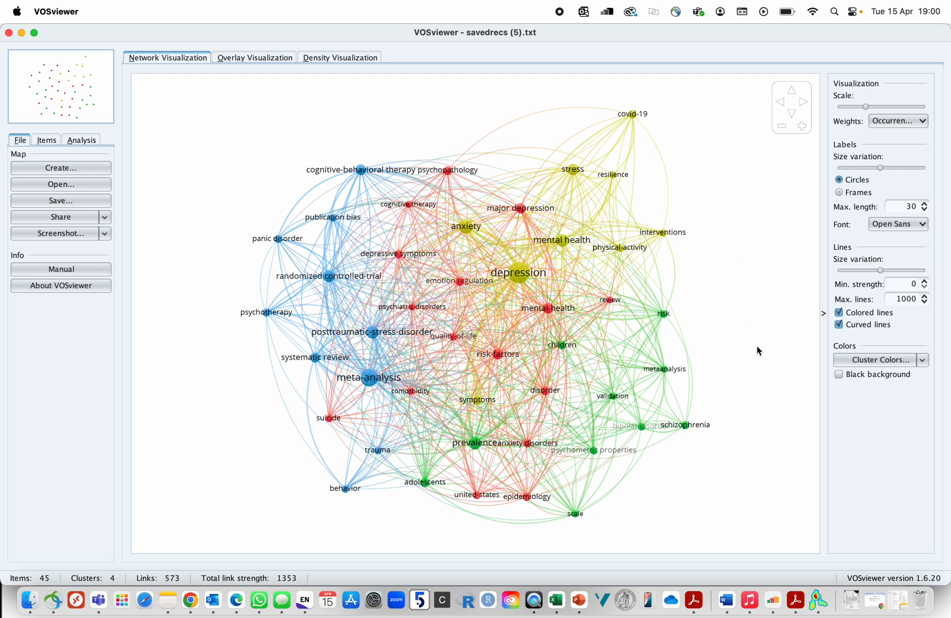
pyautogui.click(264, 59)
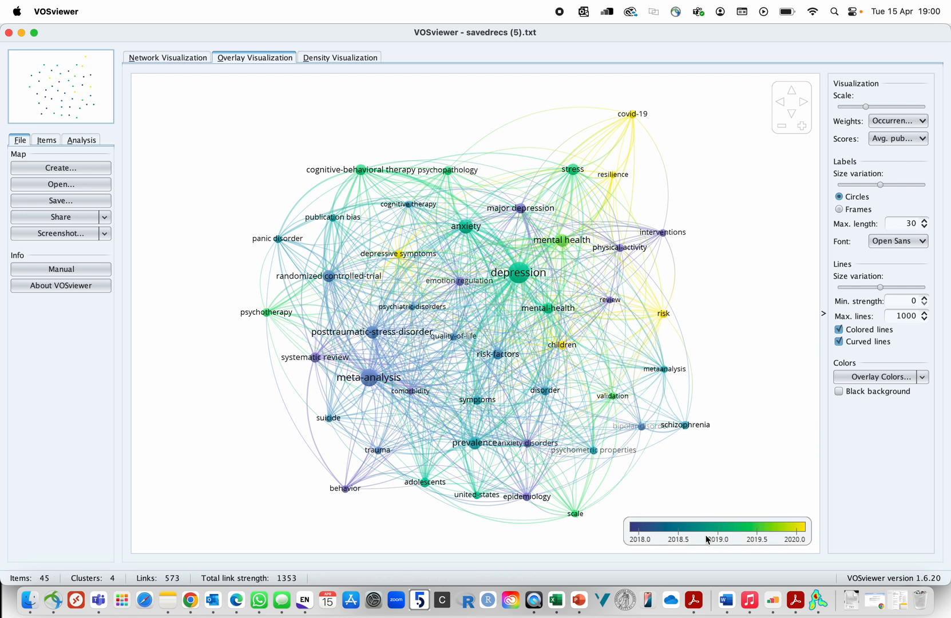
pyautogui.click(803, 530)
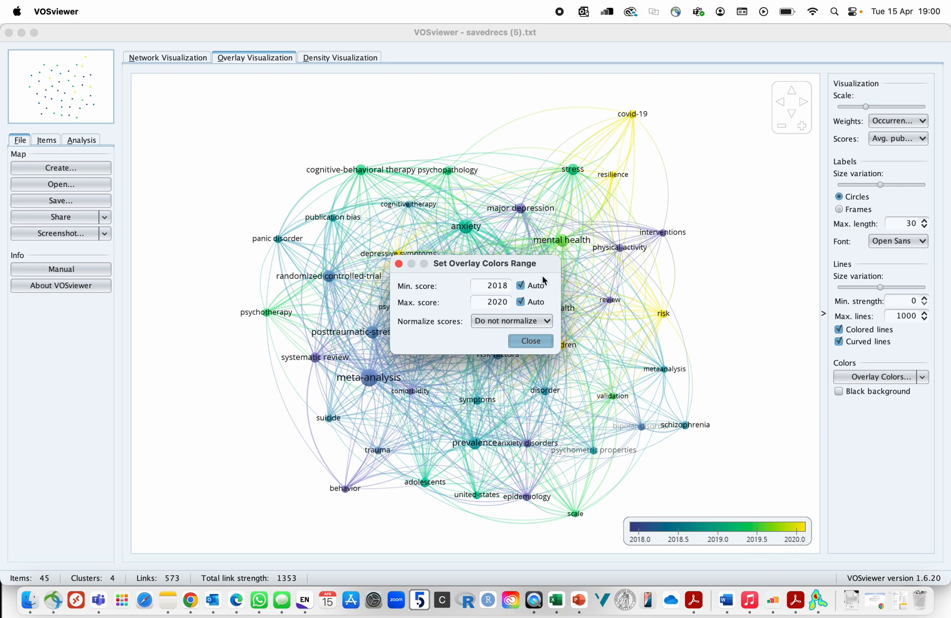
pyautogui.click(531, 342)
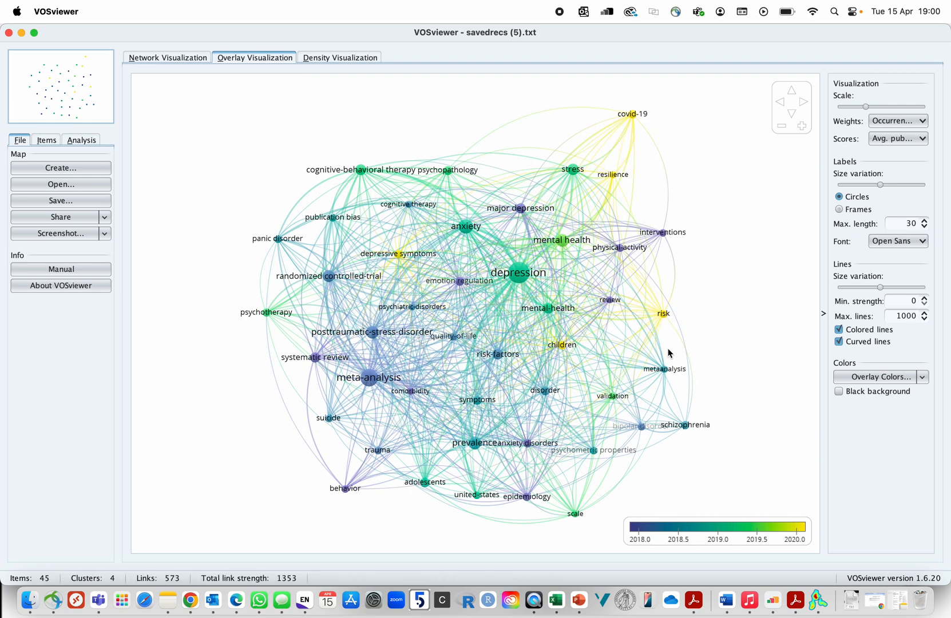
pyautogui.click(347, 58)
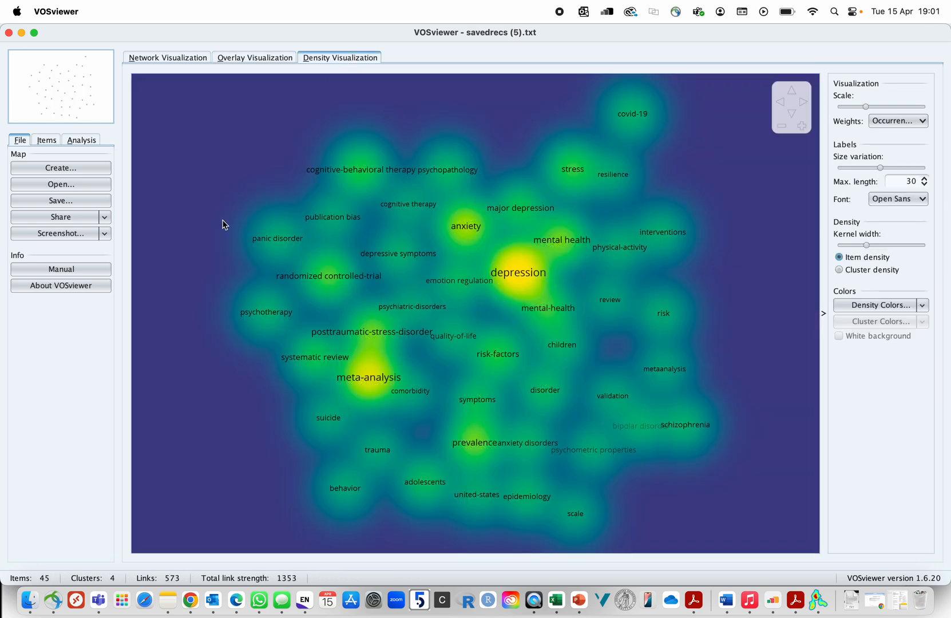
# In the network visualization, increase the scale slightly and reduce the size variation of the labels.
pyautogui.click(175, 60)
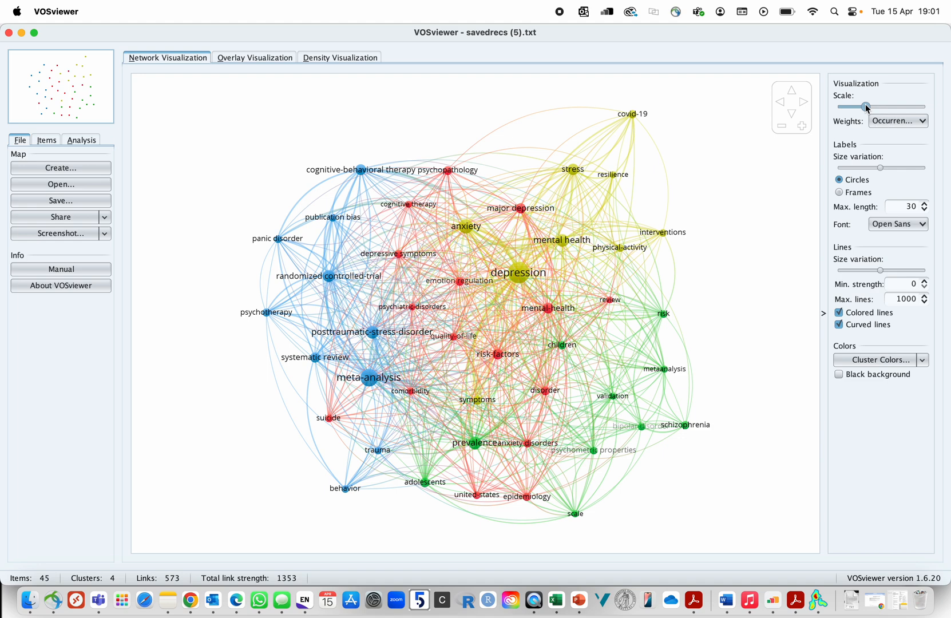
pyautogui.moveTo(866, 107)
pyautogui.mouseDown()
pyautogui.moveTo(892, 107)
pyautogui.moveTo(877, 106)
pyautogui.mouseUp()
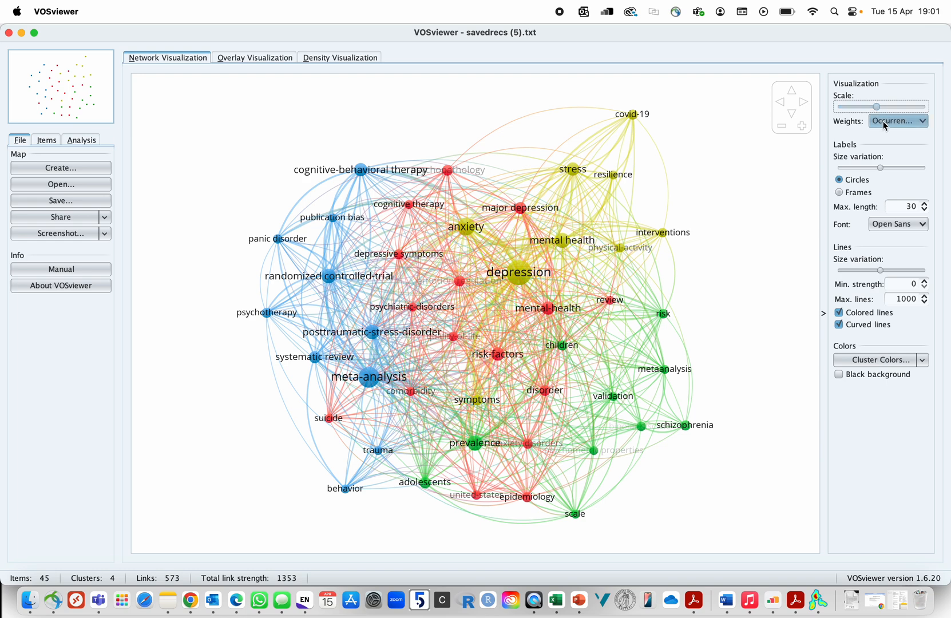
pyautogui.moveTo(878, 167); pyautogui.dragTo(856, 169)
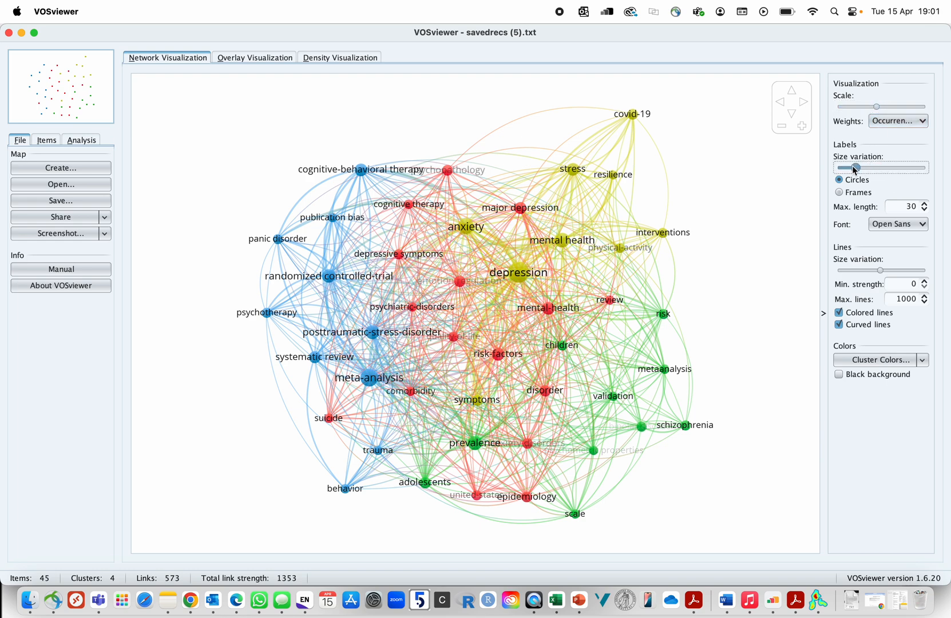
# Try displaying the network map's labels as frames and switch them back to circles.
pyautogui.click(840, 193)
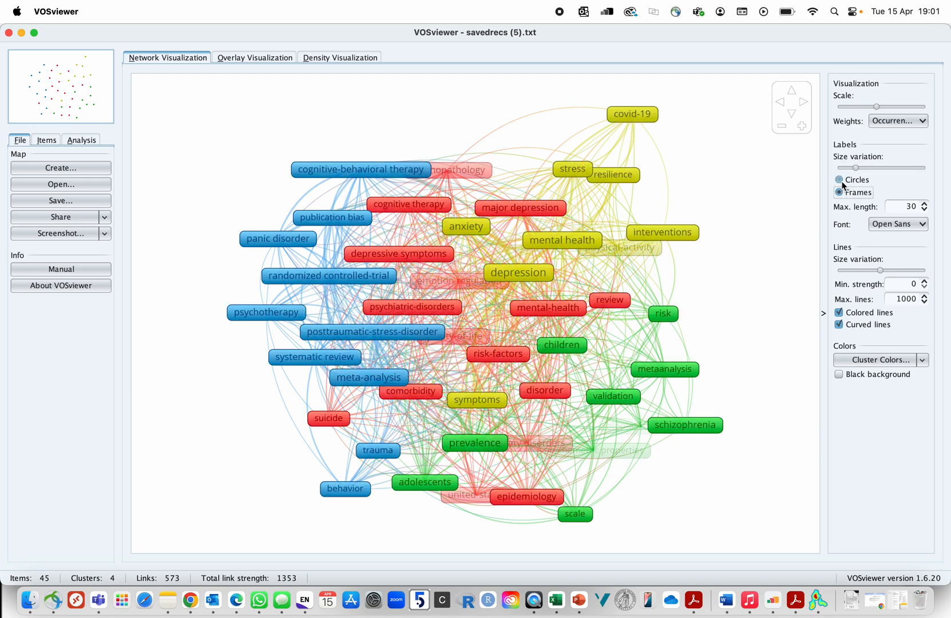
pyautogui.click(858, 185)
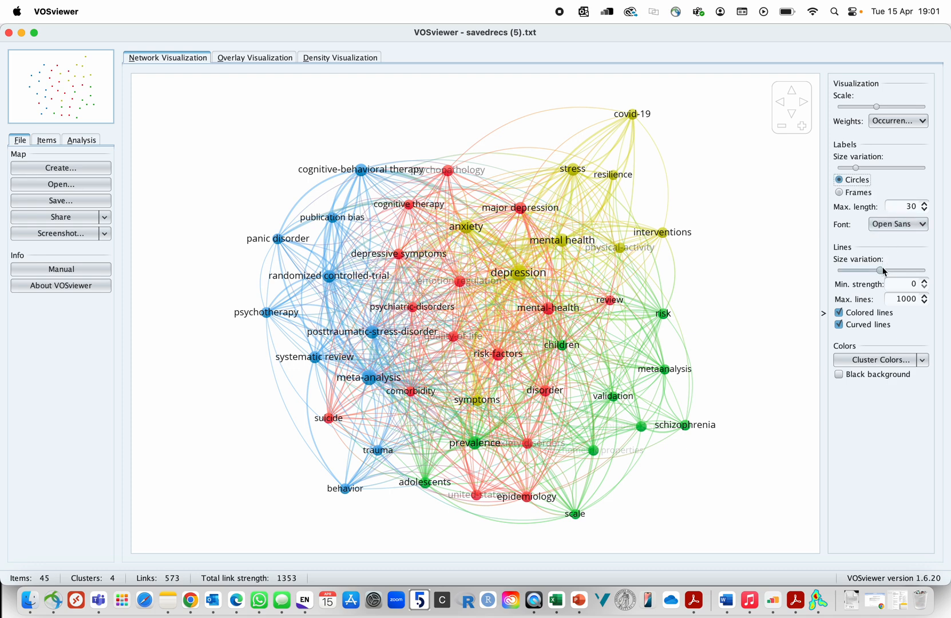
# Try the network map with uncolored lines and with straight lines, restoring the colored and curved line options.
pyautogui.moveTo(885, 275)
pyautogui.click(839, 313)
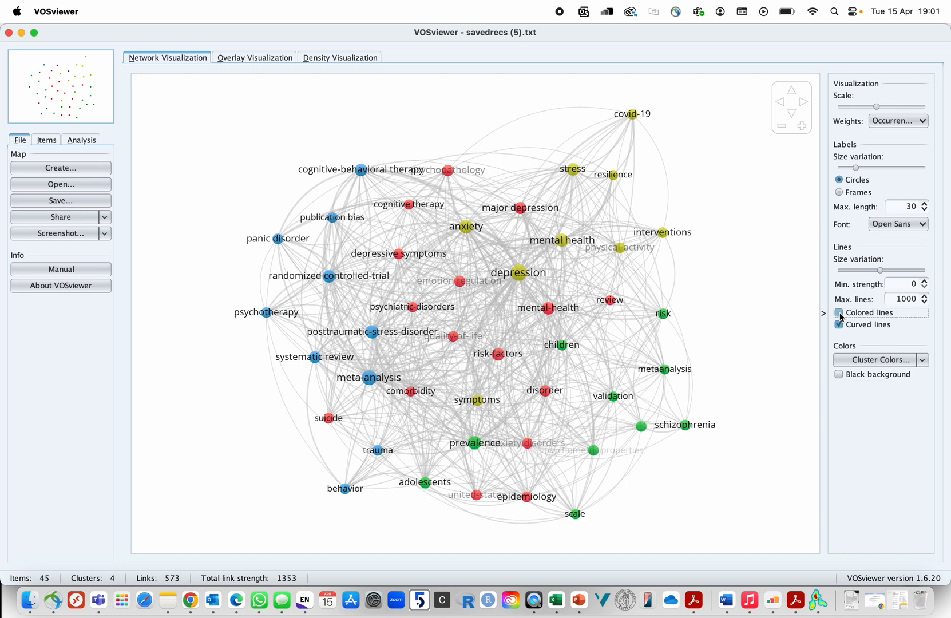
pyautogui.click(839, 313)
pyautogui.click(839, 325)
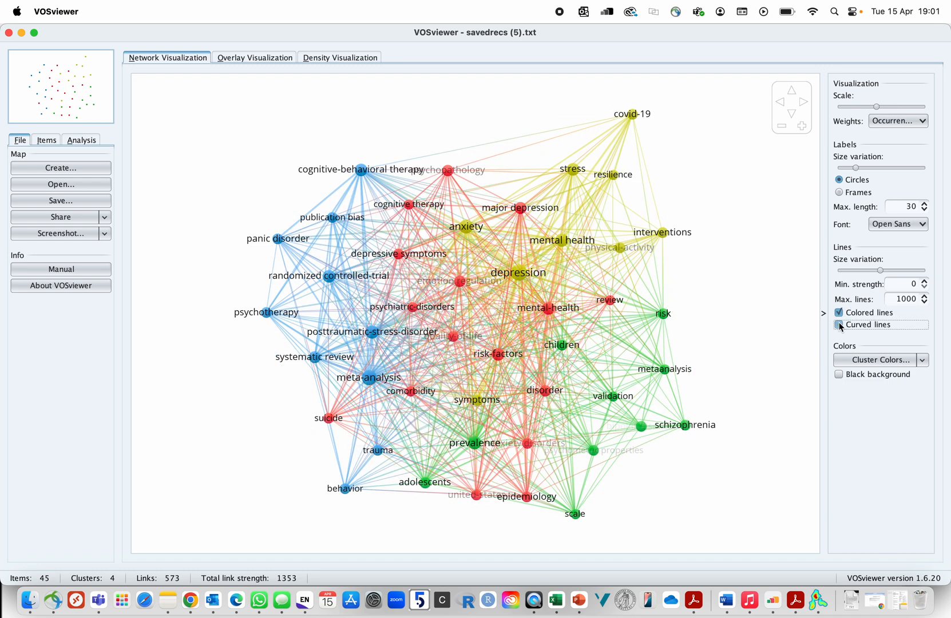
pyautogui.click(839, 324)
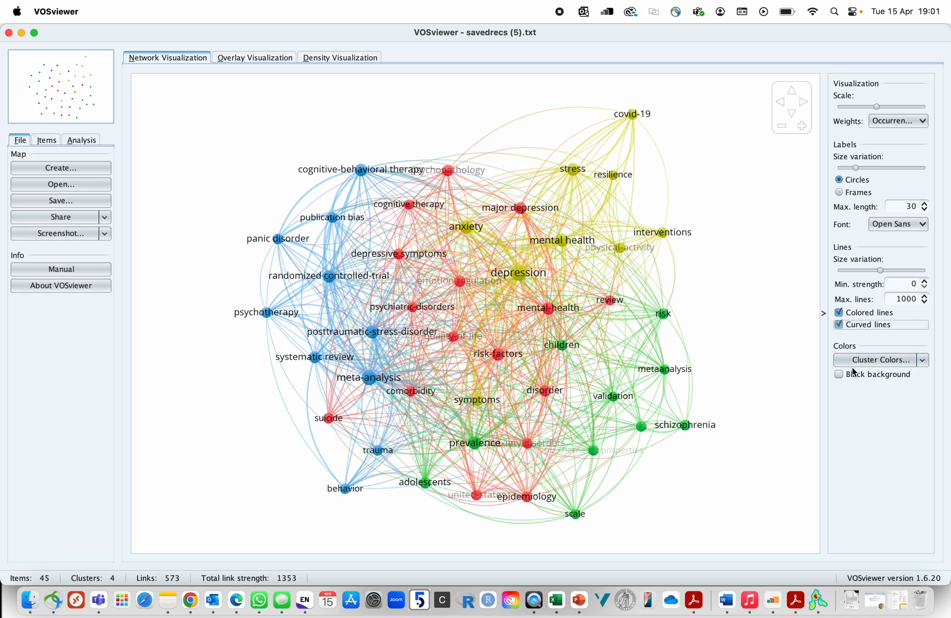
# Change the color of Cluster 3 to a light purple and close the cluster color editor.
pyautogui.click(877, 367)
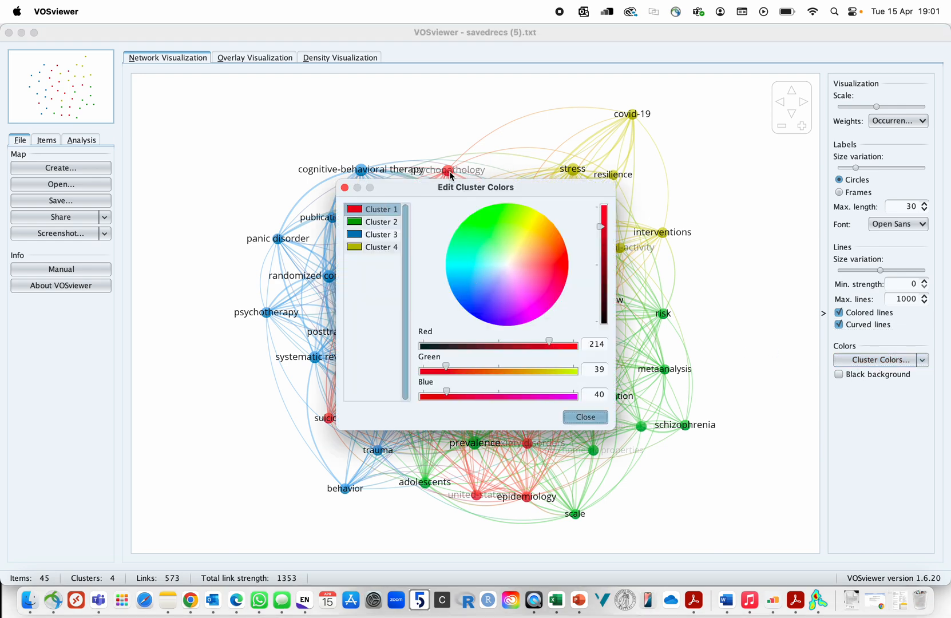
pyautogui.click(359, 235)
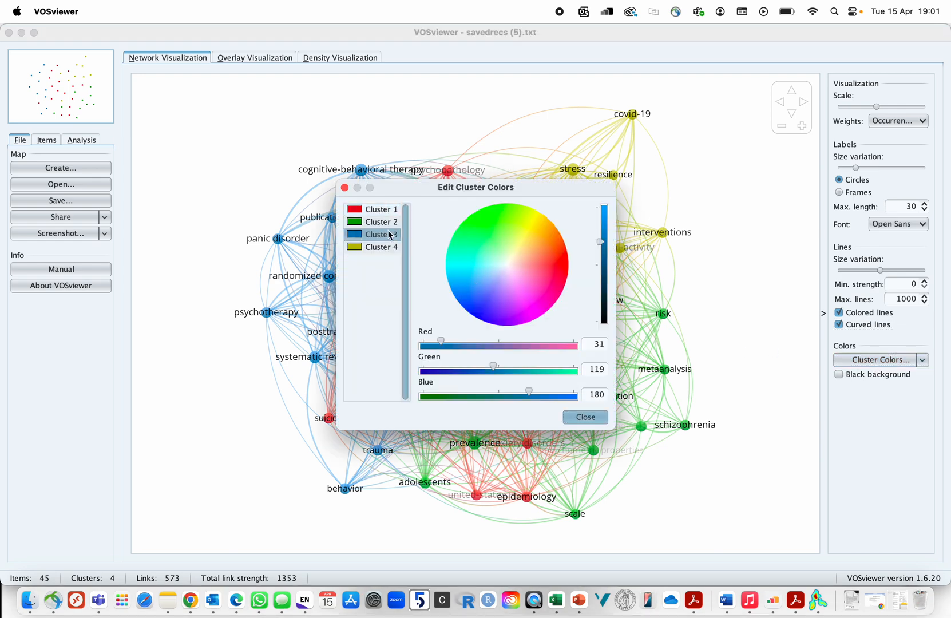
pyautogui.click(520, 284)
pyautogui.click(577, 419)
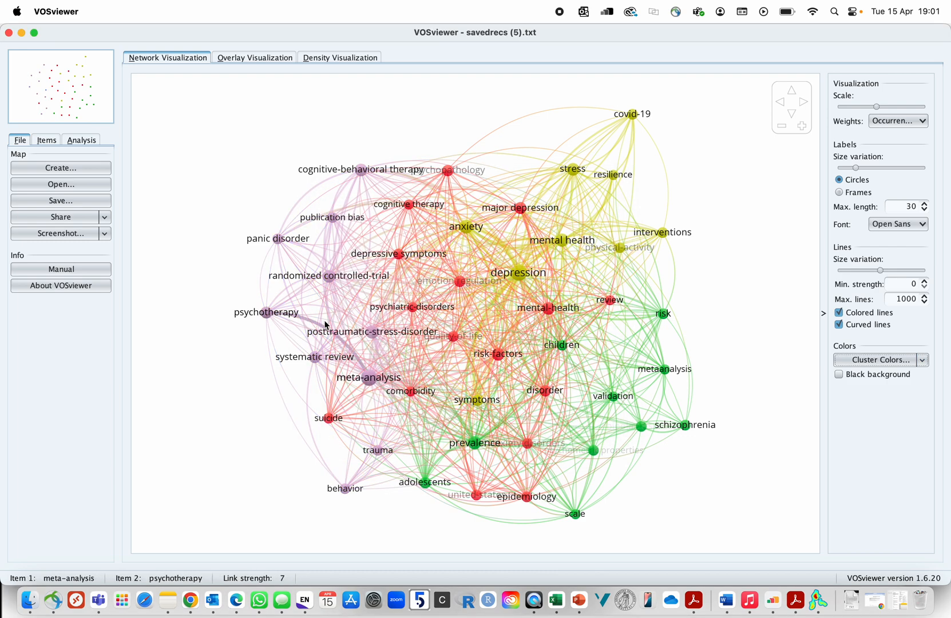
# Show the network labels as frames while trying a black background, and restore the white background.
pyautogui.click(840, 374)
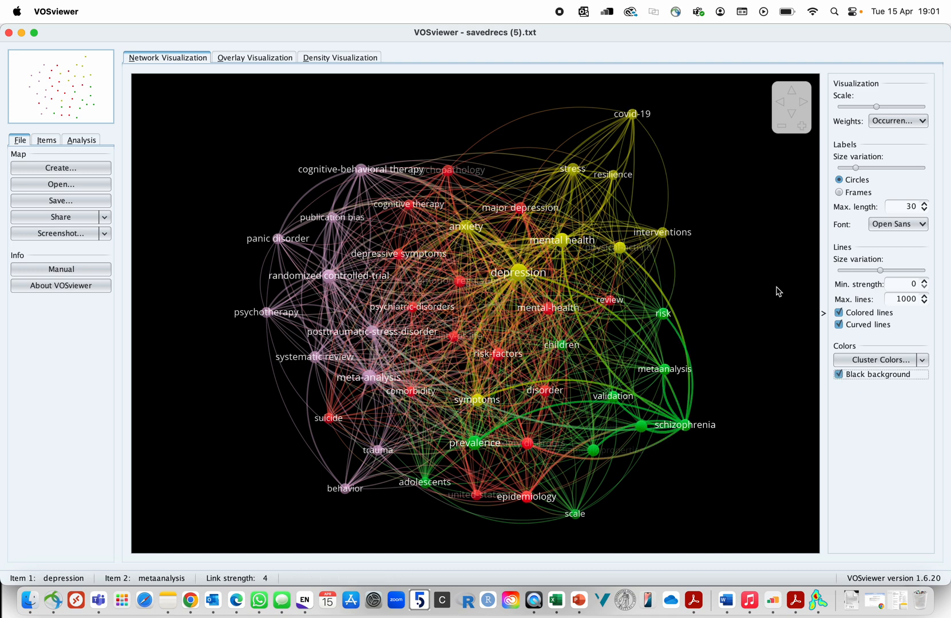
pyautogui.click(859, 195)
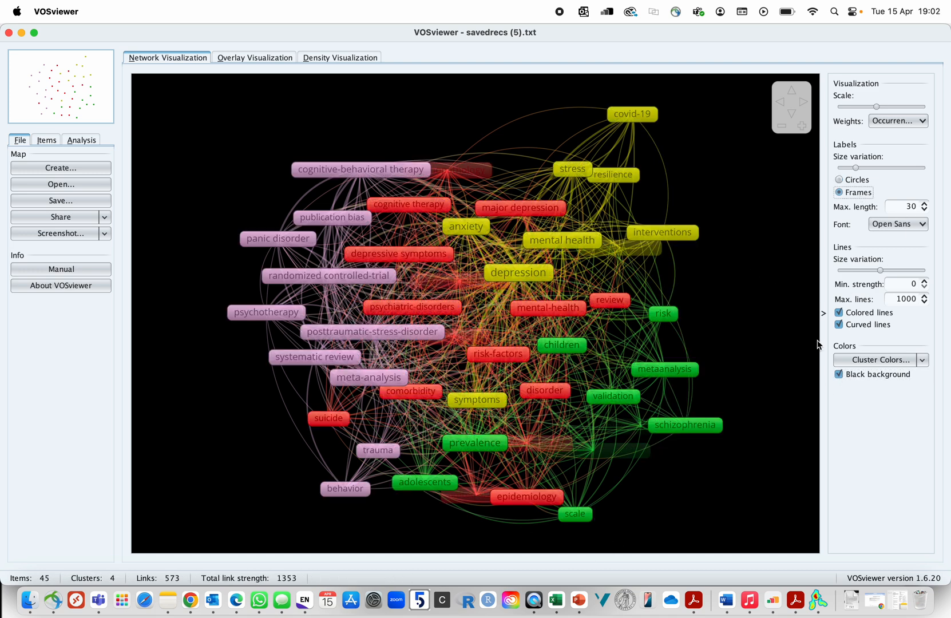
pyautogui.click(839, 374)
# View the overlay and density visualizations of the map and return to the network visualization.
pyautogui.click(262, 58)
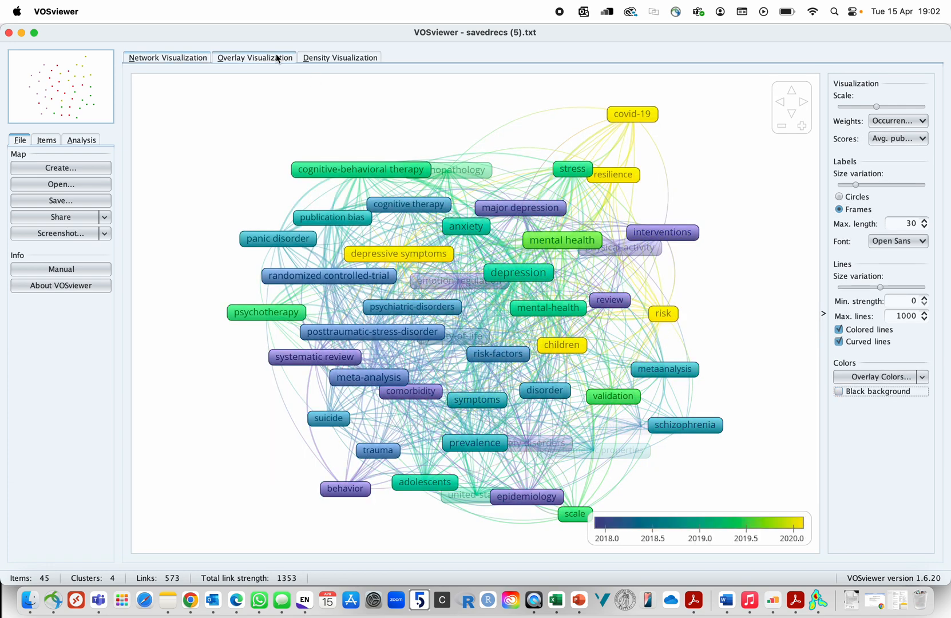
pyautogui.click(338, 62)
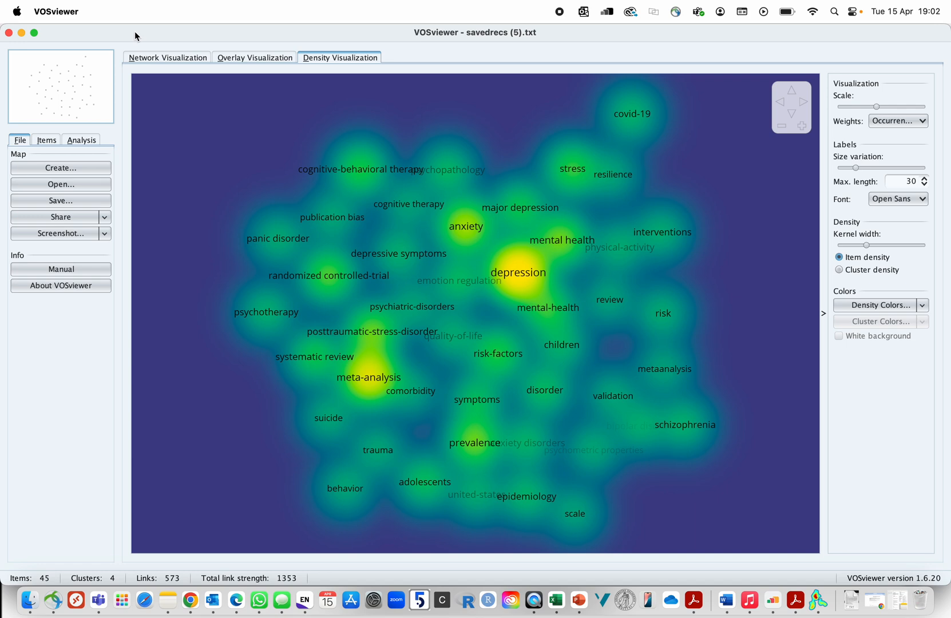
pyautogui.click(156, 57)
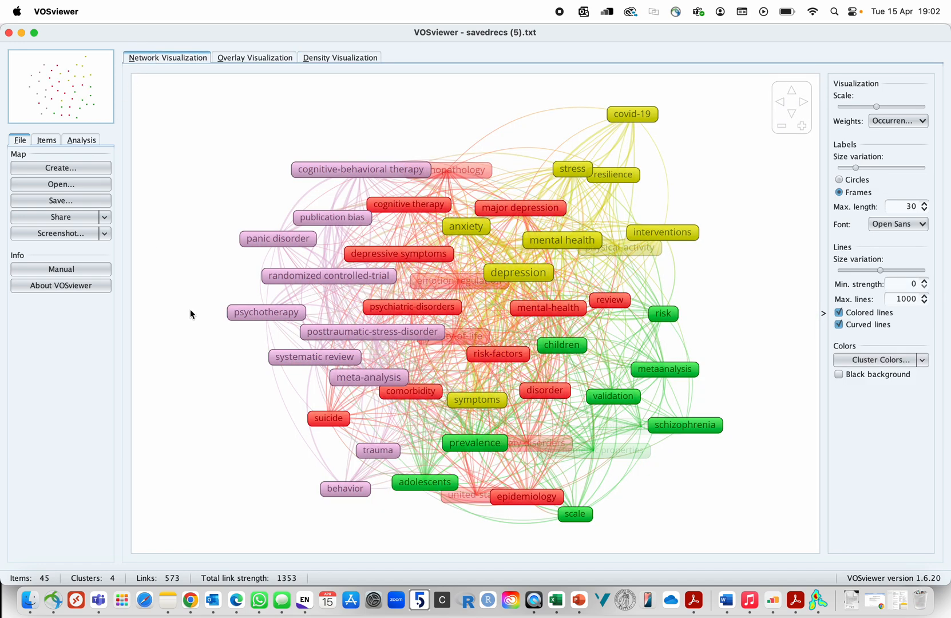
# Look through the items in each cluster and the normalization, layout and clustering settings of the map.
pyautogui.click(47, 141)
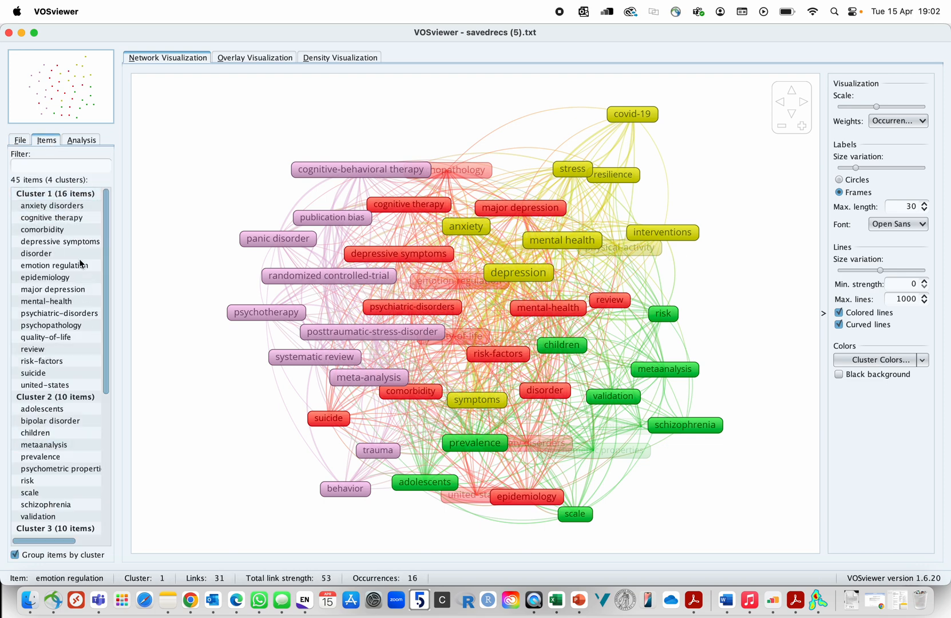
pyautogui.scroll(-5, 44, 491)
pyautogui.scroll(-4, 44, 490)
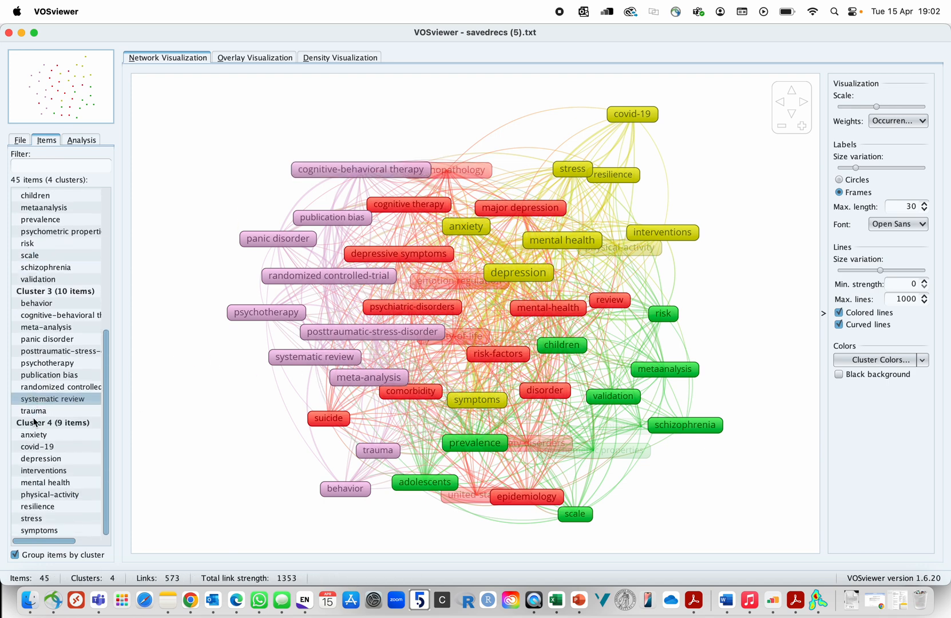
pyautogui.click(81, 140)
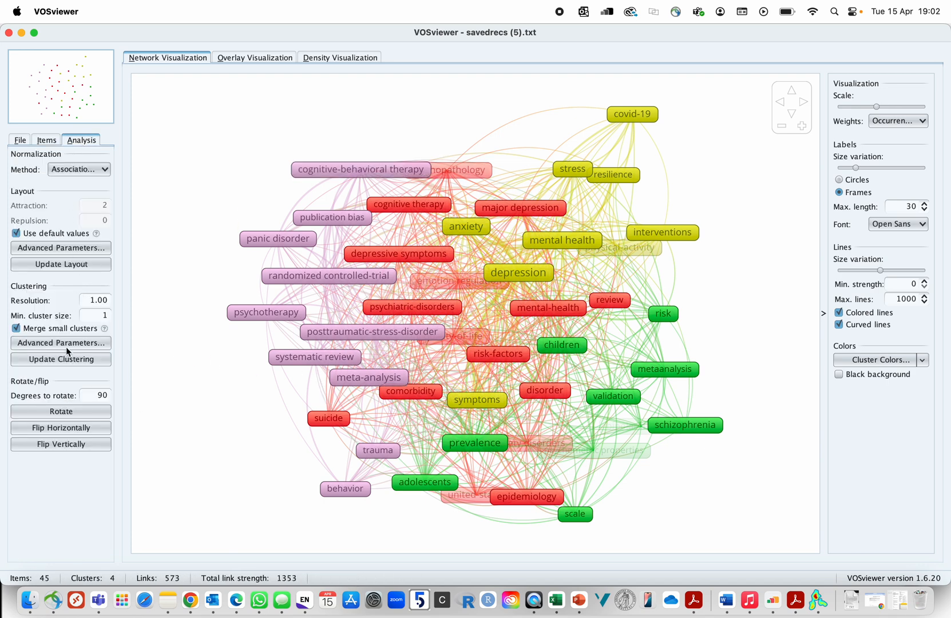
pyautogui.click(20, 140)
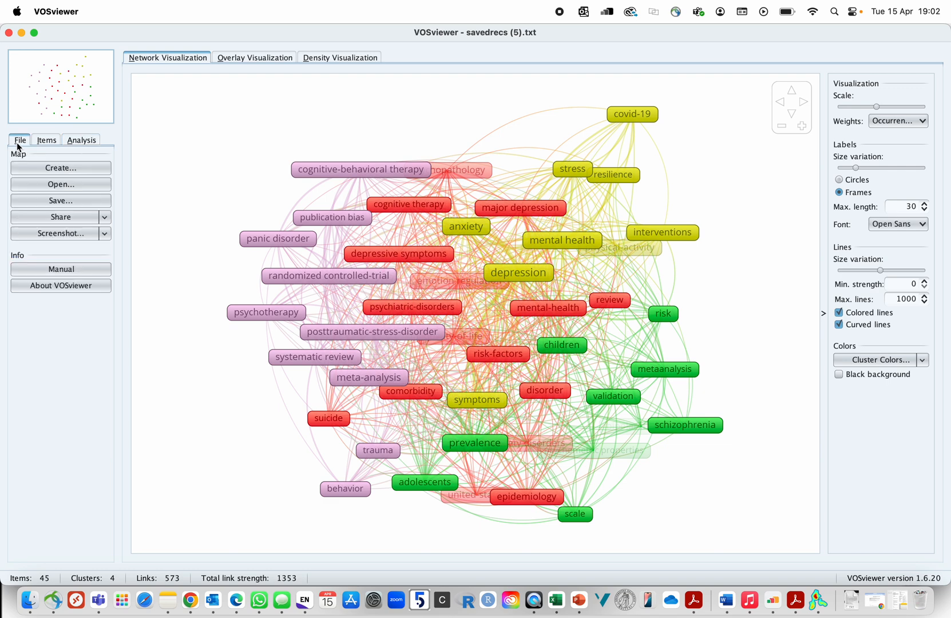
pyautogui.click(48, 270)
pyautogui.moveTo(402, 336)
pyautogui.click(48, 141)
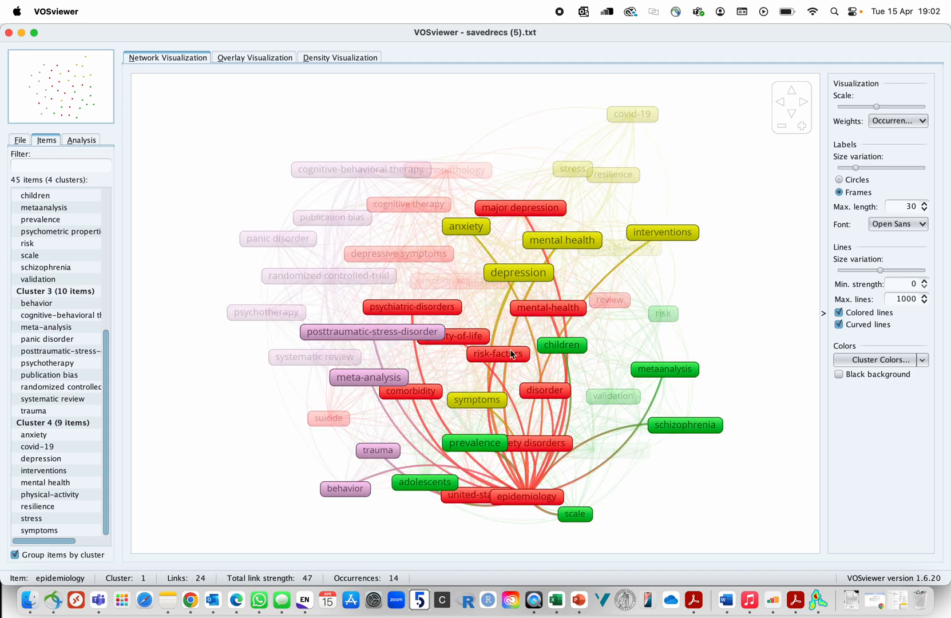
# Start a new bibliographic map from the Web of Science file savedrecs (5).txt, using co-occurrence, all keywords and full counting.
pyautogui.click(26, 141)
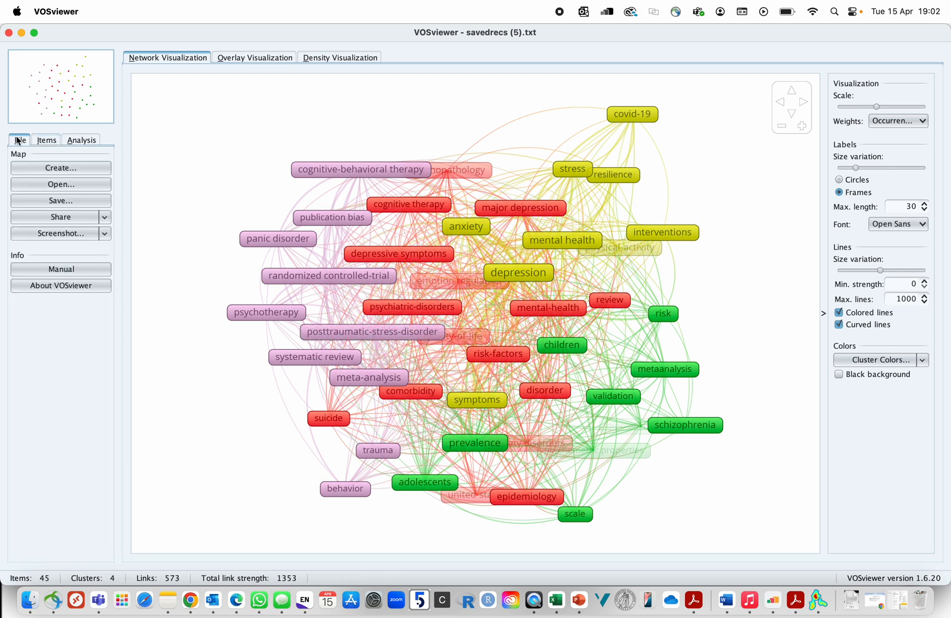
pyautogui.click(43, 167)
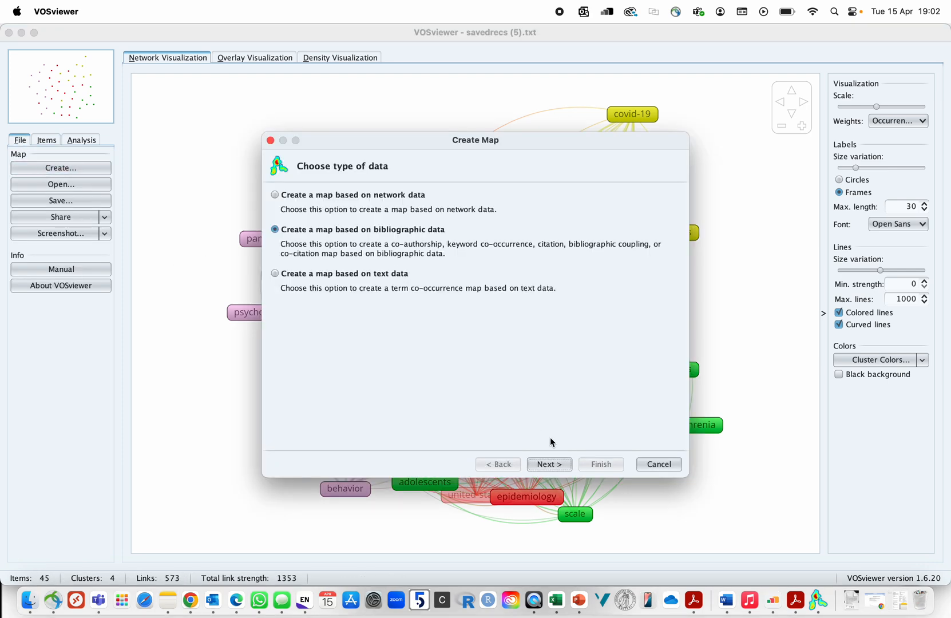
pyautogui.click(550, 465)
pyautogui.click(550, 465)
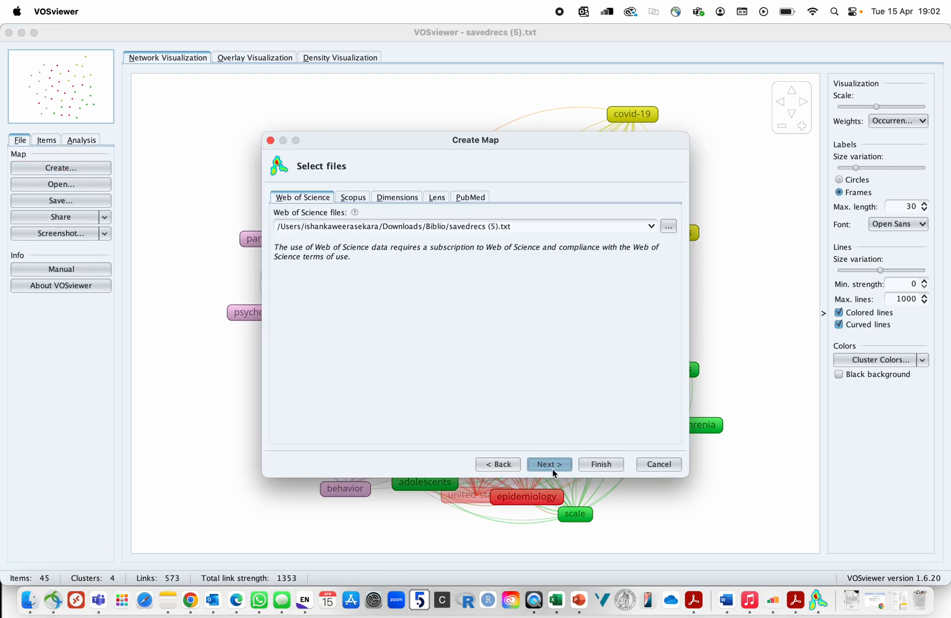
pyautogui.click(550, 464)
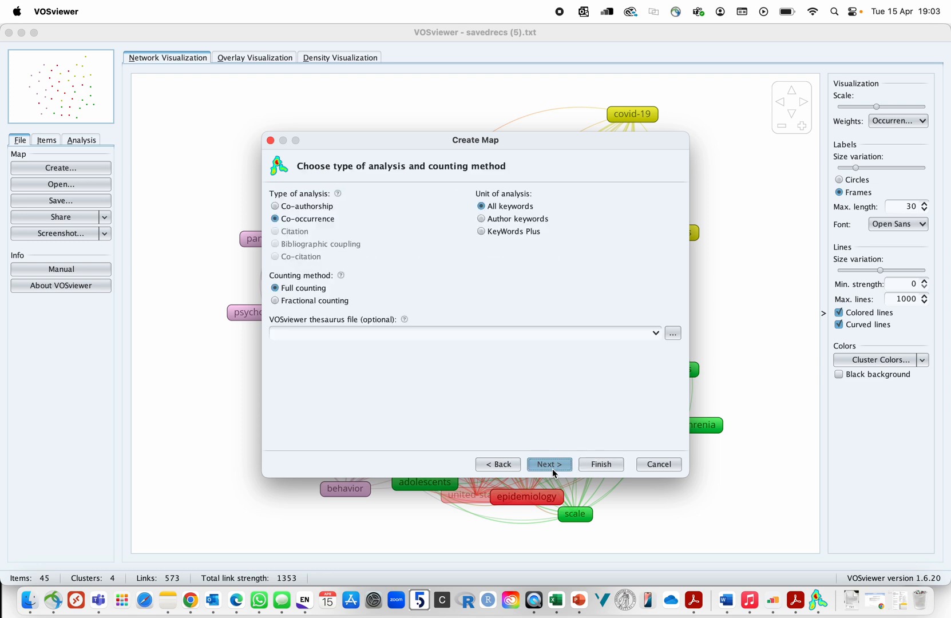
pyautogui.click(552, 469)
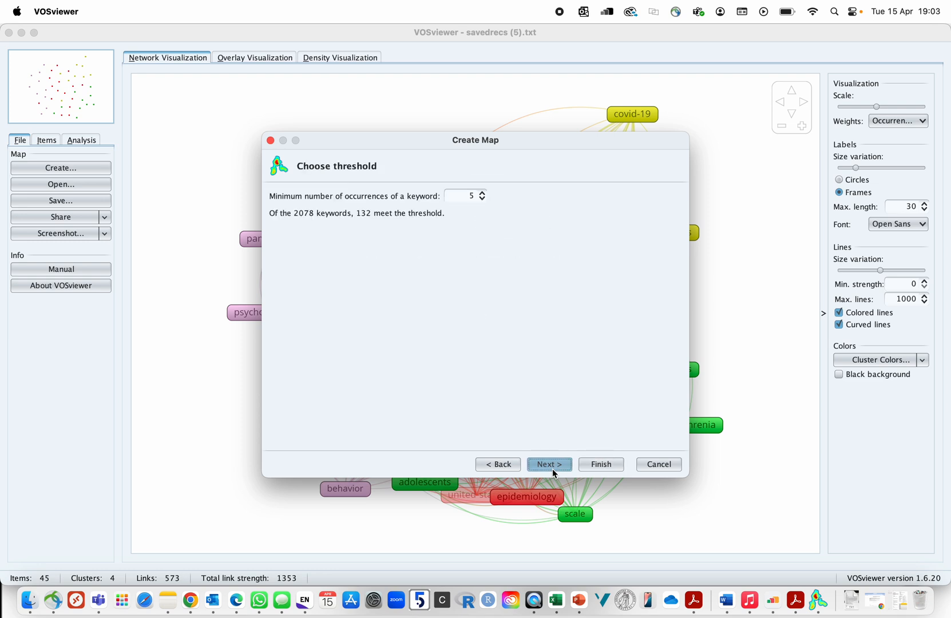
# Raise the minimum number of keyword occurrences and continue with 46 keywords to the keyword verification list.
pyautogui.doubleClick(487, 194)
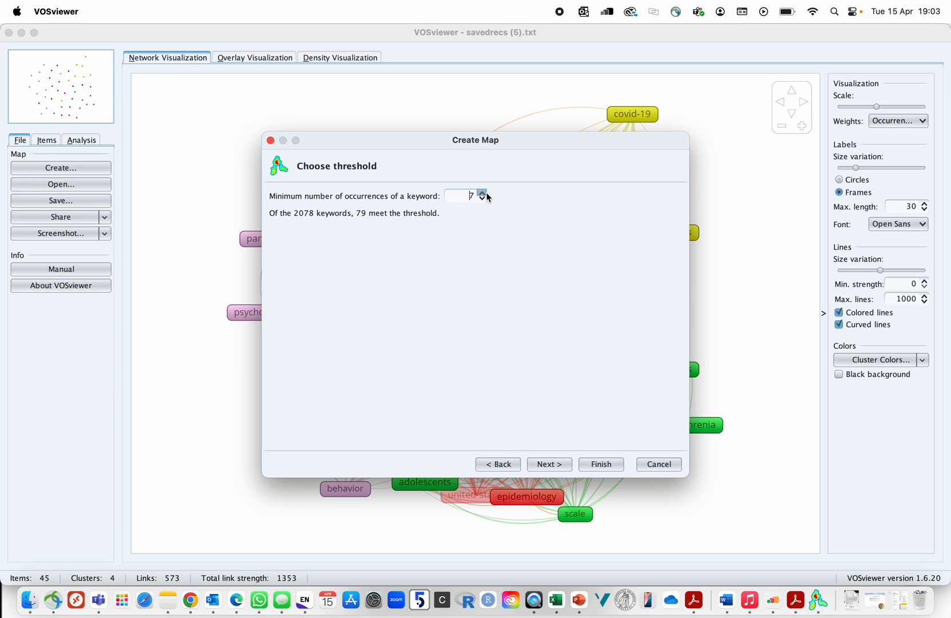
pyautogui.click(487, 194)
pyautogui.click(484, 199)
pyautogui.click(545, 467)
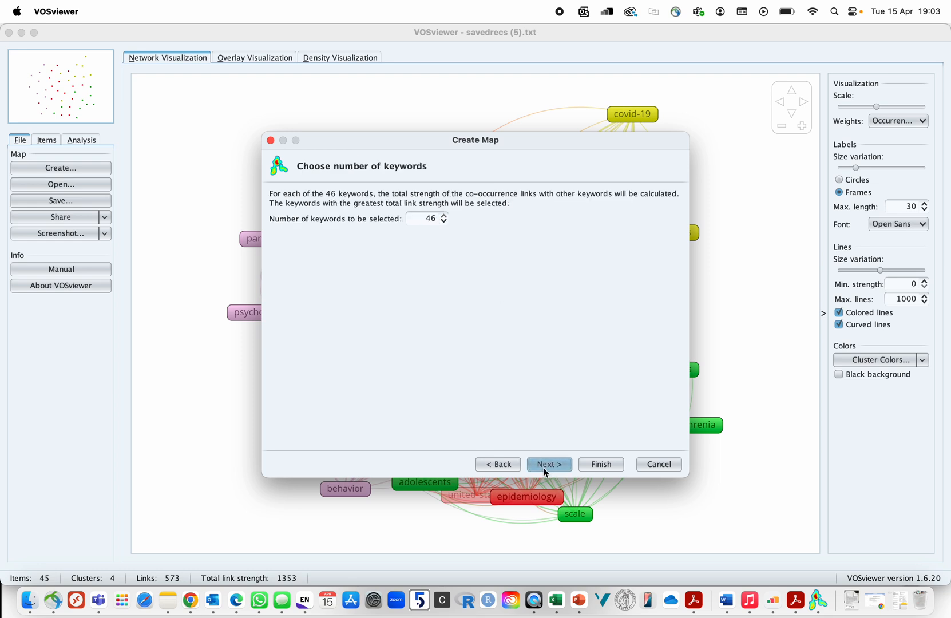
pyautogui.click(547, 465)
pyautogui.click(501, 397)
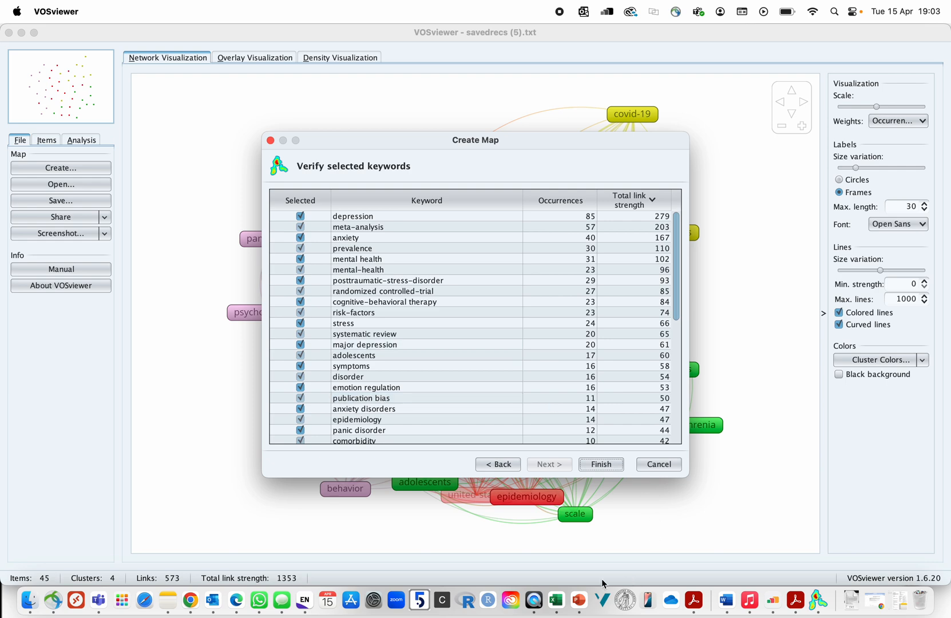
# Switch to Excel and clear the old label and replacement entries in A2:B4.
pyautogui.click(556, 600)
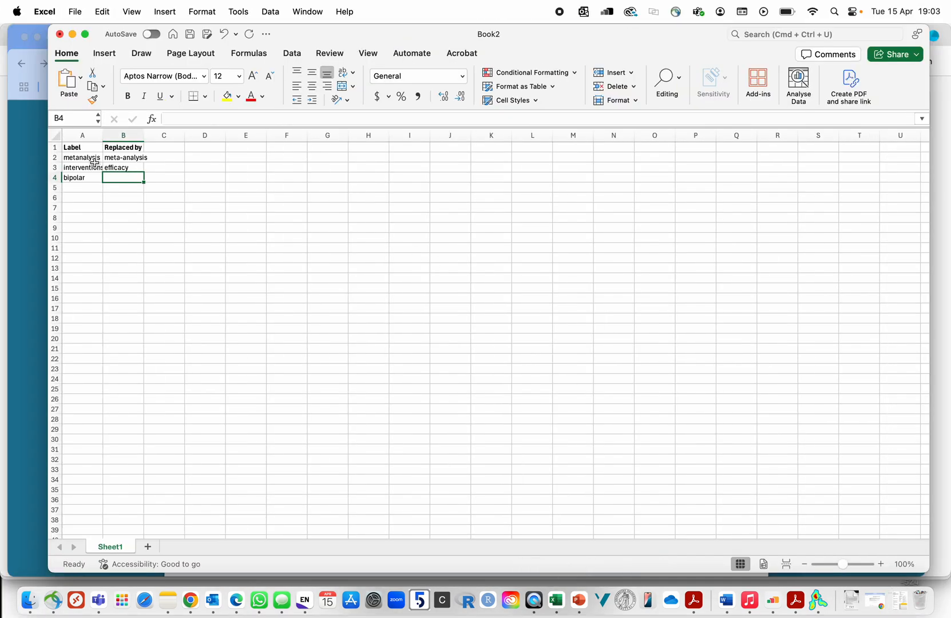
pyautogui.moveTo(95, 162); pyautogui.dragTo(113, 178)
pyautogui.press('BackSpace')
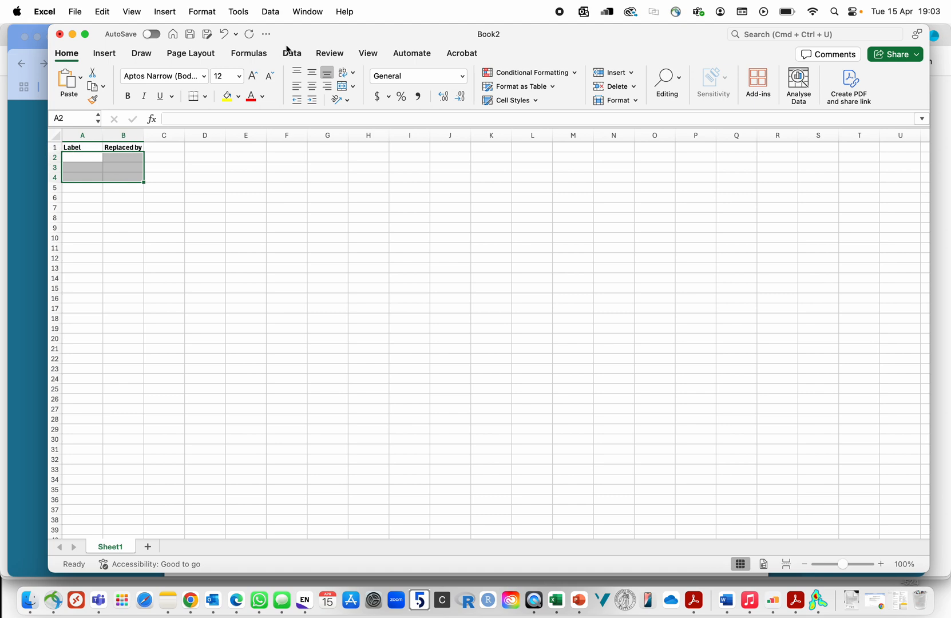
pyautogui.moveTo(314, 34); pyautogui.dragTo(346, 45)
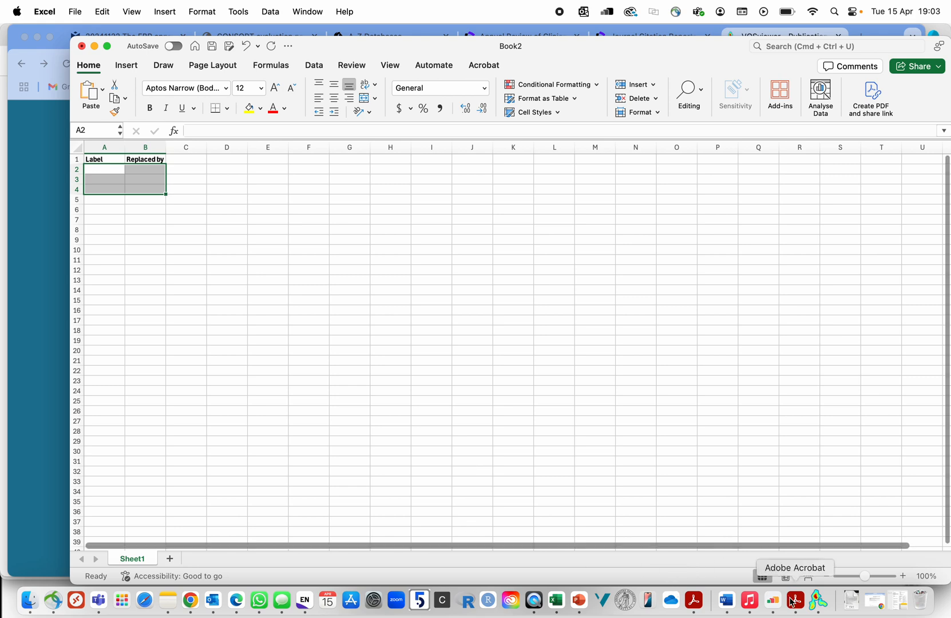
# Check the mental health variants in VOSviewer's keyword list and enter "mental health" as the label in Excel cell A2.
pyautogui.click(811, 599)
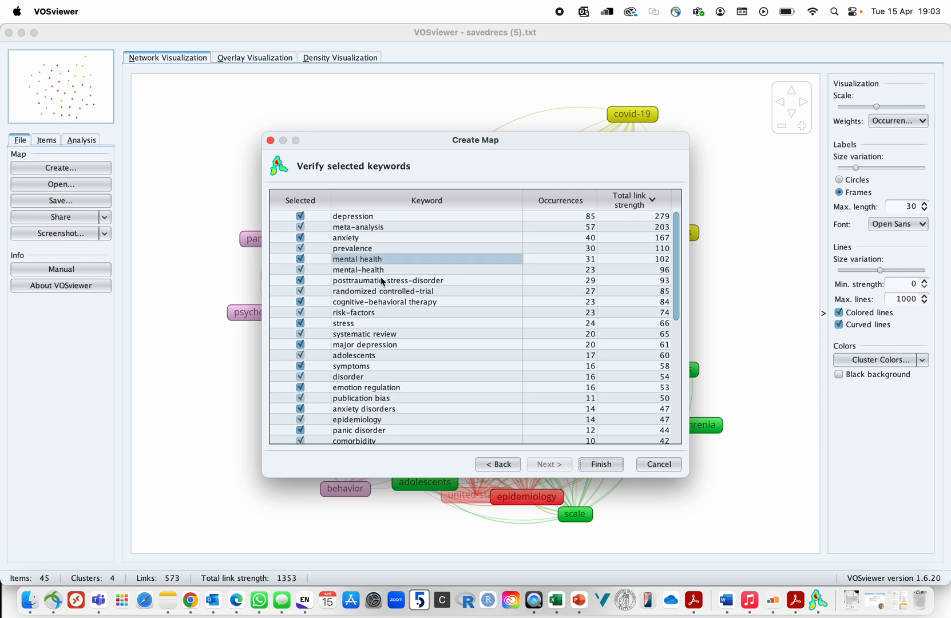
pyautogui.hotkey('ctrl', 'Left')
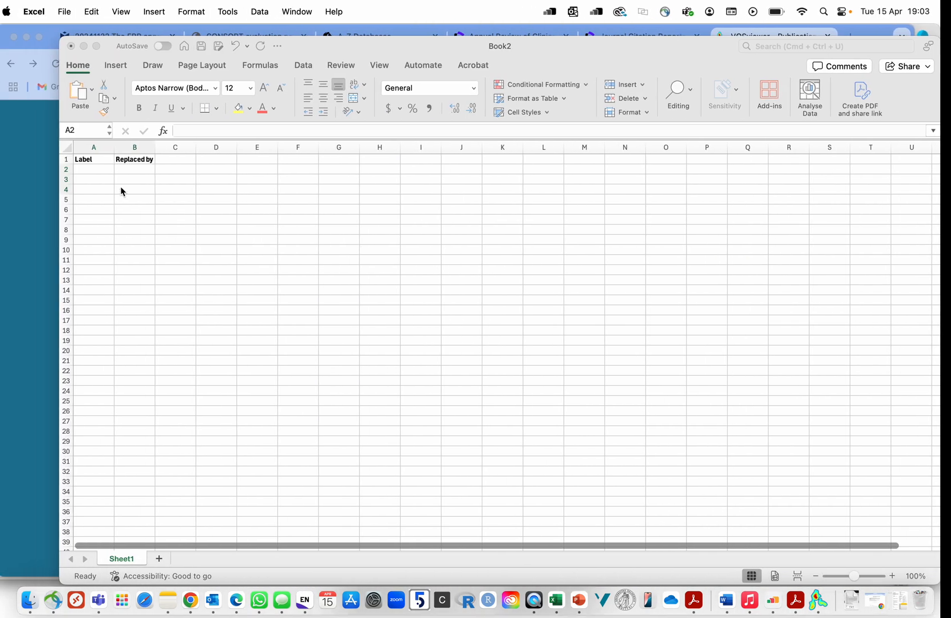
pyautogui.write('mental')
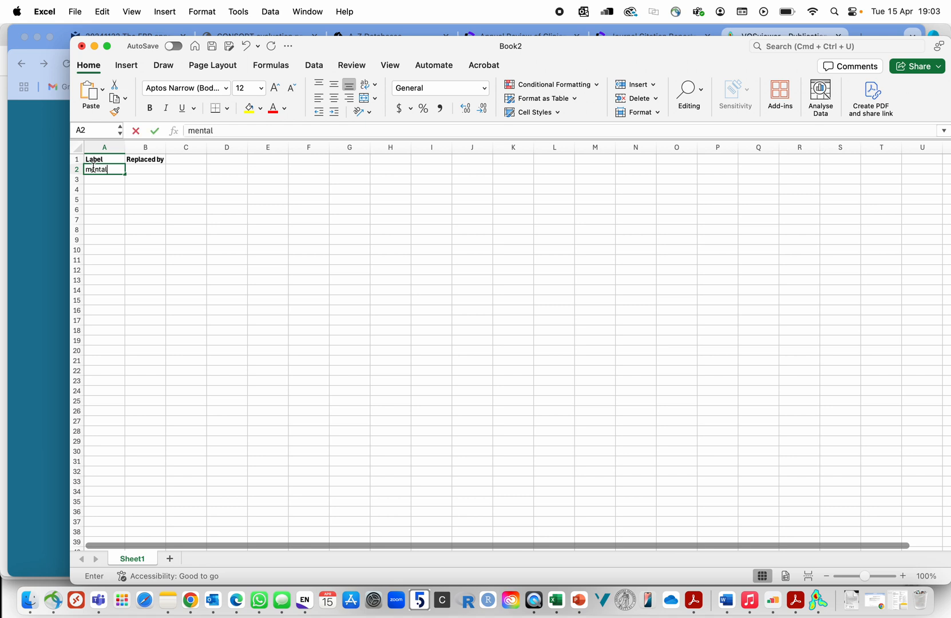
pyautogui.write(' heat')
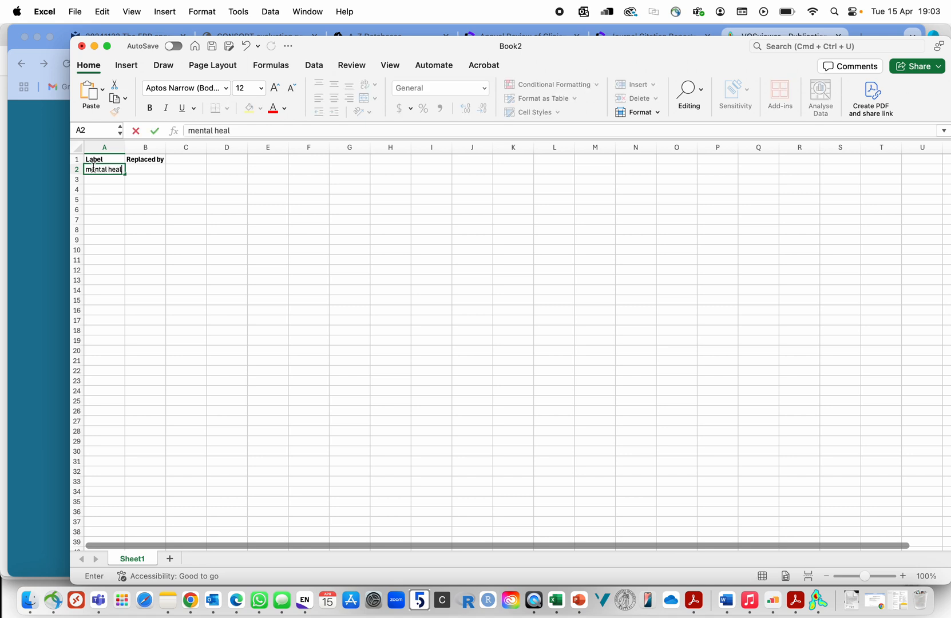
pyautogui.write('th')
# Enter "mental-health" in cell B2 as the replacement for the mental health label.
pyautogui.click(143, 177)
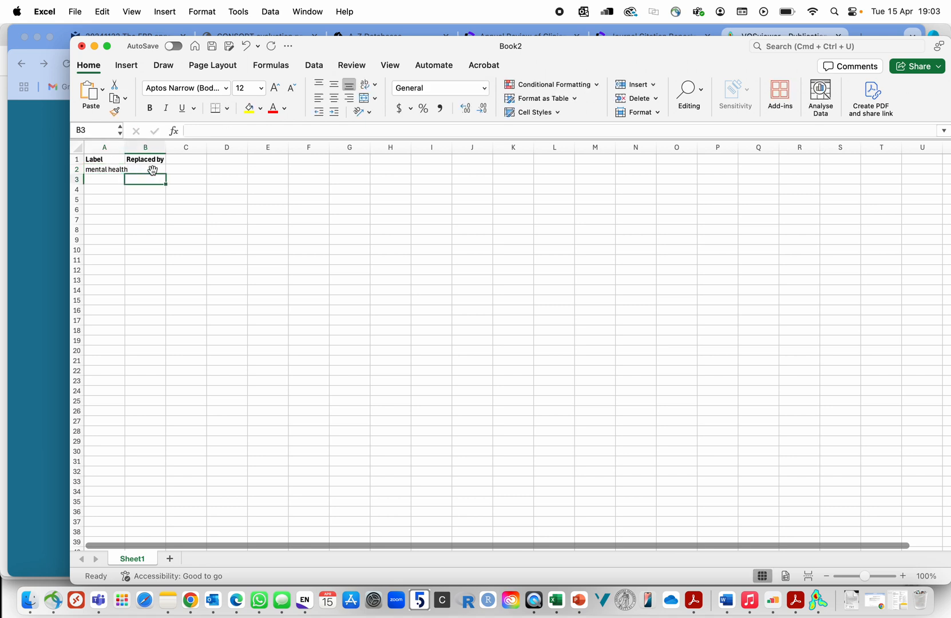
pyautogui.click(151, 170)
pyautogui.write('mental')
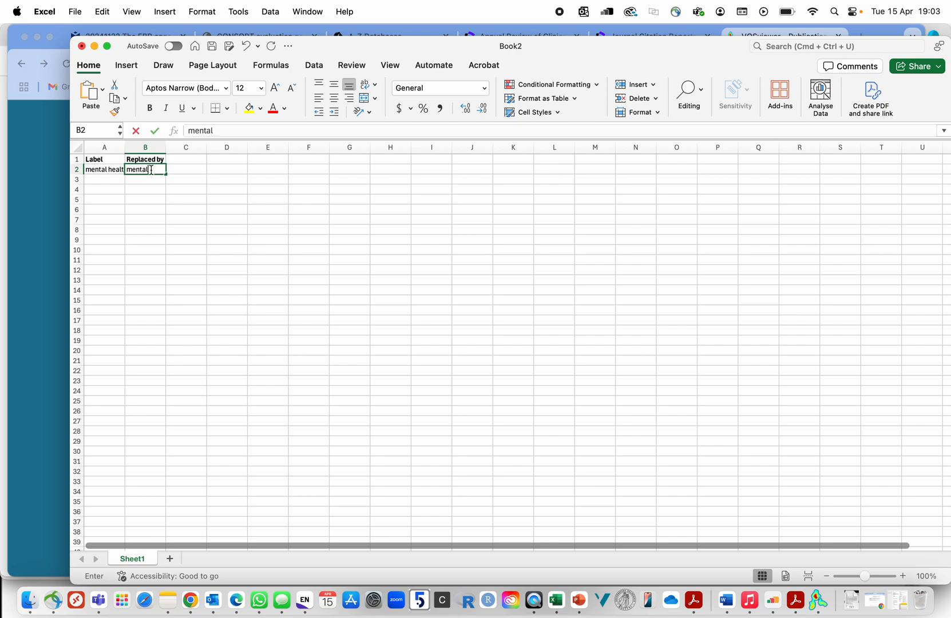
pyautogui.write('-health')
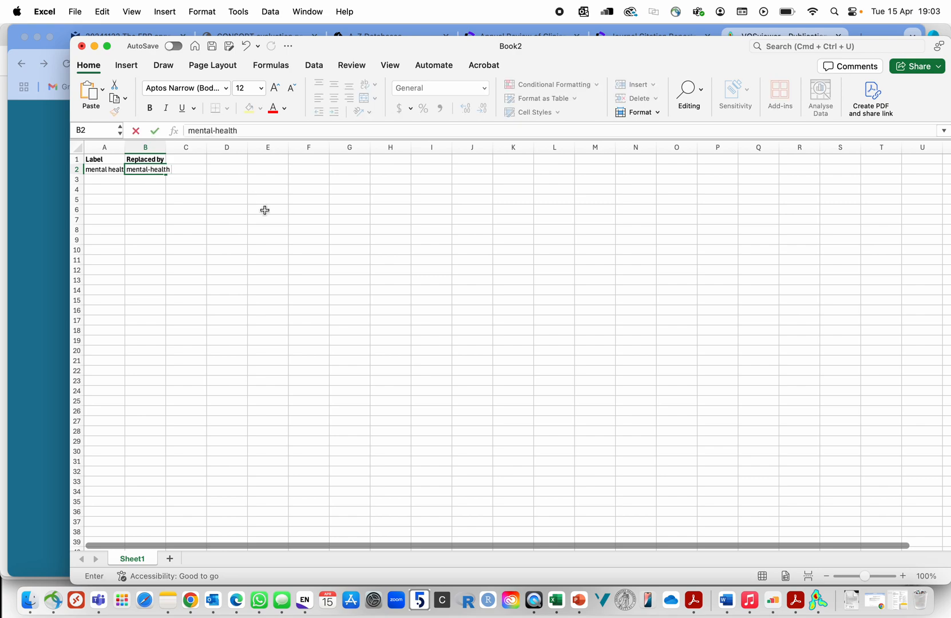
# Switch to VOSviewer and review the keyword verification list for further duplicates, comparing anxiety with anxiety disorders.
pyautogui.hotkey('ctrl', 'Up')
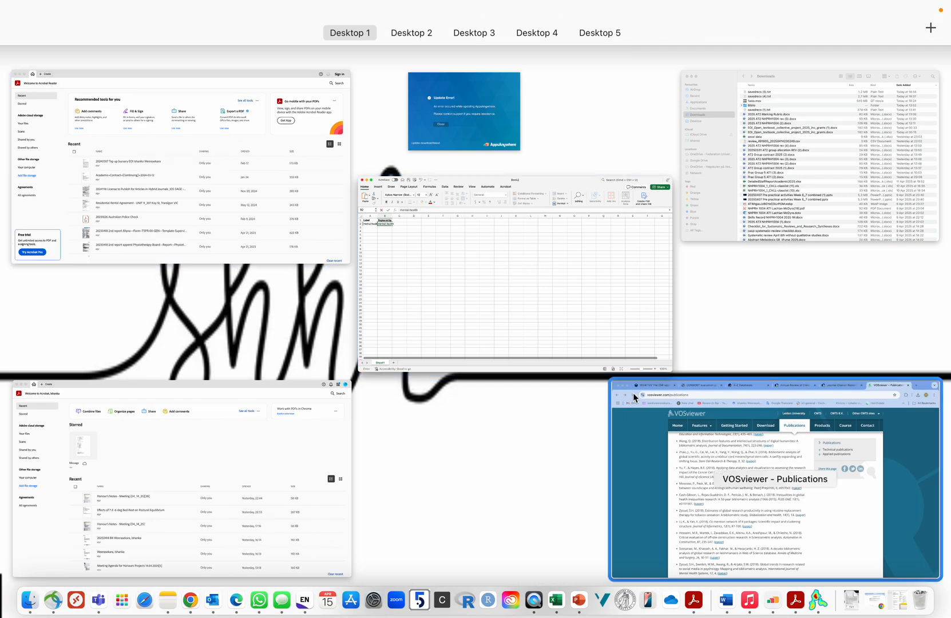
pyautogui.click(531, 314)
pyautogui.click(821, 609)
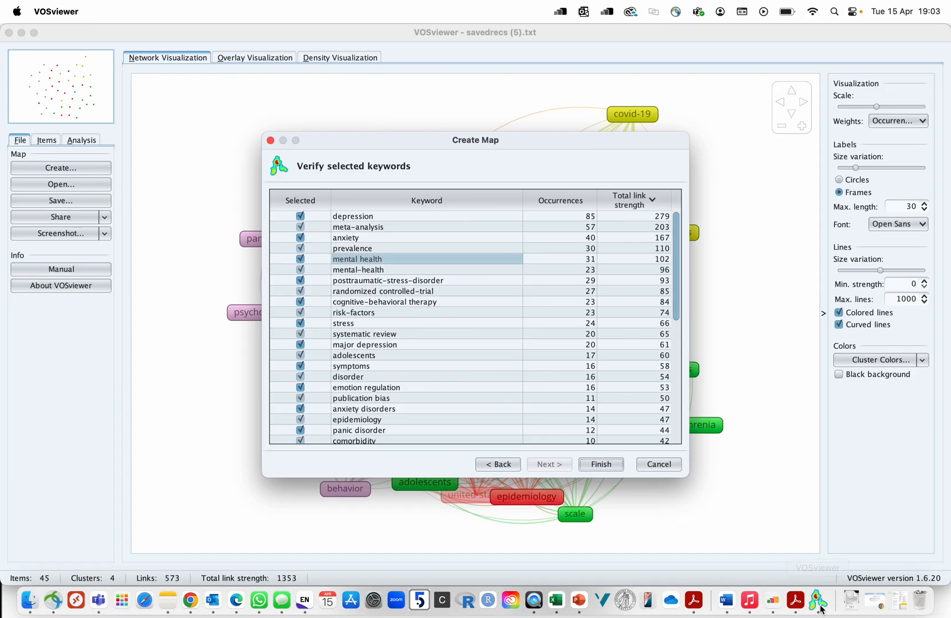
pyautogui.click(378, 270)
pyautogui.click(376, 281)
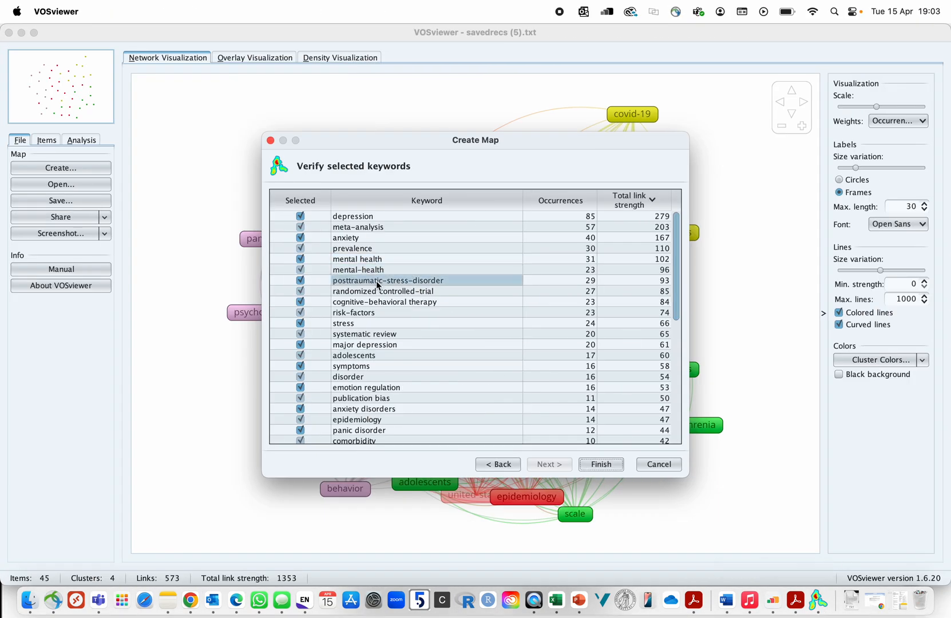
pyautogui.click(381, 291)
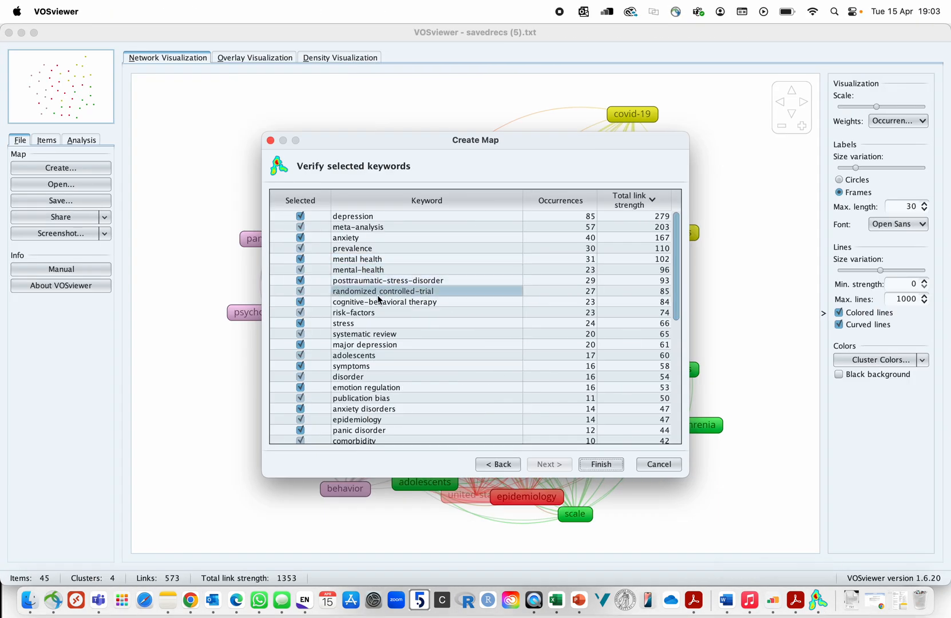
pyautogui.click(378, 302)
pyautogui.click(377, 323)
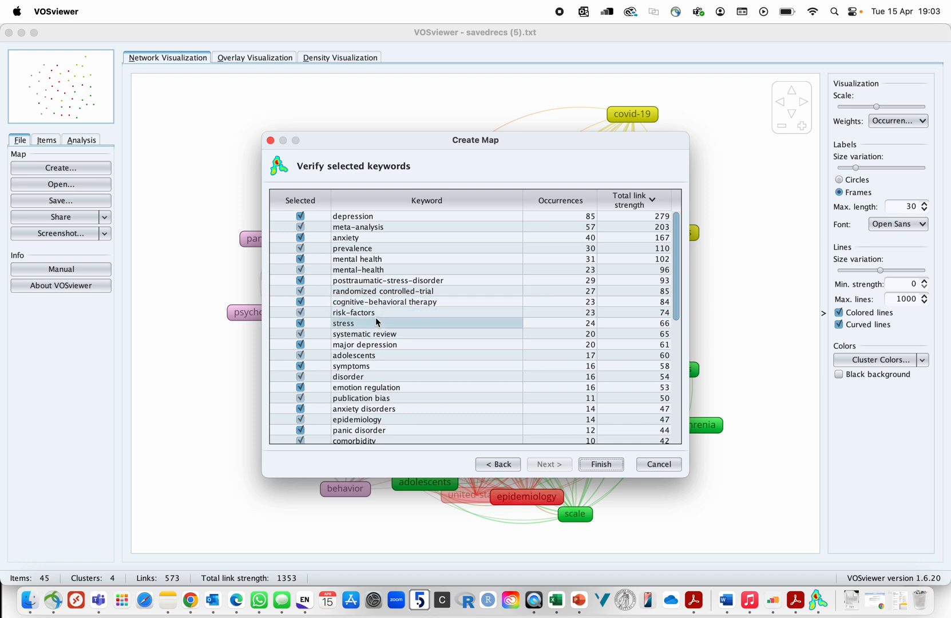
pyautogui.click(375, 335)
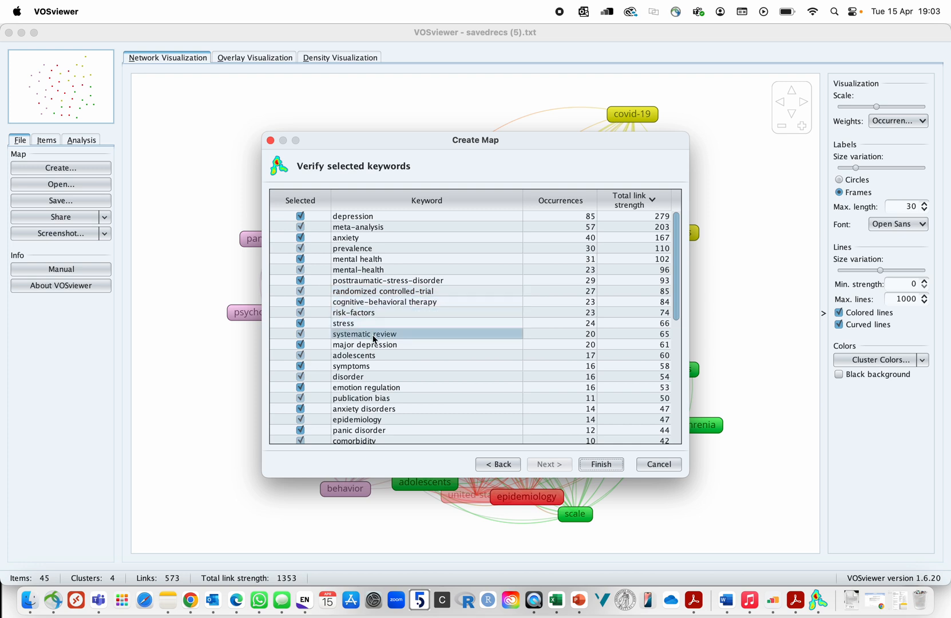
pyautogui.click(377, 345)
pyautogui.click(376, 351)
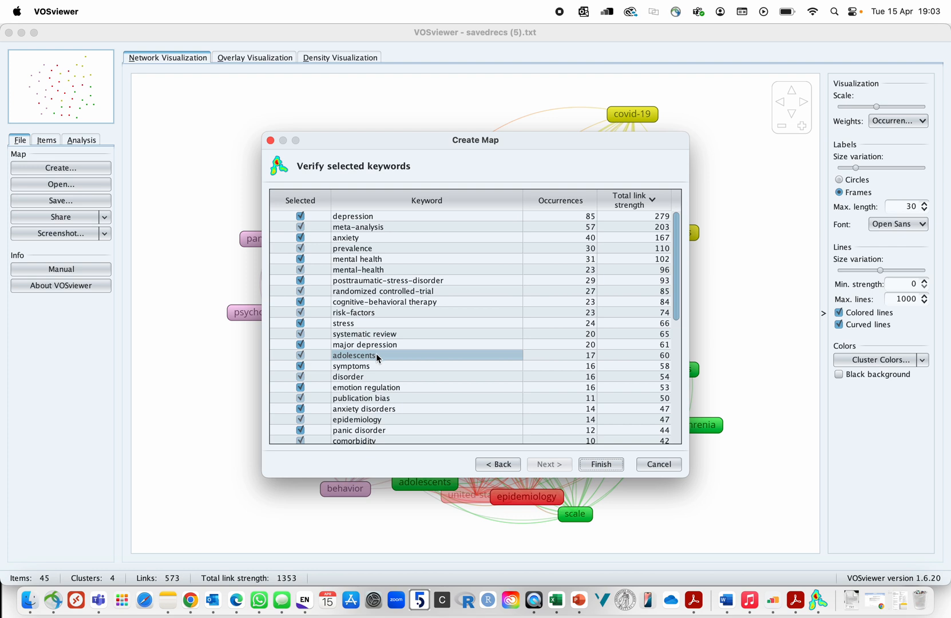
pyautogui.click(374, 377)
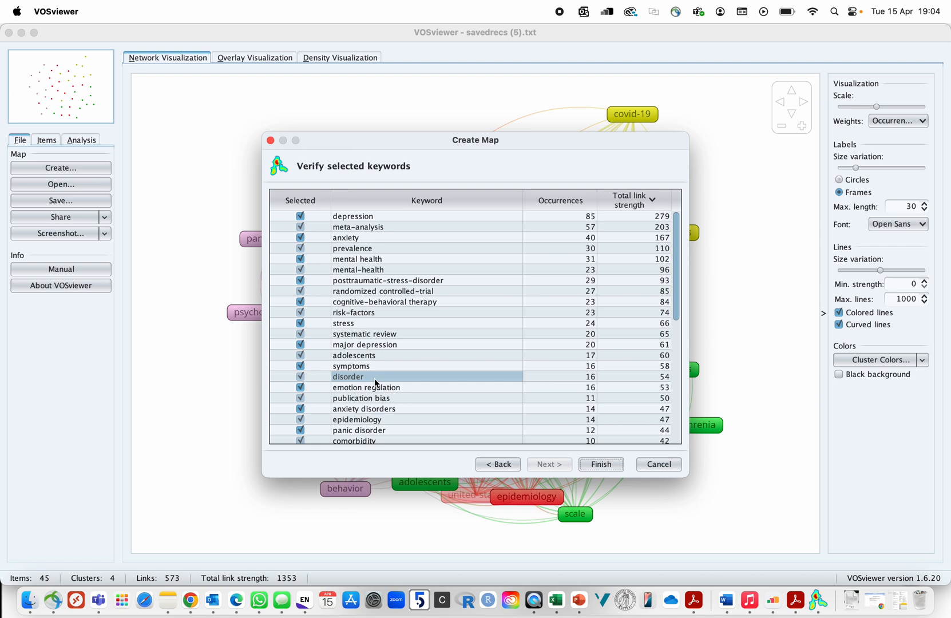
pyautogui.click(376, 388)
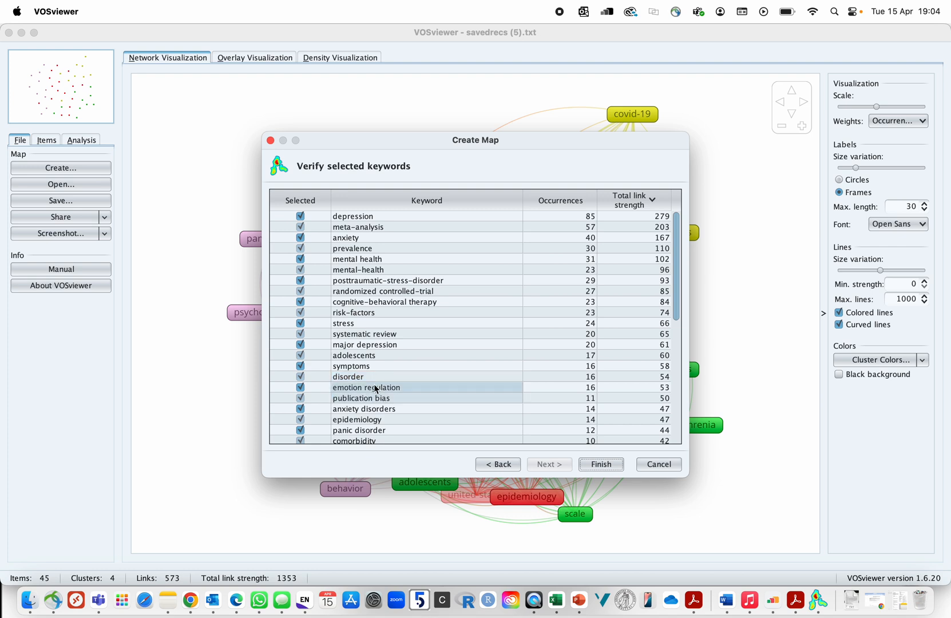
pyautogui.click(365, 248)
pyautogui.click(364, 238)
pyautogui.click(378, 419)
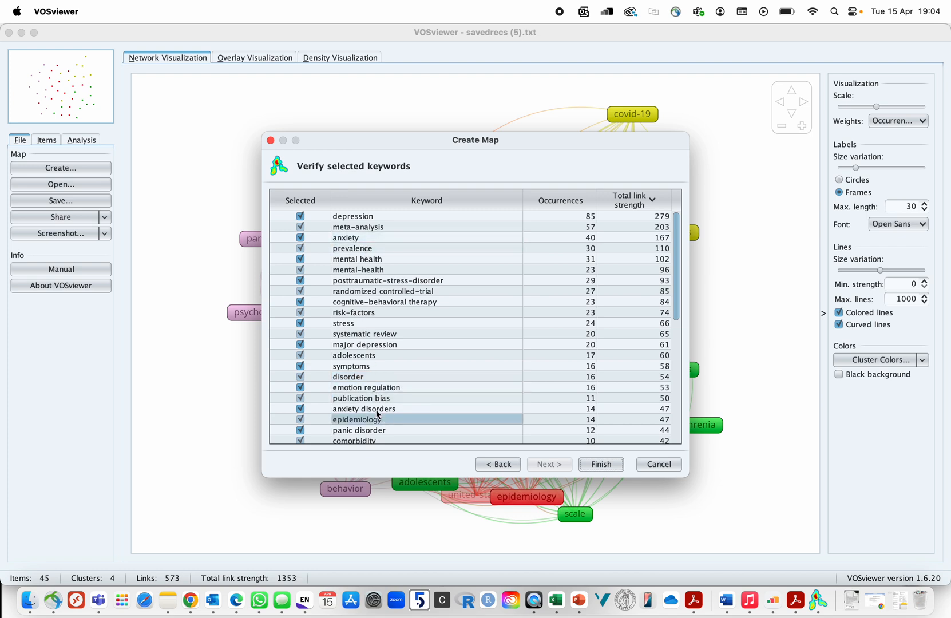
pyautogui.click(374, 410)
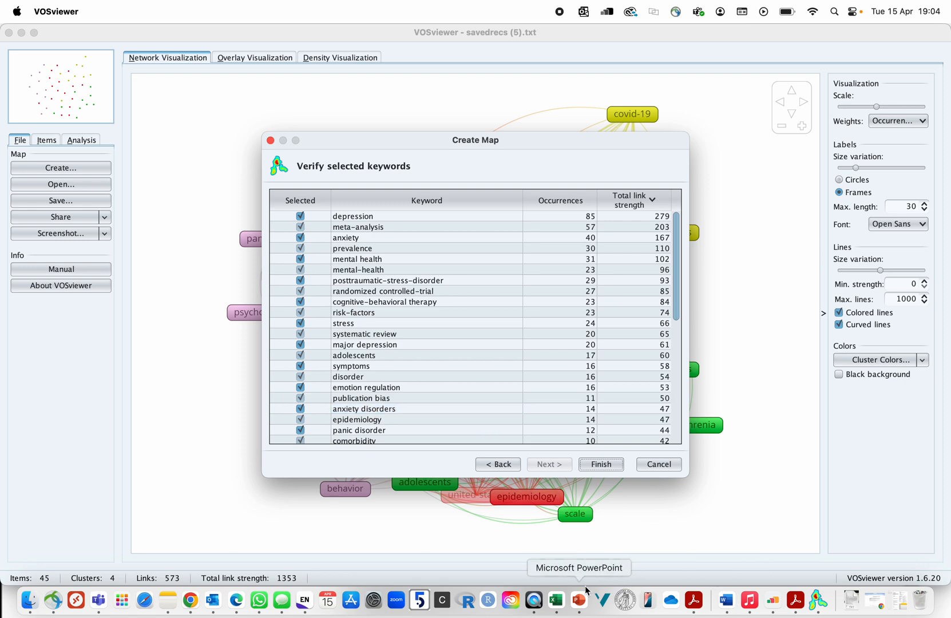
# Switch to Excel and fill row 3 with the label "anxiety disorders" and the replacement "anxiety".
pyautogui.click(557, 600)
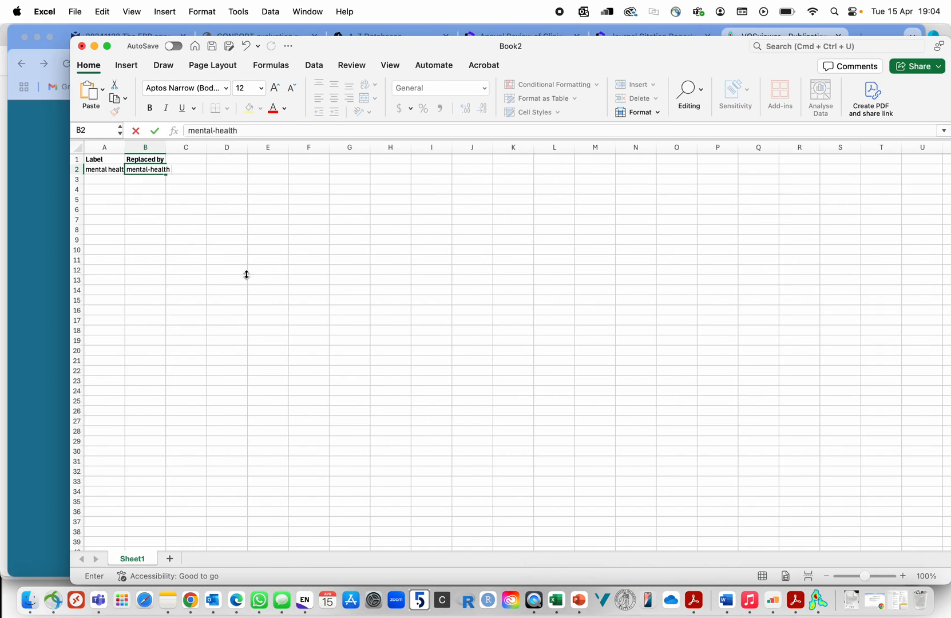
pyautogui.click(102, 181)
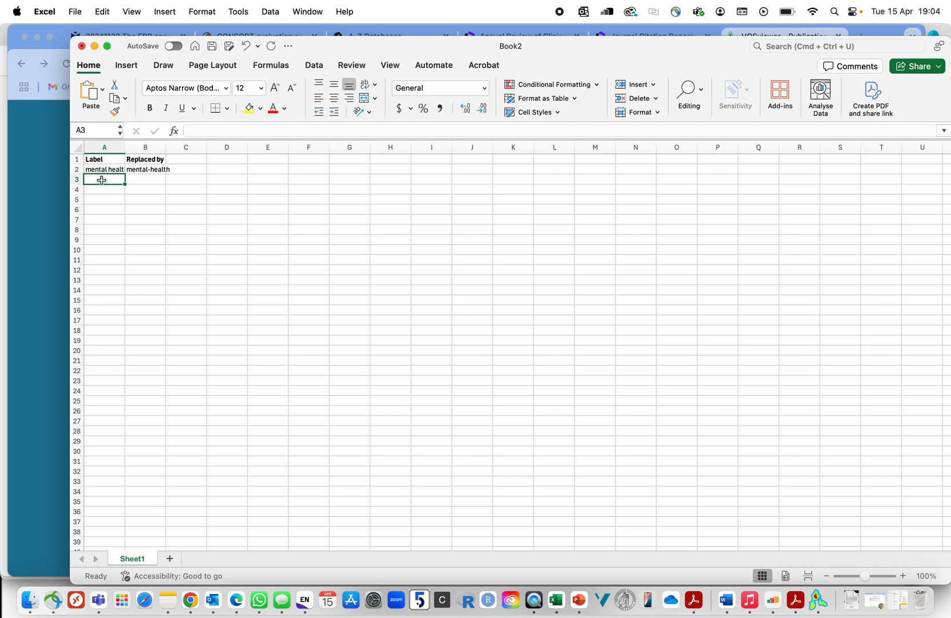
pyautogui.write('anxie')
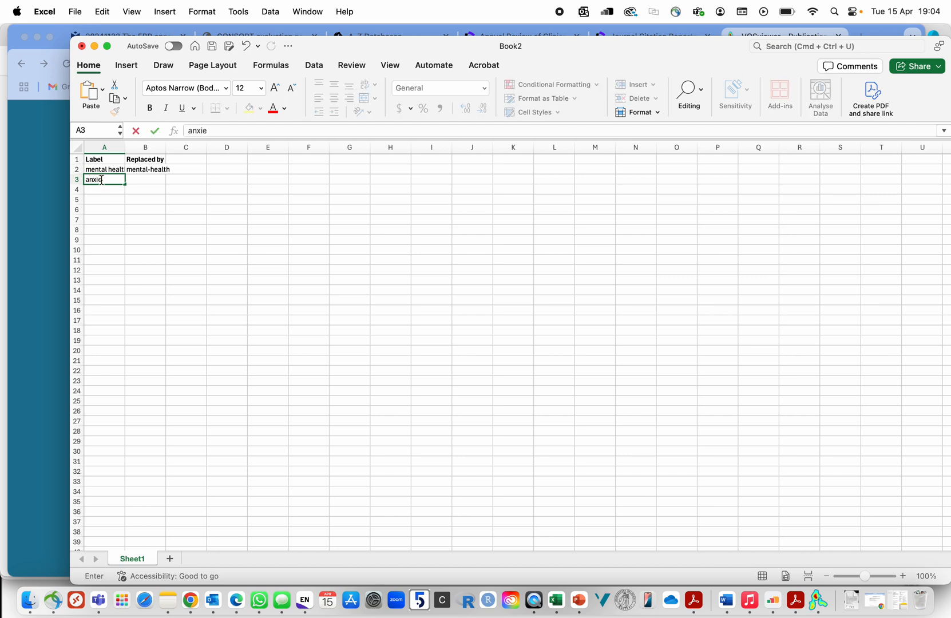
pyautogui.write('ty disorders')
pyautogui.click(209, 209)
pyautogui.click(150, 181)
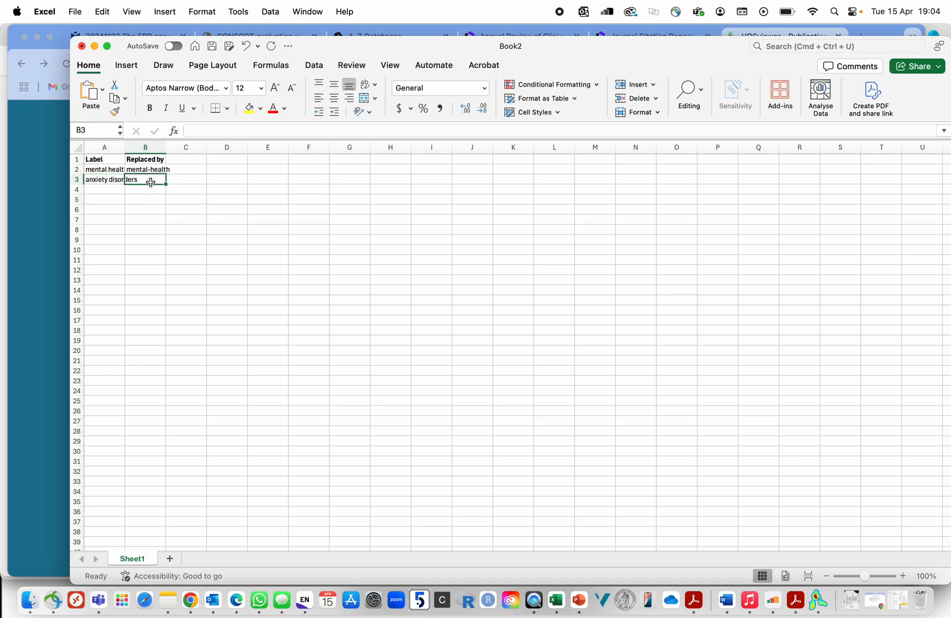
pyautogui.write('anxi')
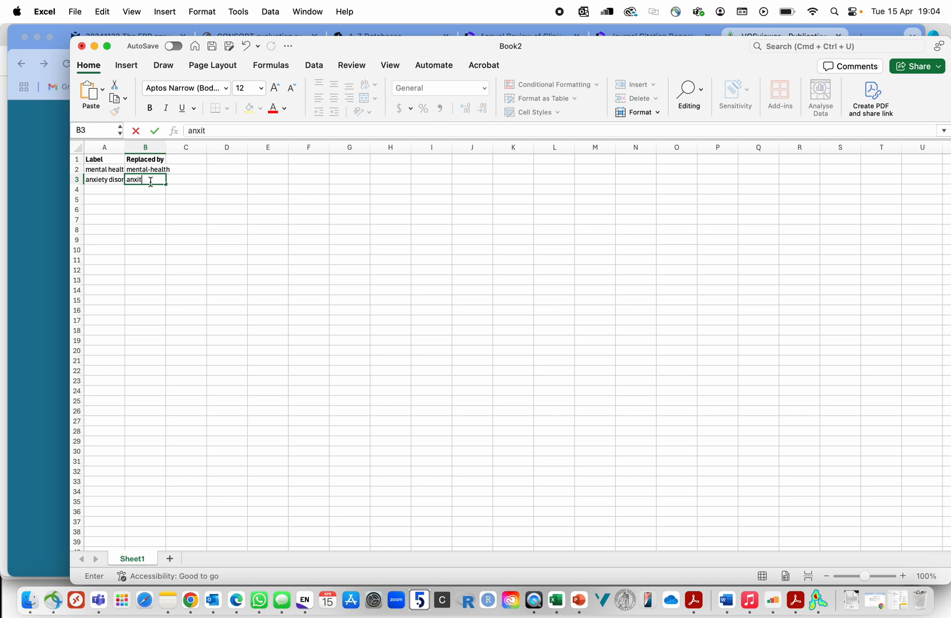
pyautogui.write('ety')
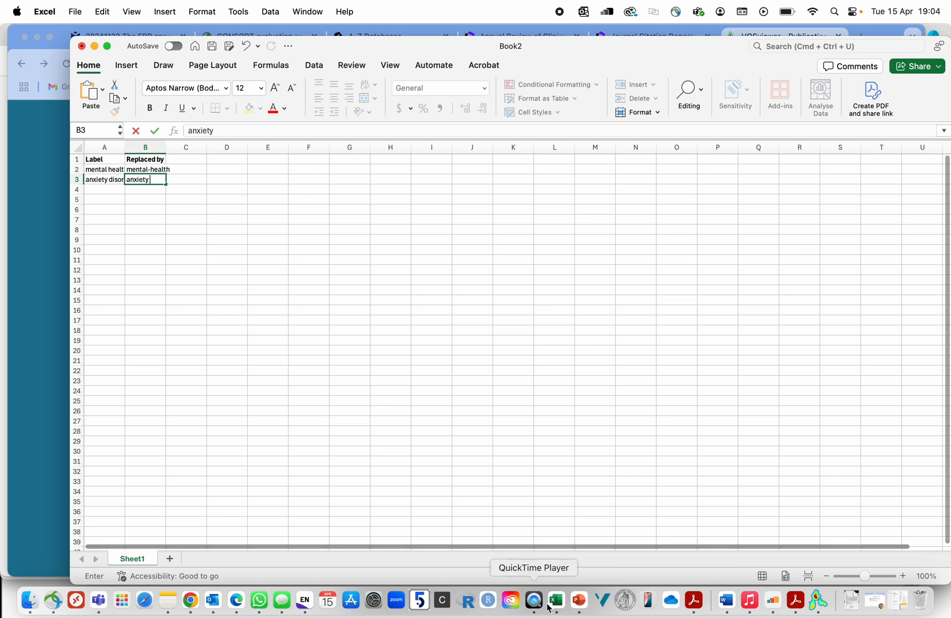
# Switch to VOSviewer and examine the keyword list for depression variants such as major depression and depressive symptoms.
pyautogui.click(818, 599)
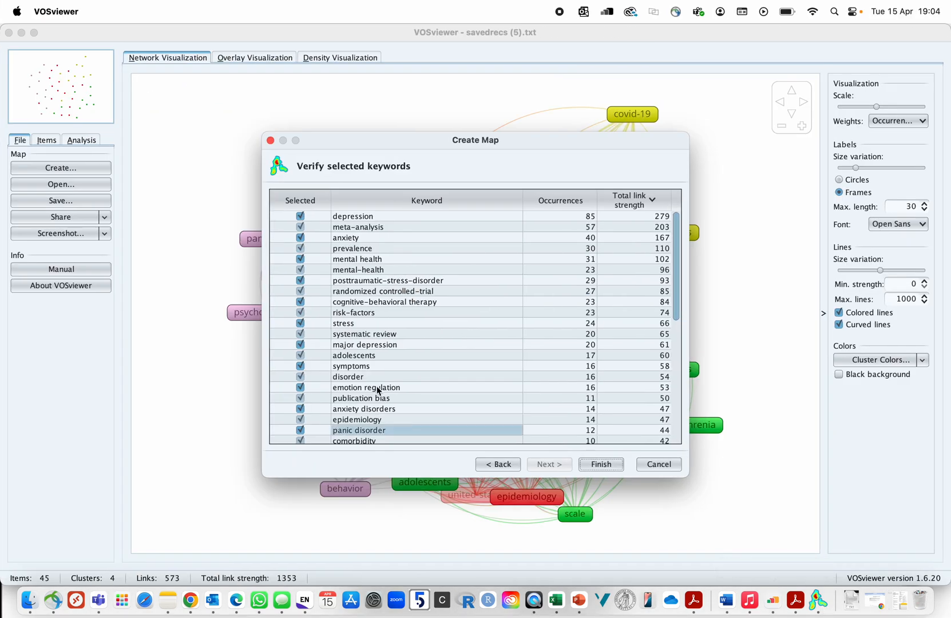
pyautogui.click(369, 346)
pyautogui.scroll(-4, 369, 346)
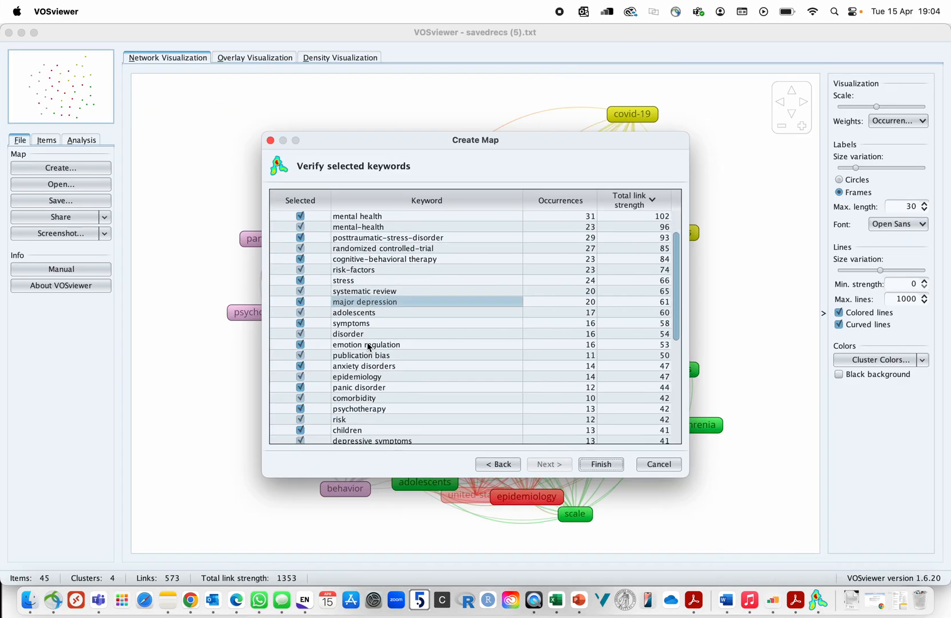
pyautogui.moveTo(369, 346); pyautogui.dragTo(356, 373)
pyautogui.scroll(4, 359, 326)
pyautogui.scroll(-6, 360, 327)
pyautogui.scroll(-4, 355, 399)
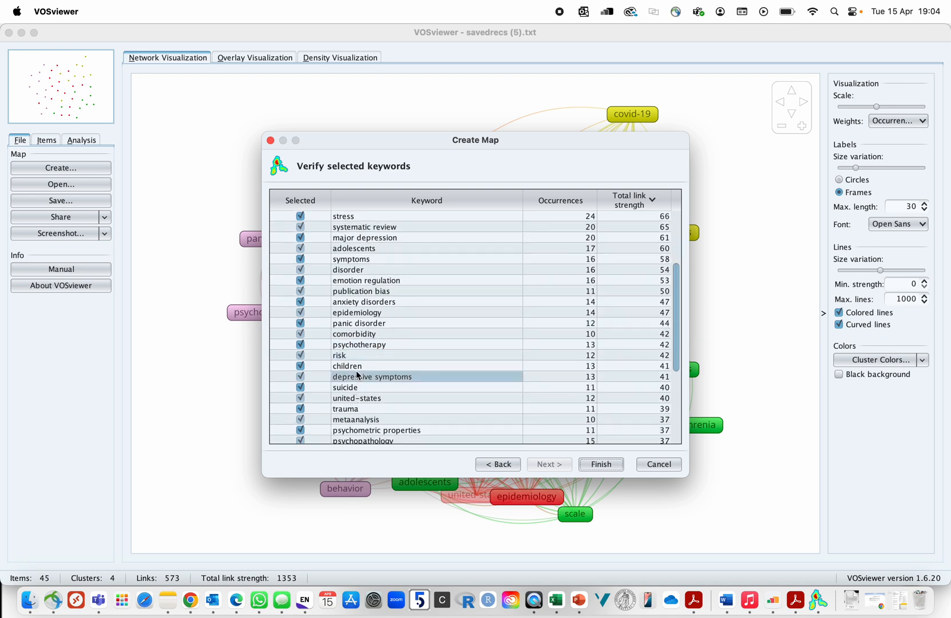
pyautogui.scroll(10, 356, 371)
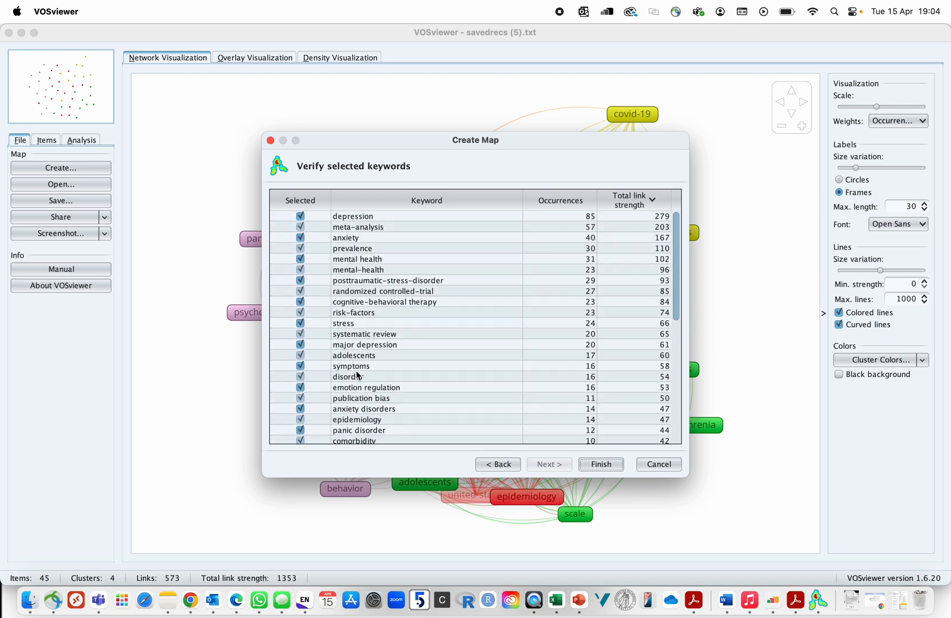
# Switch to Excel and fill row 4 with the label "depression symptoms" and the replacement "depression".
pyautogui.click(556, 600)
pyautogui.click(95, 188)
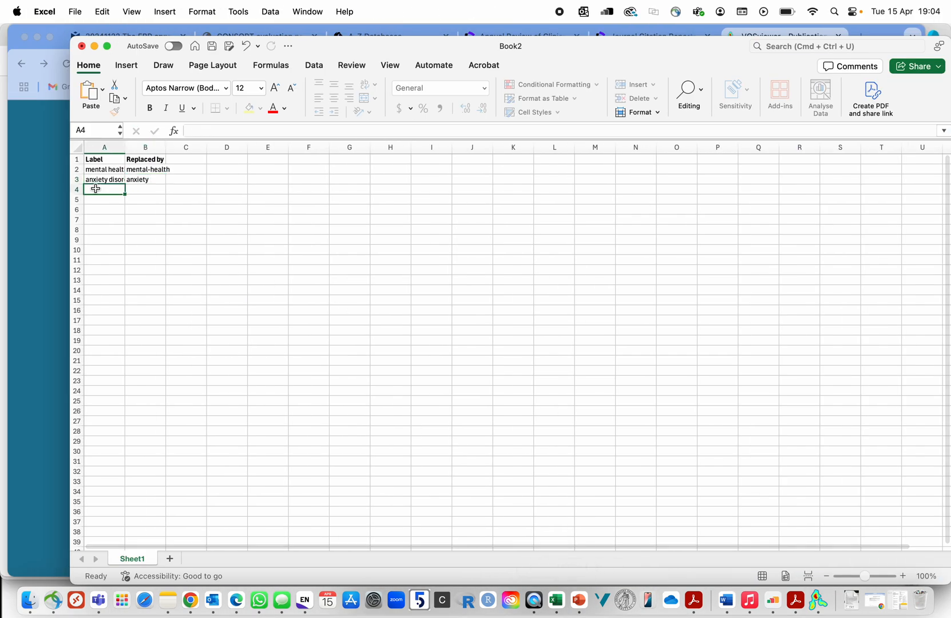
pyautogui.write('depression')
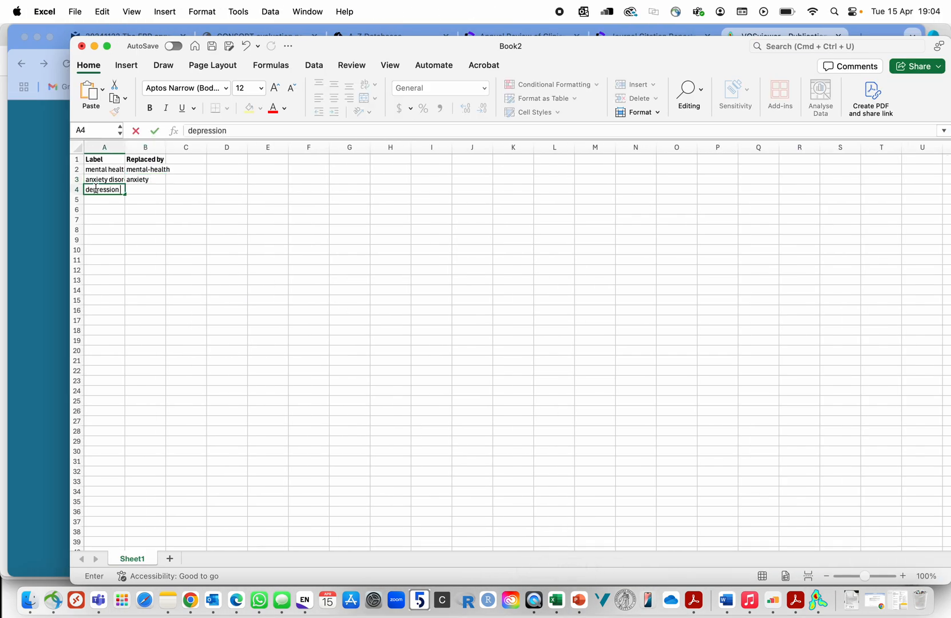
pyautogui.write(' symptoms')
pyautogui.click(138, 212)
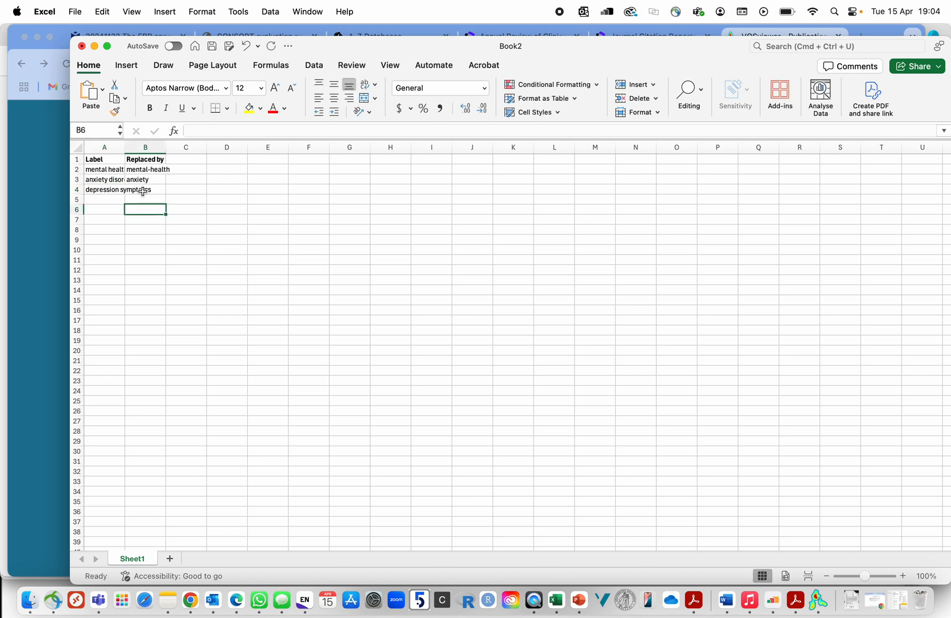
pyautogui.click(144, 189)
pyautogui.write('depression')
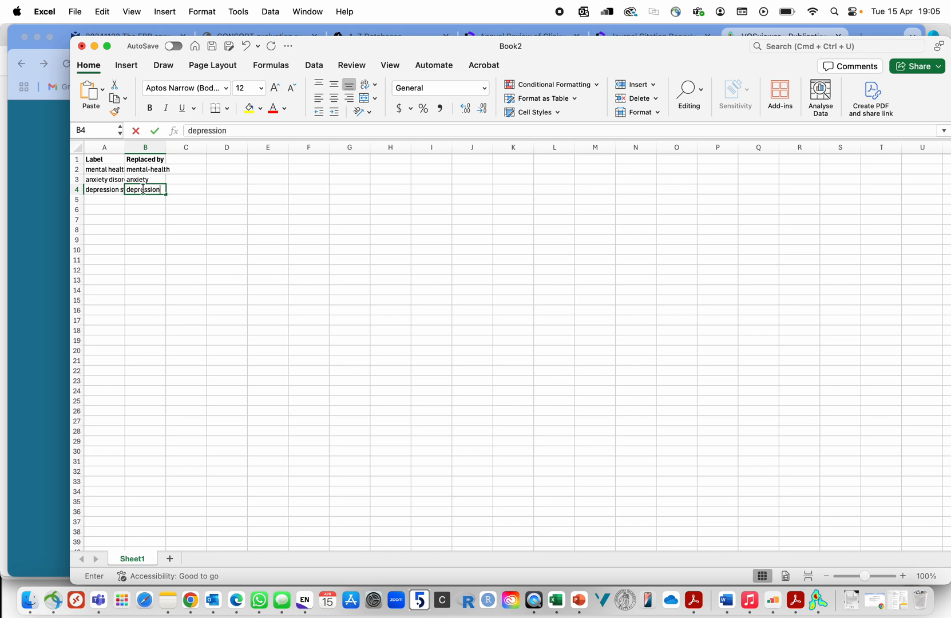
# Switch to VOSviewer and check the keyword list for the exact wording of the depressive symptoms entry.
pyautogui.click(819, 600)
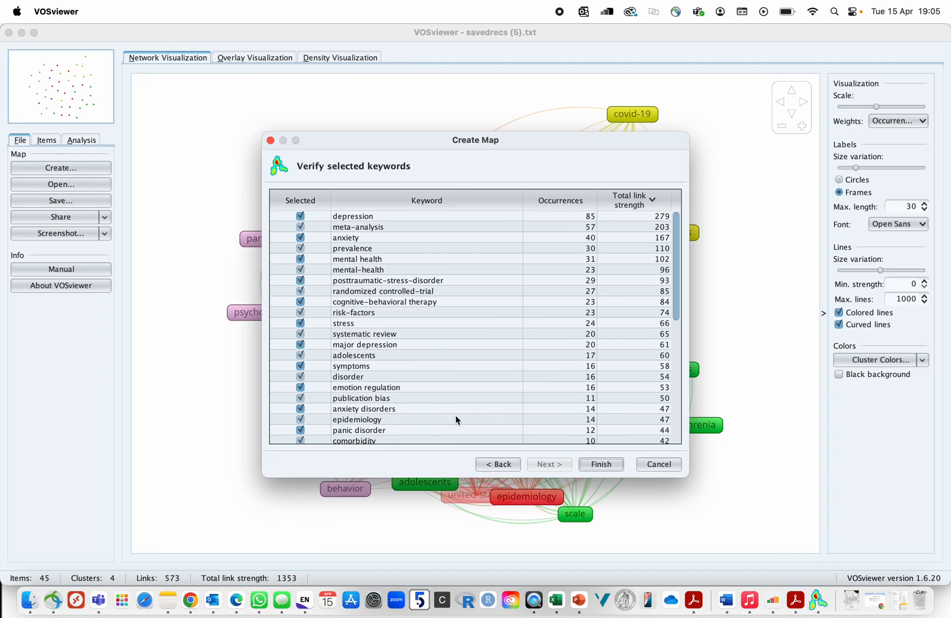
pyautogui.click(368, 378)
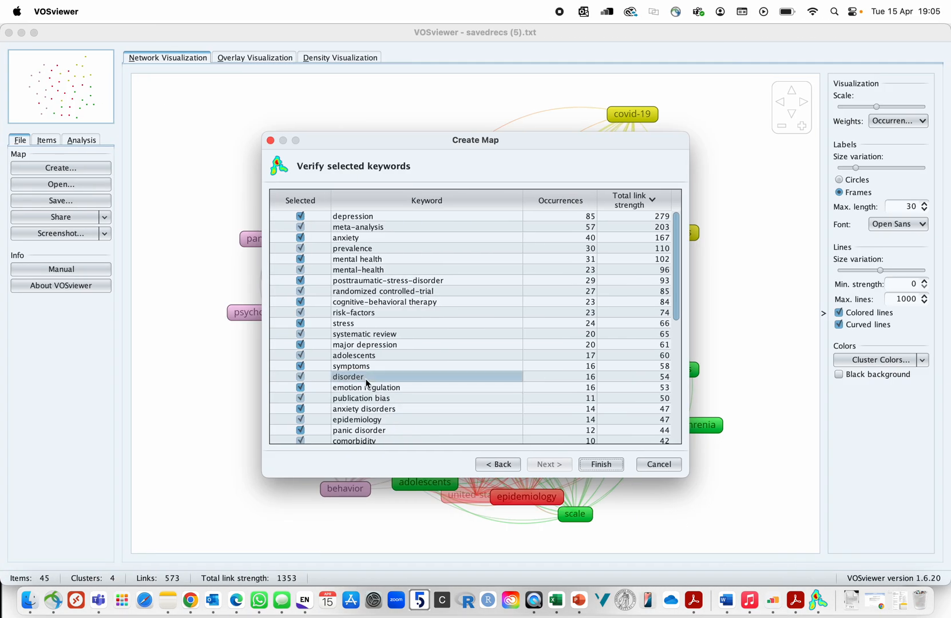
pyautogui.scroll(-2, 368, 383)
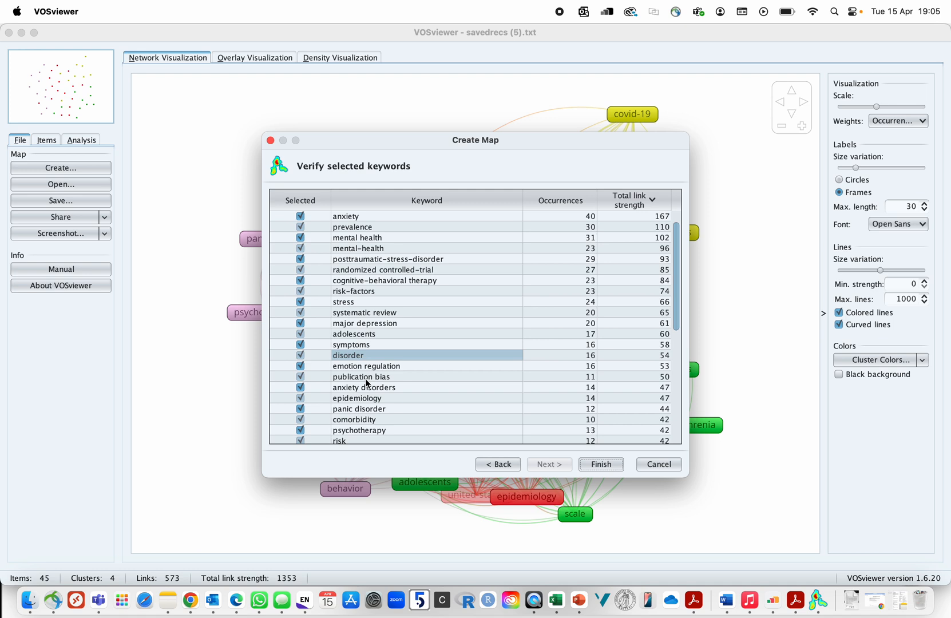
pyautogui.scroll(-9, 368, 383)
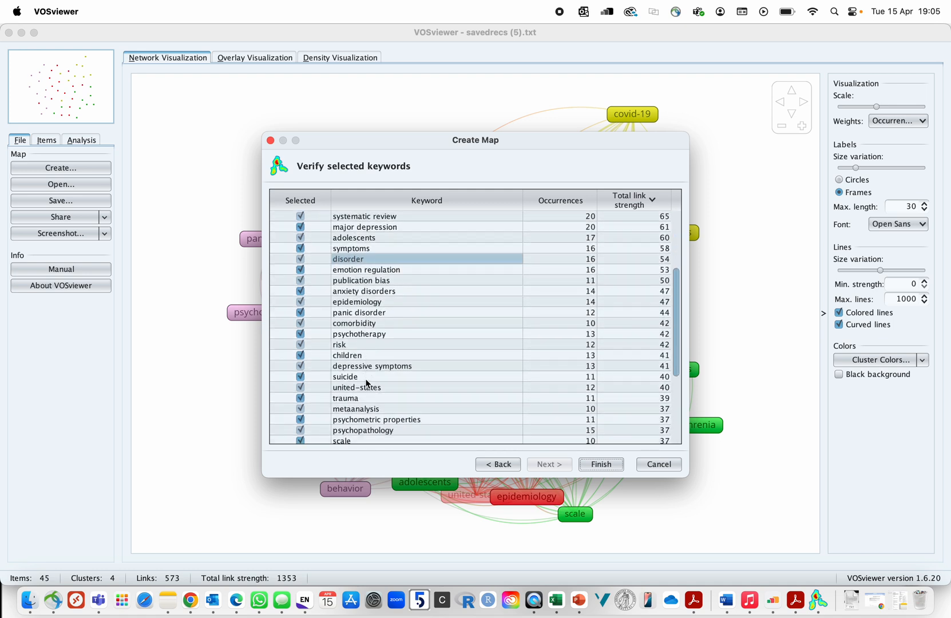
pyautogui.scroll(-1, 367, 384)
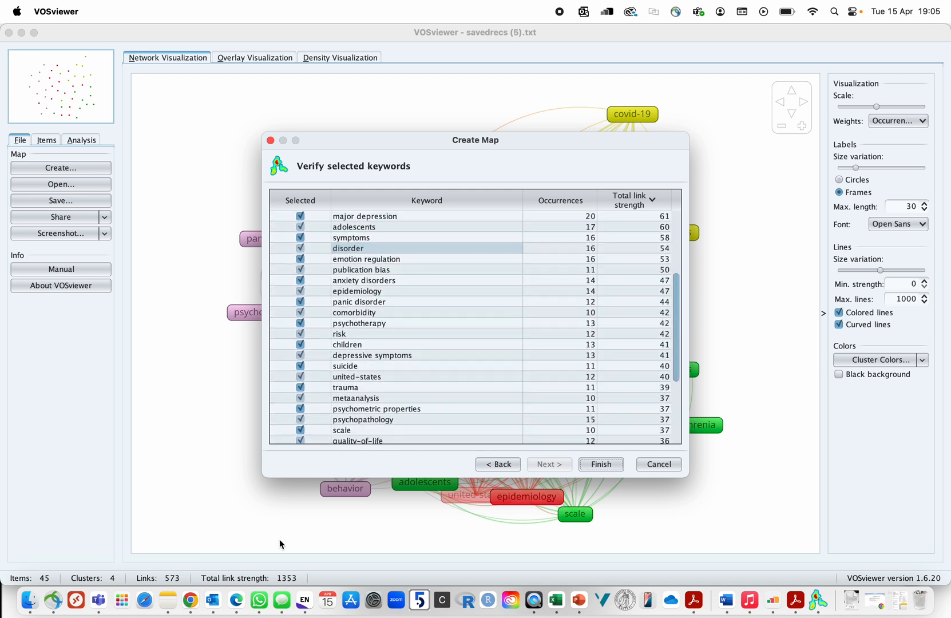
# Switch to Excel and correct the label in cell A4 to "depressive symptoms".
pyautogui.click(556, 604)
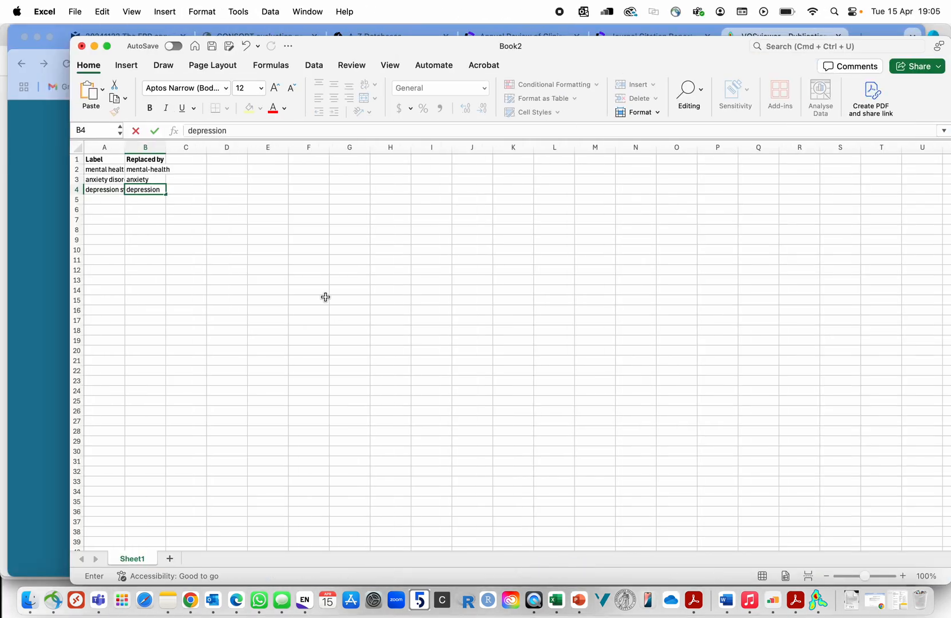
pyautogui.click(121, 193)
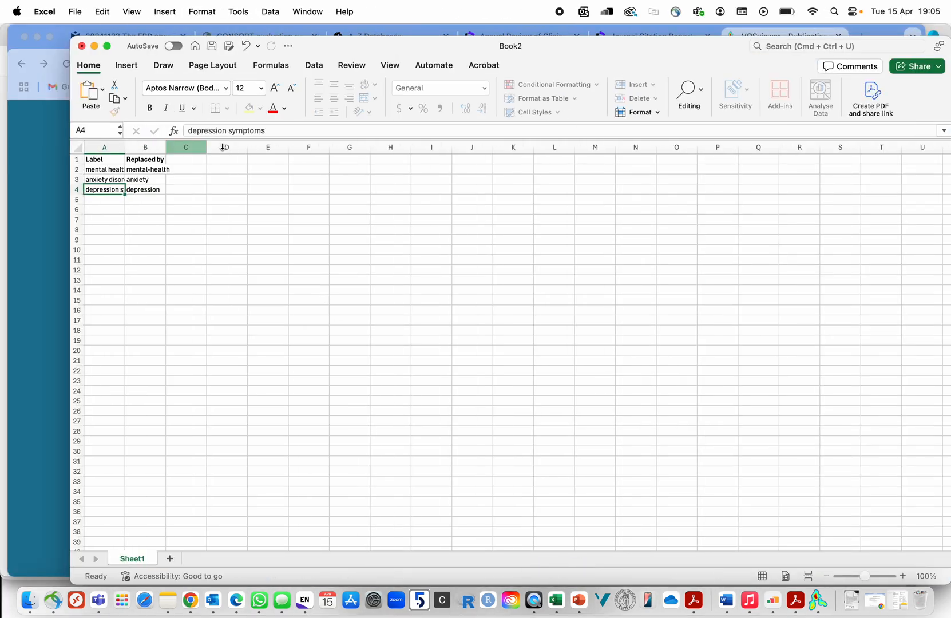
pyautogui.click(227, 131)
pyautogui.press('Return')
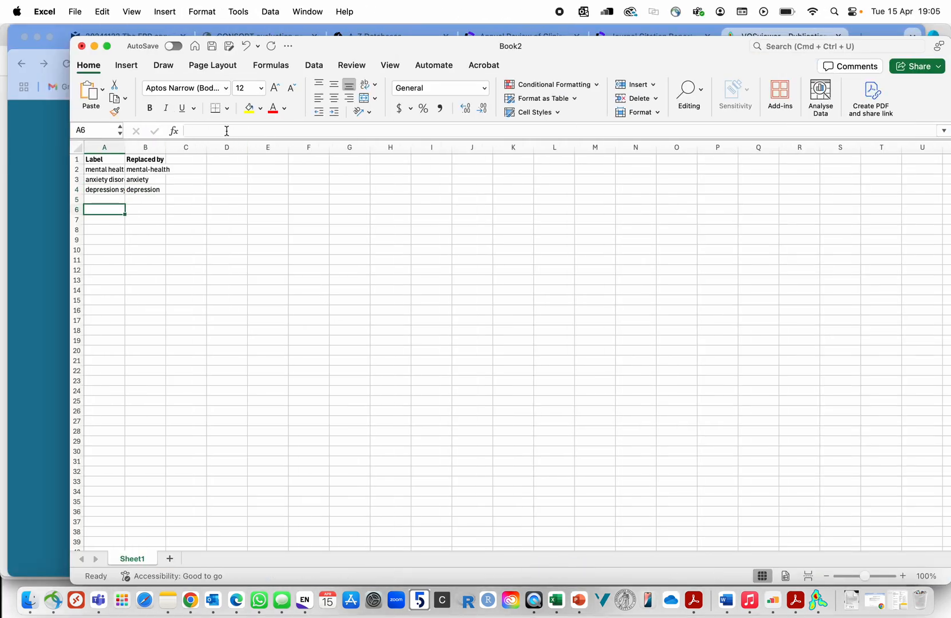
pyautogui.press('Up')
pyautogui.click(230, 131)
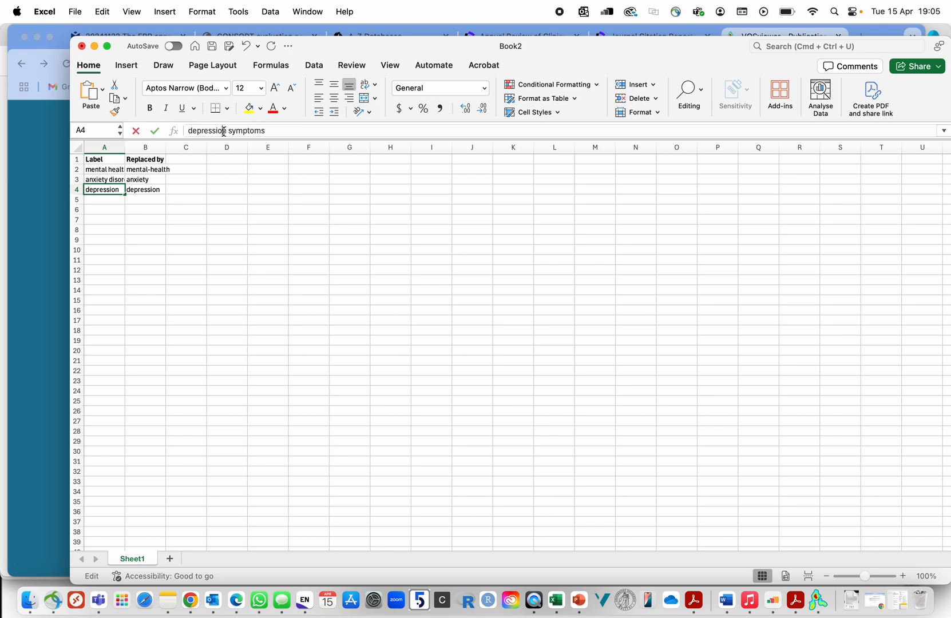
pyautogui.press('BackSpace')
pyautogui.press('BackSpace')
pyautogui.write('ve')
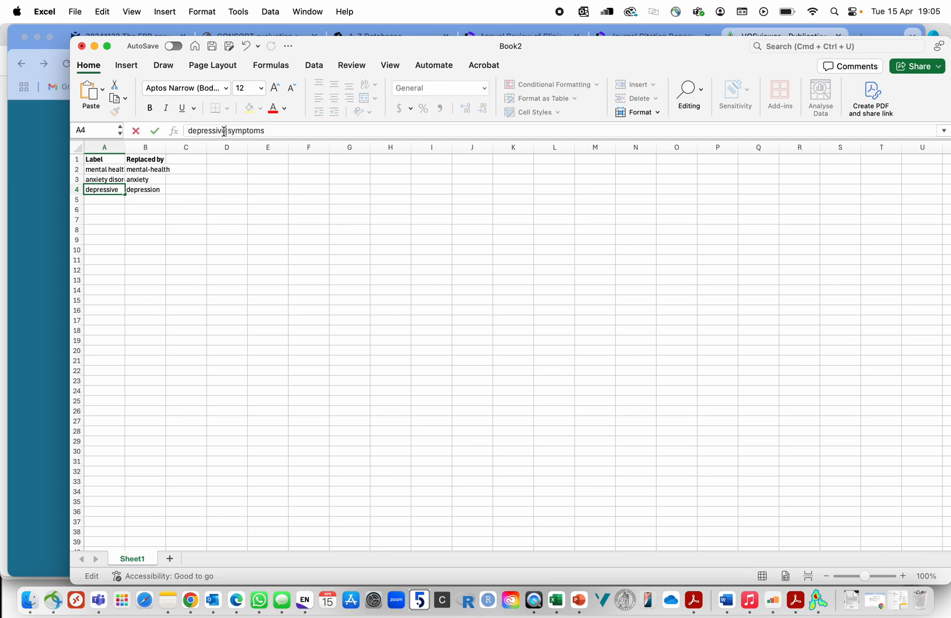
# Switch to VOSviewer and examine the keyword list for spelling variants, comparing metaanalysis with meta-analysis.
pyautogui.click(813, 602)
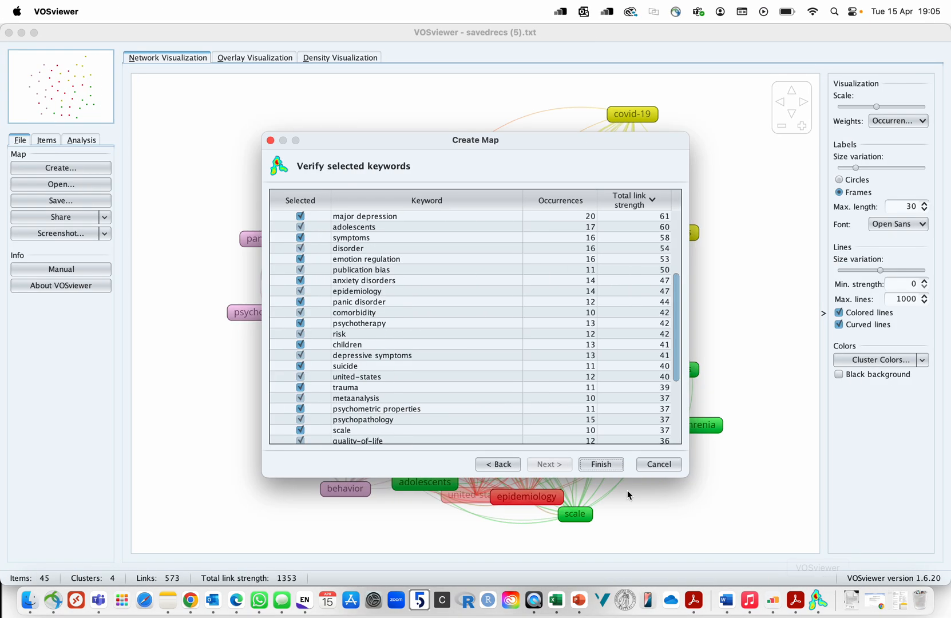
pyautogui.click(389, 378)
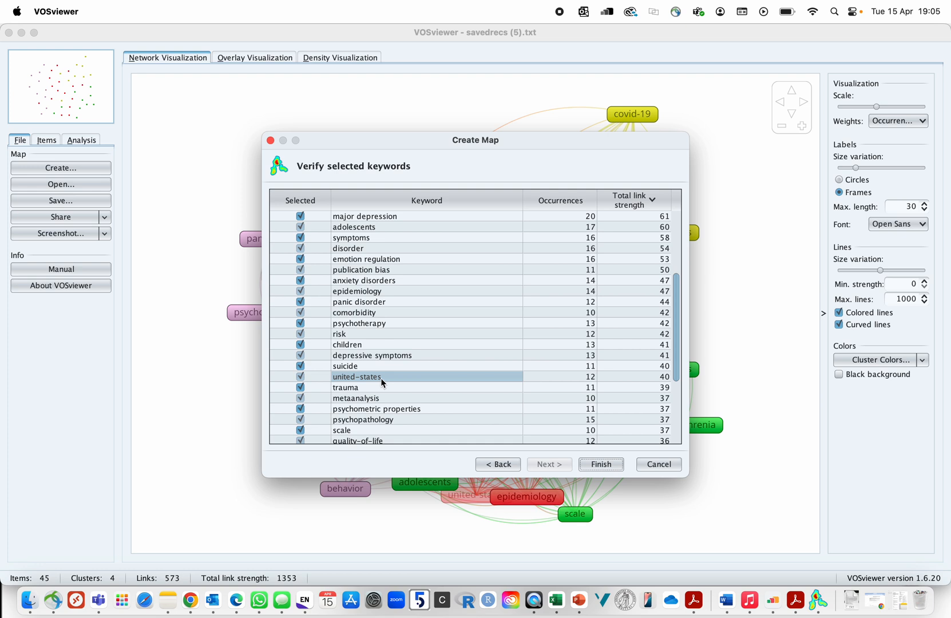
pyautogui.scroll(-4, 381, 378)
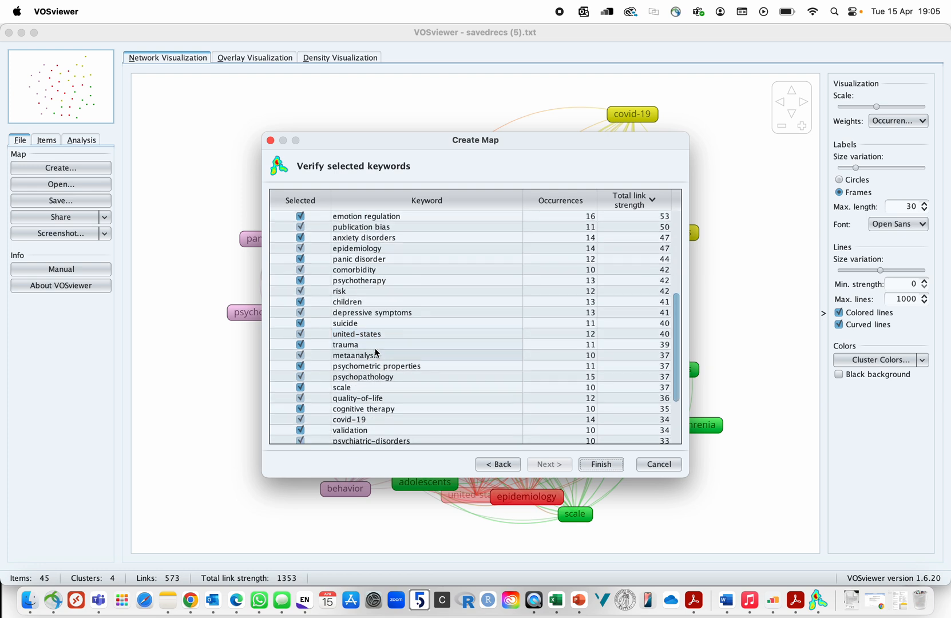
pyautogui.click(378, 355)
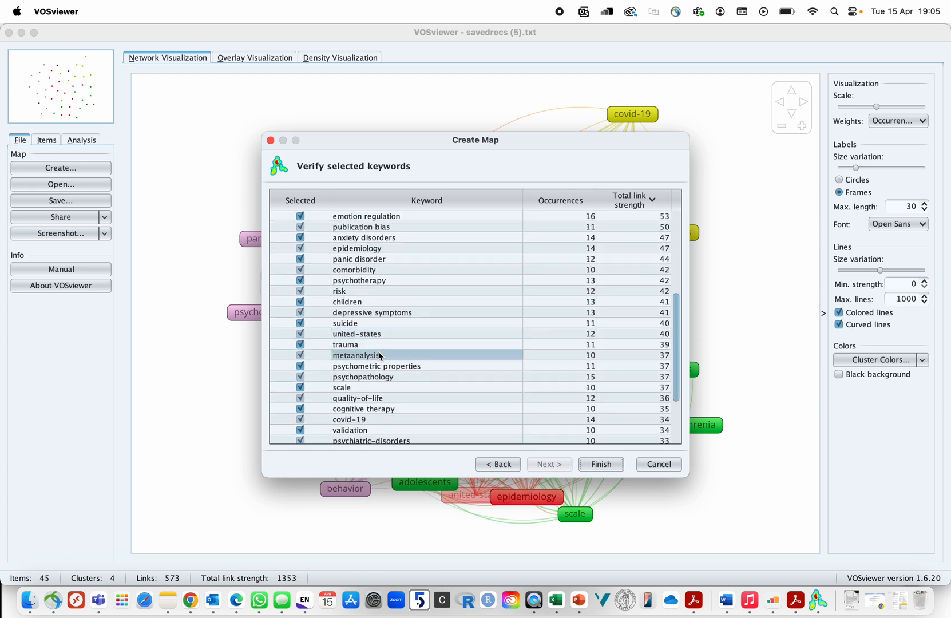
pyautogui.scroll(10, 381, 356)
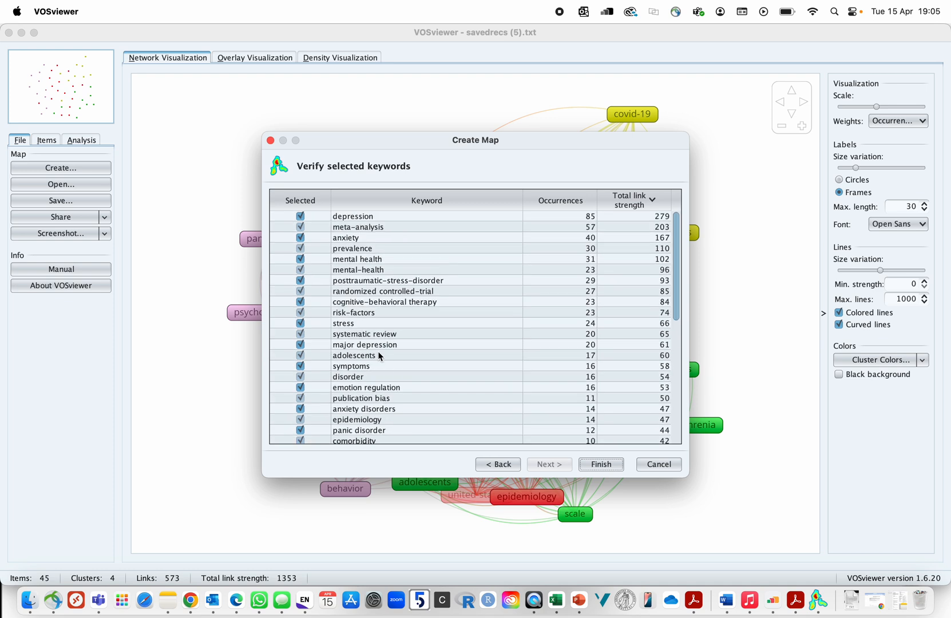
pyautogui.click(365, 228)
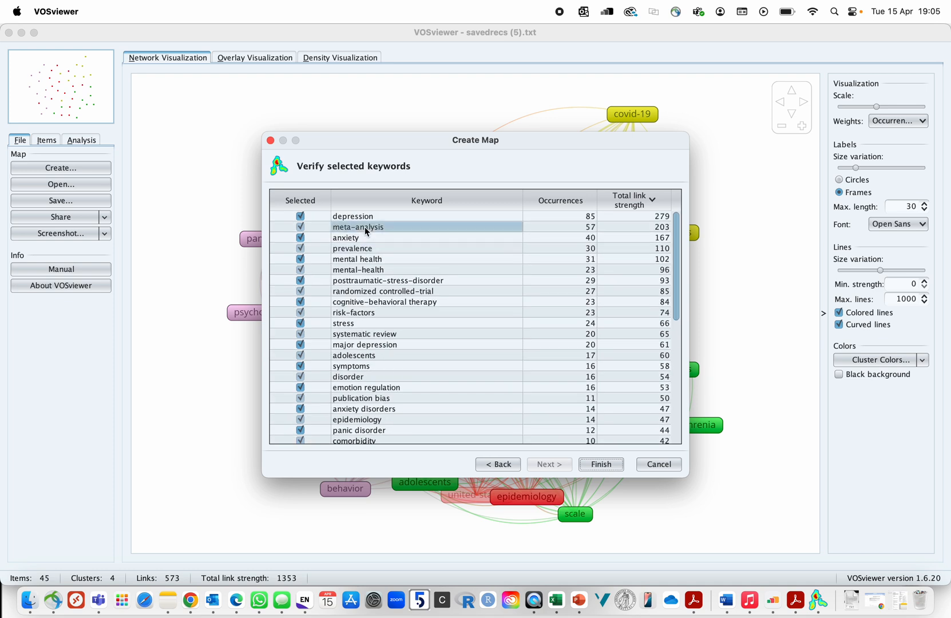
pyautogui.click(394, 323)
pyautogui.scroll(-5, 395, 321)
pyautogui.click(372, 399)
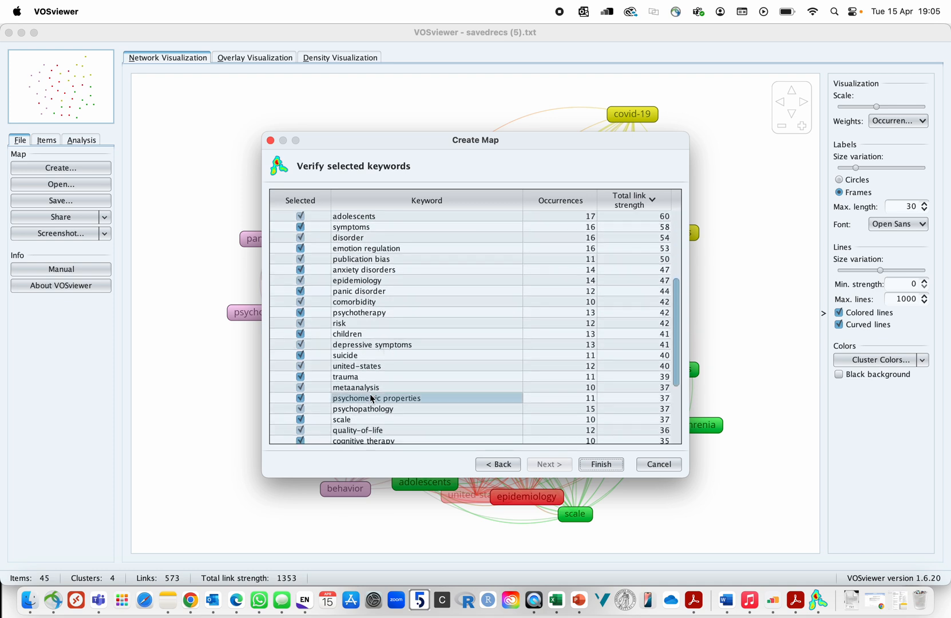
pyautogui.press('Up')
# Switch to Excel and fill row 5 with the label "metanalysis" and the replacement "meta-analysis".
pyautogui.click(555, 601)
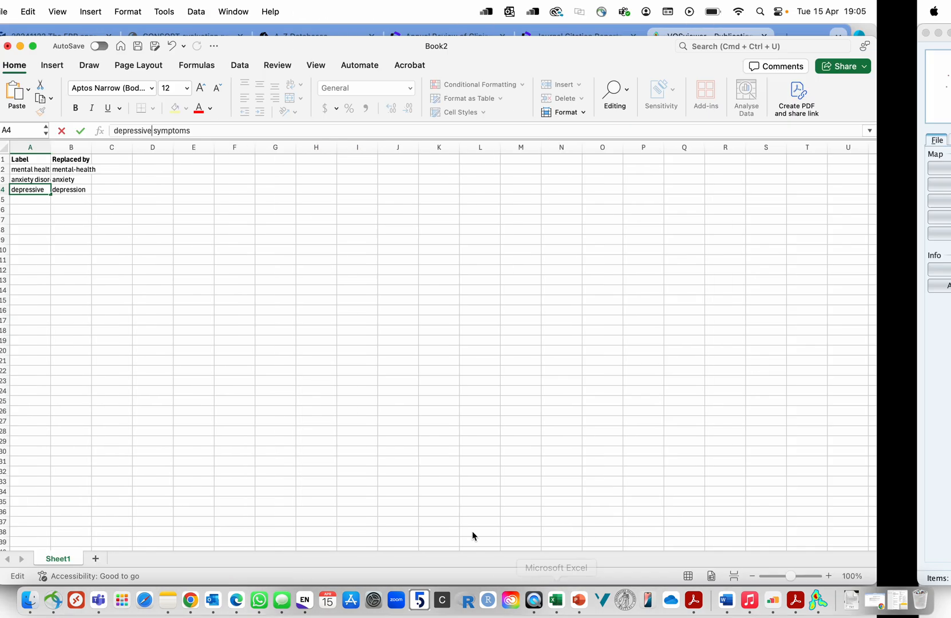
pyautogui.click(96, 199)
pyautogui.write('meta')
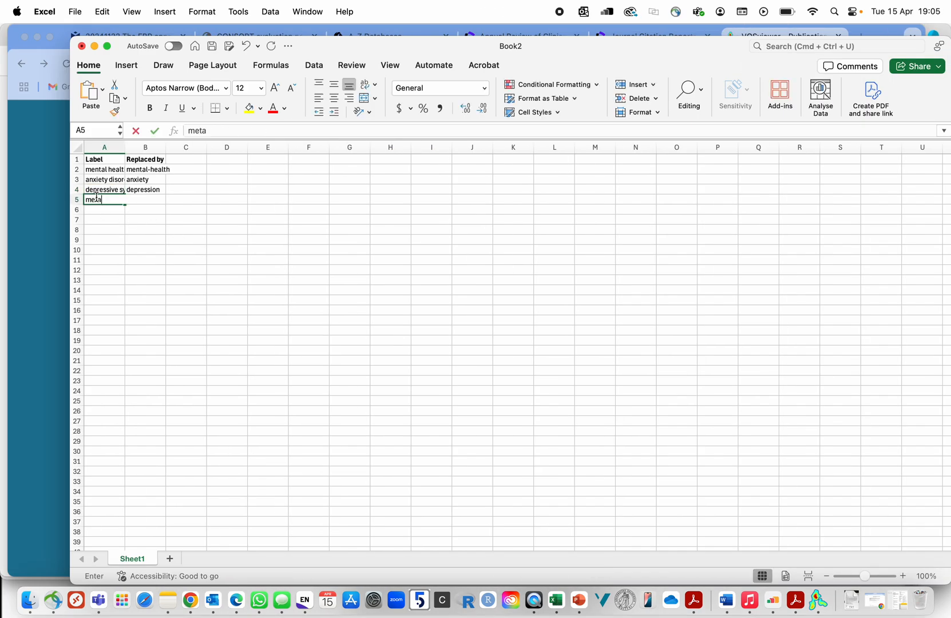
pyautogui.write('nalysis')
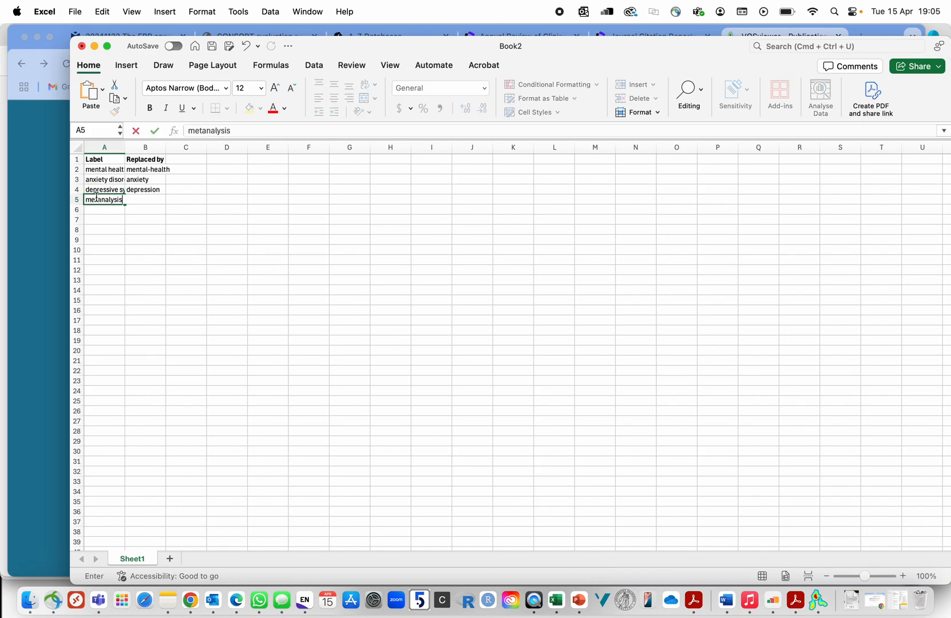
pyautogui.click(153, 220)
pyautogui.click(145, 200)
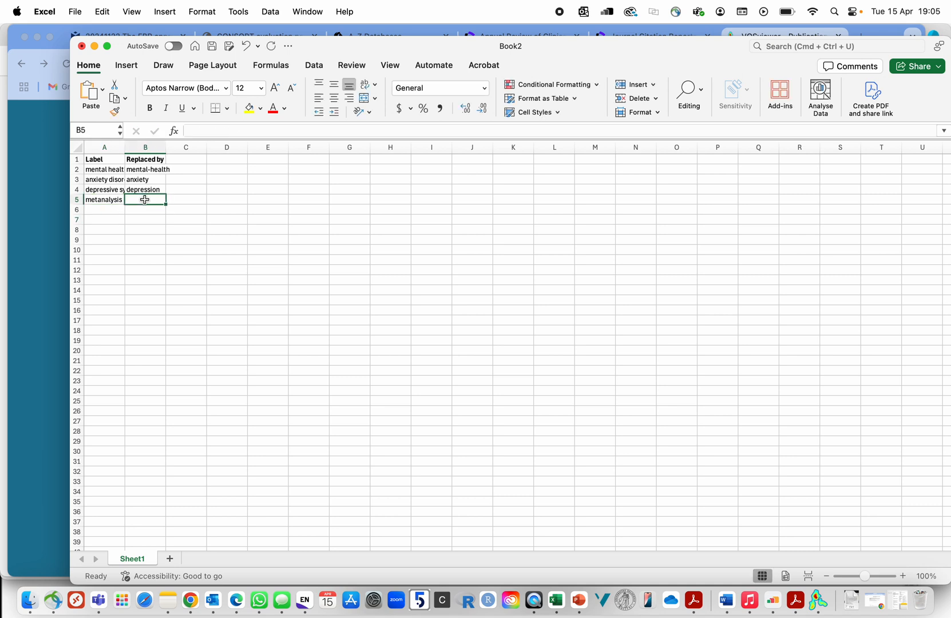
pyautogui.write('meta-analys')
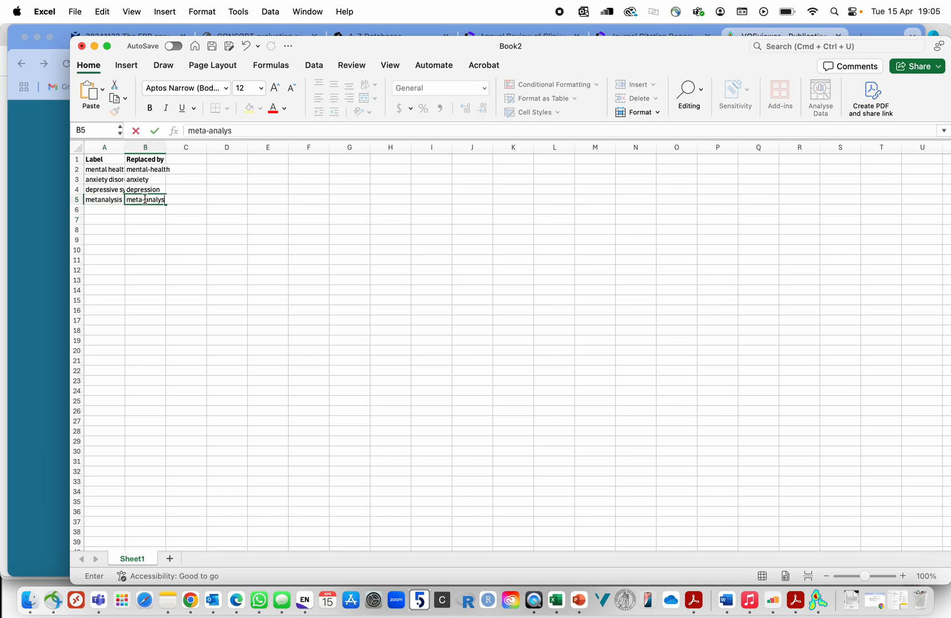
pyautogui.write('o')
pyautogui.press('BackSpace')
pyautogui.write('is')
pyautogui.press('Return')
pyautogui.click(102, 208)
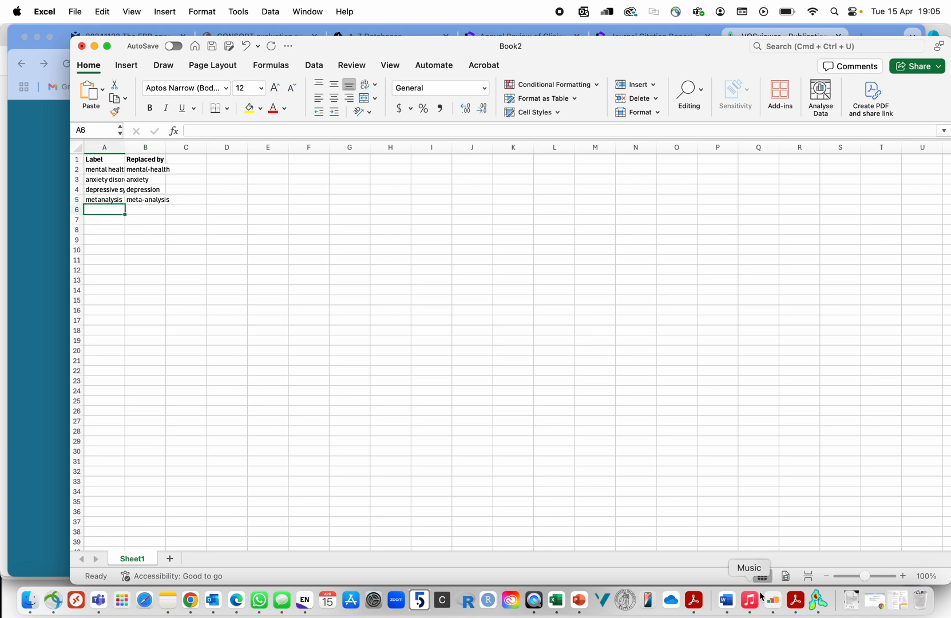
# Switch to VOSviewer and review the keywords from metaanalysis through quality-of-life for more duplicates or overly general terms.
pyautogui.click(819, 600)
pyautogui.click(347, 400)
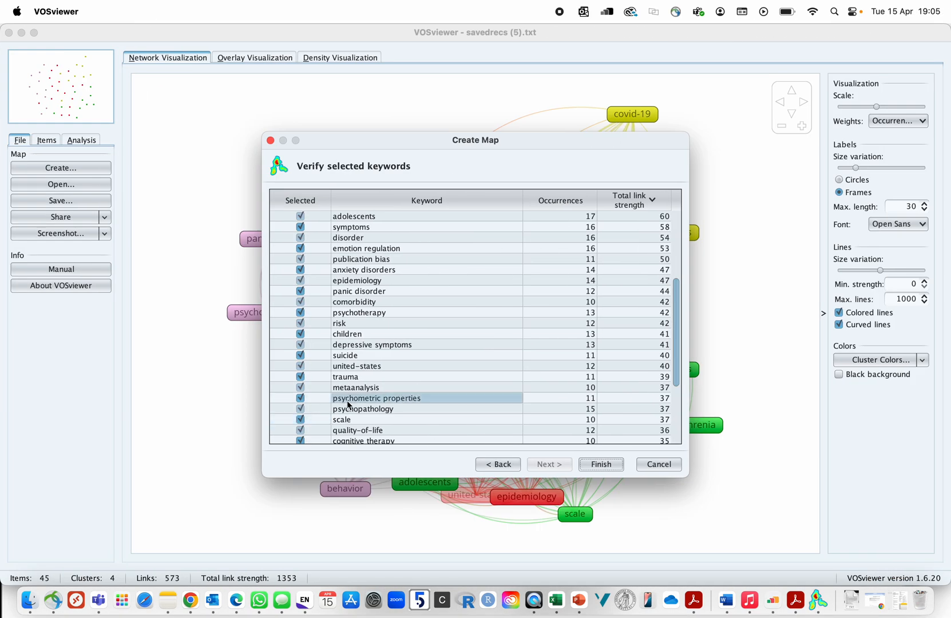
pyautogui.click(378, 391)
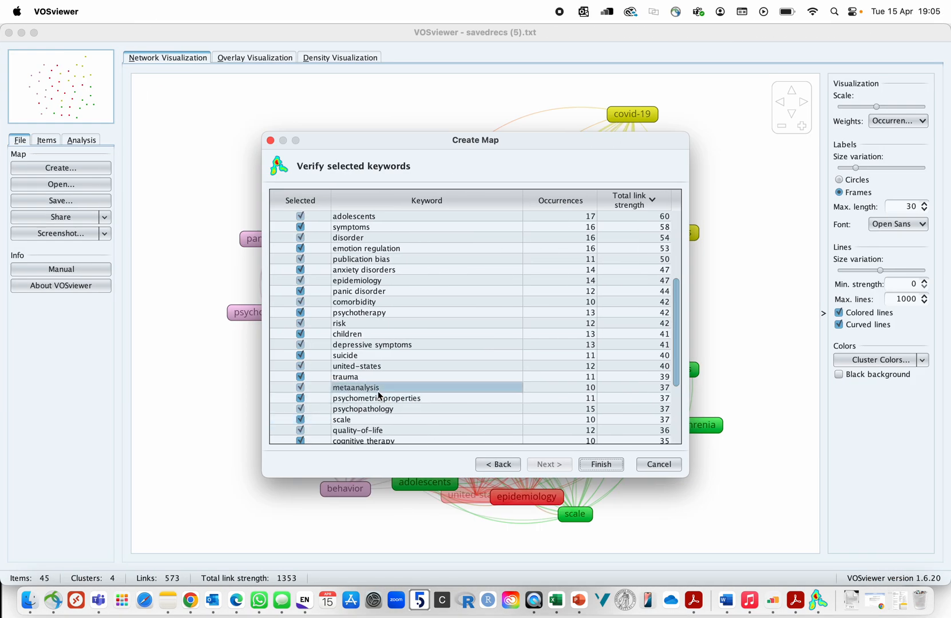
pyautogui.click(380, 399)
pyautogui.click(384, 408)
pyautogui.scroll(-2, 384, 408)
pyautogui.scroll(-3, 384, 408)
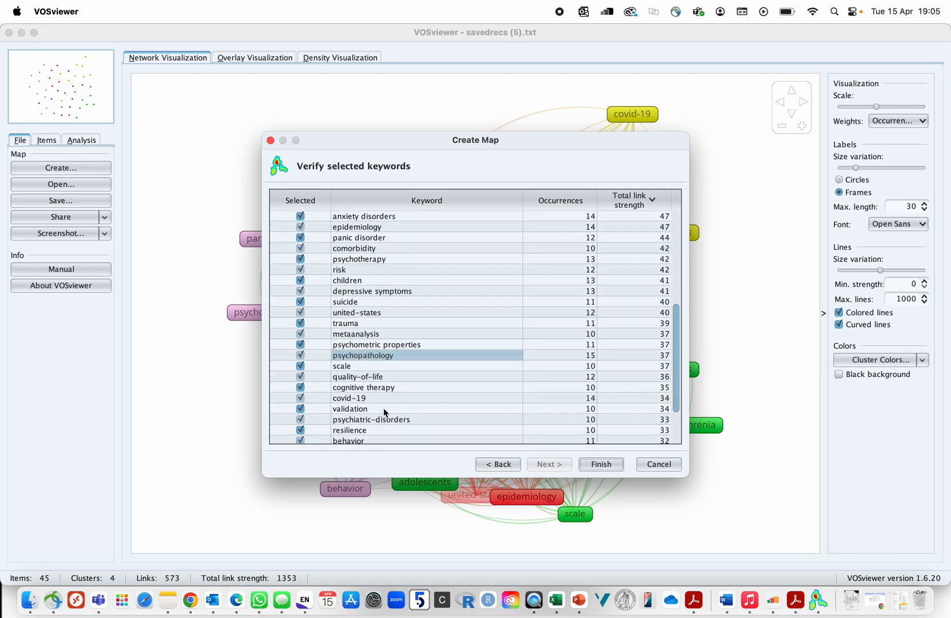
pyautogui.click(358, 377)
# Exclude the keyword "scale" from the selected keywords and include it again.
pyautogui.click(358, 370)
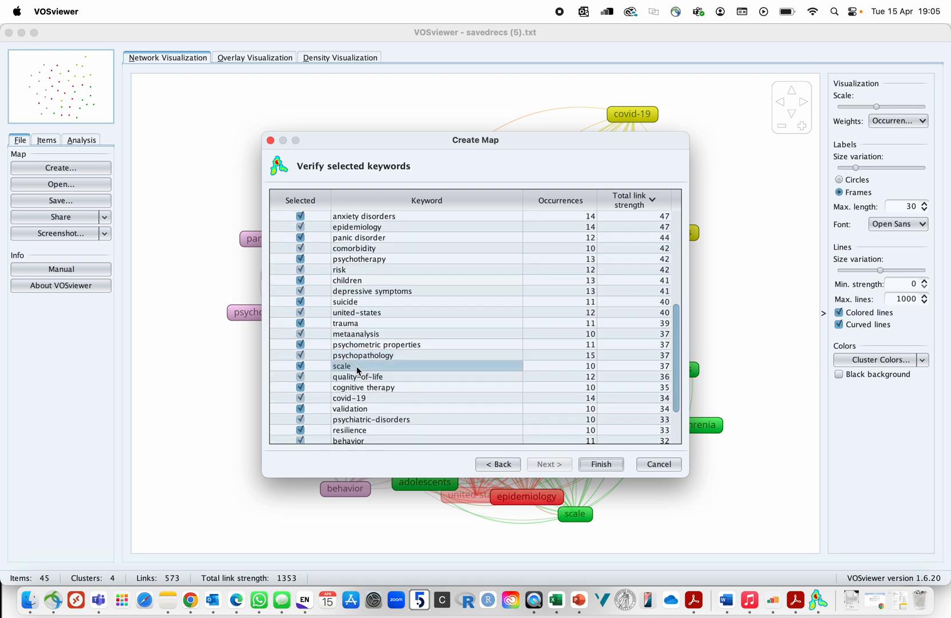
pyautogui.click(301, 367)
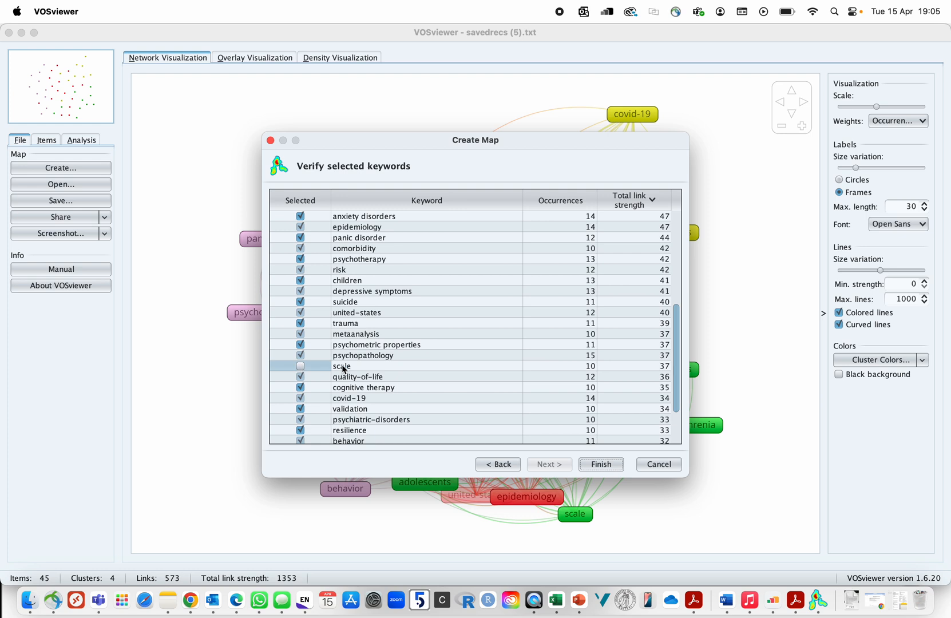
pyautogui.click(391, 387)
pyautogui.click(391, 401)
pyautogui.click(316, 368)
pyautogui.click(301, 367)
# Review the remaining keywords down the list, comparing validation with psychometric properties and scale.
pyautogui.click(381, 377)
pyautogui.scroll(-1, 380, 378)
pyautogui.scroll(-1, 381, 379)
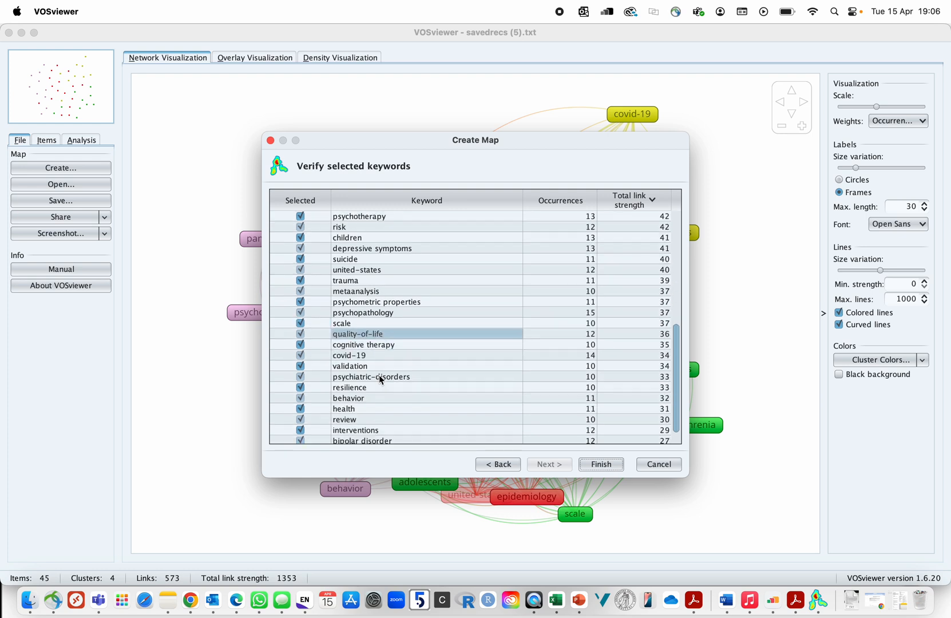
pyautogui.click(380, 353)
pyautogui.scroll(-2, 381, 352)
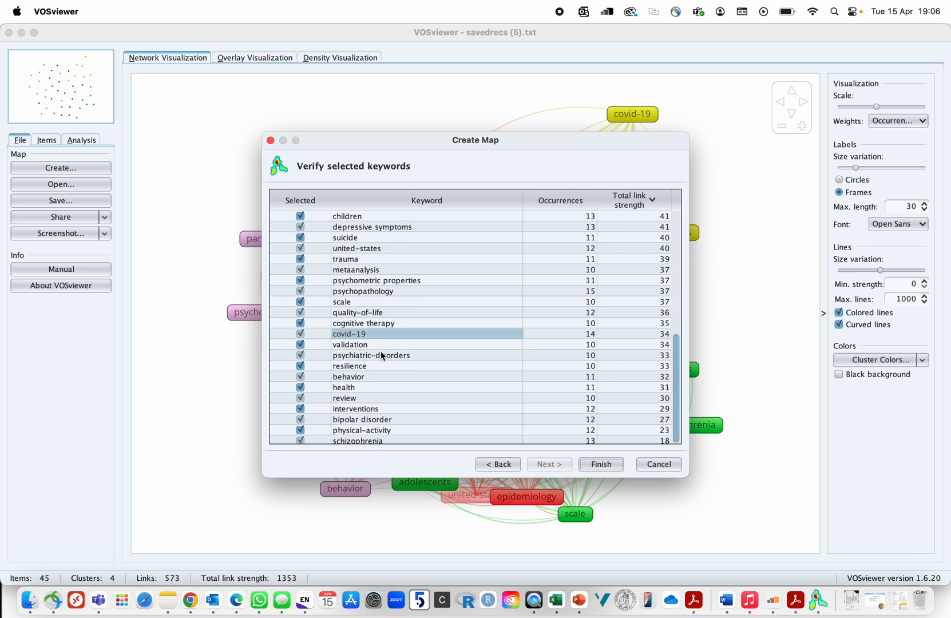
pyautogui.click(366, 344)
pyautogui.click(374, 280)
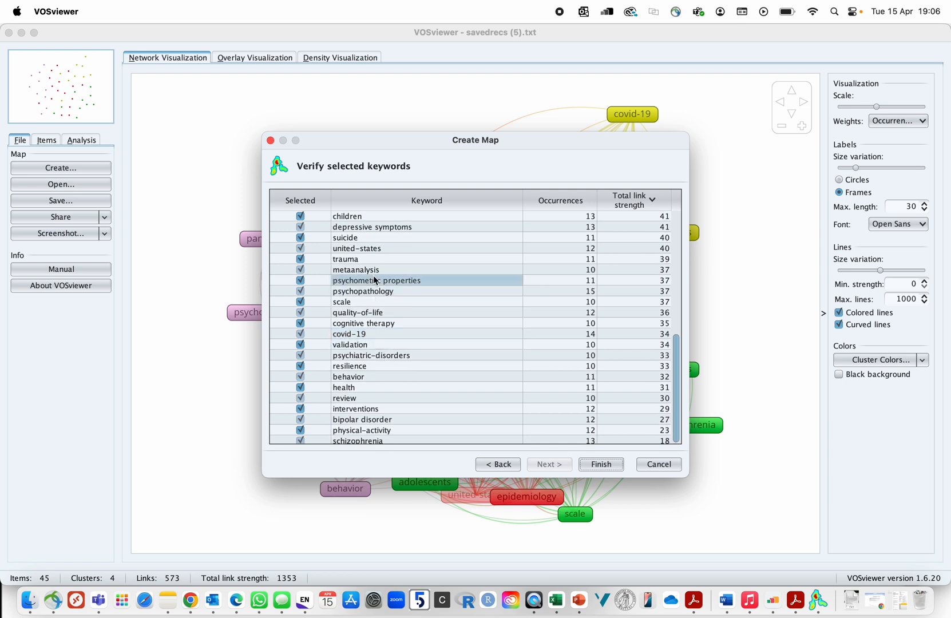
pyautogui.click(367, 345)
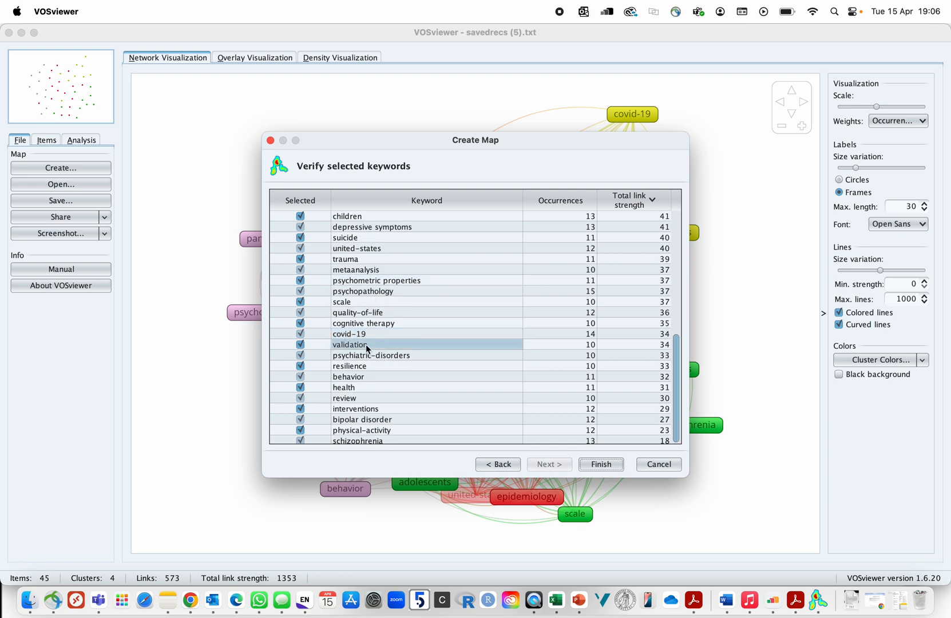
pyautogui.click(363, 304)
pyautogui.click(363, 361)
pyautogui.click(363, 344)
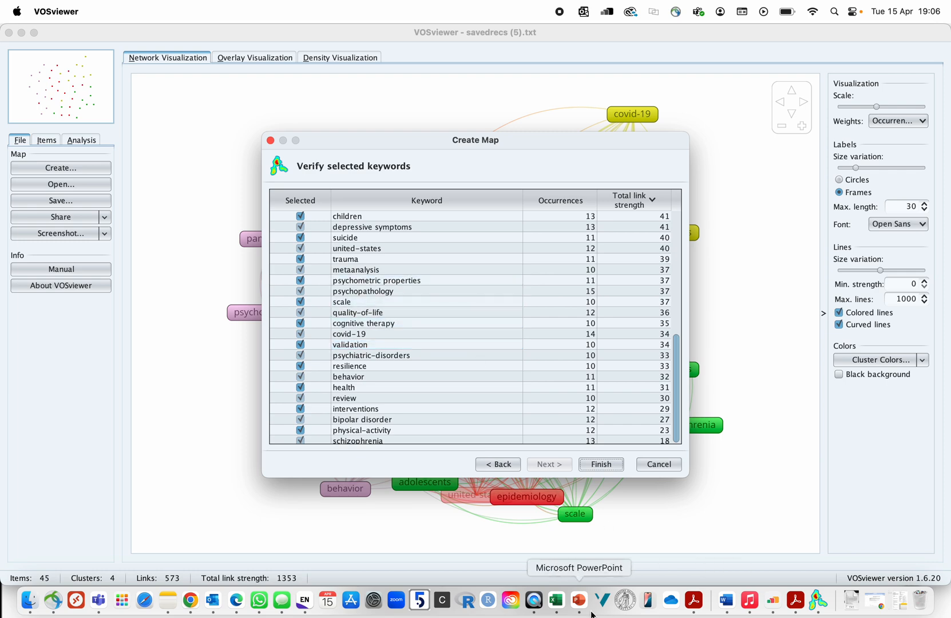
# Switch to Excel and enter the label "validation" in cell A6.
pyautogui.click(556, 601)
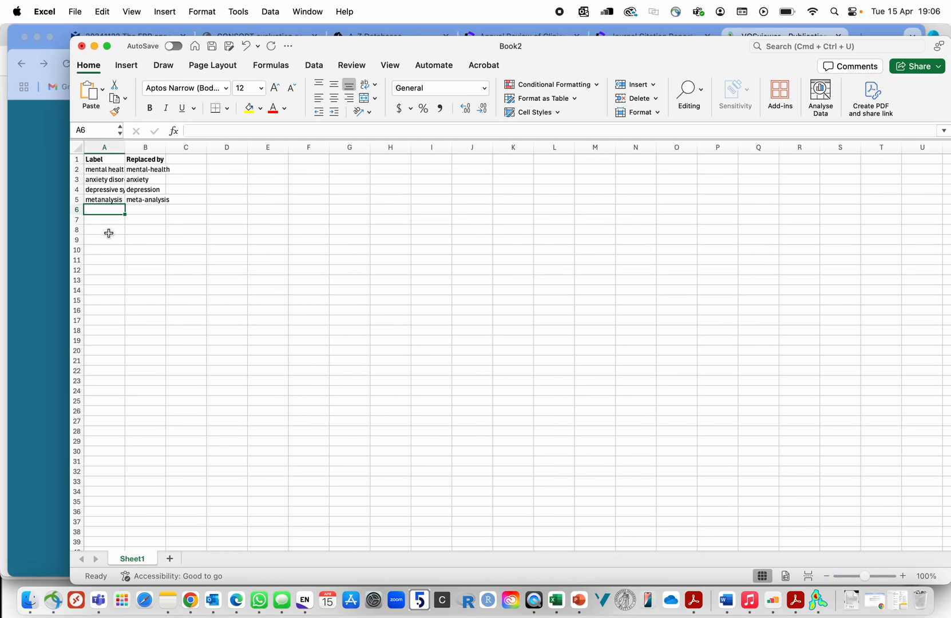
pyautogui.write('validaiton')
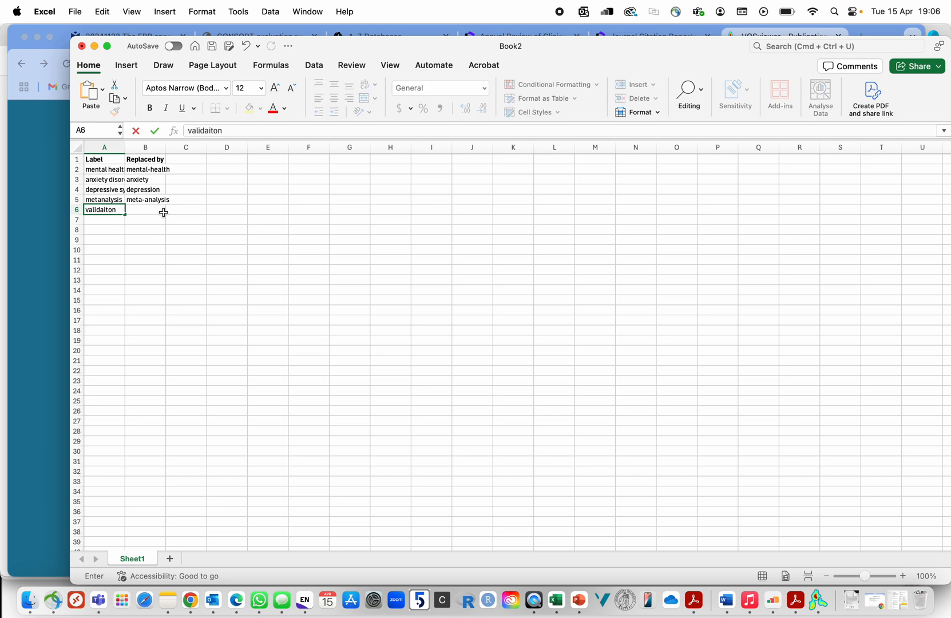
pyautogui.press('BackSpace')
pyautogui.press('BackSpace')
pyautogui.press('BackSpace')
pyautogui.press('BackSpace')
pyautogui.write('tion')
# Enter "psychometric properties" in cell B6 as the replacement for validation.
pyautogui.click(147, 211)
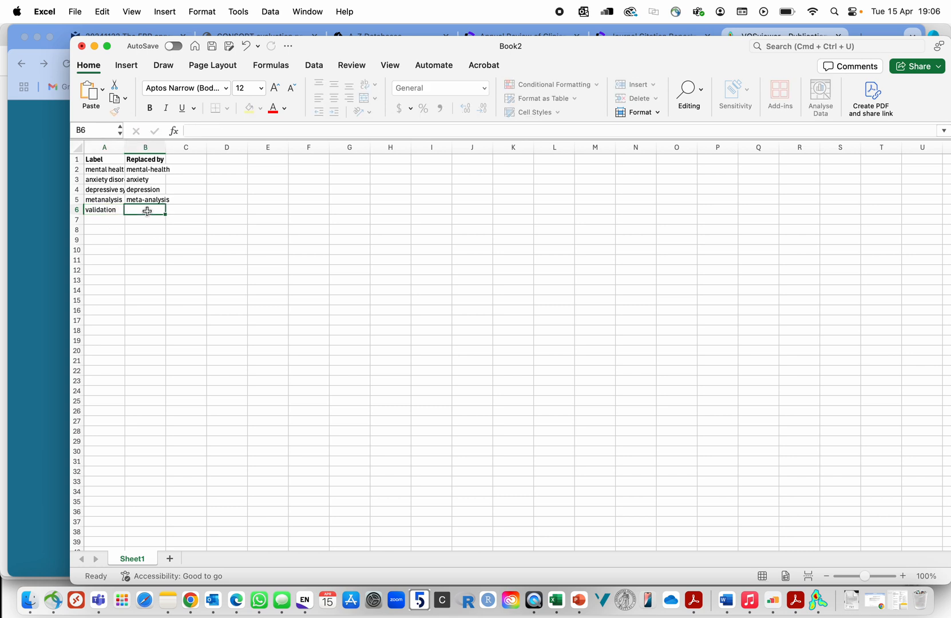
pyautogui.write('psycho')
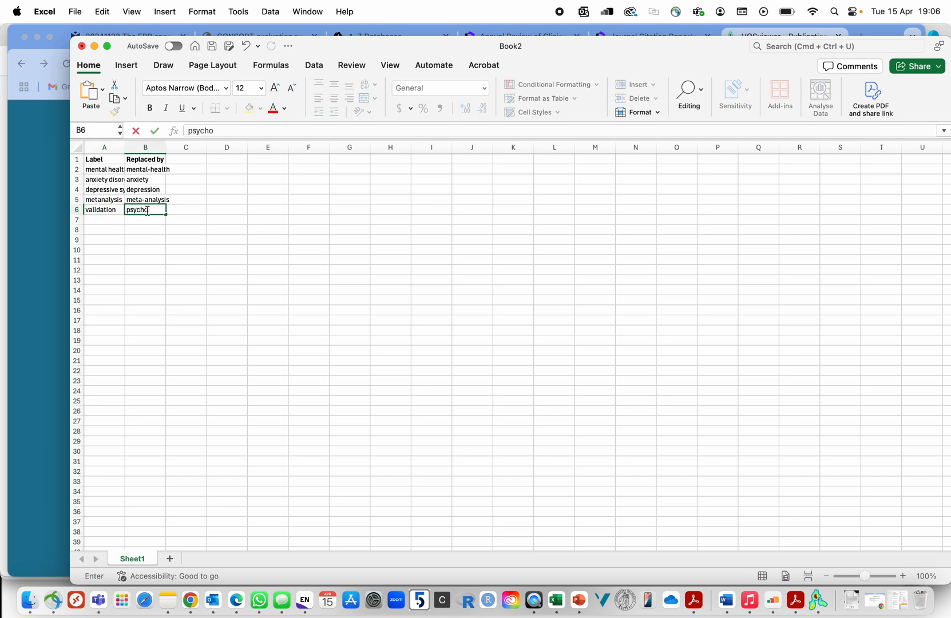
pyautogui.write('metricm pro')
pyautogui.press('BackSpace')
pyautogui.press('BackSpace')
pyautogui.press('BackSpace')
pyautogui.write('properties')
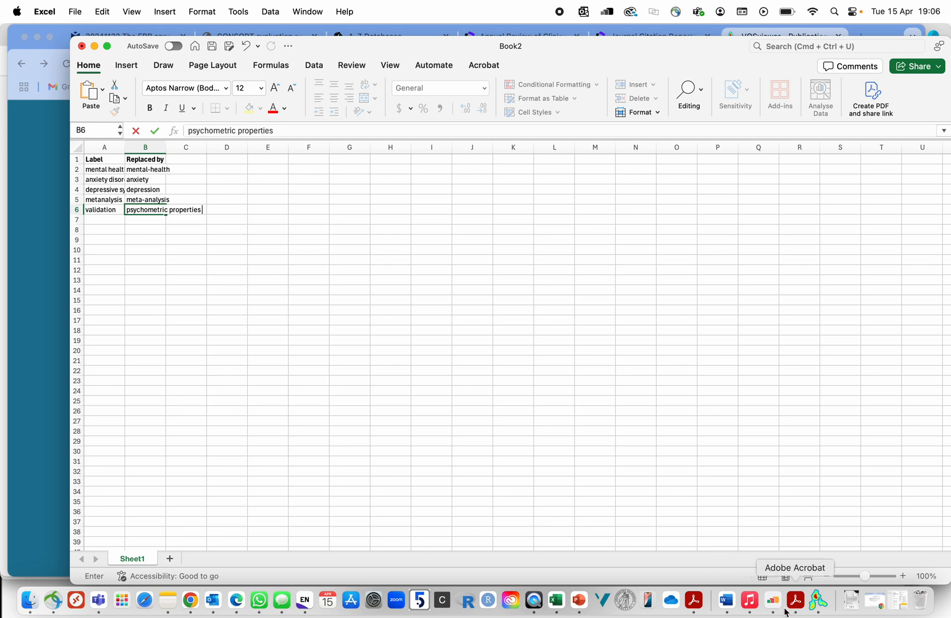
# Check the last keywords of the list in VOSviewer and enter the label "biploar disorders" in cell A7 in Excel.
pyautogui.click(819, 600)
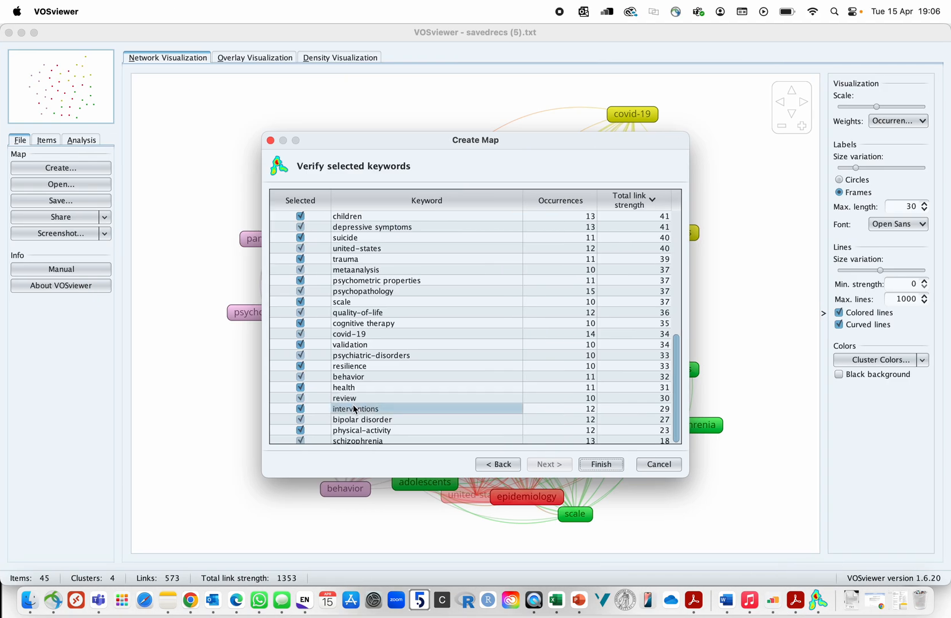
pyautogui.scroll(-1, 356, 408)
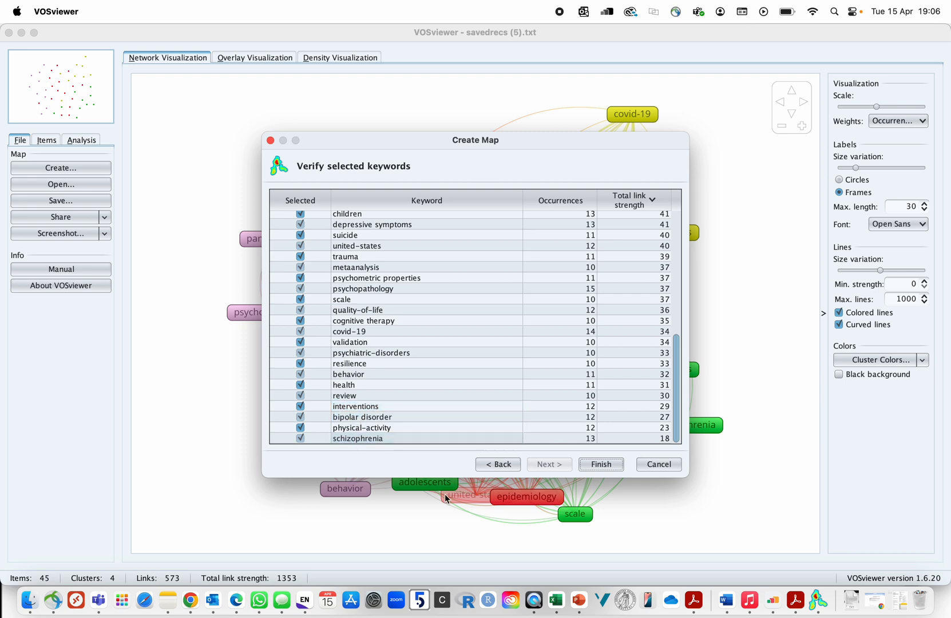
pyautogui.click(560, 600)
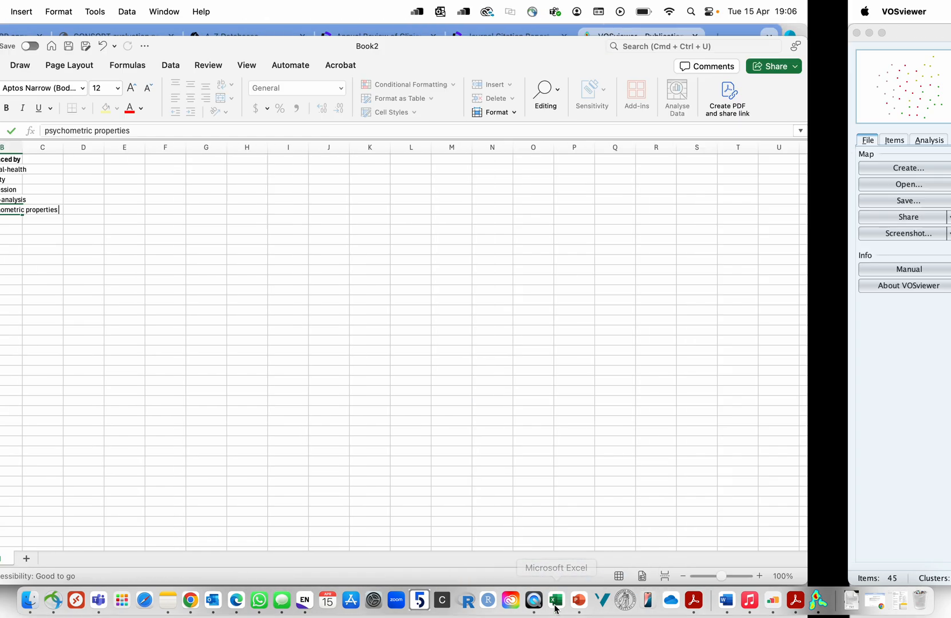
pyautogui.click(102, 219)
pyautogui.write('b')
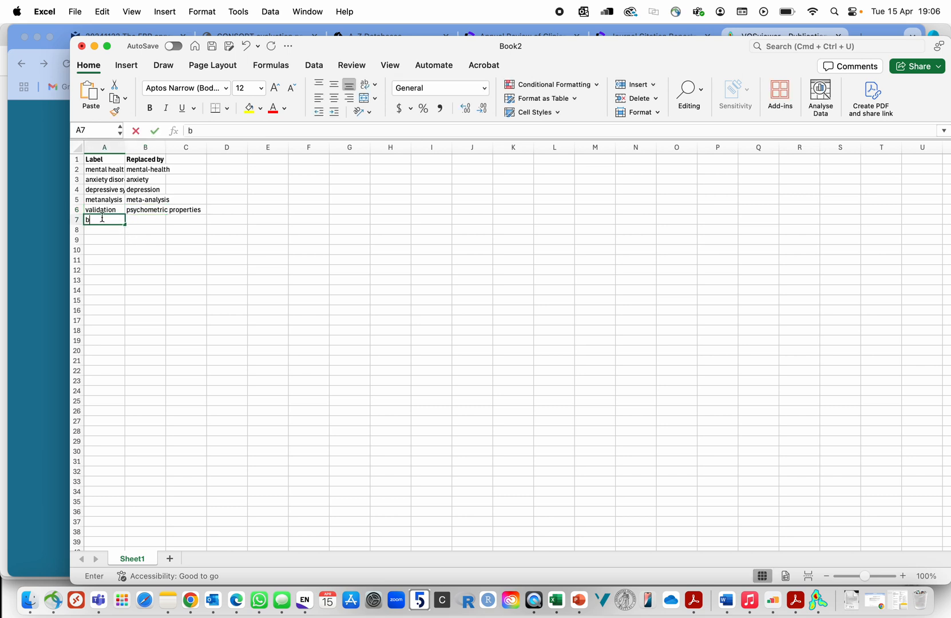
pyautogui.write('iploar sideor')
pyautogui.press('BackSpace')
pyautogui.press('BackSpace')
pyautogui.press('BackSpace')
pyautogui.press('BackSpace')
pyautogui.press('BackSpace')
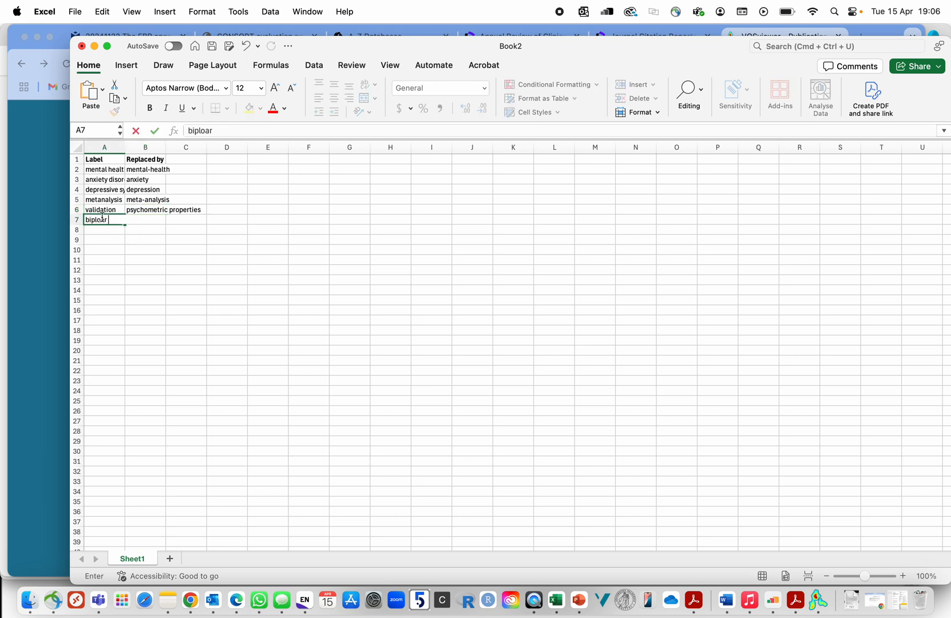
pyautogui.write('disroc')
pyautogui.write('ers')
pyautogui.click(119, 220)
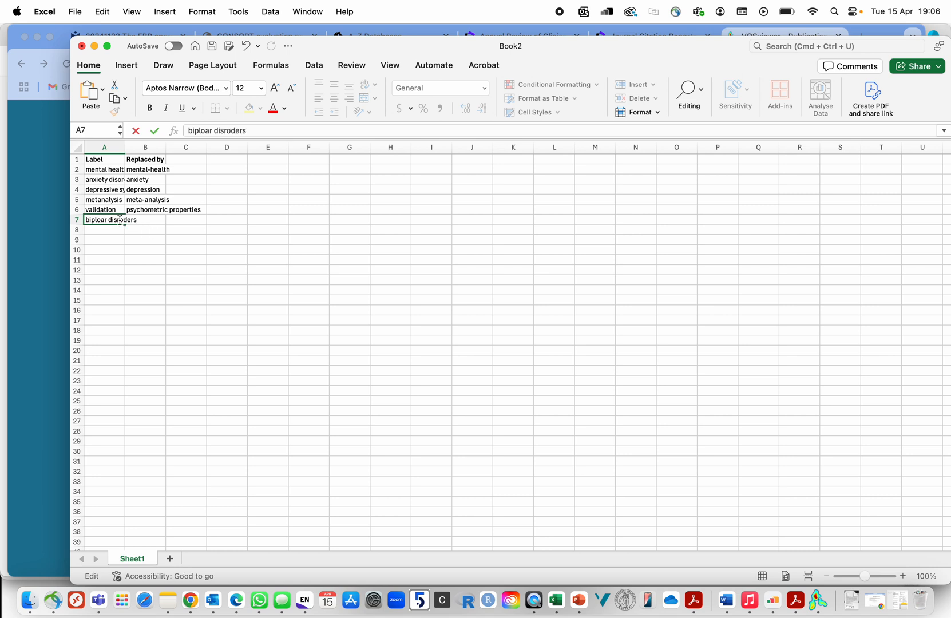
pyautogui.press('BackSpace')
pyautogui.press('BackSpace')
pyautogui.write('or')
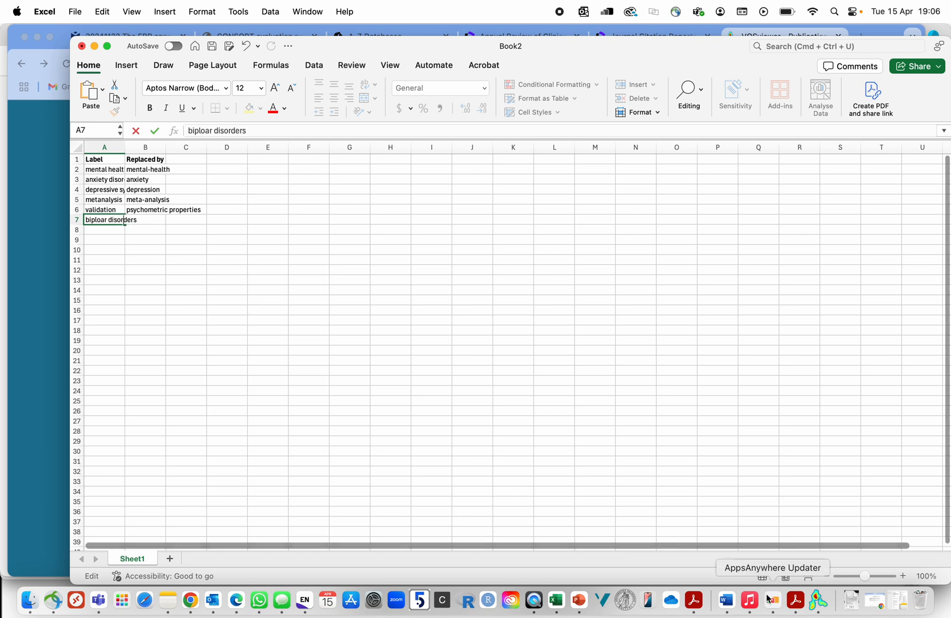
# Recheck the related keyword in VOSviewer and enter "schizophrenia" in Excel cell B7 as the row's replacement.
pyautogui.click(819, 600)
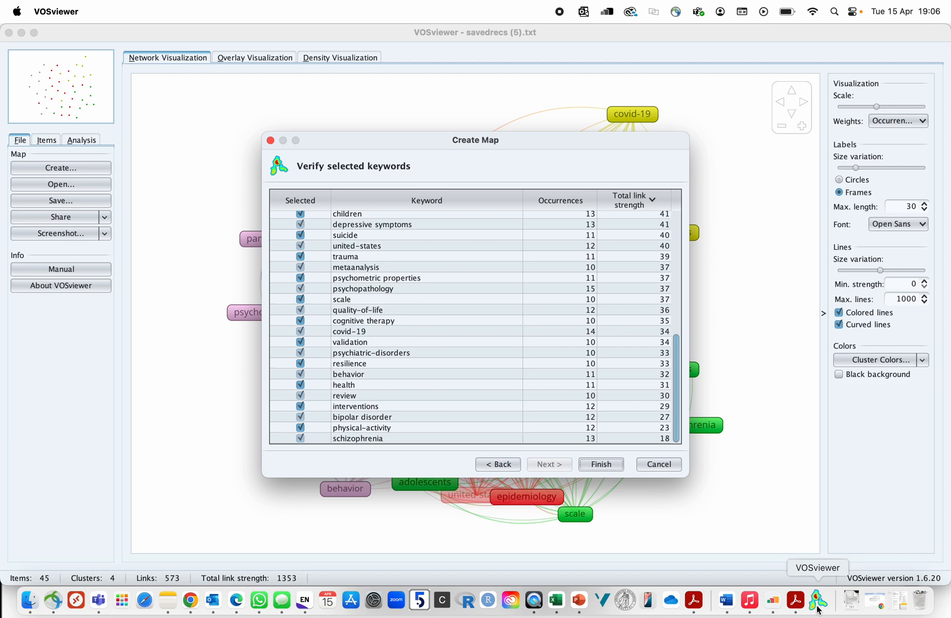
pyautogui.click(534, 602)
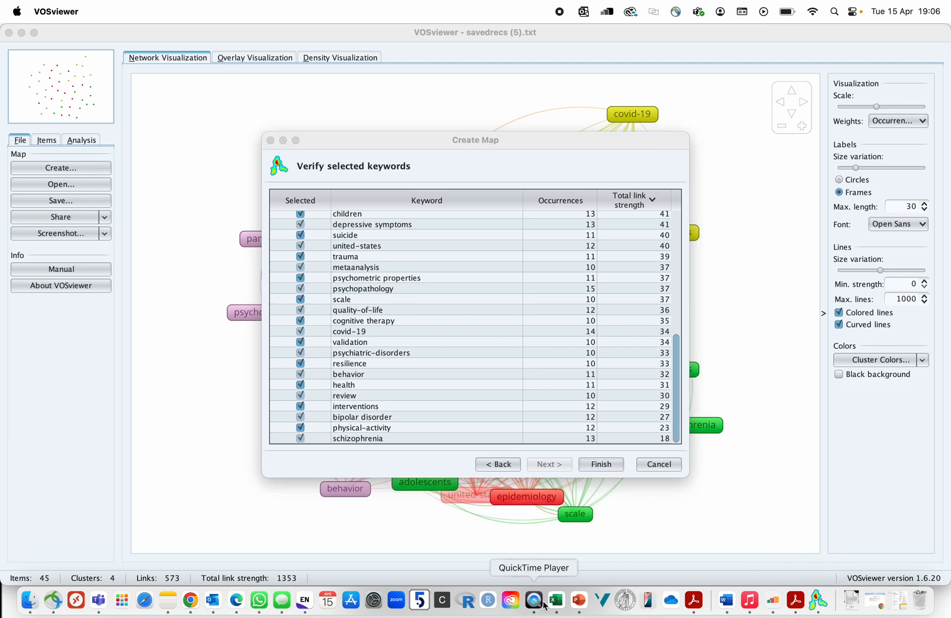
pyautogui.click(557, 605)
pyautogui.doubleClick(152, 222)
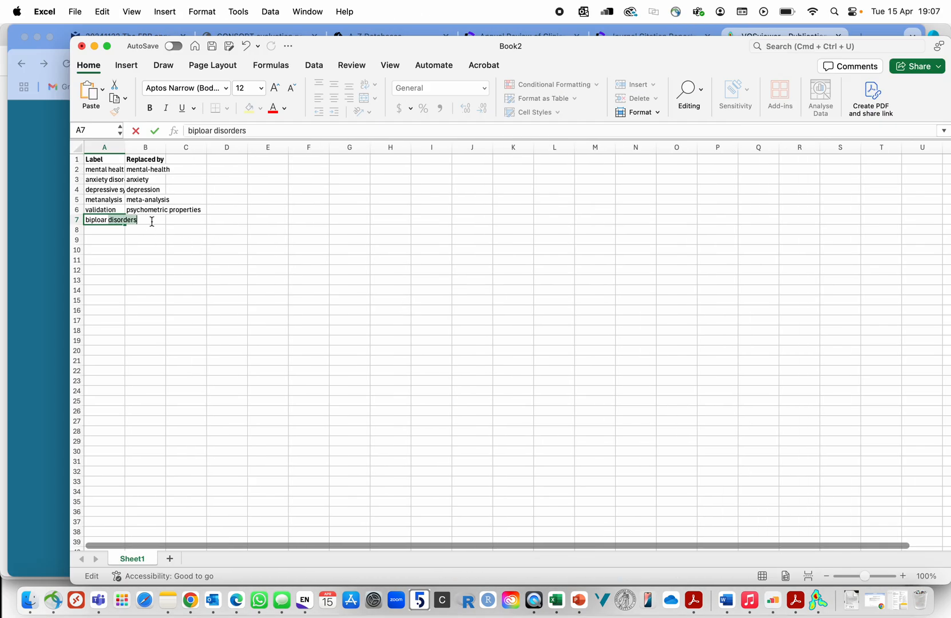
pyautogui.click(153, 238)
pyautogui.click(153, 221)
pyautogui.write('sh')
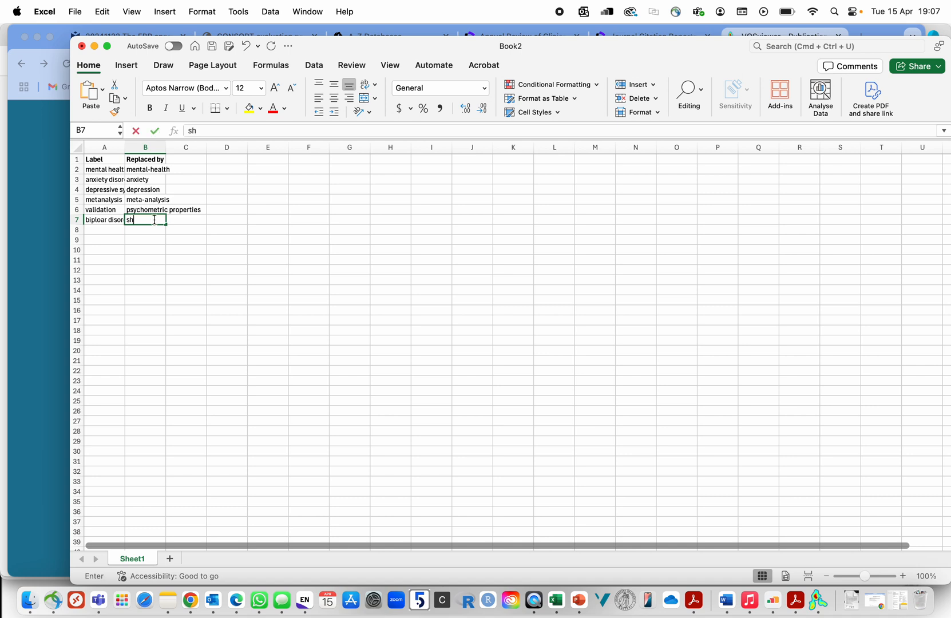
pyautogui.write('izophr')
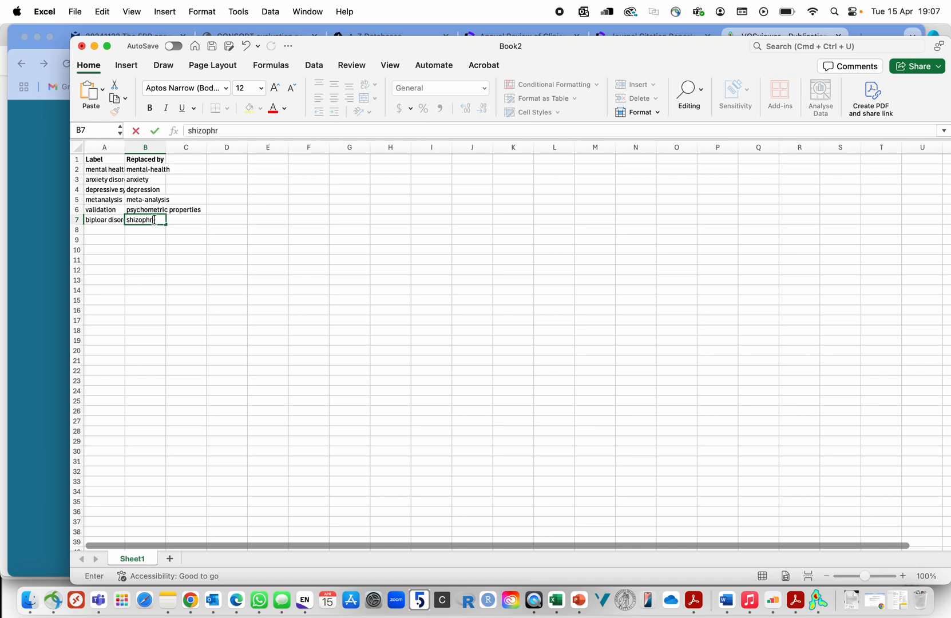
pyautogui.write('enai')
pyautogui.press('BackSpace')
pyautogui.press('BackSpace')
pyautogui.write('ia')
pyautogui.click(192, 131)
pyautogui.write('c')
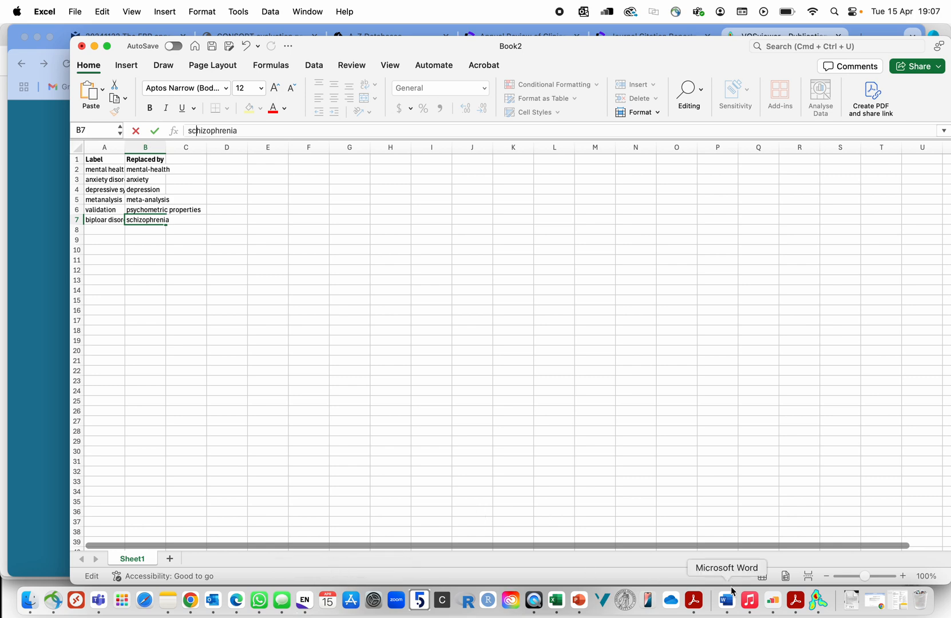
# Switch to VOSviewer, look over the keyword list back to its beginning and cancel the current map creation.
pyautogui.click(818, 601)
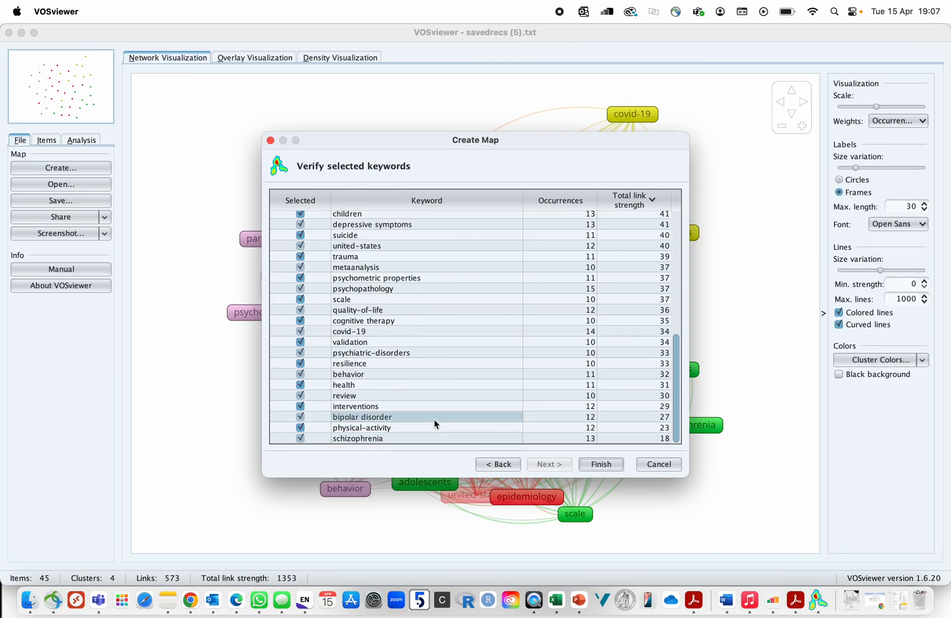
pyautogui.scroll(4, 427, 310)
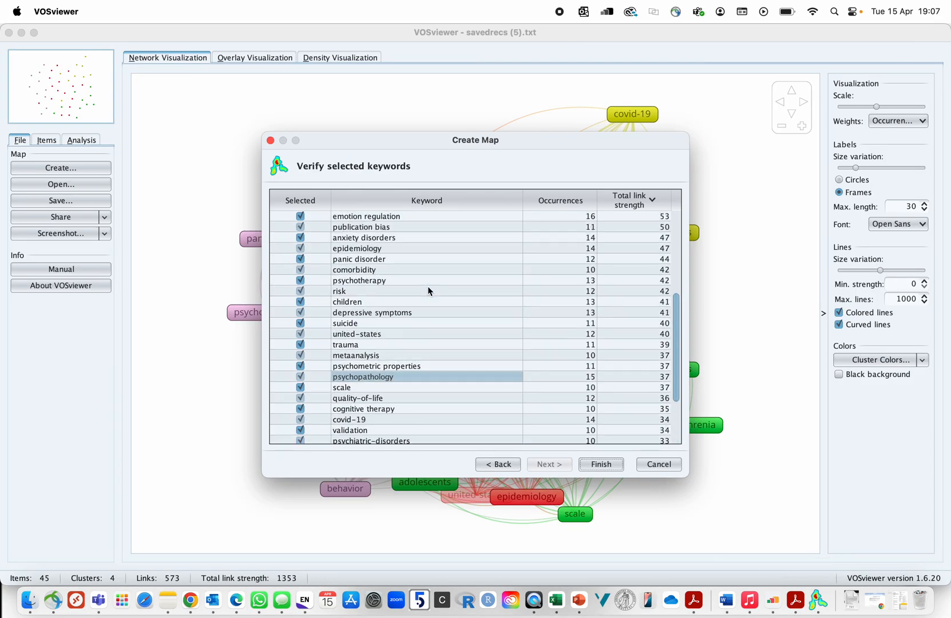
pyautogui.scroll(5, 430, 291)
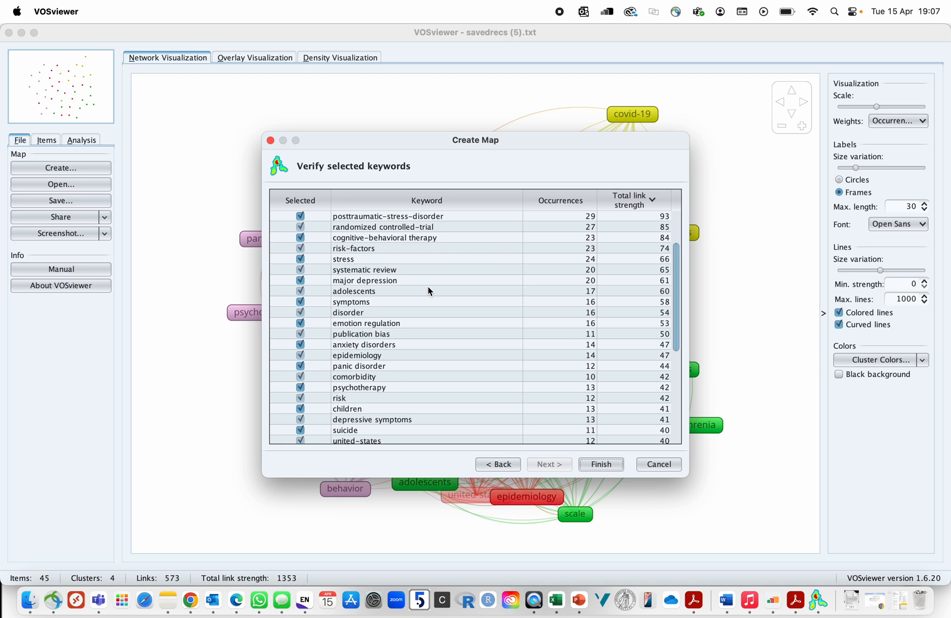
pyautogui.scroll(3, 430, 292)
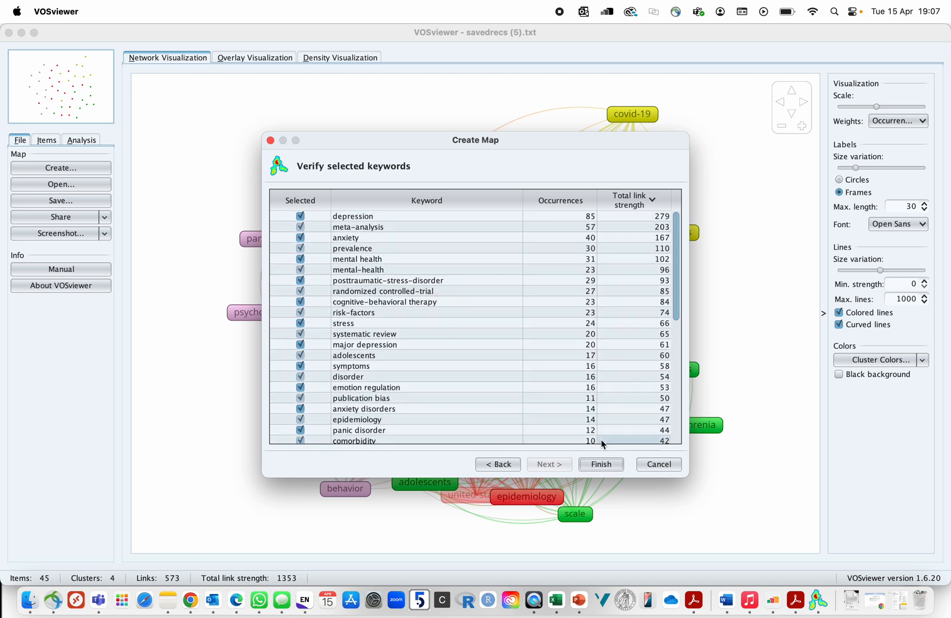
pyautogui.click(659, 464)
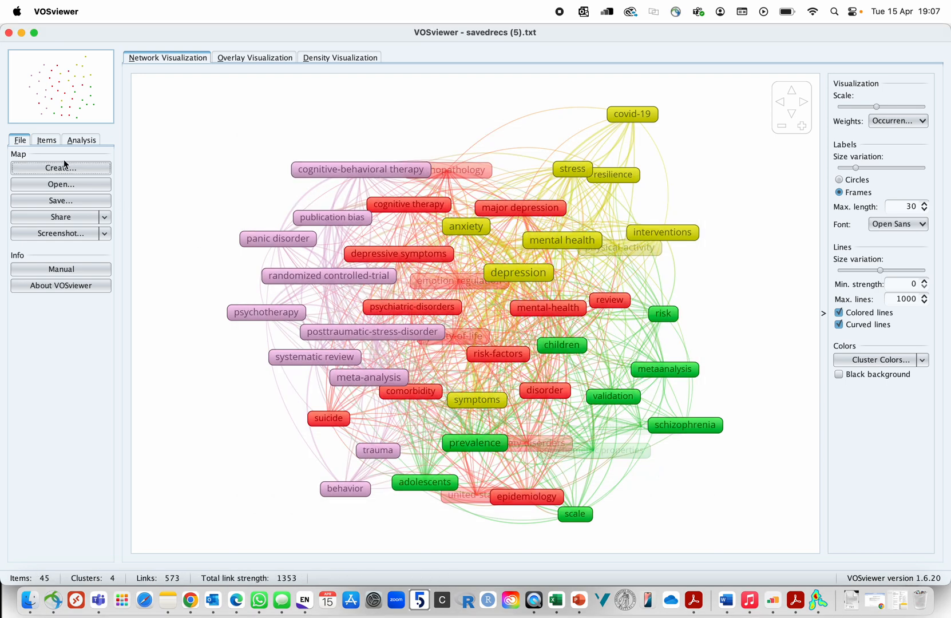
# Start a new map from bibliographic data with the Web of Science file savedrecs (5).txt, proceeding to the analysis type and counting method.
pyautogui.click(58, 169)
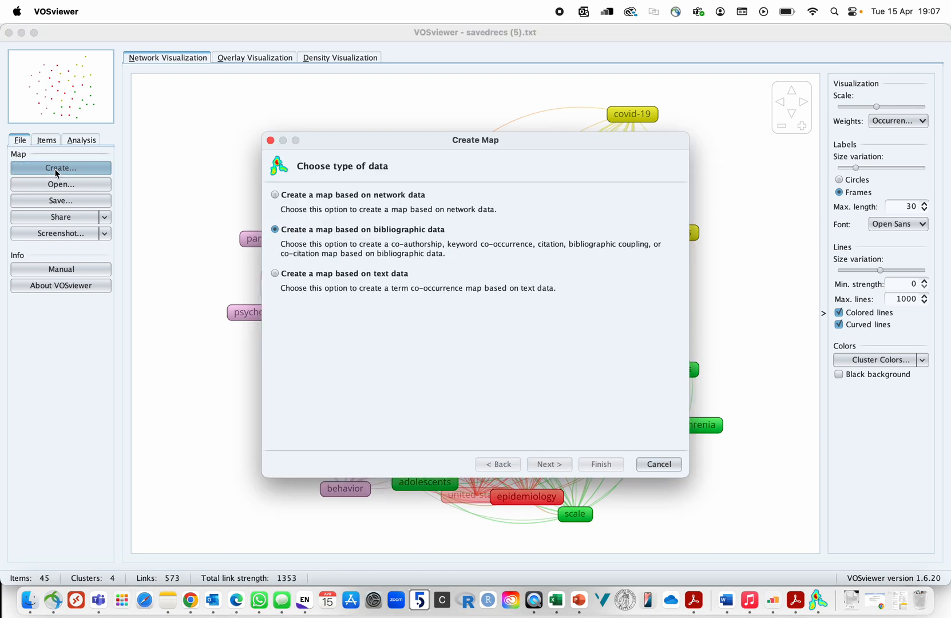
pyautogui.click(547, 466)
pyautogui.click(544, 467)
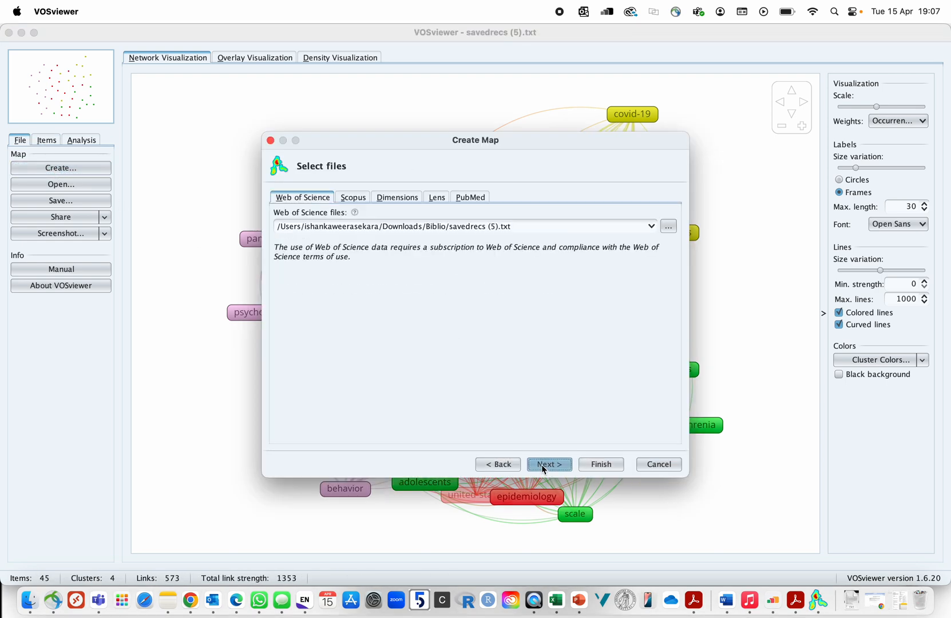
pyautogui.click(547, 465)
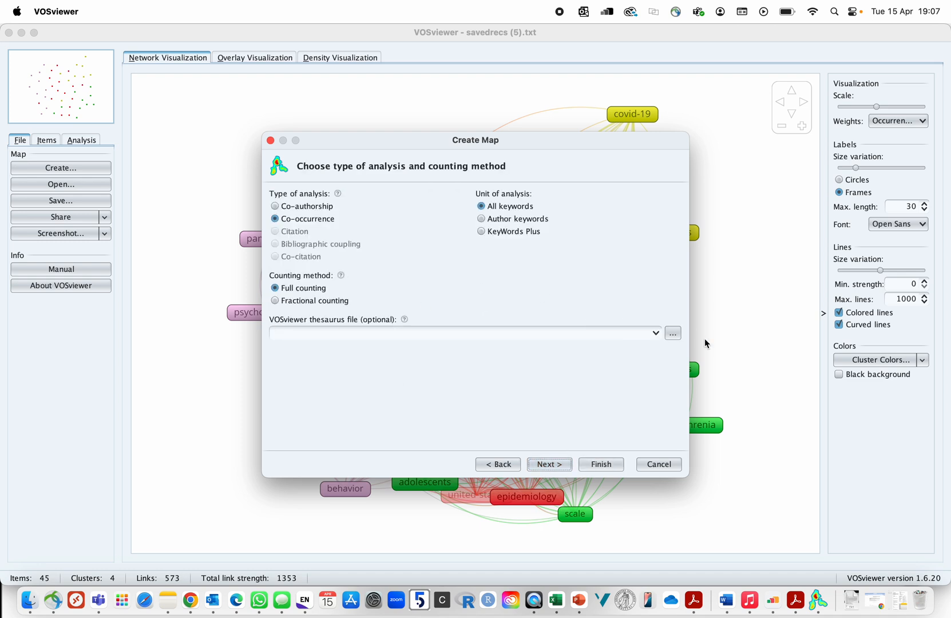
# Switch to Excel and save the table in the Biblio folder as "thresaurus file" in MS-DOS Formatted Text (.txt) format.
pyautogui.click(554, 601)
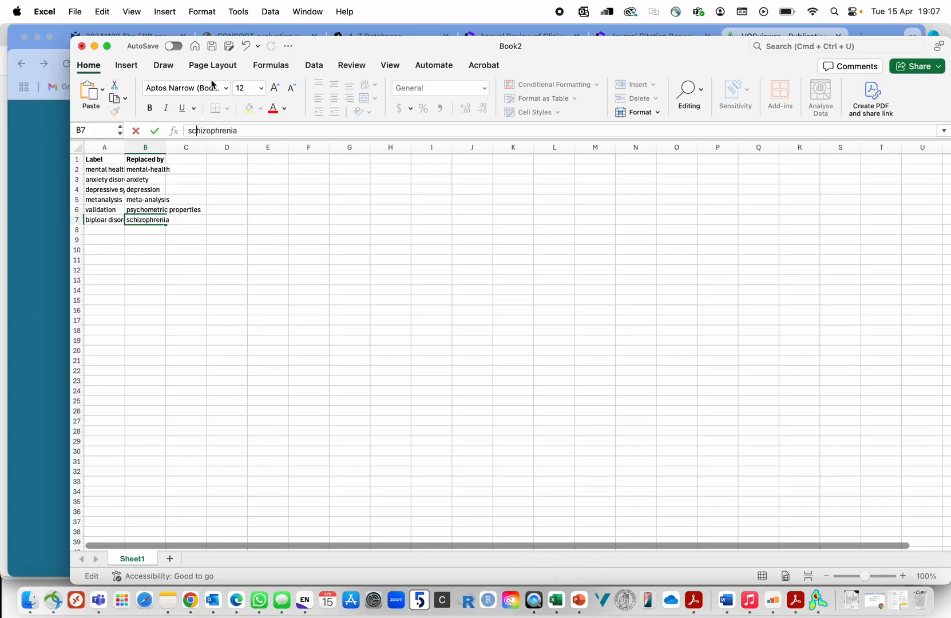
pyautogui.click(213, 50)
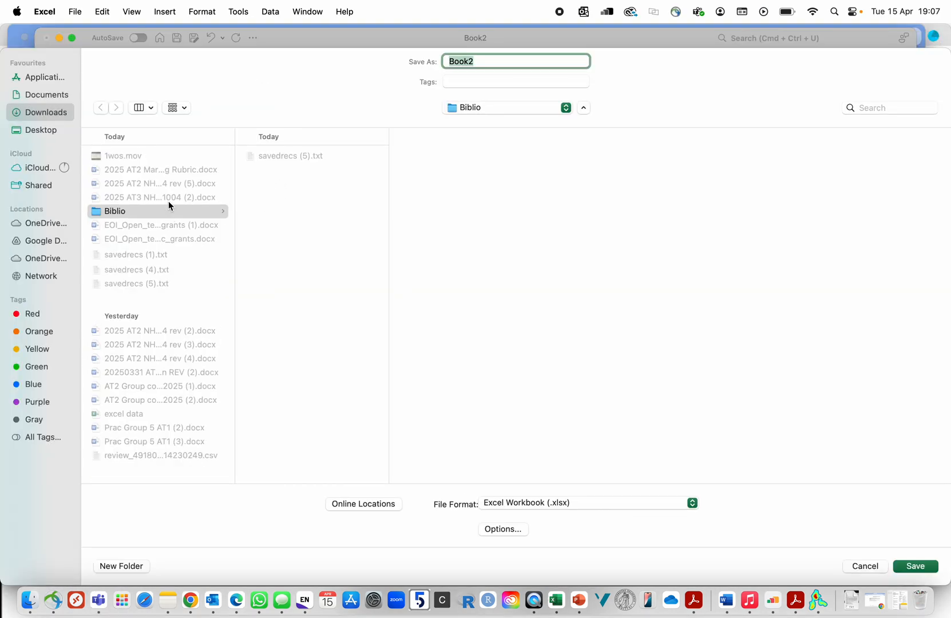
pyautogui.write('thresaurus file')
pyautogui.click(537, 508)
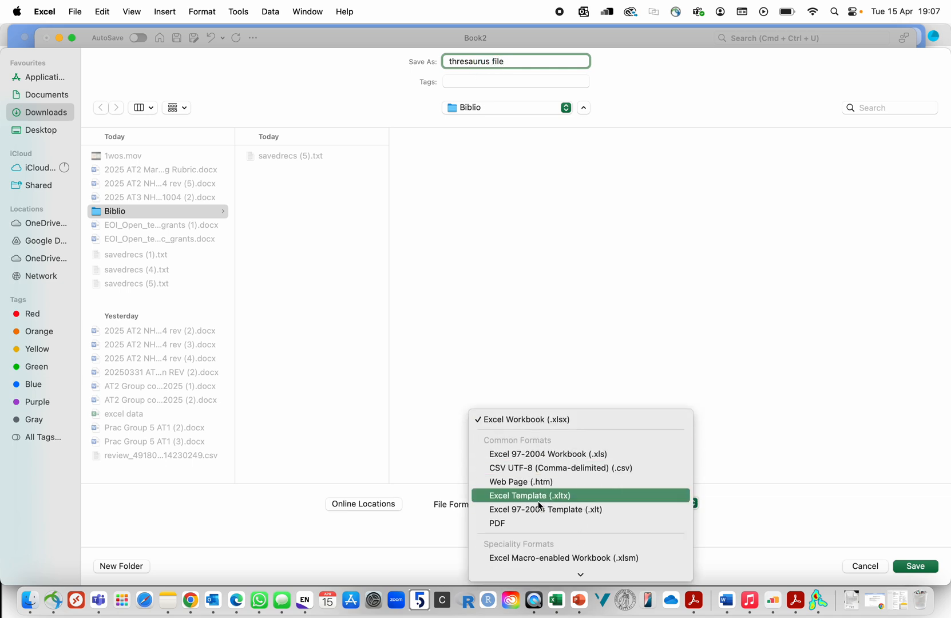
pyautogui.scroll(-3, 538, 505)
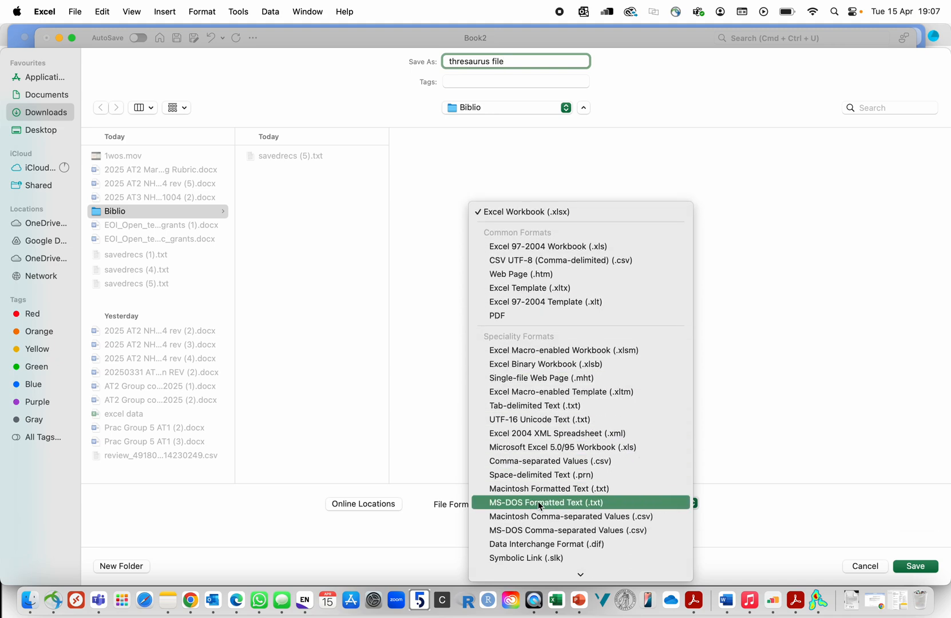
pyautogui.click(540, 503)
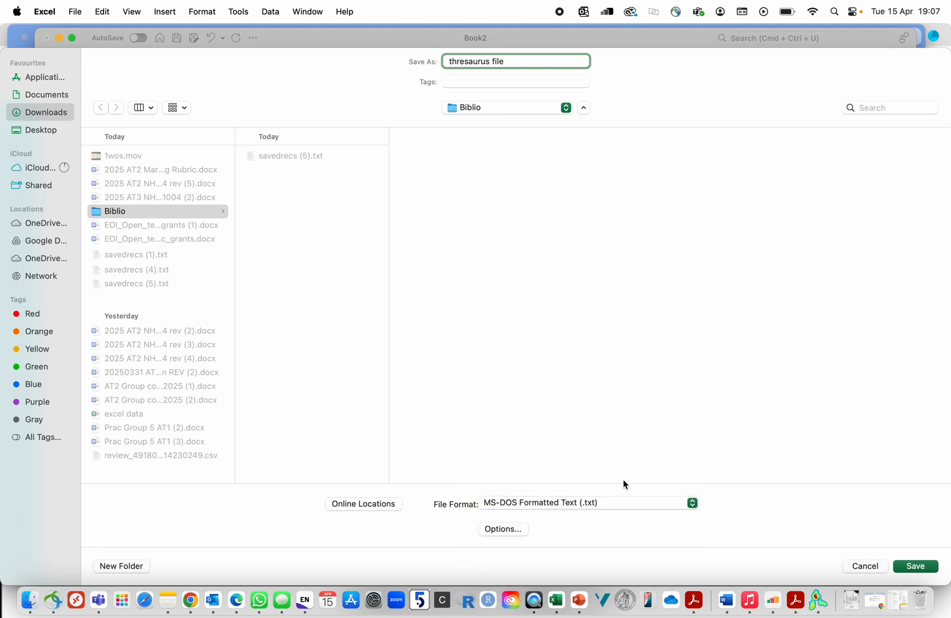
pyautogui.click(916, 566)
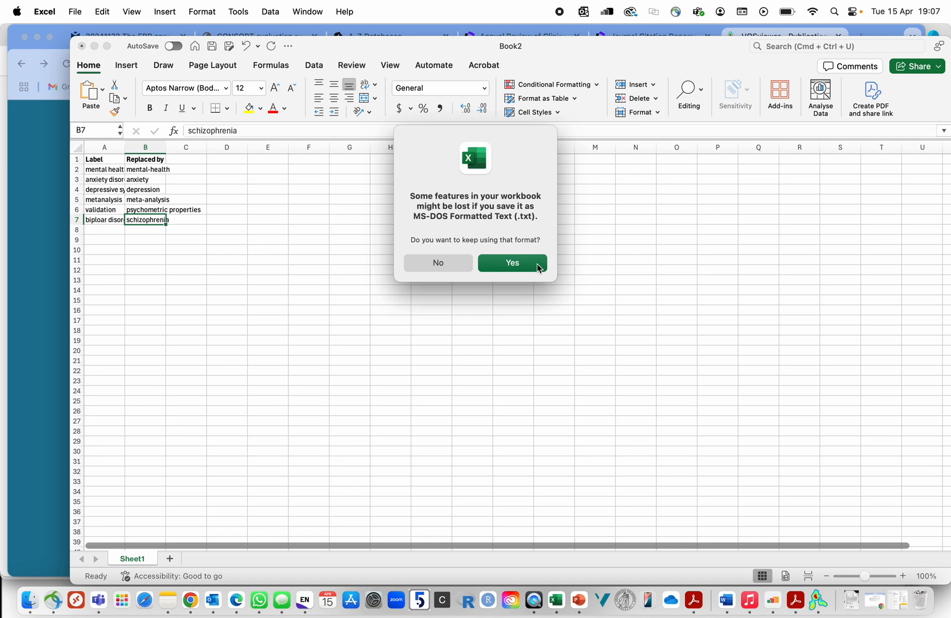
pyautogui.click(531, 265)
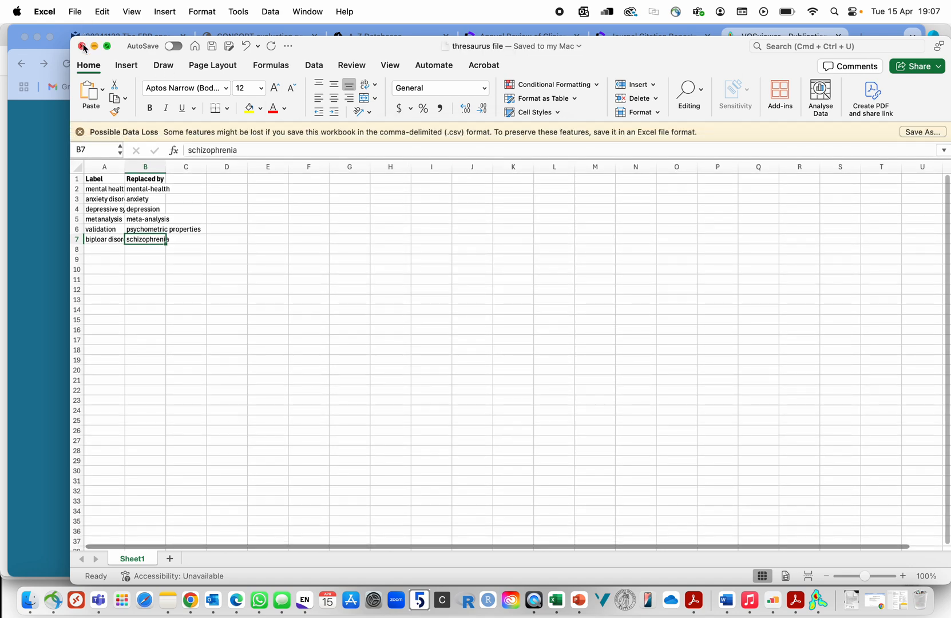
# Close the saved thesaurus workbook and return to the map creation dialog in VOSviewer.
pyautogui.click(81, 45)
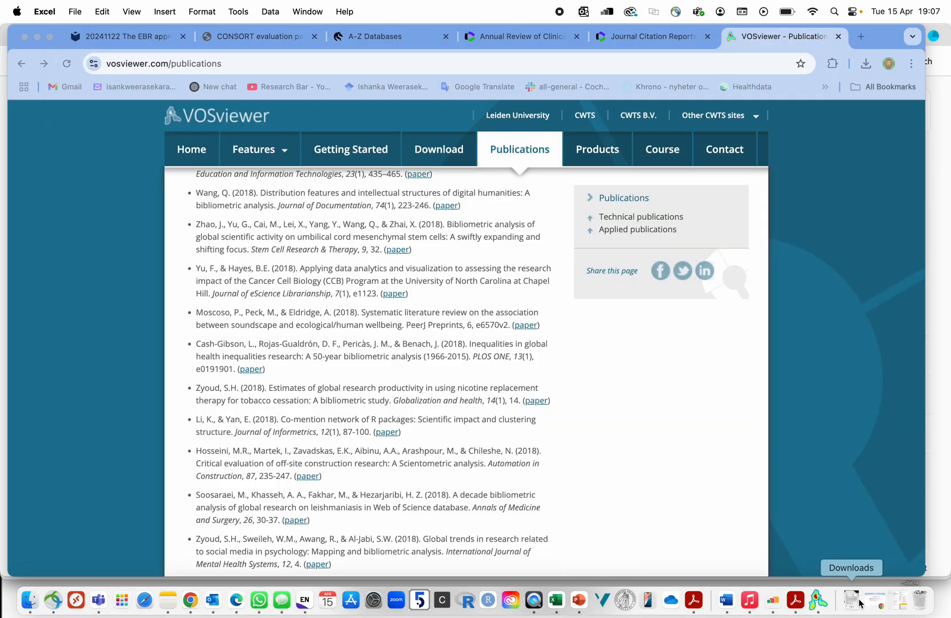
pyautogui.click(819, 600)
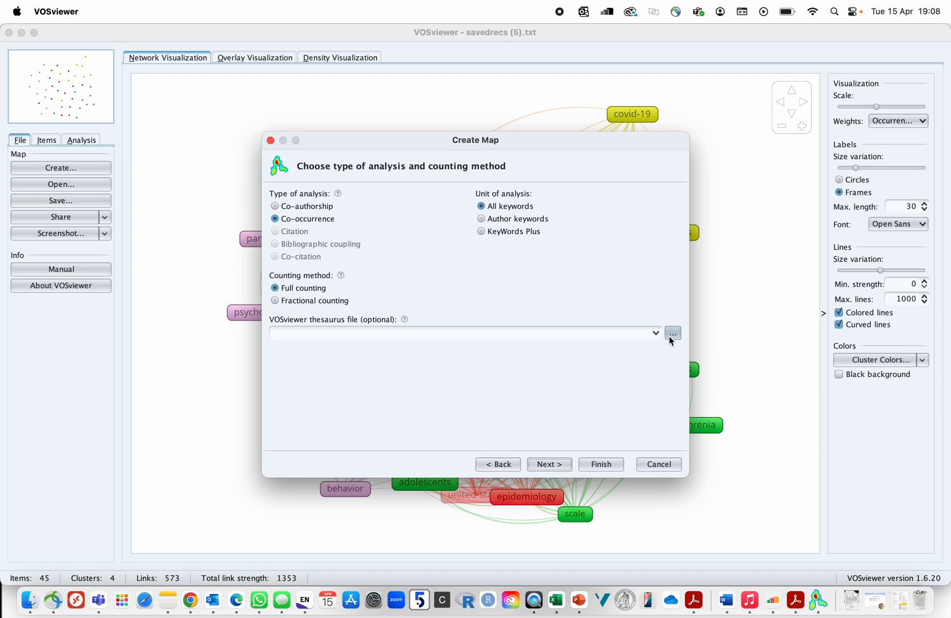
# Select thresaurus file.txt from the Biblio folder as the thesaurus for the all-keywords co-occurrence analysis and try to proceed.
pyautogui.click(673, 334)
pyautogui.click(361, 255)
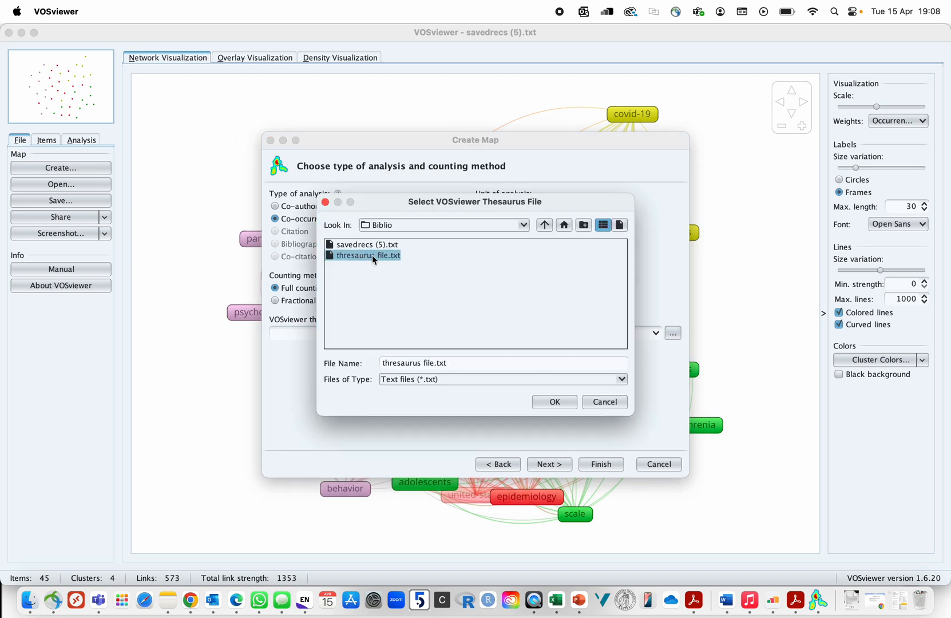
pyautogui.click(564, 400)
pyautogui.click(558, 465)
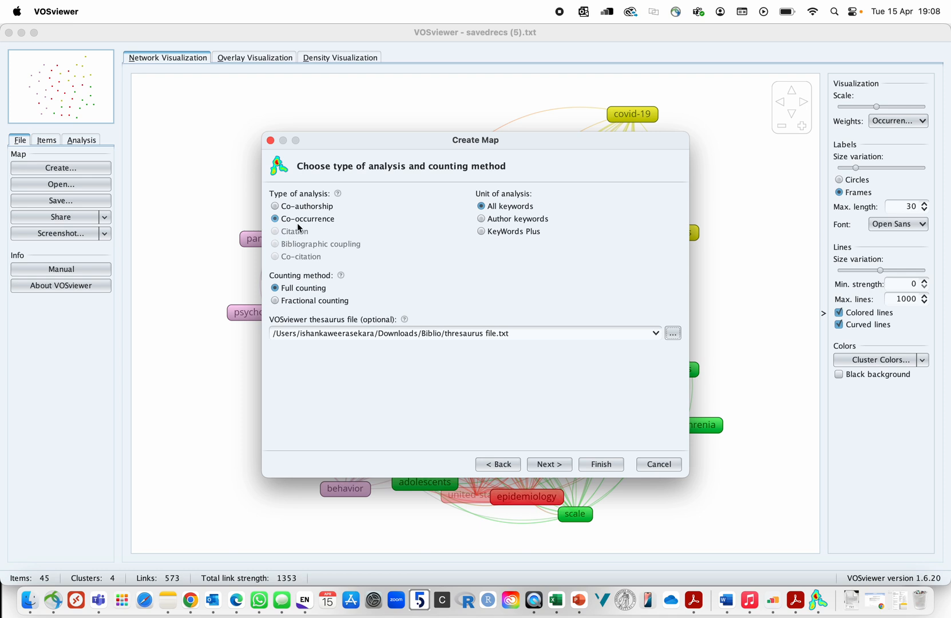
pyautogui.click(548, 464)
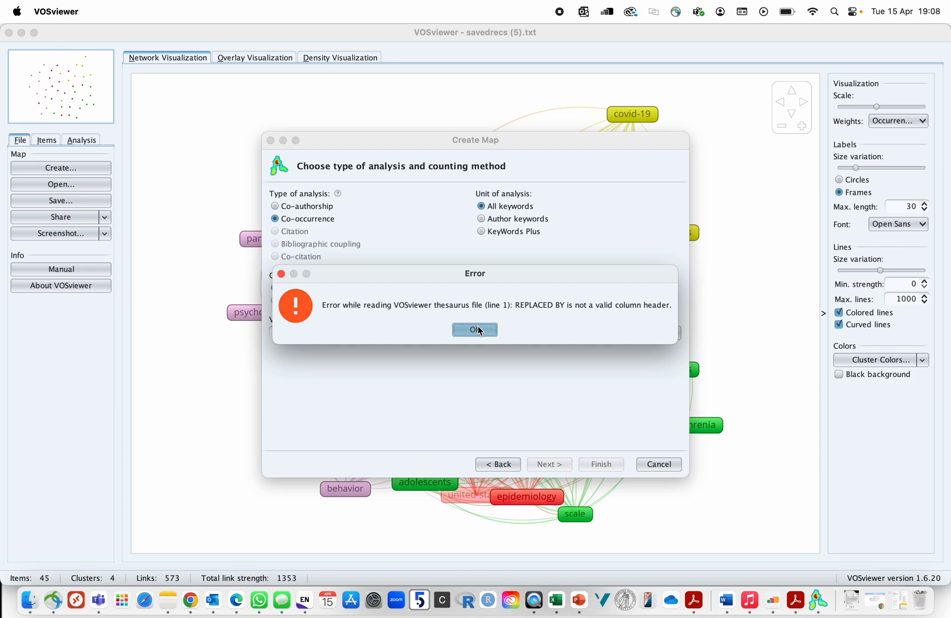
# Open the thresaurus file from the Biblio folder in Finder and correct the misspelled meta-analysis label to "metaanalysis".
pyautogui.click(27, 611)
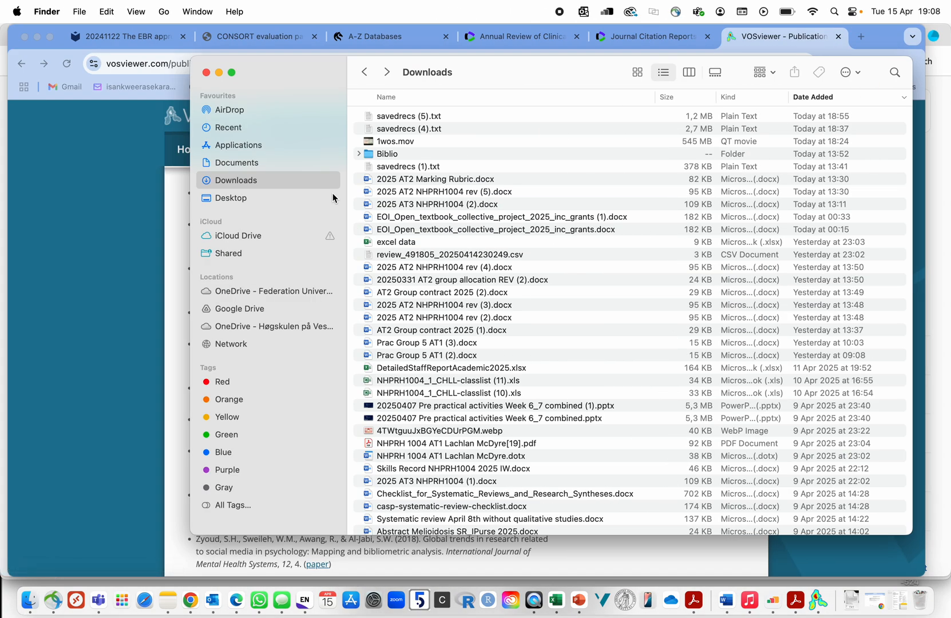
pyautogui.click(398, 154)
pyautogui.doubleClick(398, 154)
pyautogui.doubleClick(409, 129)
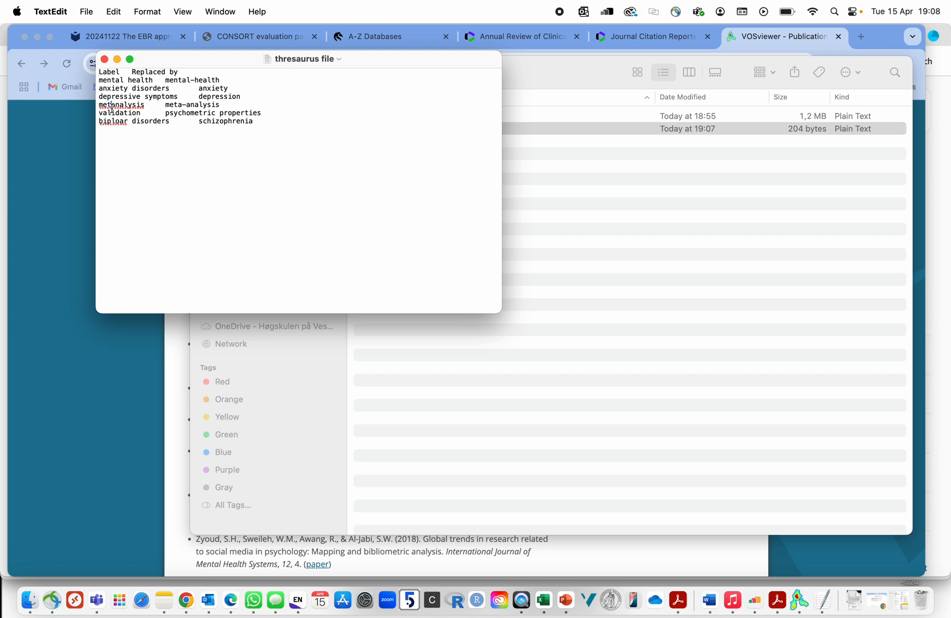
pyautogui.click(115, 105)
pyautogui.write('a')
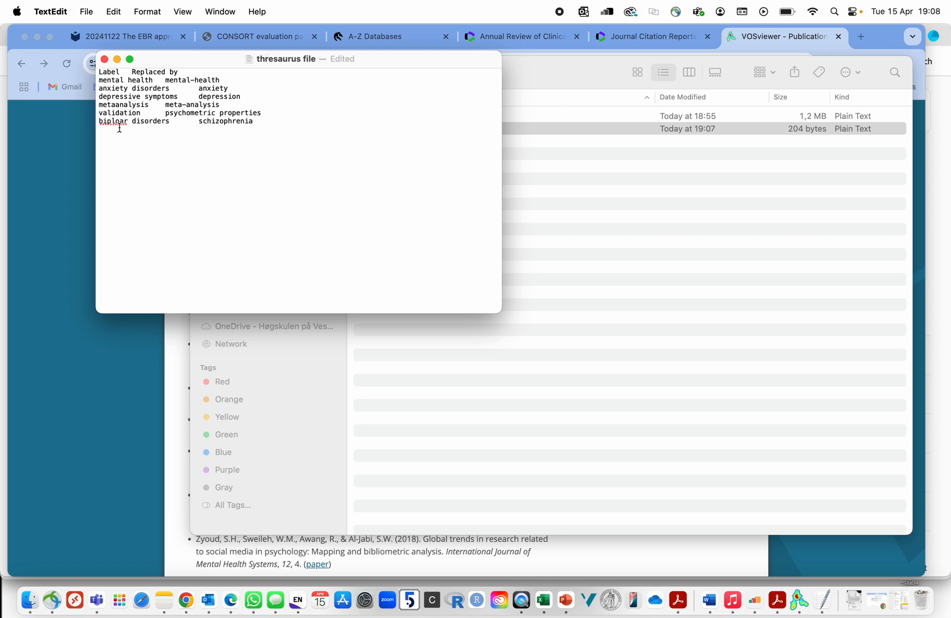
# Correct the misspelled last label to "bipolar disorders" in the thesaurus text file and close it.
pyautogui.click(118, 121)
pyautogui.press('BackSpace')
pyautogui.press('BackSpace')
pyautogui.write('lo')
pyautogui.press('BackSpace')
pyautogui.press('BackSpace')
pyautogui.write('ol')
pyautogui.click(104, 59)
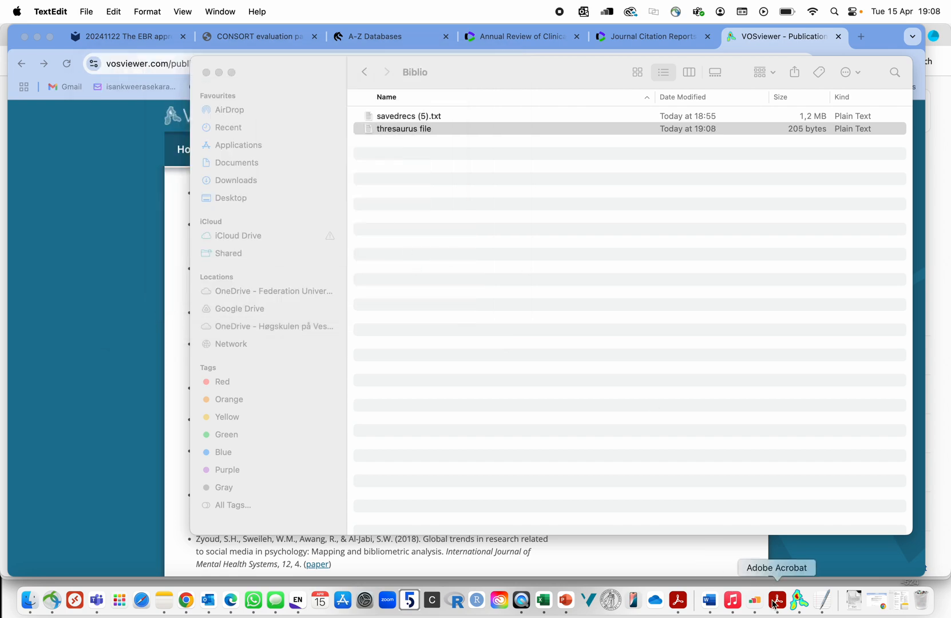
# Return to VOSviewer, dismiss the error, reselect thresaurus file.txt as the thesaurus and try to proceed again.
pyautogui.click(800, 600)
pyautogui.click(492, 330)
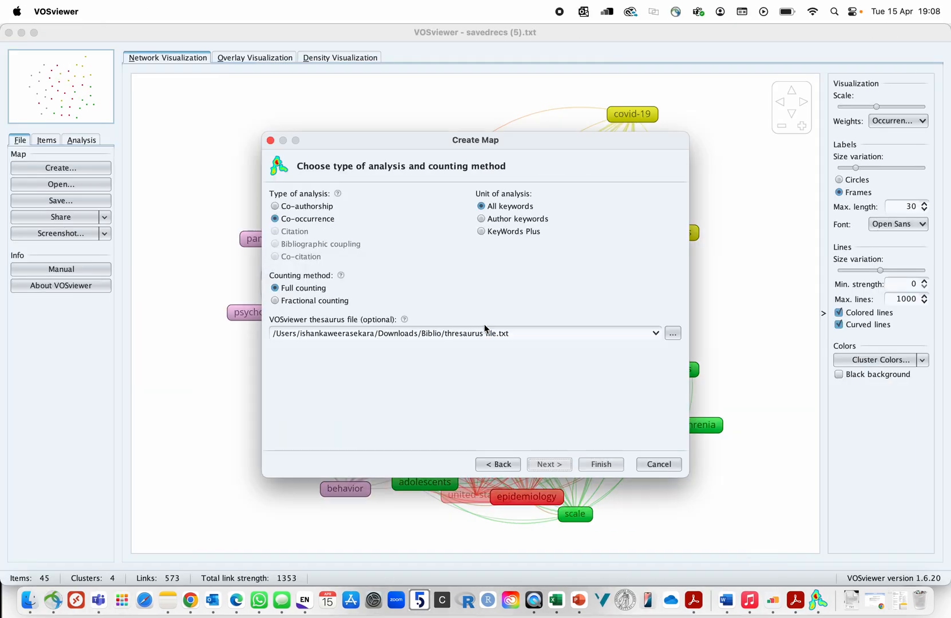
pyautogui.click(676, 334)
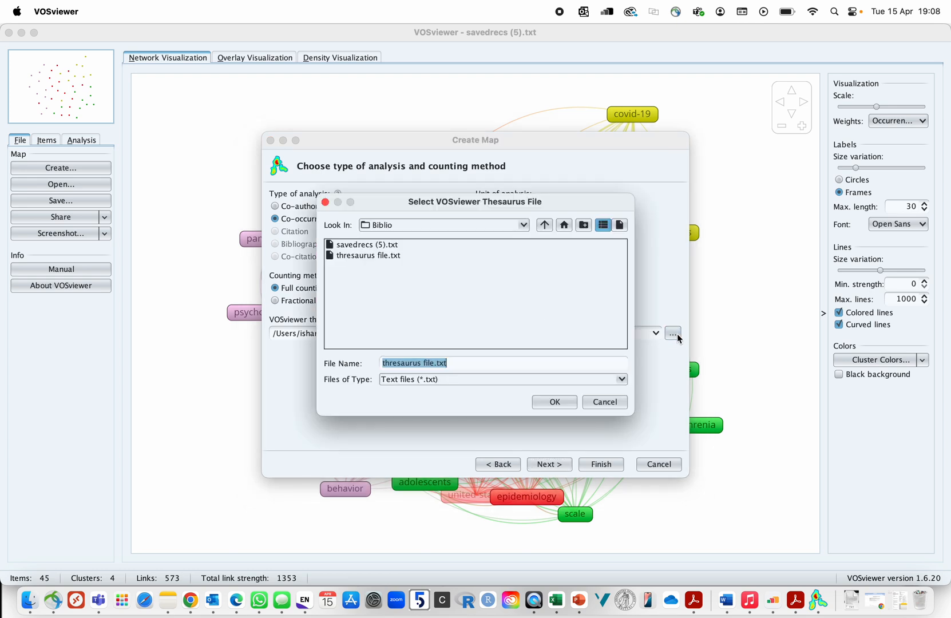
pyautogui.click(367, 255)
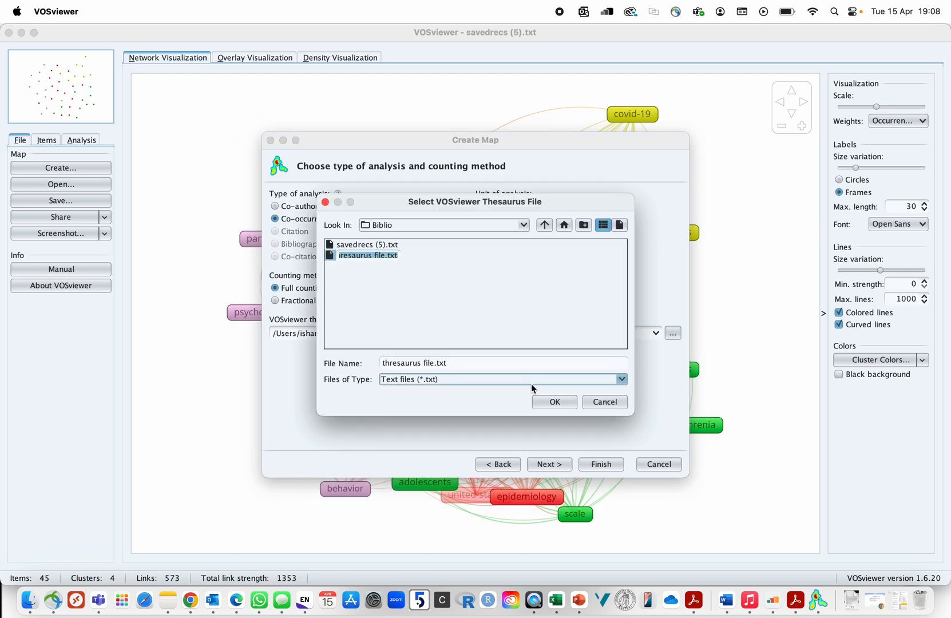
pyautogui.click(553, 402)
pyautogui.click(545, 463)
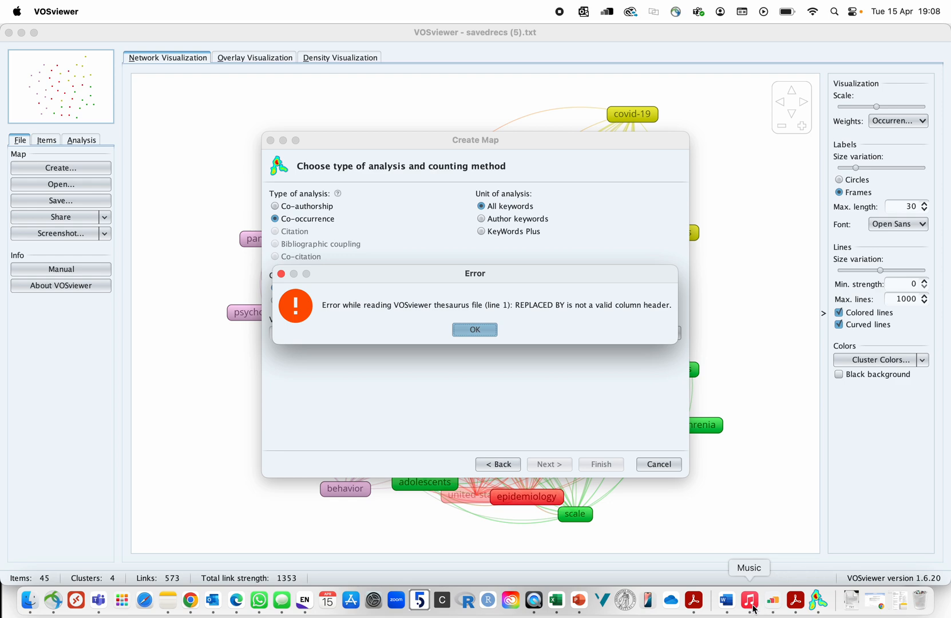
# Switch to Excel, import the recent thresaurus file as tab-delimited text with General columns, and select header cell B1.
pyautogui.click(553, 602)
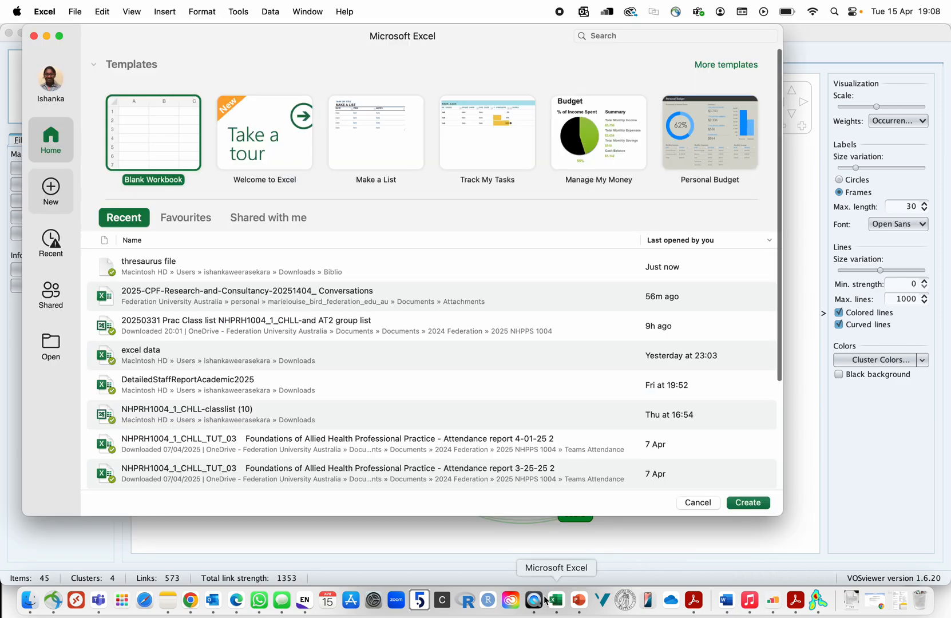
pyautogui.click(158, 259)
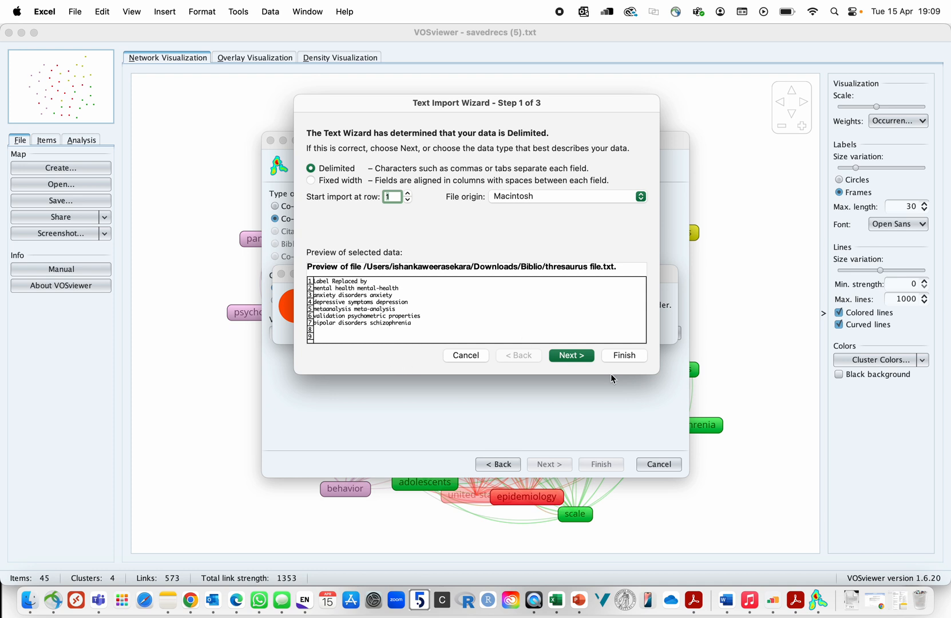
pyautogui.click(573, 356)
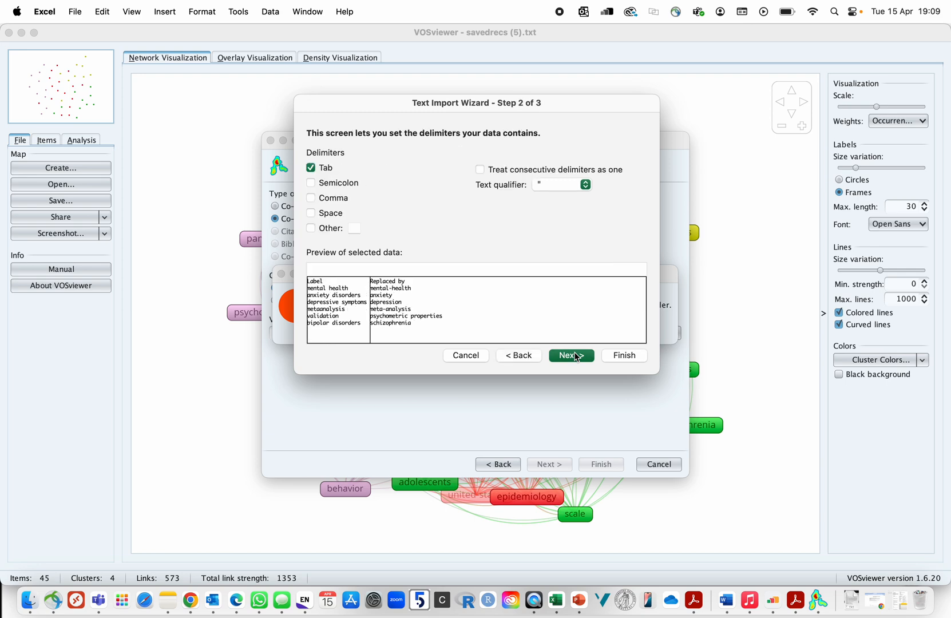
pyautogui.click(573, 356)
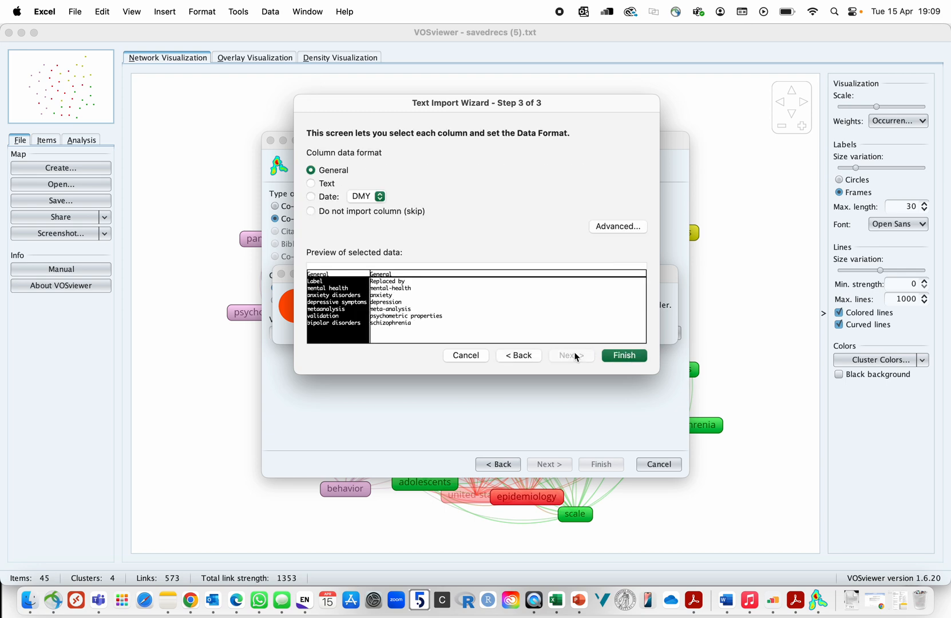
pyautogui.click(617, 356)
pyautogui.click(119, 167)
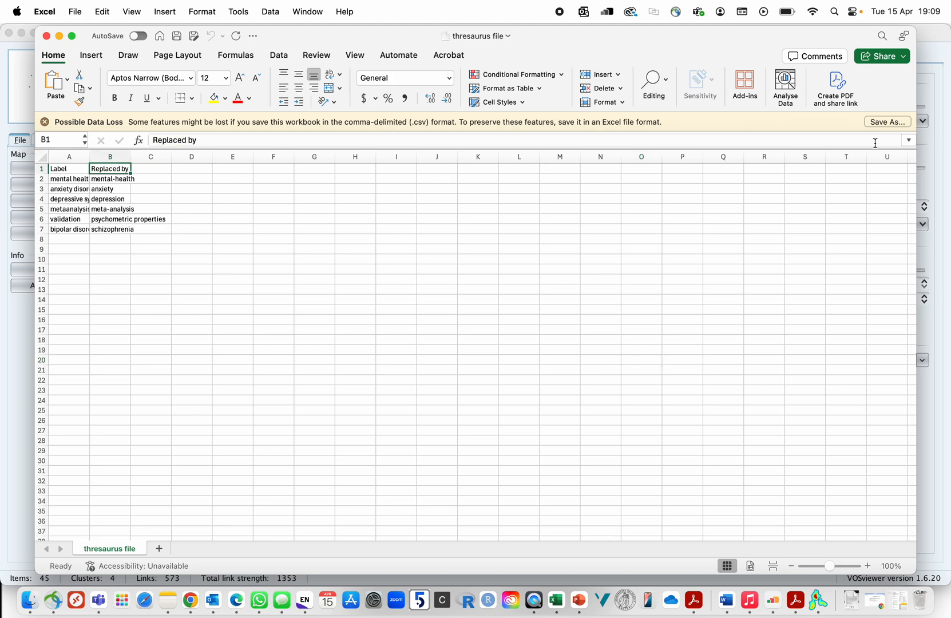
# Save the sheet over the existing "thresaurus file" in the Biblio folder as MS-DOS Formatted Text (.txt).
pyautogui.click(885, 123)
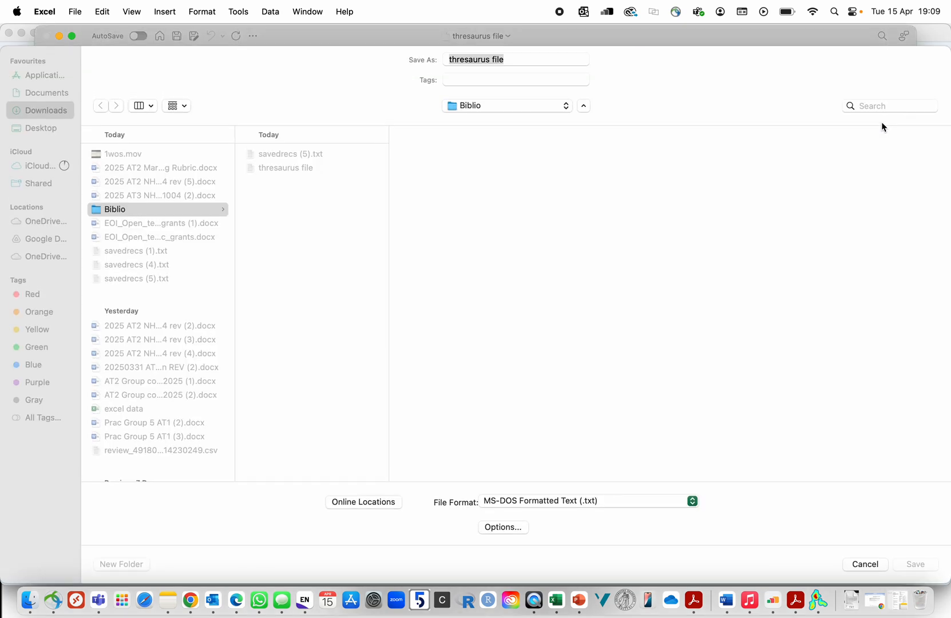
pyautogui.click(534, 500)
pyautogui.click(535, 501)
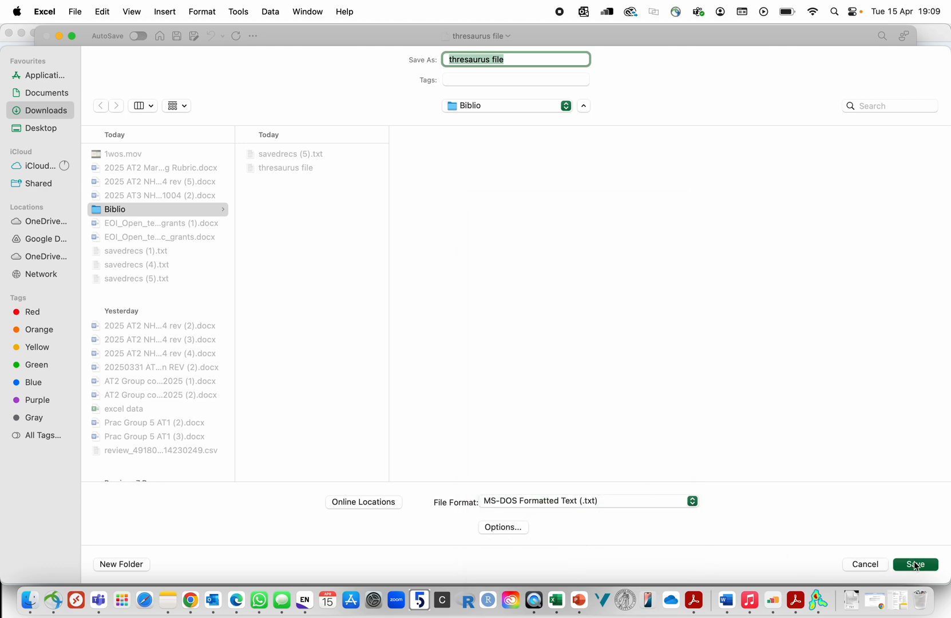
pyautogui.click(916, 566)
pyautogui.click(513, 359)
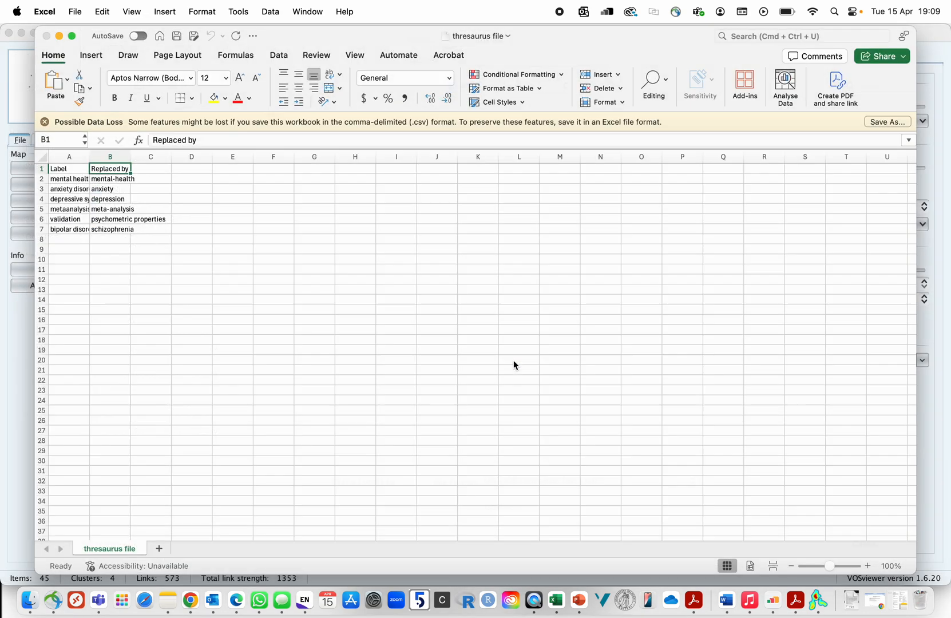
pyautogui.click(506, 269)
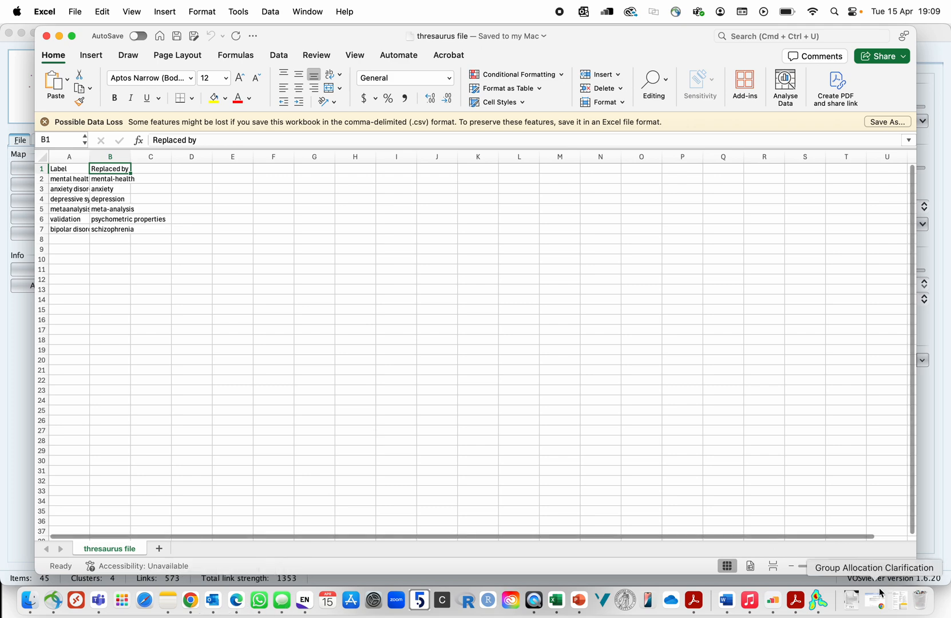
# Switch back to VOSviewer, close the error, choose the re-saved thresaurus file.txt as the thesaurus and try to continue.
pyautogui.click(818, 600)
pyautogui.click(487, 329)
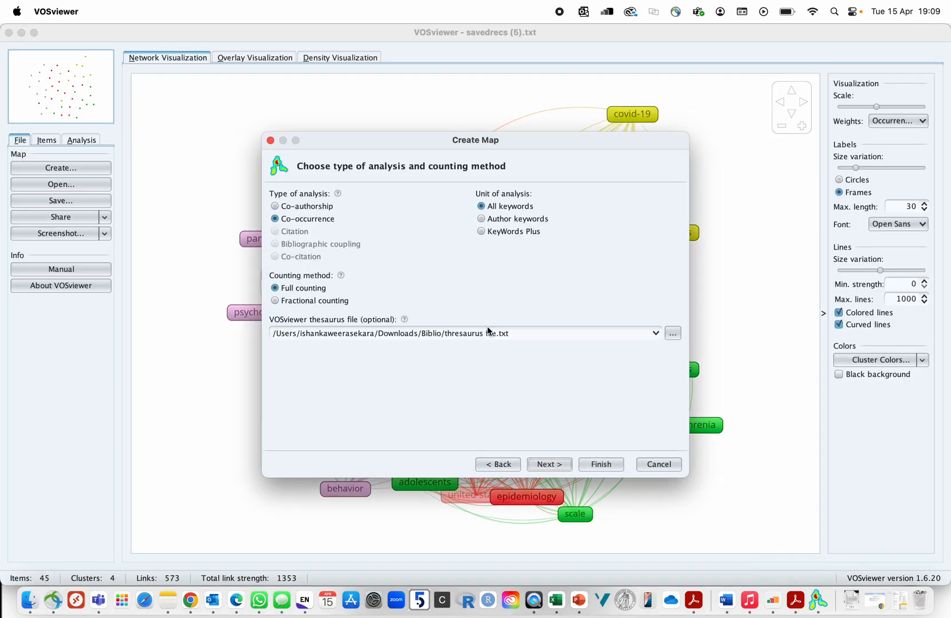
pyautogui.click(674, 334)
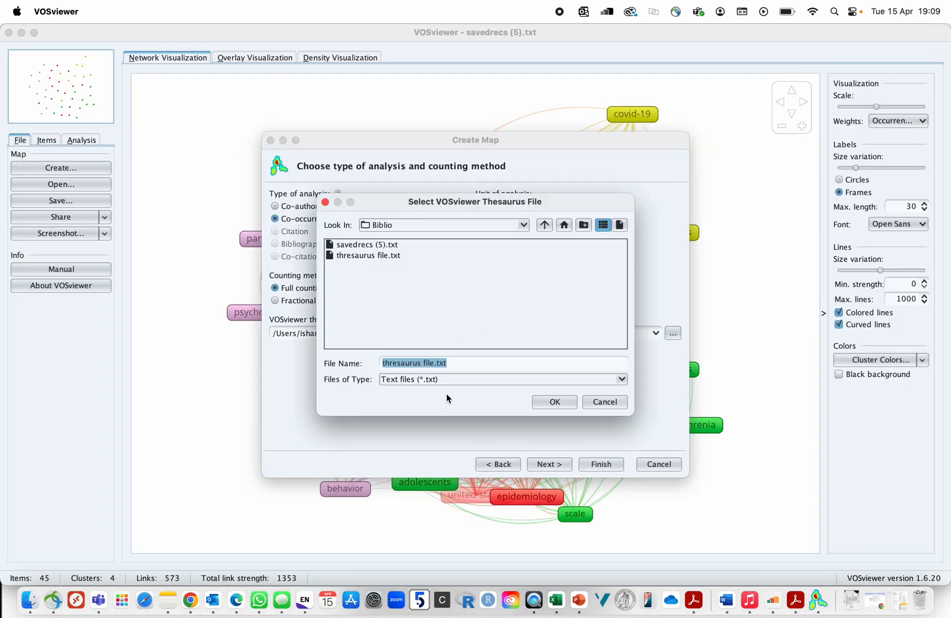
pyautogui.click(547, 401)
pyautogui.click(379, 255)
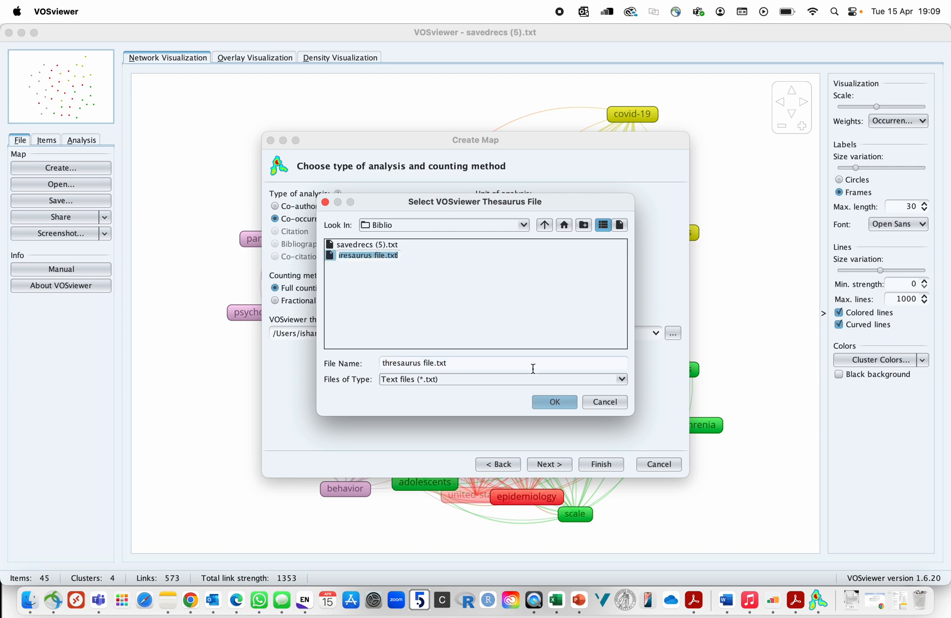
pyautogui.click(553, 402)
pyautogui.click(549, 466)
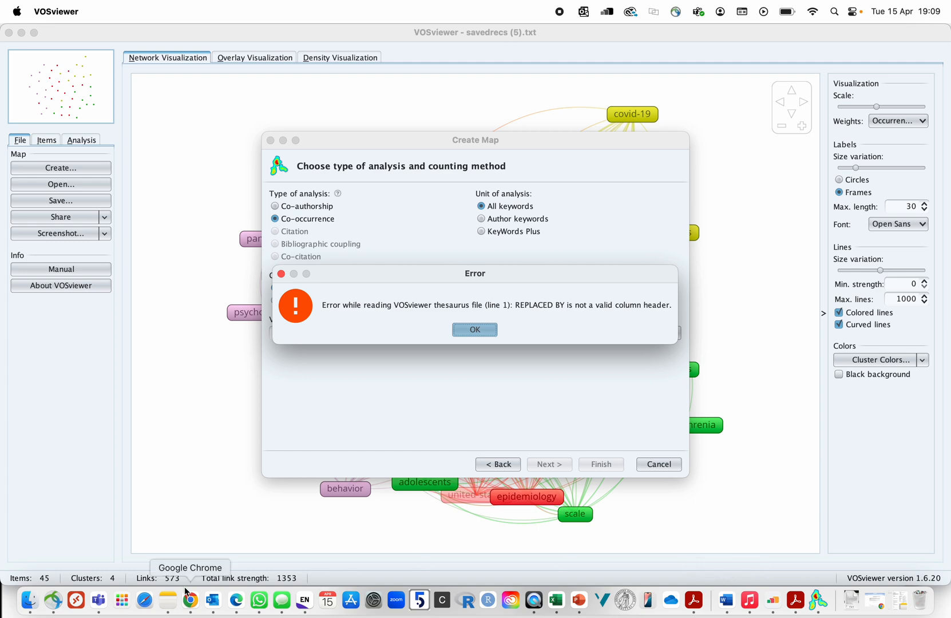
# Switch to the PowerPoint presentation and bring up slide 24 to examine the column headers of the example thesaurus table.
pyautogui.click(579, 599)
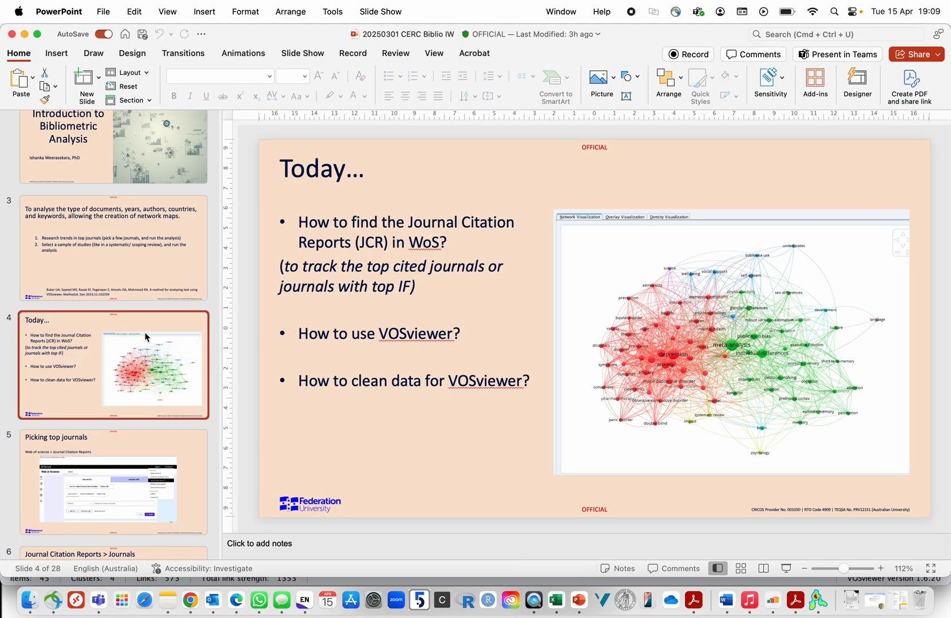
pyautogui.scroll(-10, 147, 338)
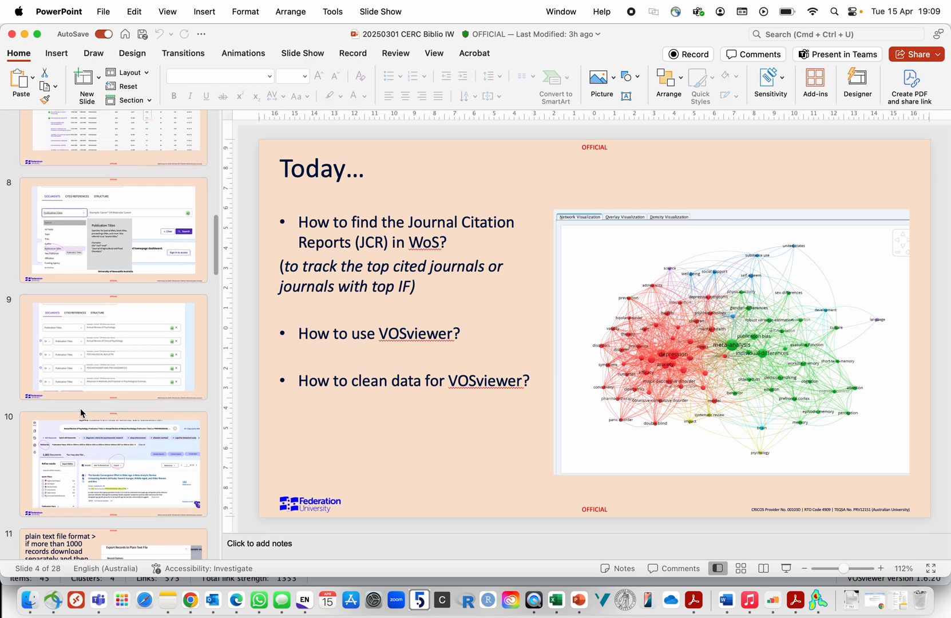
pyautogui.scroll(-13, 80, 412)
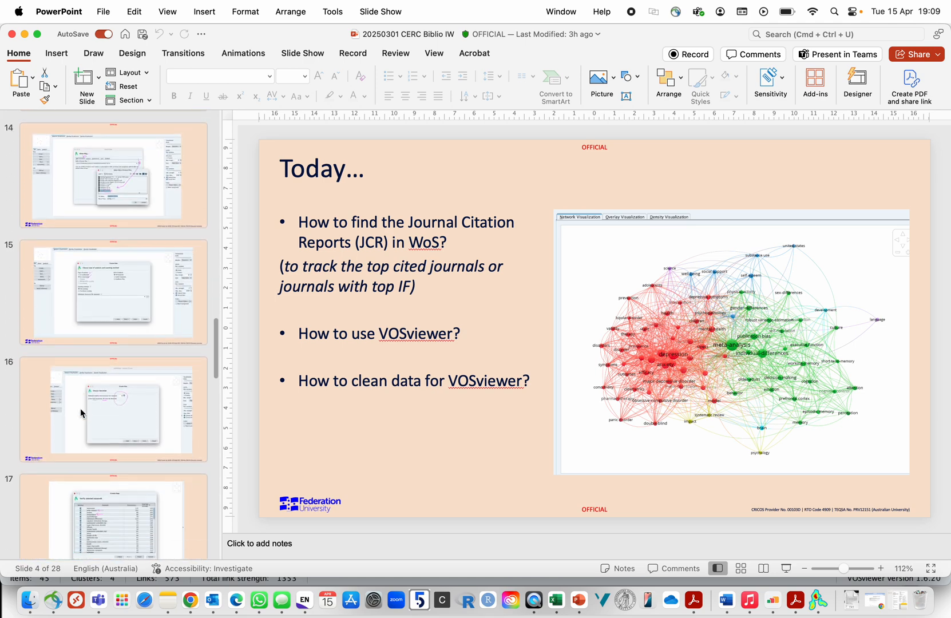
pyautogui.scroll(-15, 81, 408)
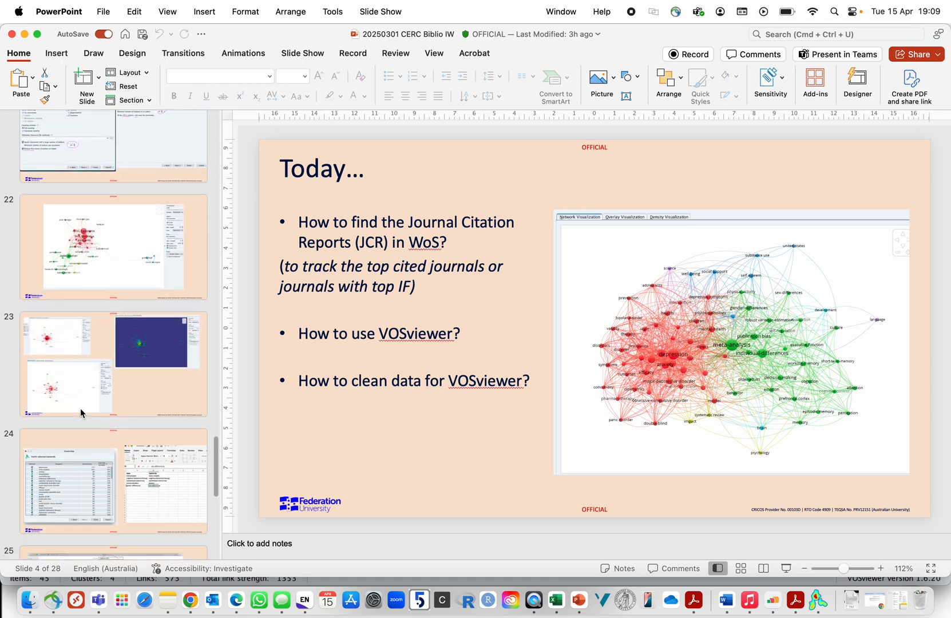
pyautogui.scroll(-3, 80, 408)
pyautogui.click(82, 403)
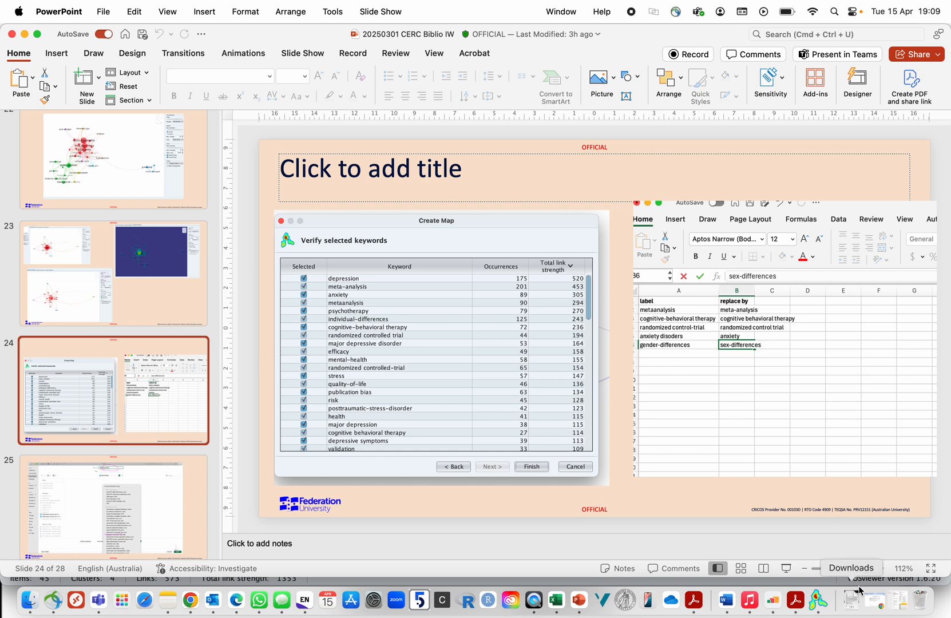
# Reopen the thresaurus file from the Biblio folder in Finder, change its second column header to "Replace by" and close it.
pyautogui.click(23, 600)
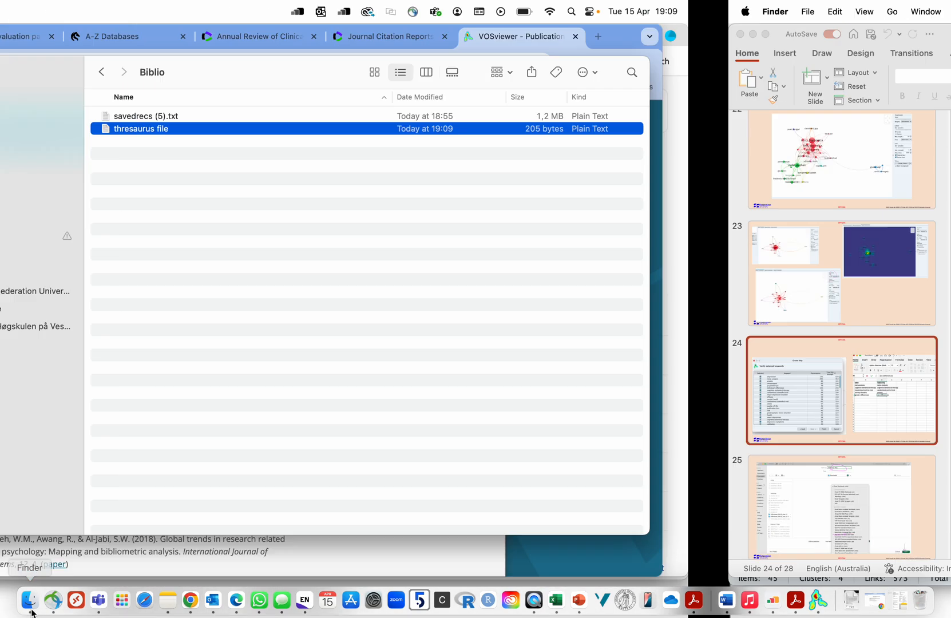
pyautogui.doubleClick(401, 130)
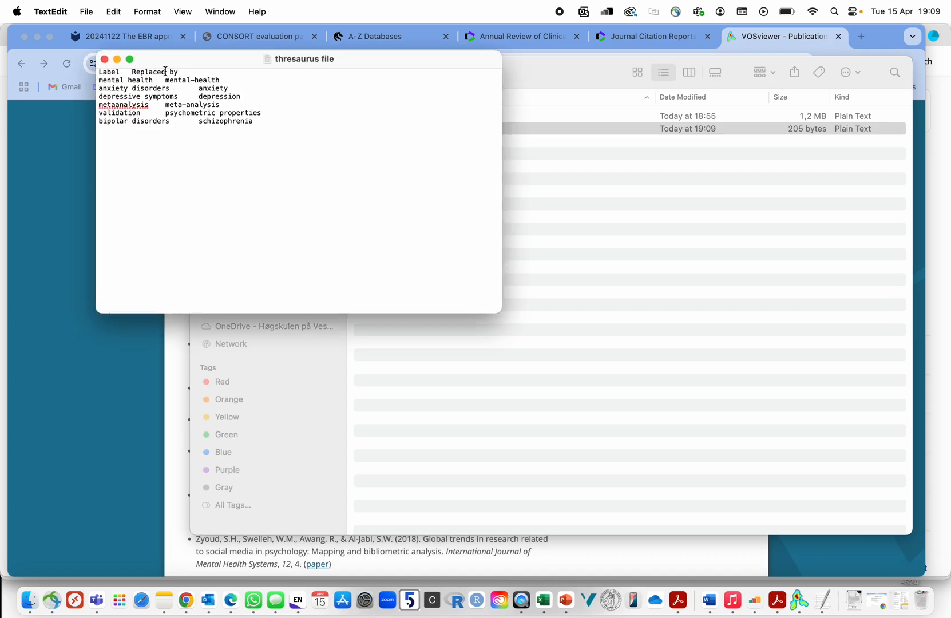
pyautogui.press('BackSpace')
pyautogui.click(104, 60)
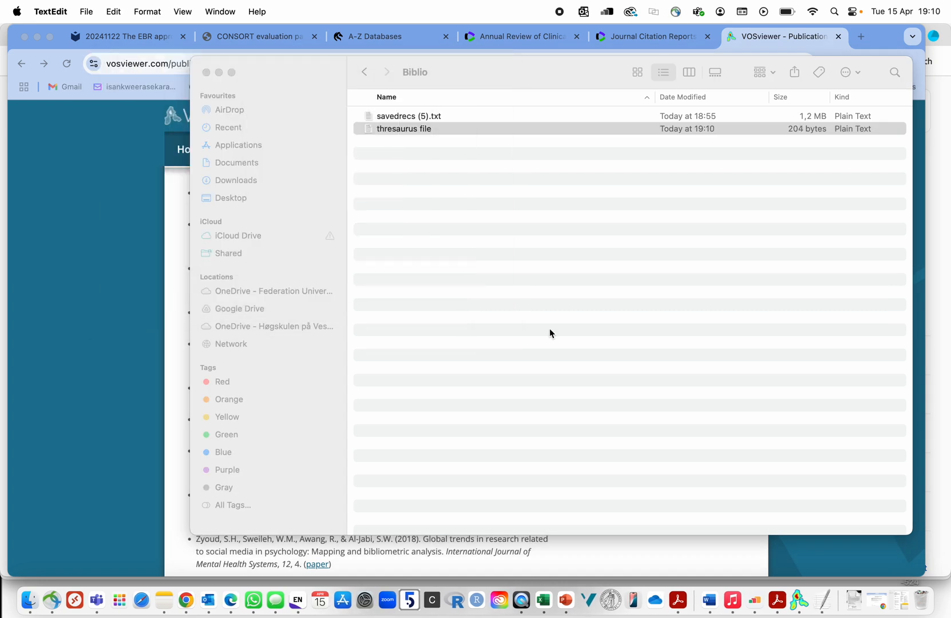
# Switch back to VOSviewer, dismiss the error, choose thresaurus file.txt again as the thesaurus and continue to the threshold settings.
pyautogui.click(799, 600)
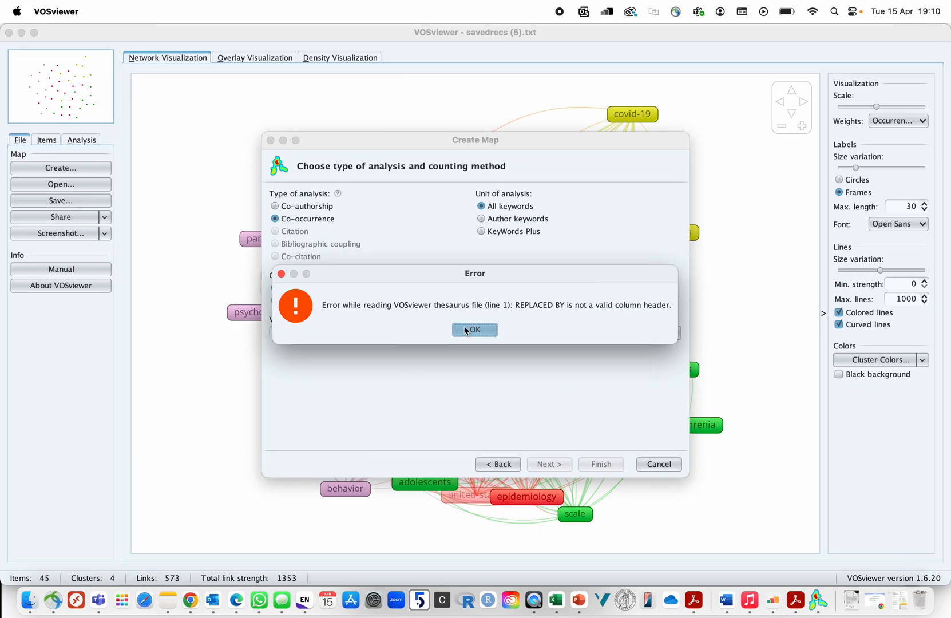
pyautogui.click(467, 331)
pyautogui.click(673, 334)
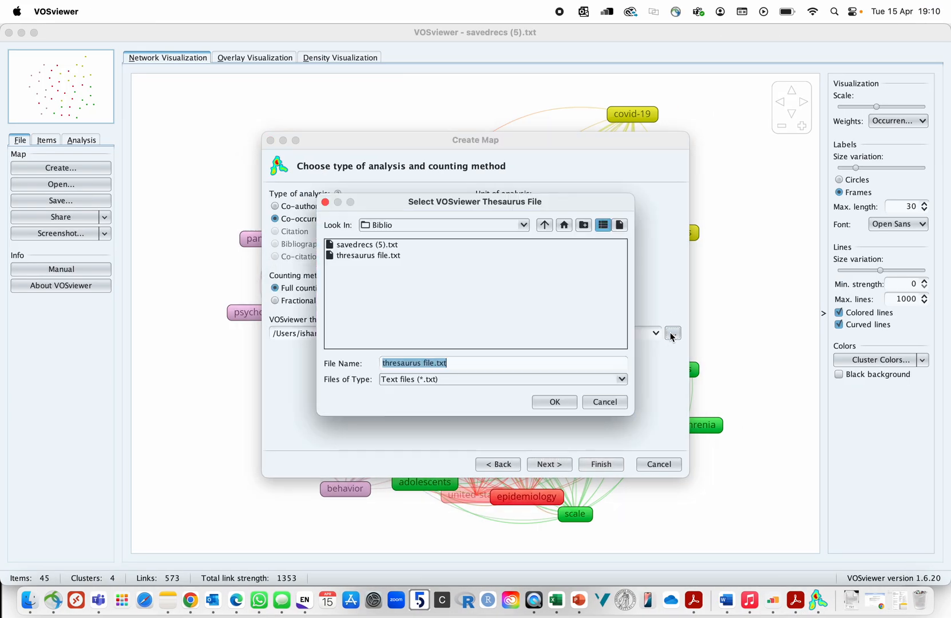
pyautogui.click(381, 256)
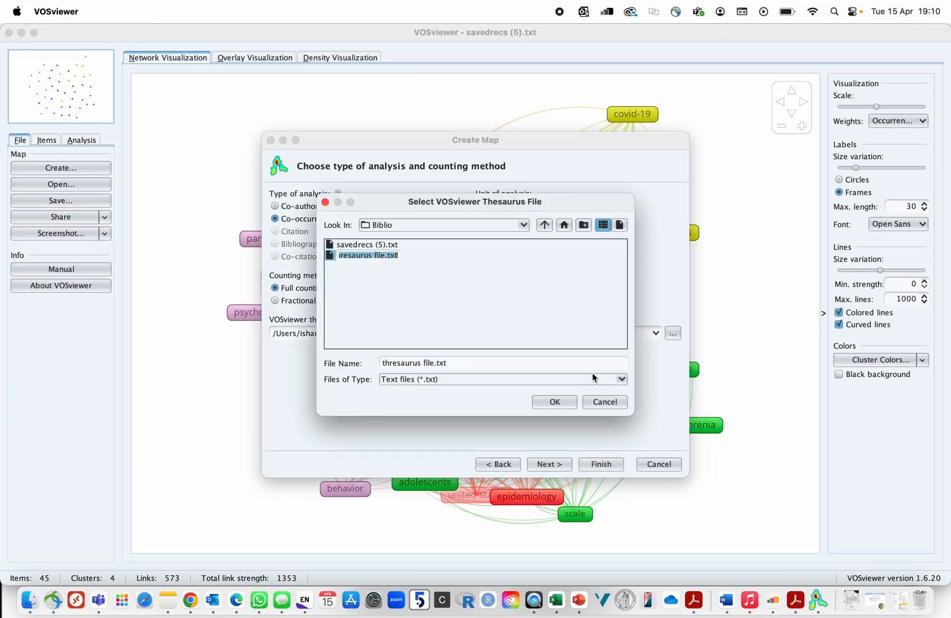
pyautogui.click(566, 402)
pyautogui.click(547, 466)
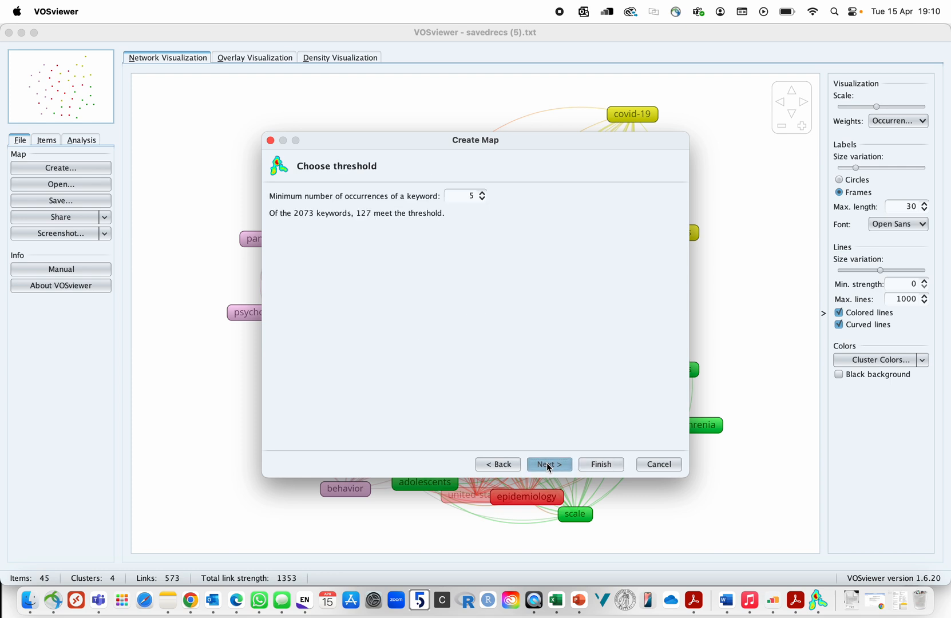
# Set the minimum number of keyword occurrences to 10, proceed to the keyword verification list and look through the merged terms.
pyautogui.click(483, 192)
pyautogui.click(484, 192)
pyautogui.click(483, 193)
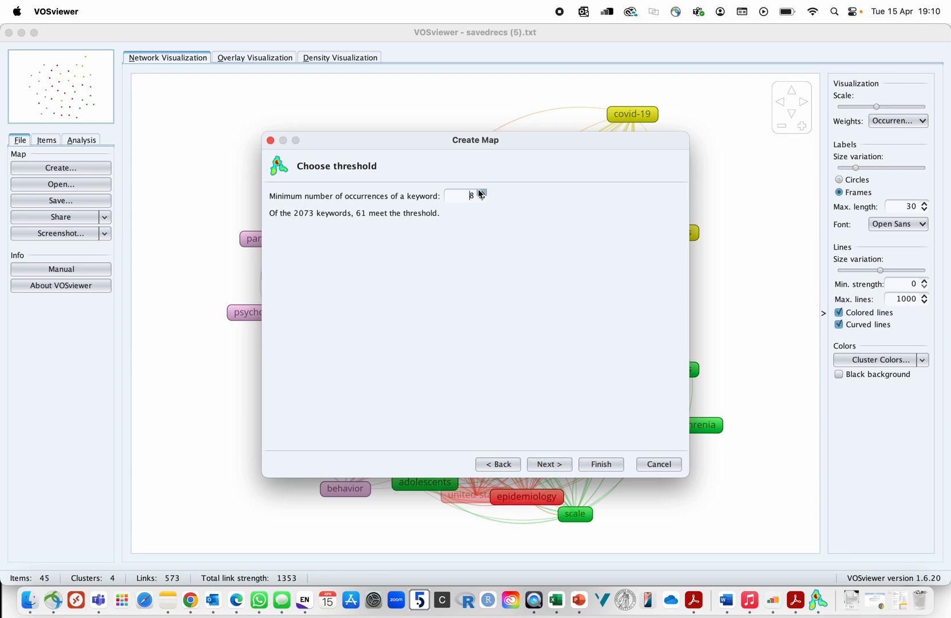
pyautogui.click(483, 193)
pyautogui.click(483, 192)
pyautogui.click(555, 461)
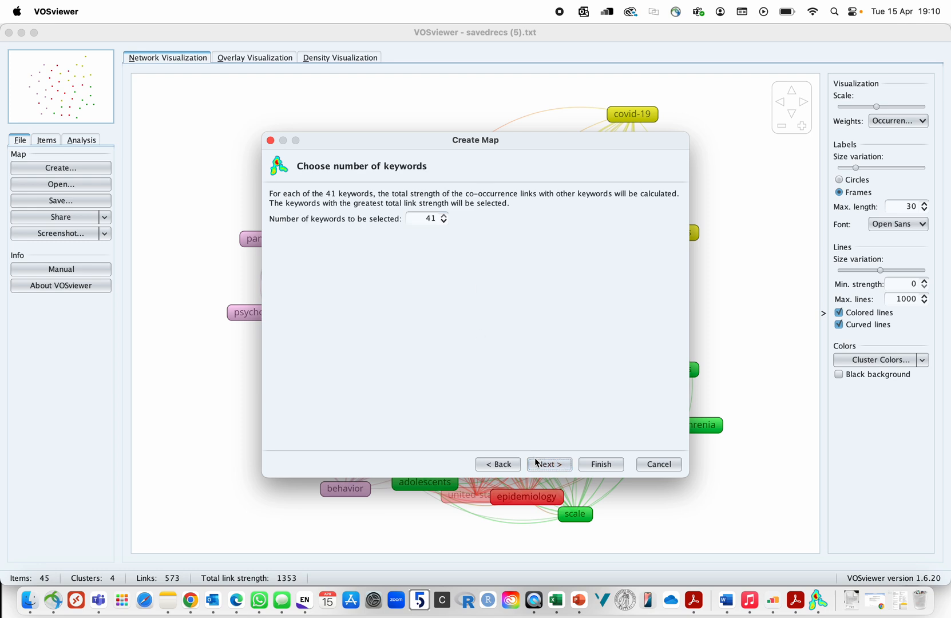
pyautogui.click(547, 464)
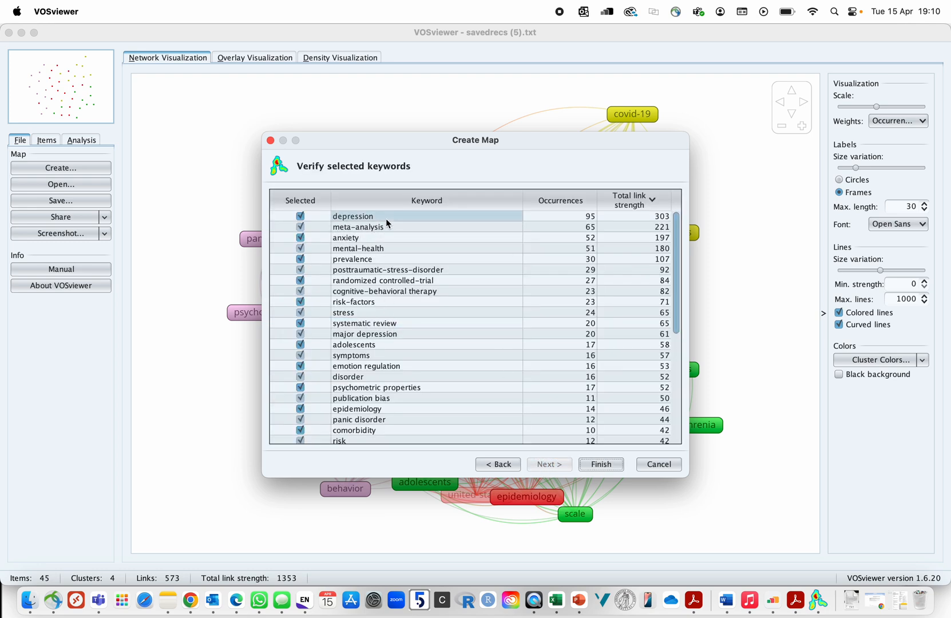
pyautogui.scroll(-2, 383, 250)
pyautogui.scroll(2, 385, 252)
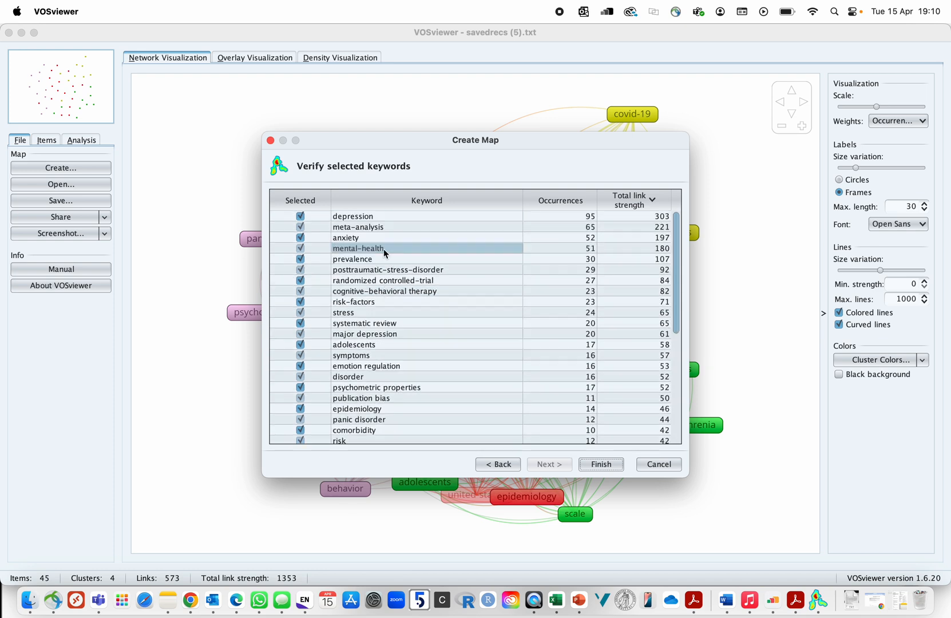
pyautogui.scroll(-8, 385, 253)
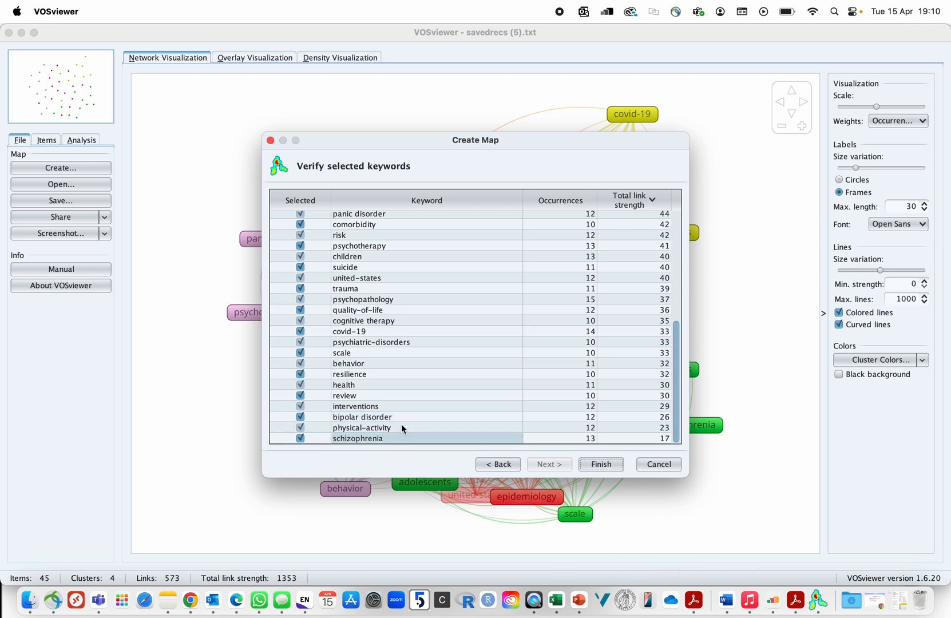
# Switch to the thresaurus file sheet in Excel and open cell A7's content to check the wording of the bipolar label.
pyautogui.click(562, 602)
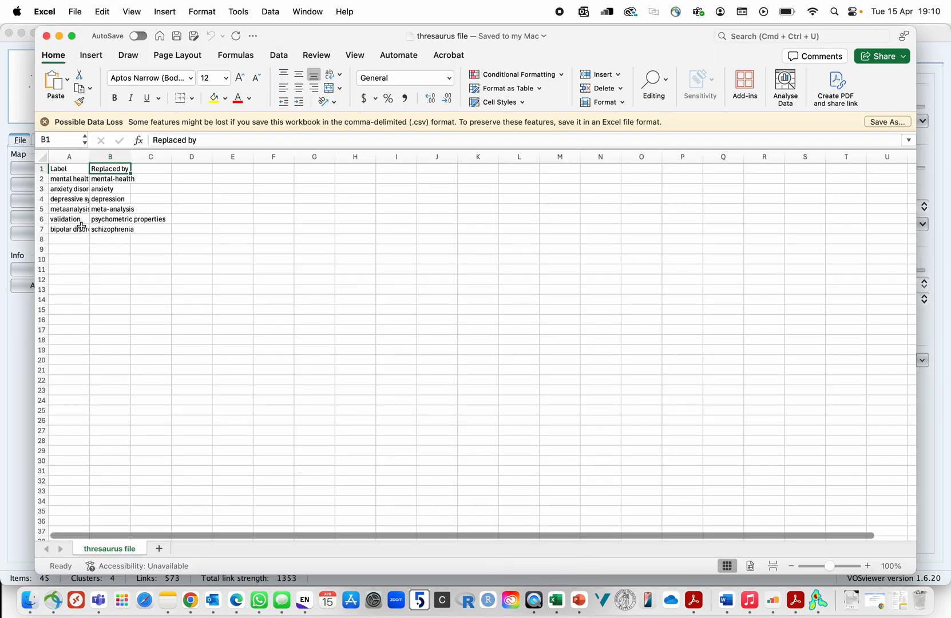
pyautogui.click(80, 227)
pyautogui.click(211, 141)
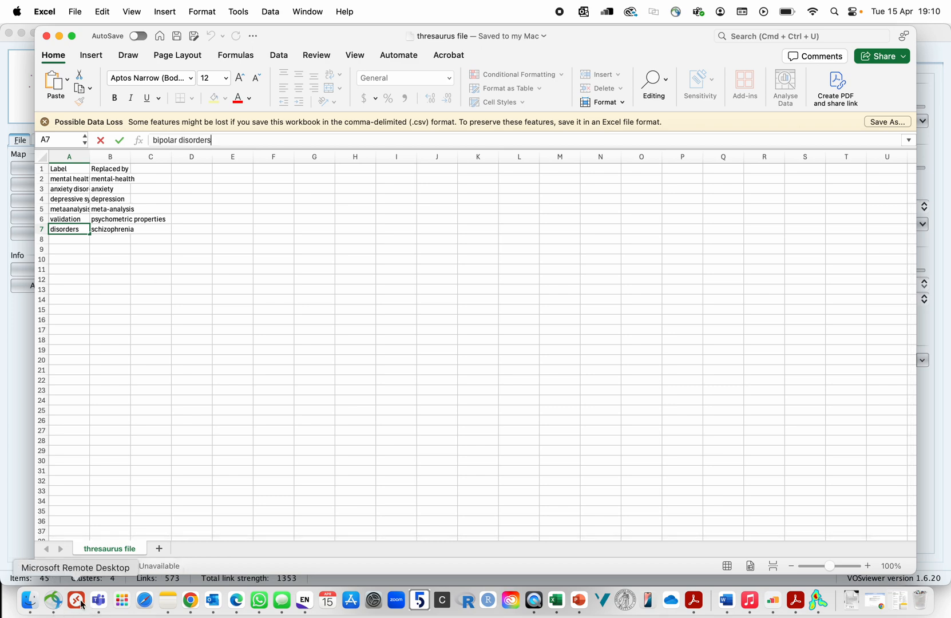
# Open the thresaurus file from the Biblio folder in Finder, change the label "bipolar disorders" to "bipolar disorder" and close it.
pyautogui.click(41, 610)
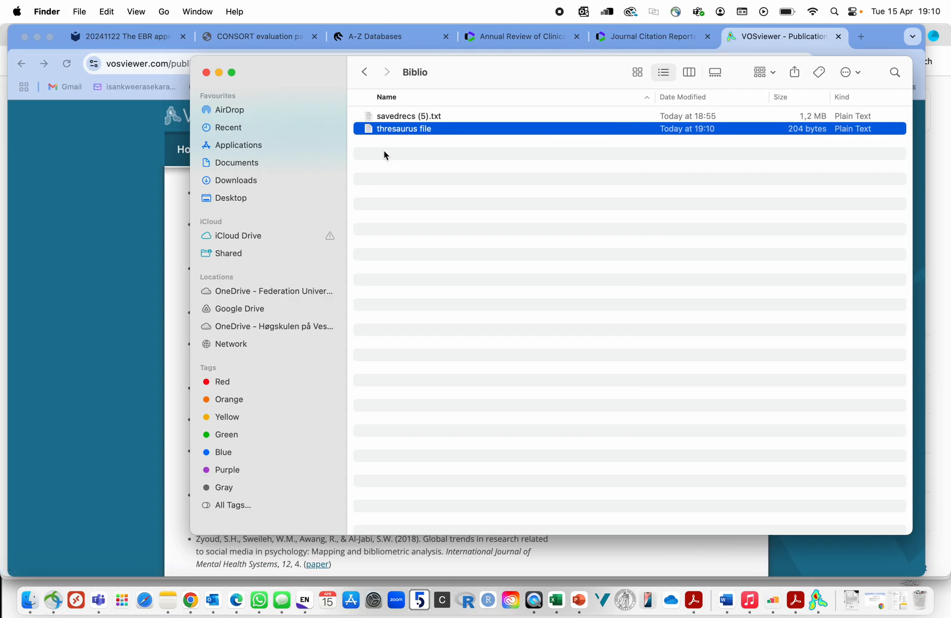
pyautogui.doubleClick(403, 130)
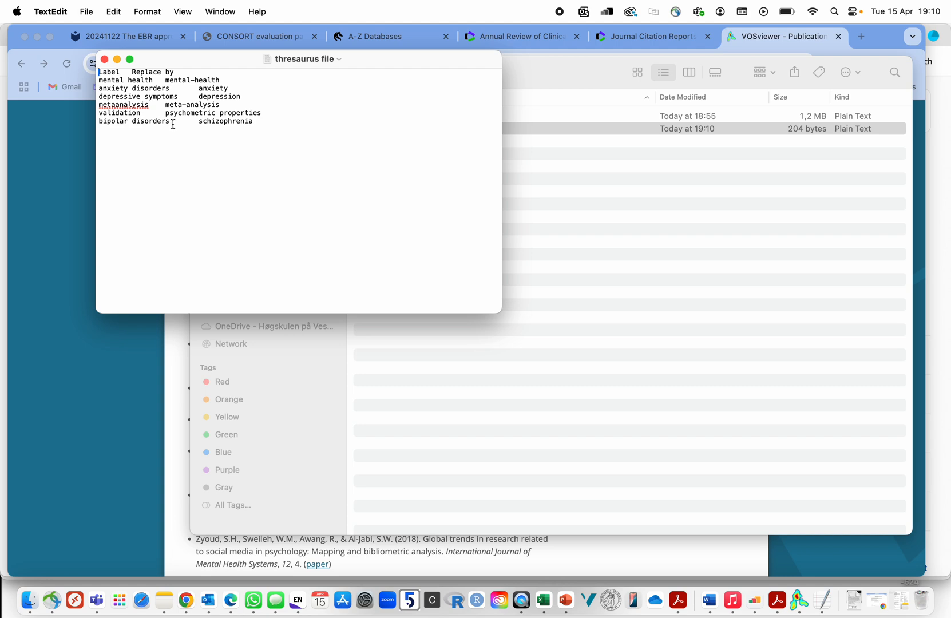
pyautogui.press('BackSpace')
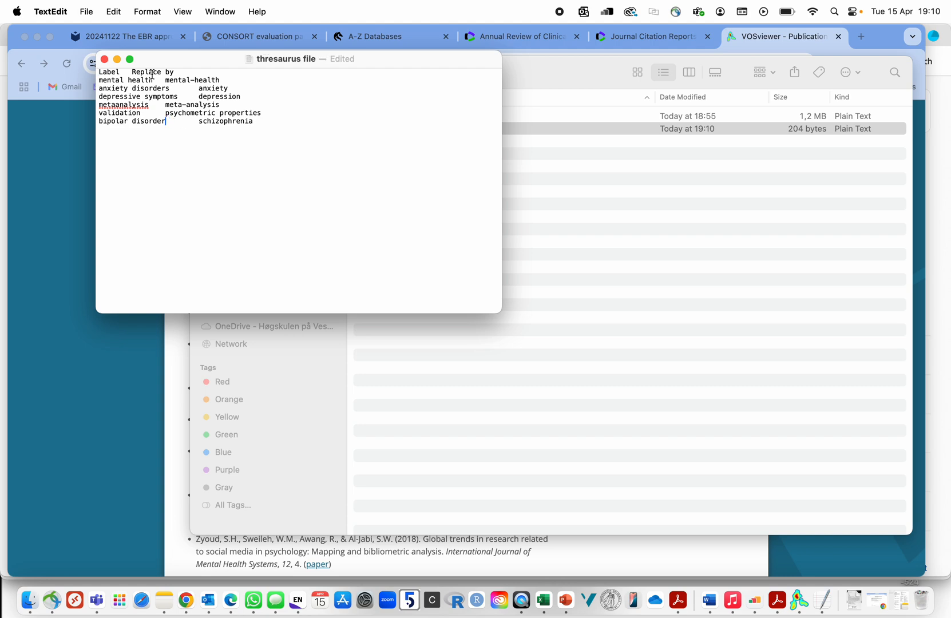
pyautogui.click(104, 59)
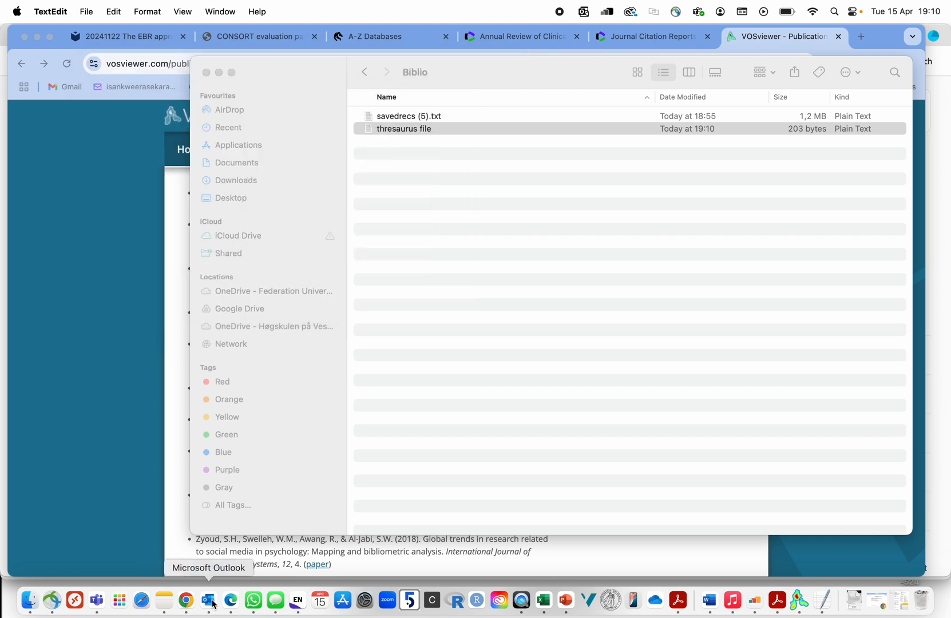
# Switch back to VOSviewer, return to the analysis type and counting method settings and load the corrected thresaurus file.txt as thesaurus.
pyautogui.click(799, 600)
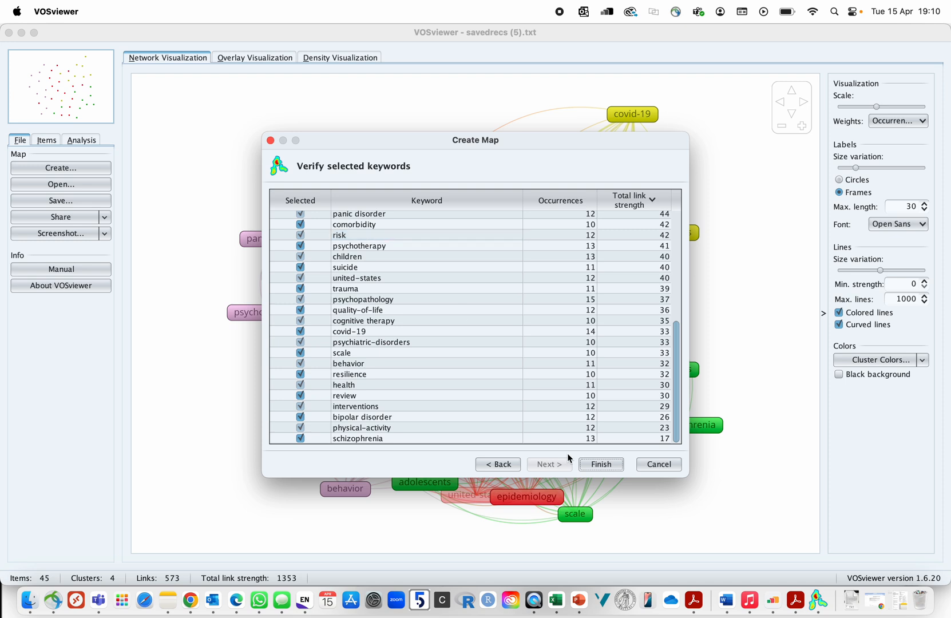
pyautogui.click(499, 465)
pyautogui.click(499, 465)
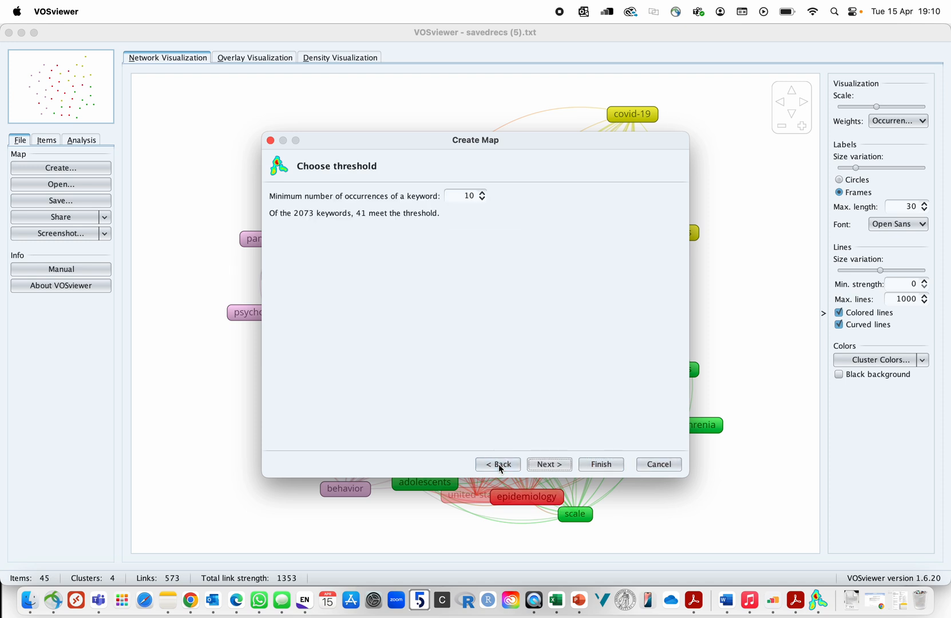
pyautogui.click(498, 464)
pyautogui.click(673, 334)
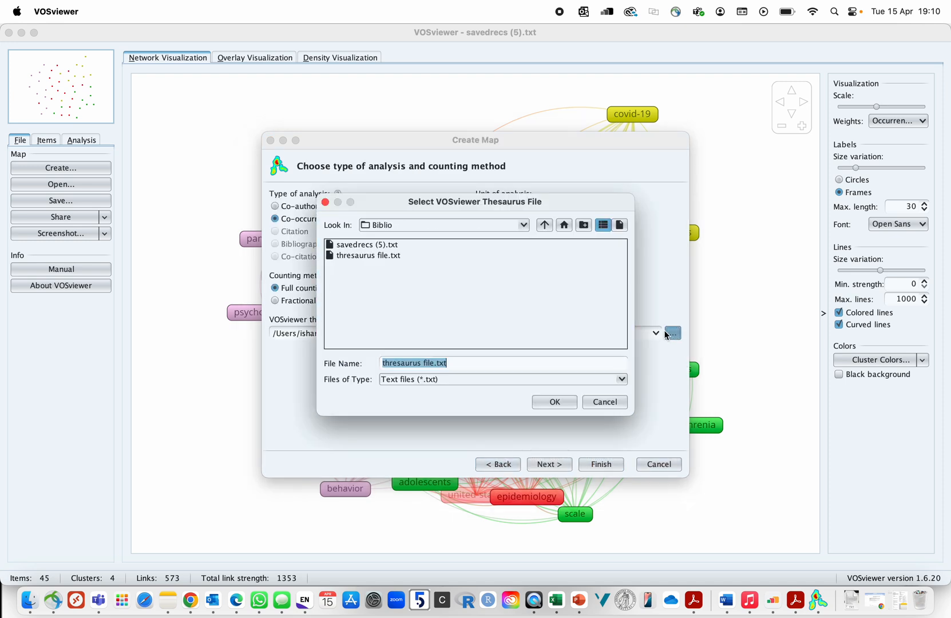
pyautogui.click(374, 255)
pyautogui.click(554, 403)
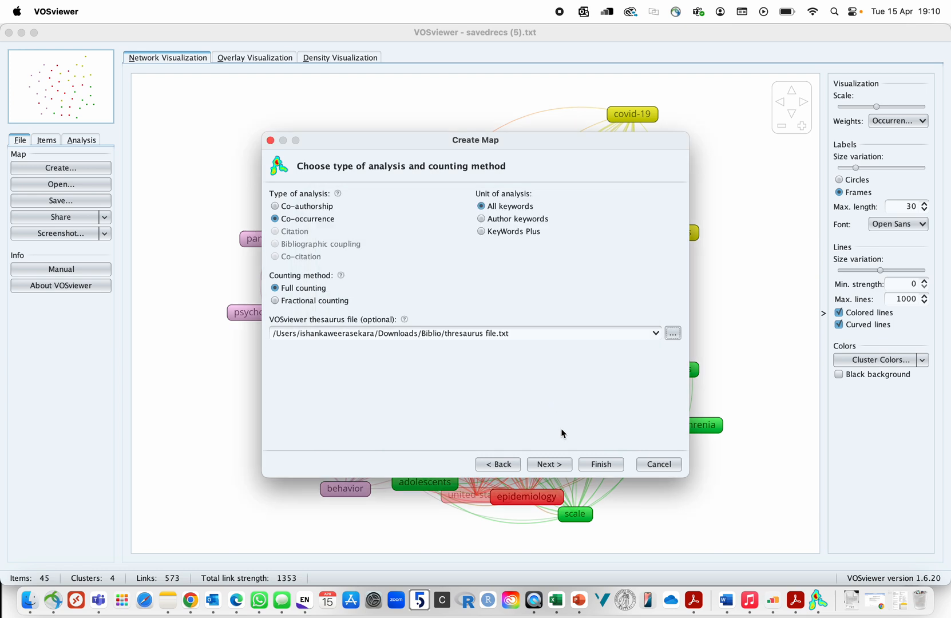
# Set the minimum number of keyword occurrences to 10, accept the offered number of keywords and proceed to the verification list.
pyautogui.click(550, 465)
pyautogui.click(550, 465)
pyautogui.click(512, 465)
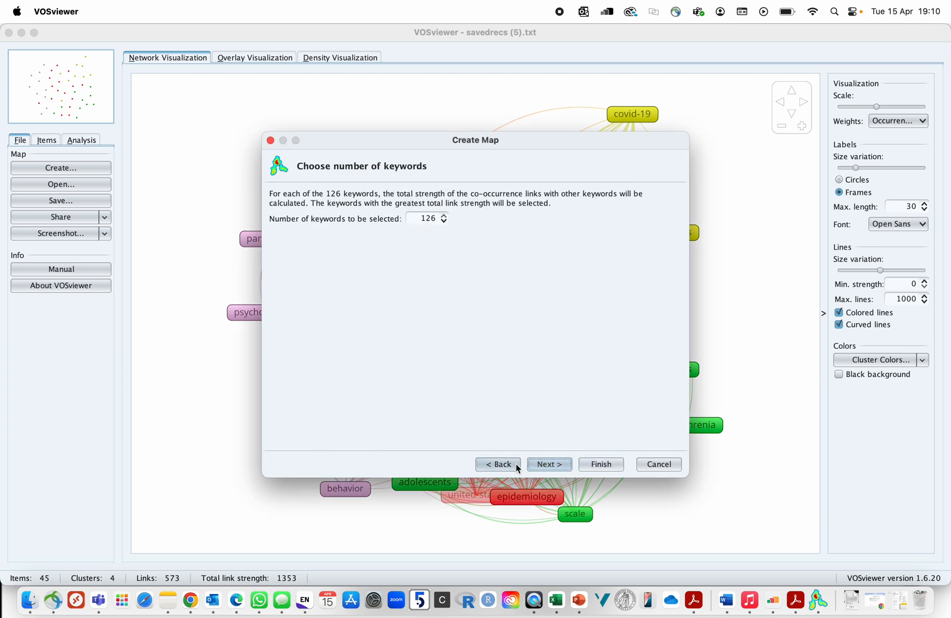
pyautogui.click(483, 194)
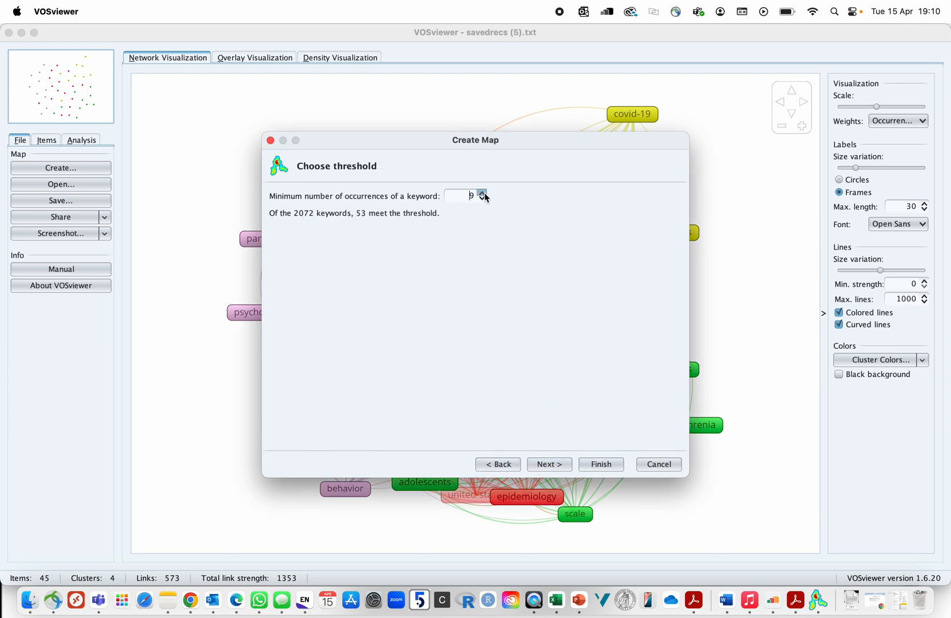
pyautogui.click(484, 195)
pyautogui.click(548, 465)
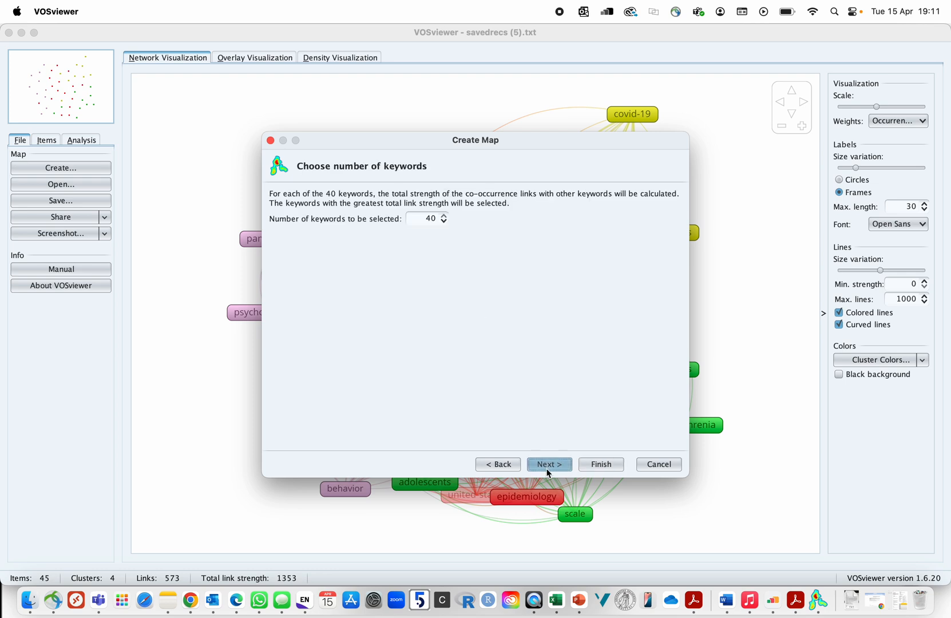
pyautogui.click(548, 469)
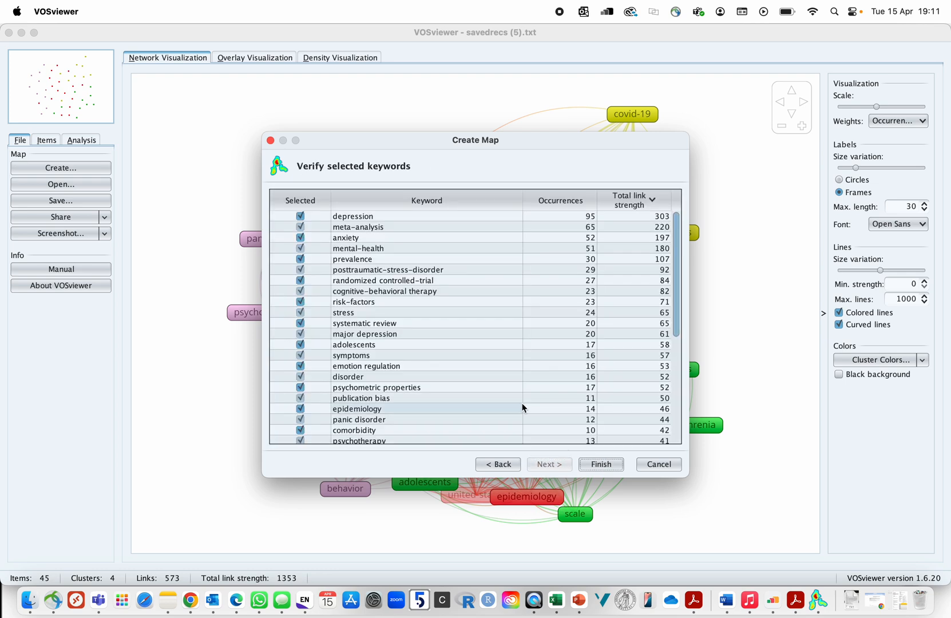
# Review the whole list of selected keywords for the corrected merges and finish creating the co-occurrence map.
pyautogui.scroll(-6, 522, 403)
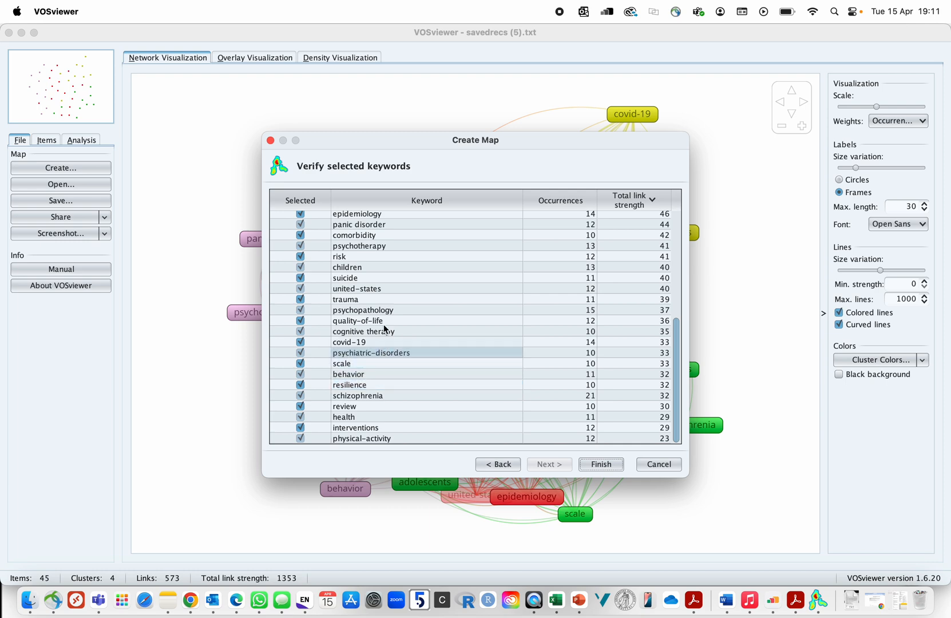
pyautogui.scroll(4, 388, 318)
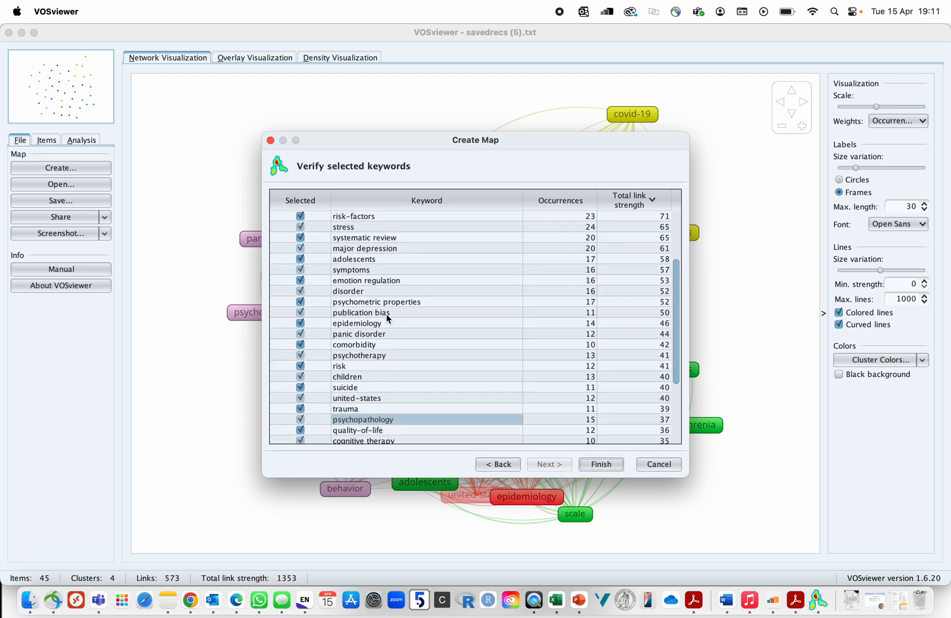
pyautogui.scroll(3, 388, 319)
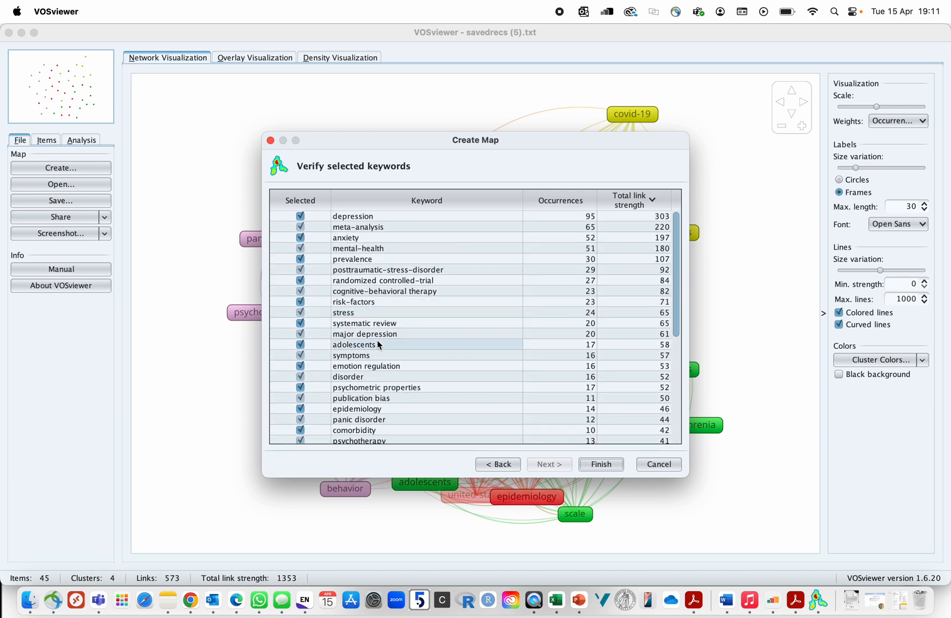
pyautogui.click(373, 398)
pyautogui.scroll(-4, 372, 398)
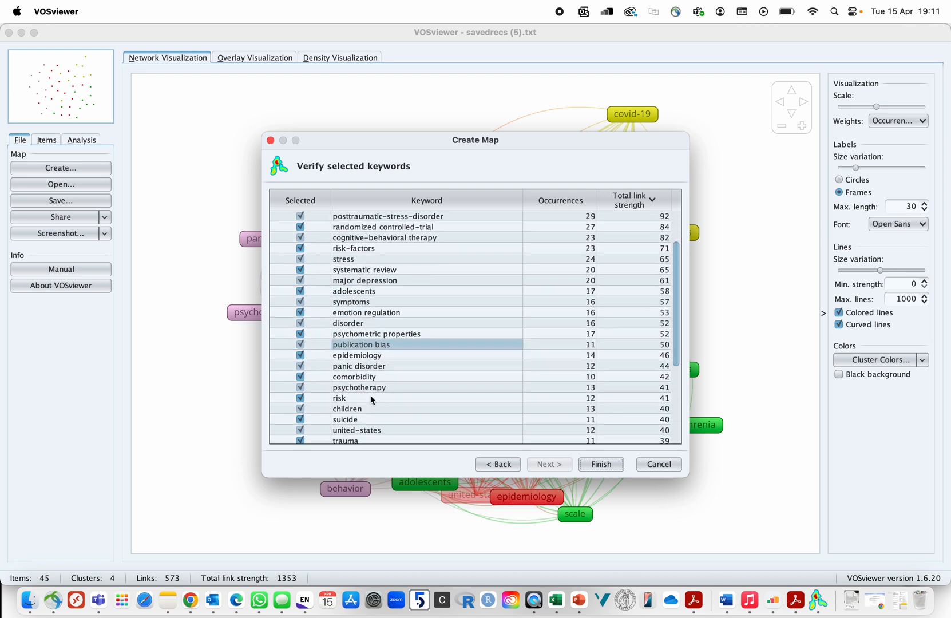
pyautogui.scroll(-1, 372, 401)
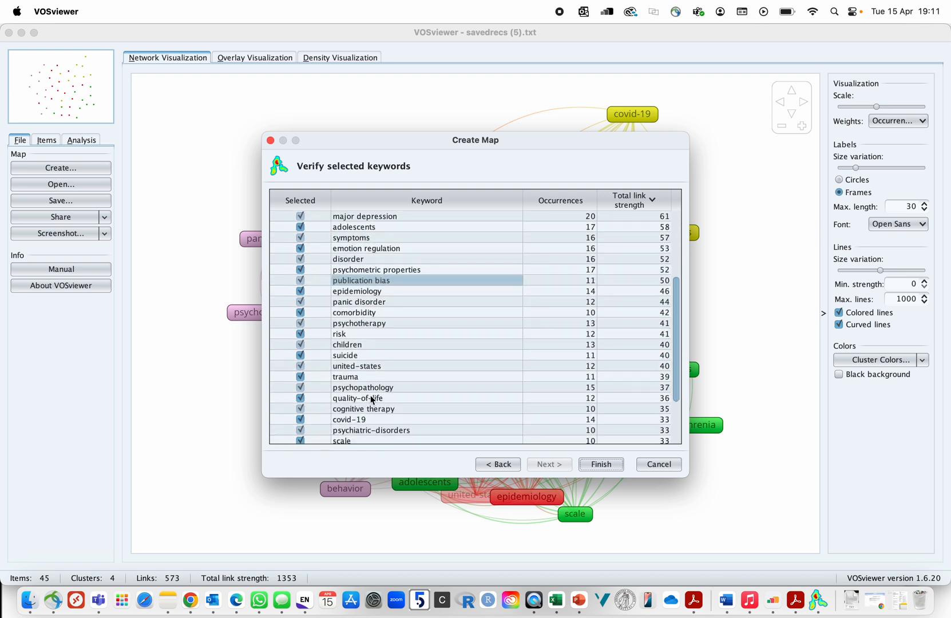
pyautogui.scroll(-5, 373, 399)
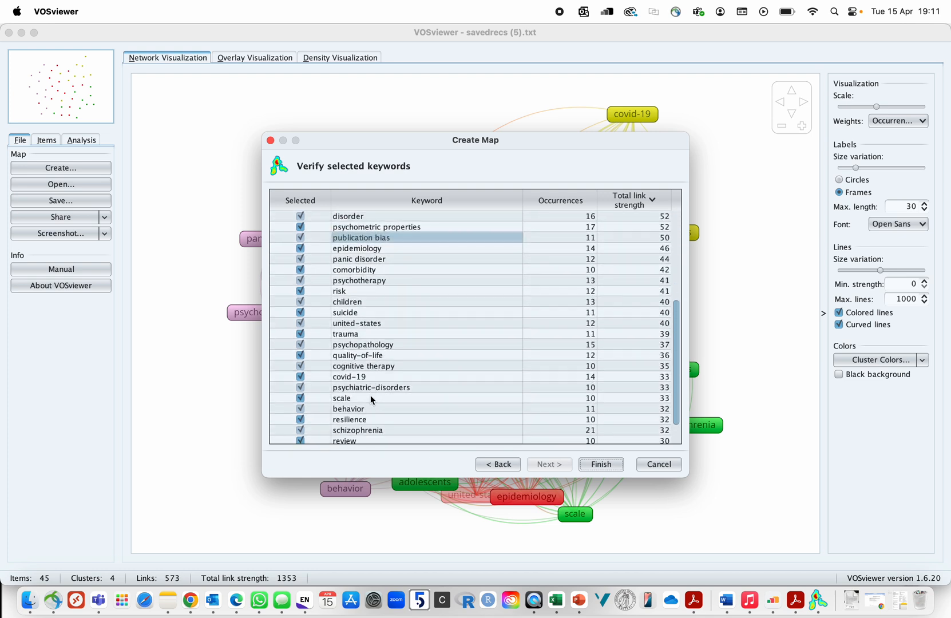
pyautogui.click(369, 401)
pyautogui.scroll(-1, 372, 405)
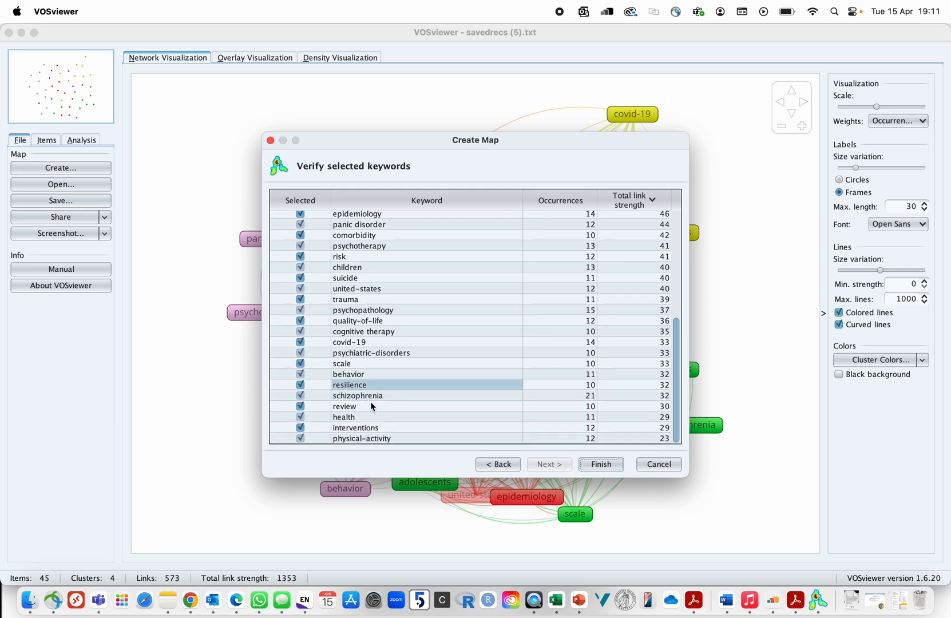
pyautogui.click(601, 464)
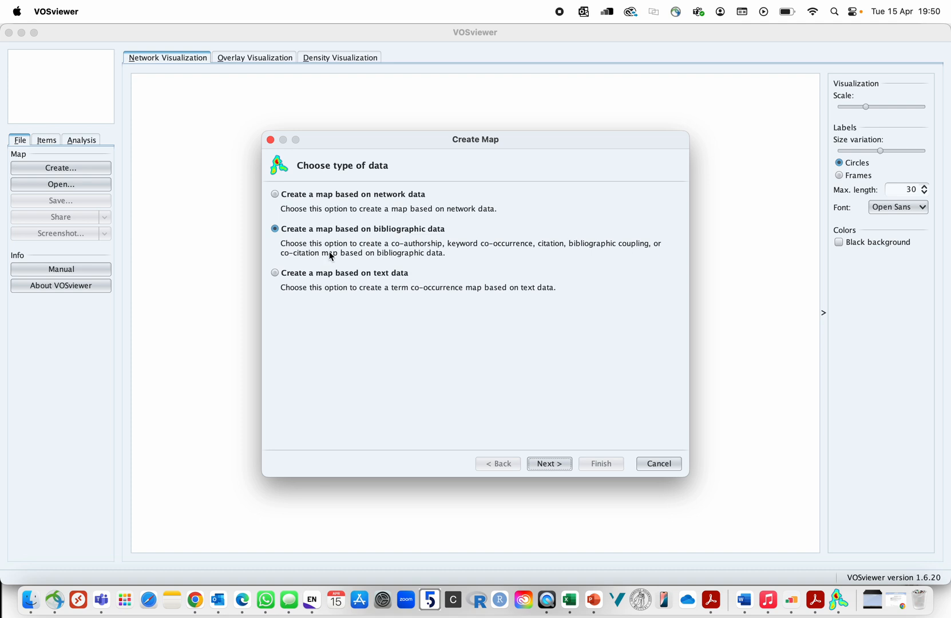
# Load savedrecs (5).txt from the Biblio folder as the Web of Science file for a map based on bibliographic data.
pyautogui.click(551, 463)
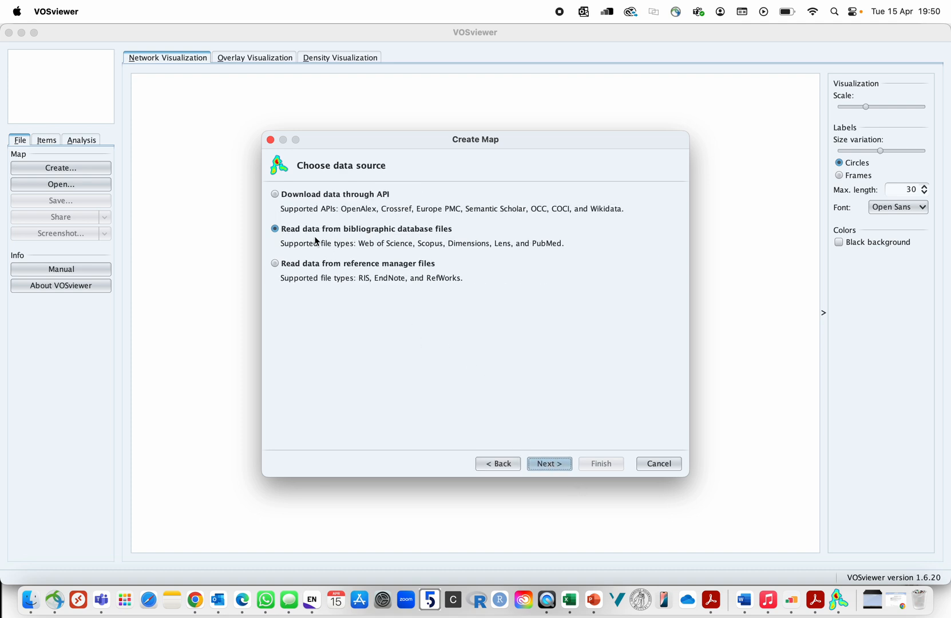
pyautogui.click(537, 468)
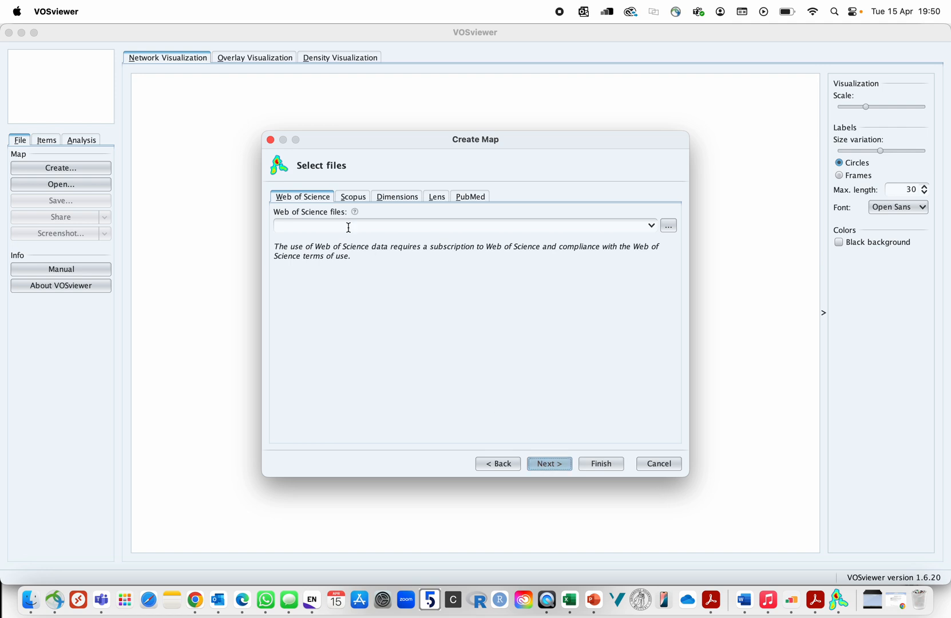
pyautogui.click(670, 229)
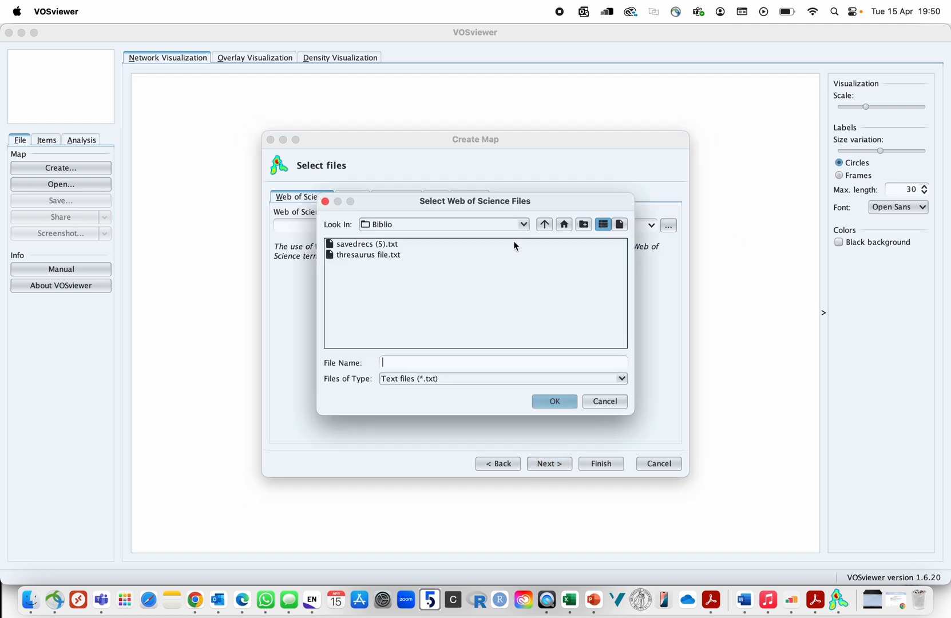
pyautogui.click(377, 244)
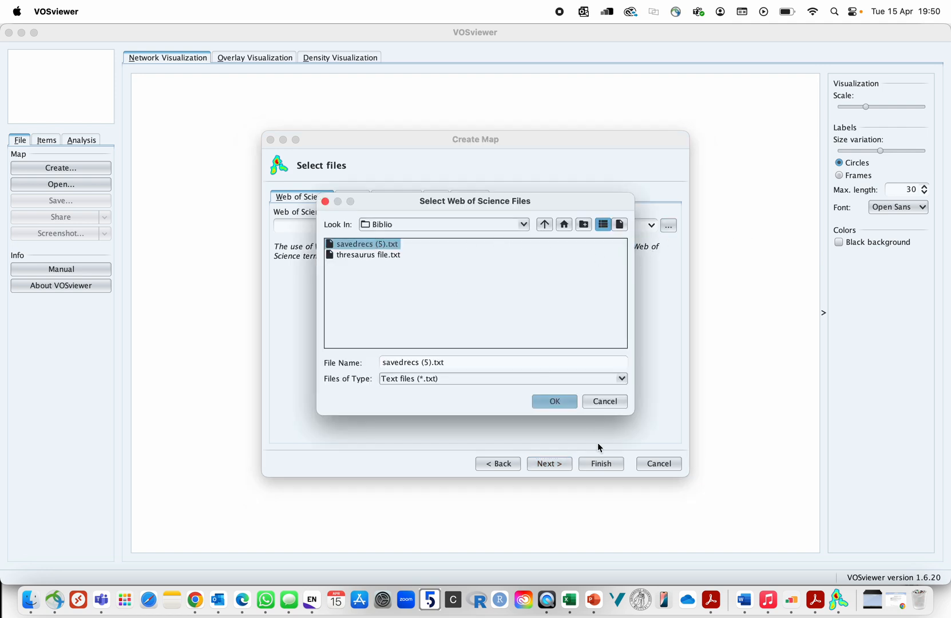
pyautogui.click(547, 401)
pyautogui.click(551, 463)
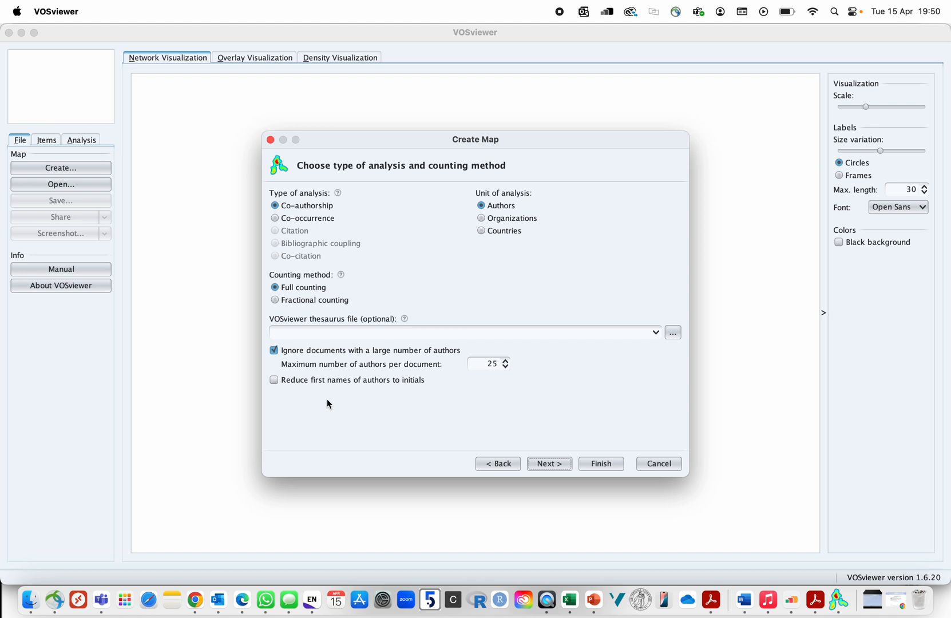
# Include documents with a large number of authors in the co-authorship analysis and set the minimum number of documents of an author to 3.
pyautogui.click(275, 352)
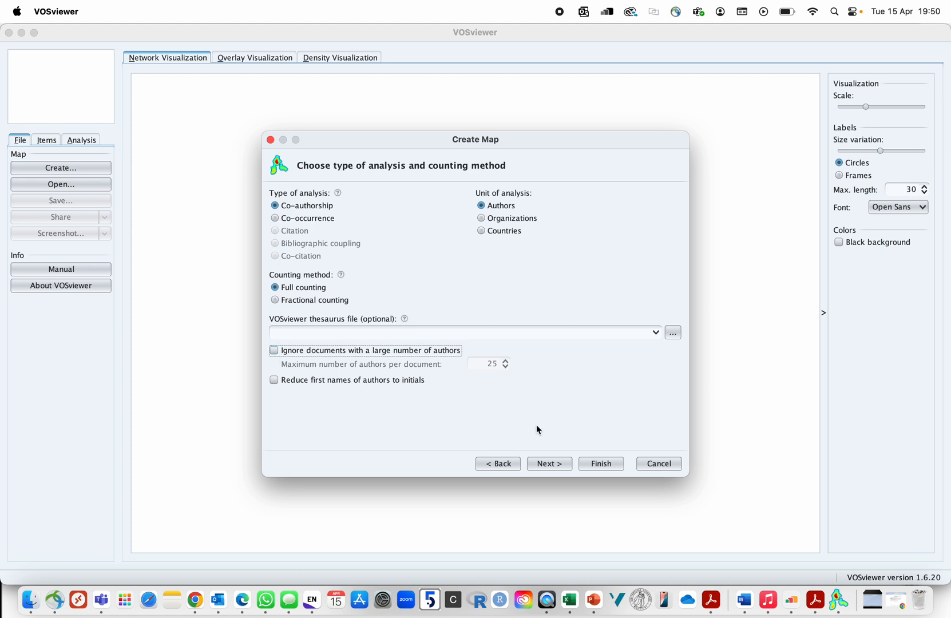
pyautogui.click(547, 463)
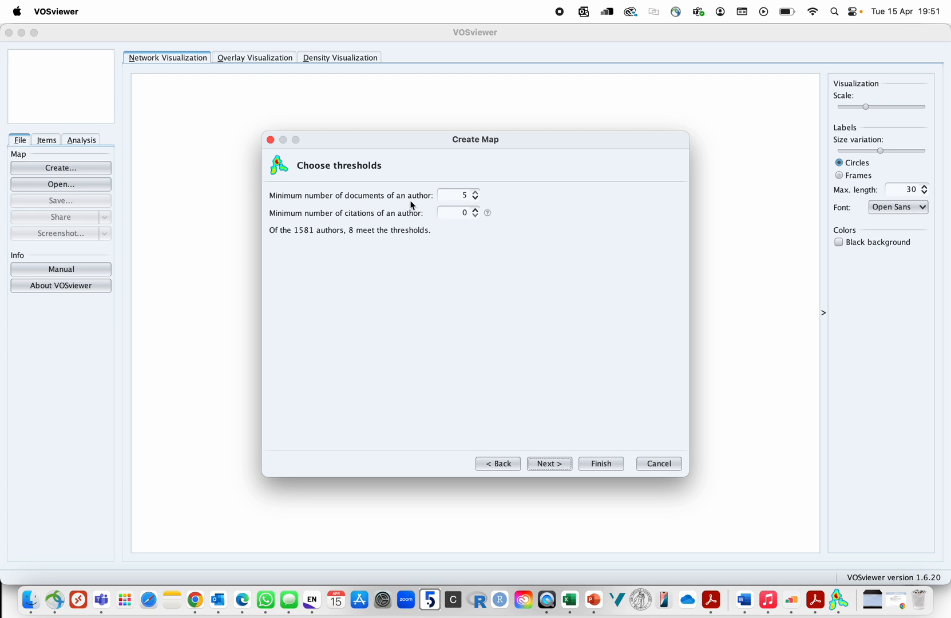
pyautogui.click(475, 202)
pyautogui.click(476, 200)
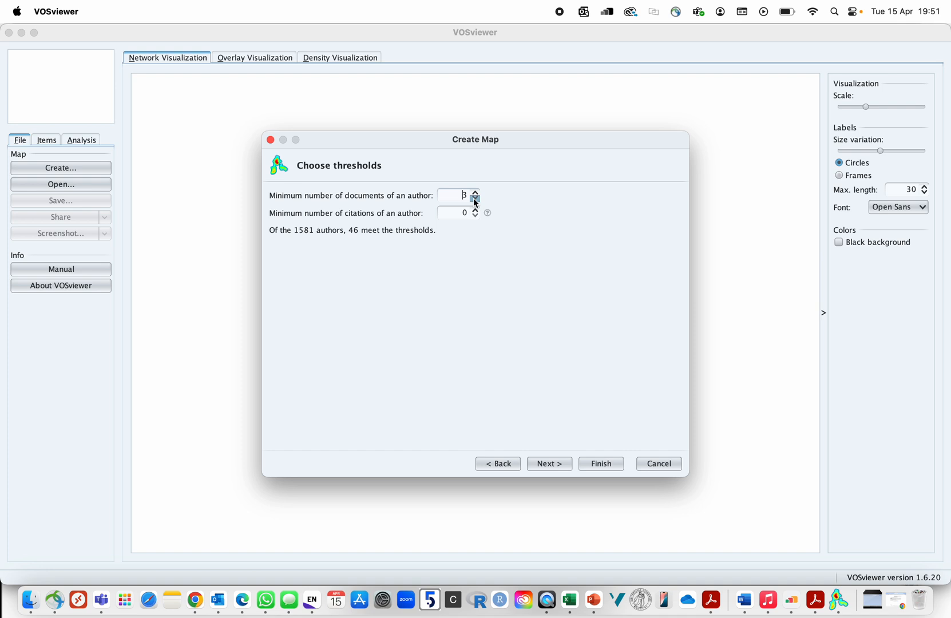
pyautogui.click(476, 200)
pyautogui.click(475, 193)
pyautogui.click(476, 193)
pyautogui.click(475, 200)
pyautogui.click(476, 209)
pyautogui.doubleClick(467, 198)
pyautogui.doubleClick(467, 211)
pyautogui.click(475, 193)
pyautogui.click(475, 193)
pyautogui.click(475, 200)
pyautogui.click(475, 200)
pyautogui.click(475, 200)
pyautogui.click(475, 200)
pyautogui.click(475, 200)
pyautogui.click(477, 193)
pyautogui.click(477, 194)
pyautogui.click(549, 464)
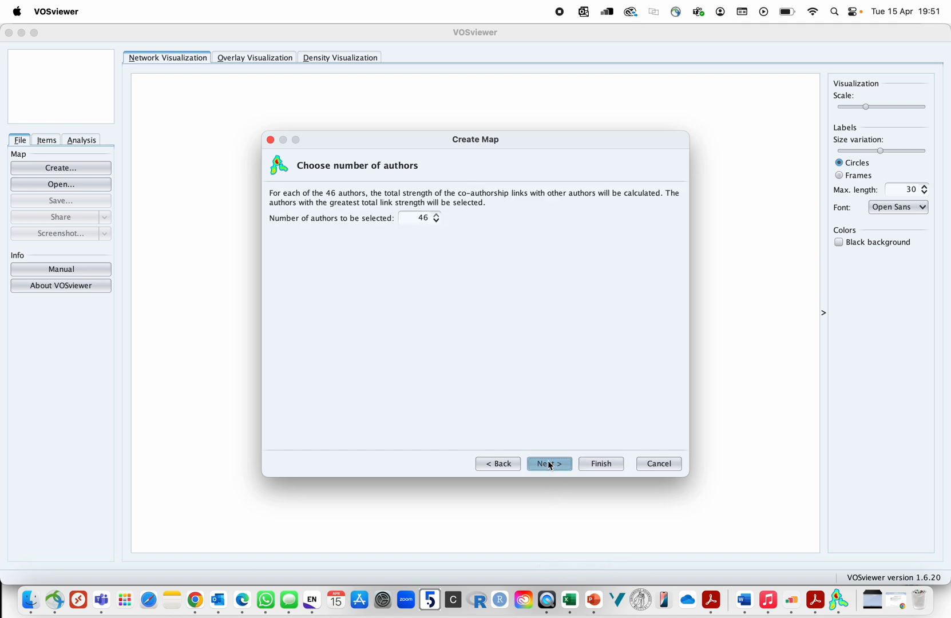
# Accept the offered 46 authors, review the verification list and create the map with only the largest set of connected items.
pyautogui.click(560, 464)
pyautogui.click(444, 391)
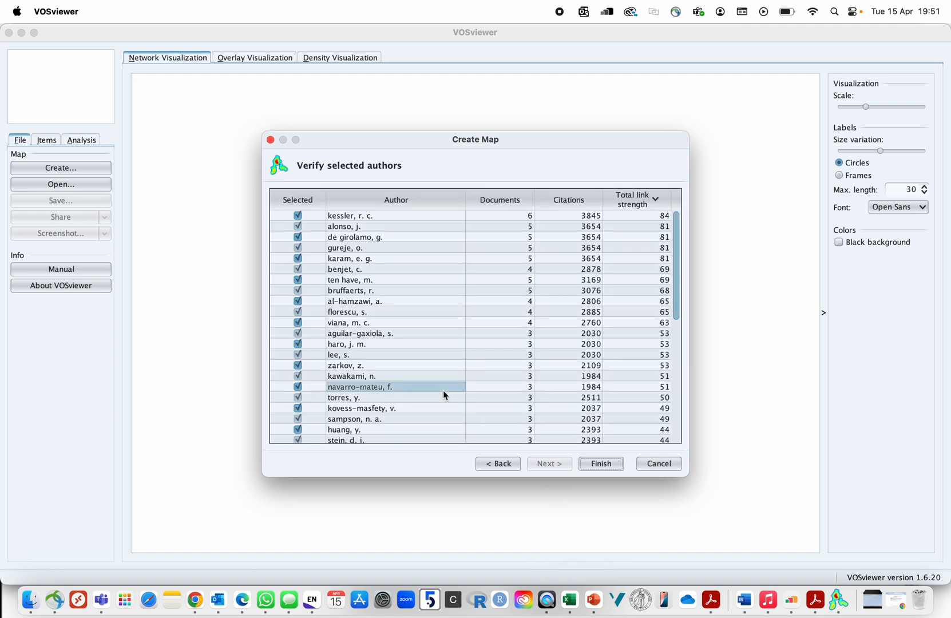
pyautogui.scroll(-10, 443, 391)
pyautogui.scroll(10, 443, 390)
pyautogui.scroll(-10, 445, 395)
pyautogui.scroll(10, 443, 393)
pyautogui.click(667, 409)
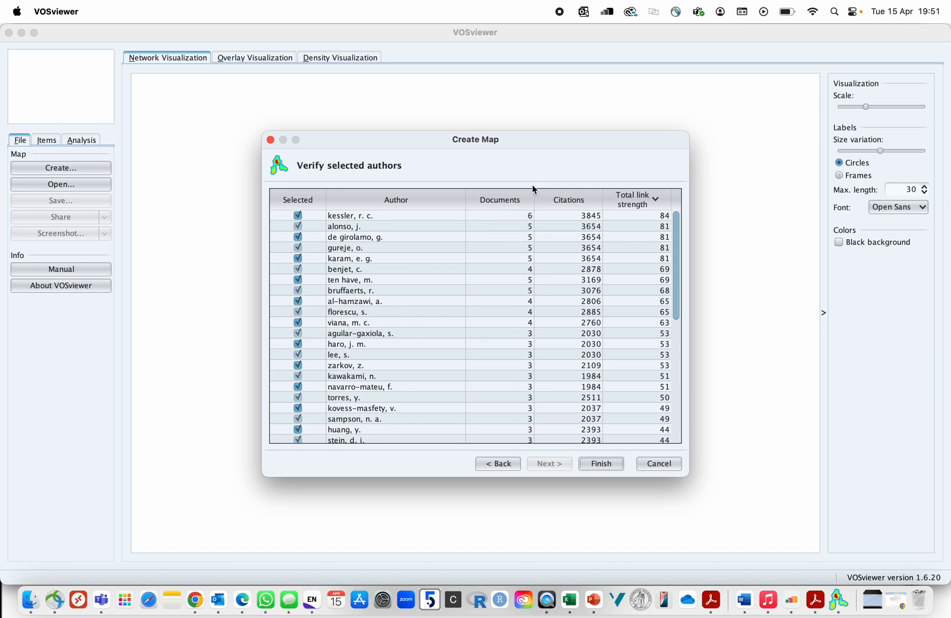
pyautogui.click(593, 466)
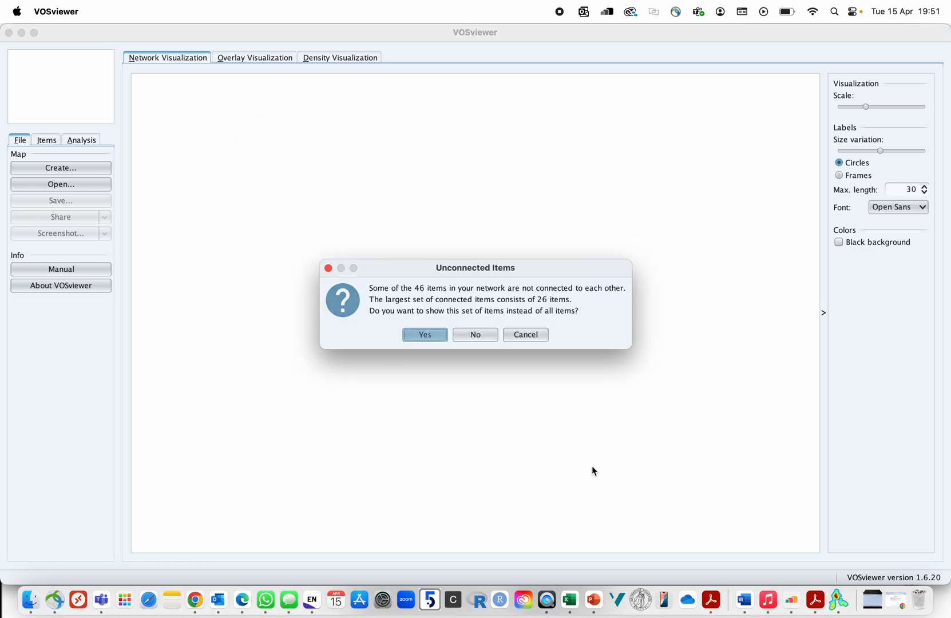
pyautogui.click(422, 331)
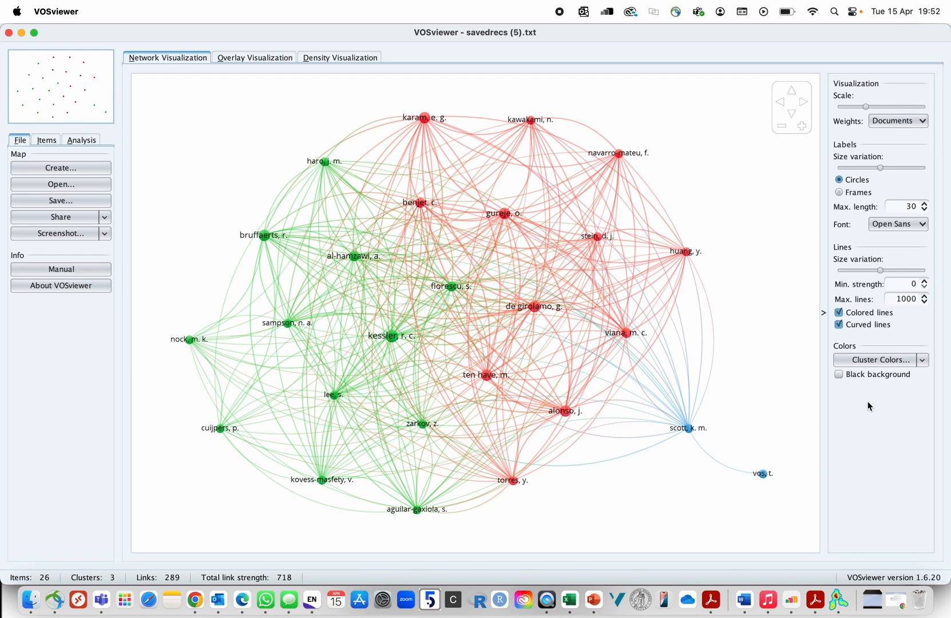
# Set the map's label font to Amble and display the author items as frames instead of circles.
pyautogui.click(861, 375)
pyautogui.click(861, 374)
pyautogui.click(903, 226)
pyautogui.click(891, 251)
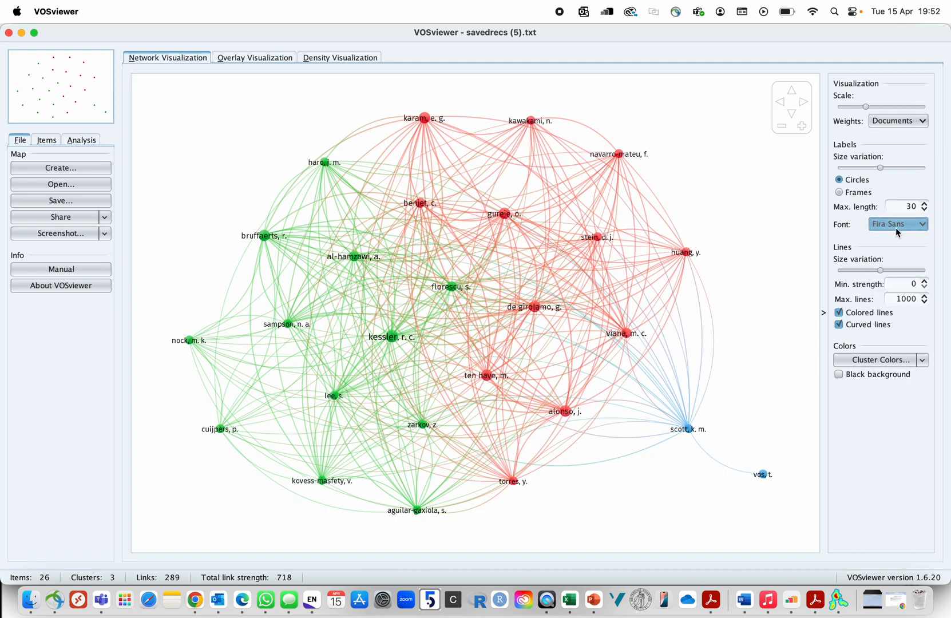
pyautogui.click(896, 227)
pyautogui.click(898, 236)
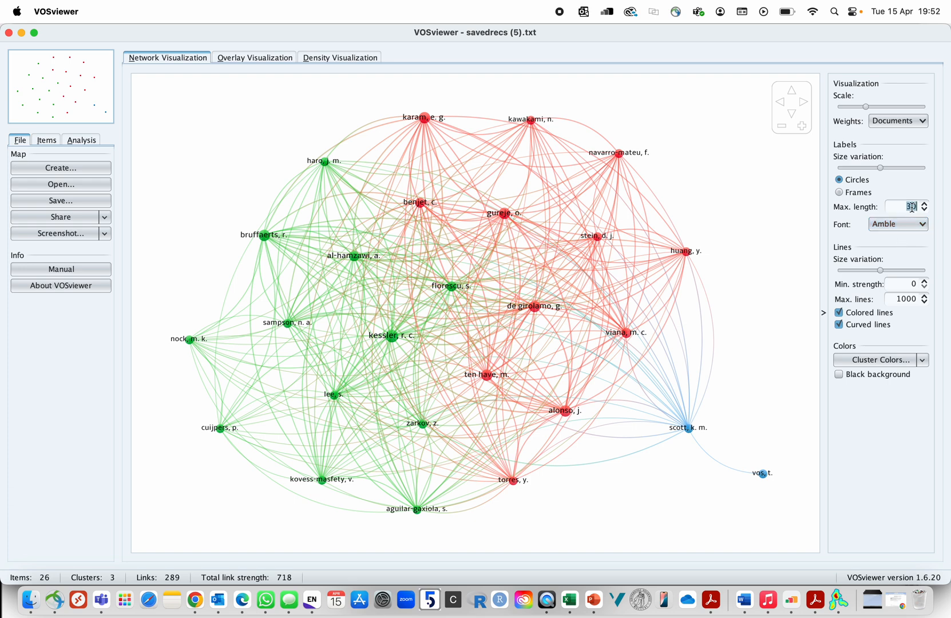
pyautogui.click(840, 192)
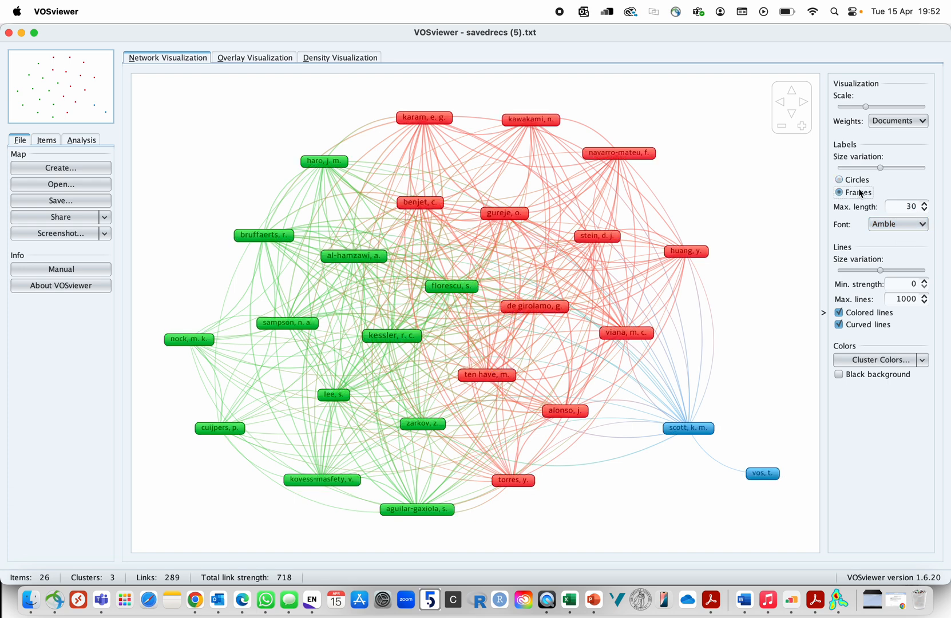
# Set the maximum label length to 39 and turn off curved lines in the author network.
pyautogui.click(925, 205)
pyautogui.click(925, 205)
pyautogui.click(925, 205)
pyautogui.click(925, 205)
pyautogui.click(925, 211)
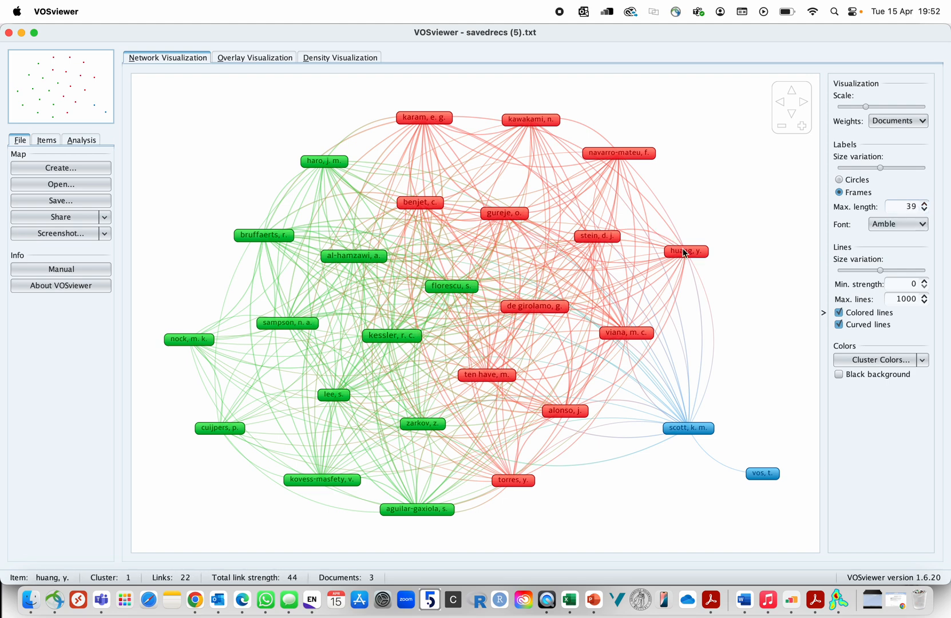
pyautogui.click(839, 325)
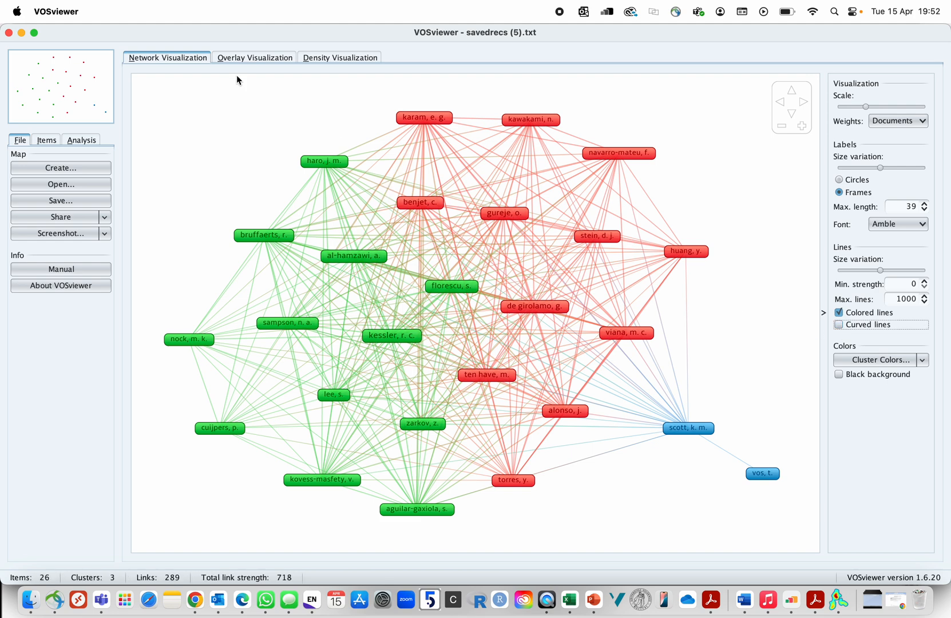
# View the co-authorship map as overlay and density visualizations and return to the network visualization.
pyautogui.click(256, 59)
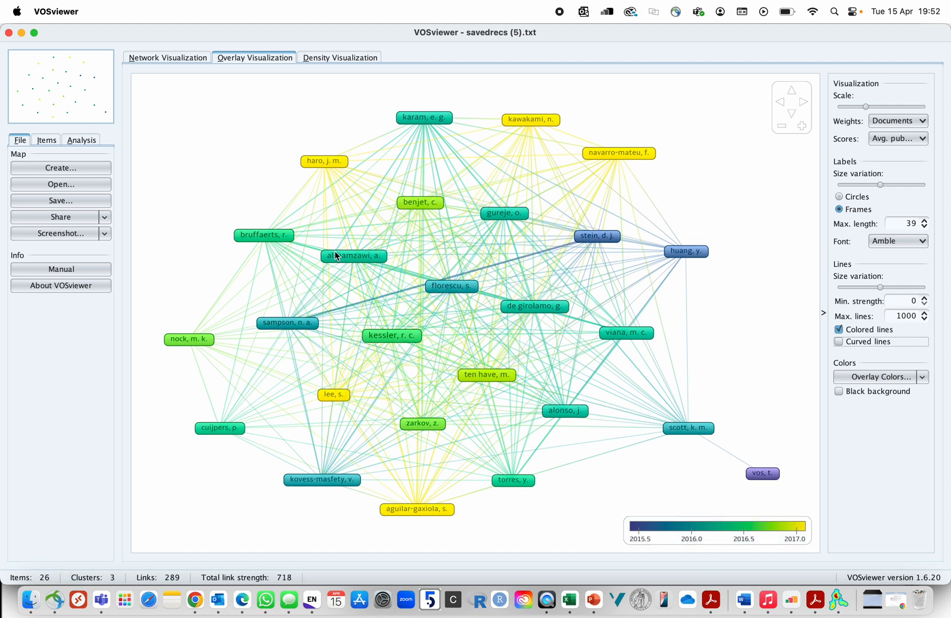
pyautogui.click(319, 59)
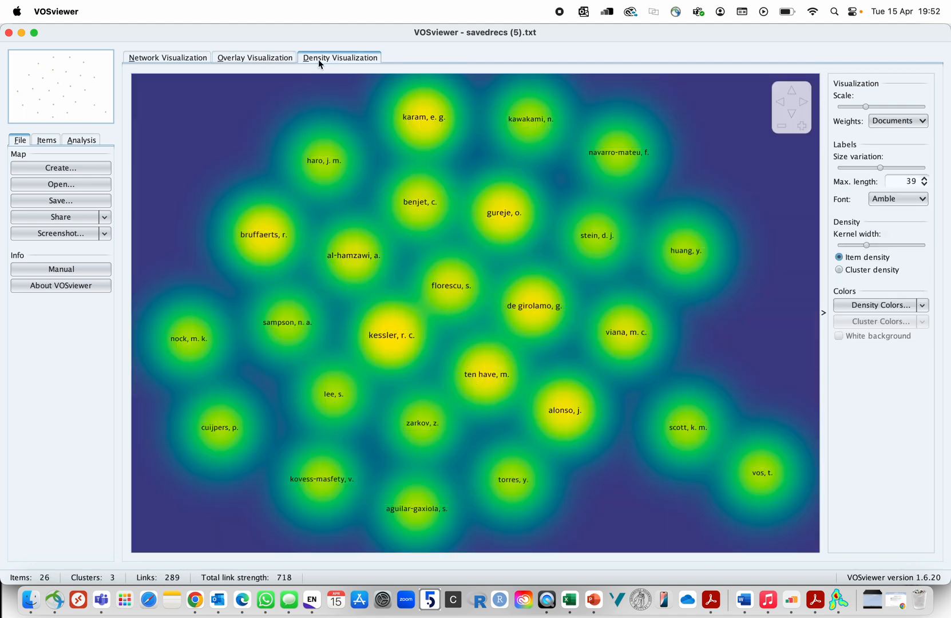
pyautogui.click(199, 60)
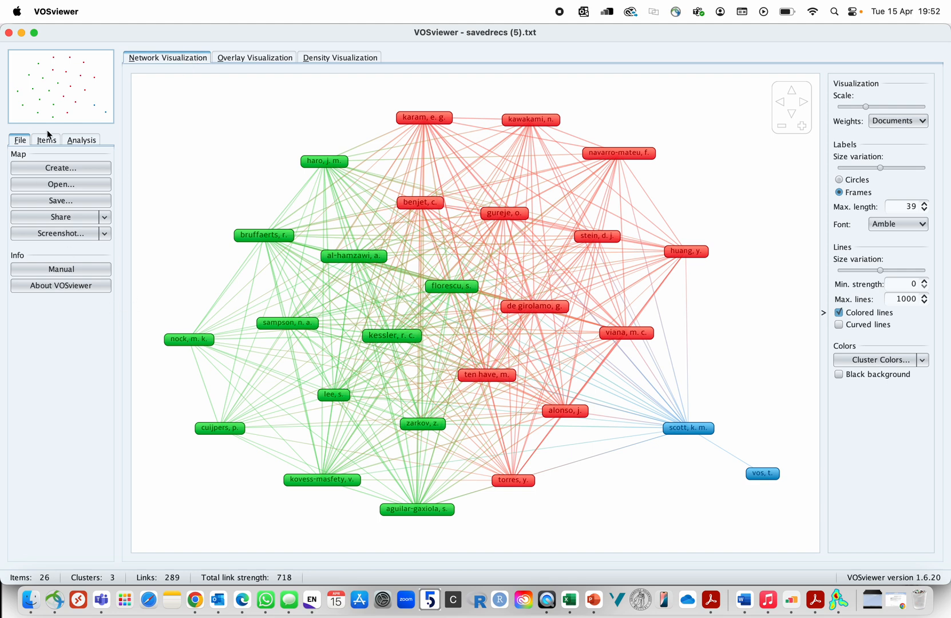
# Save a PNG screenshot of the author network as cc in the Biblio folder.
pyautogui.click(64, 237)
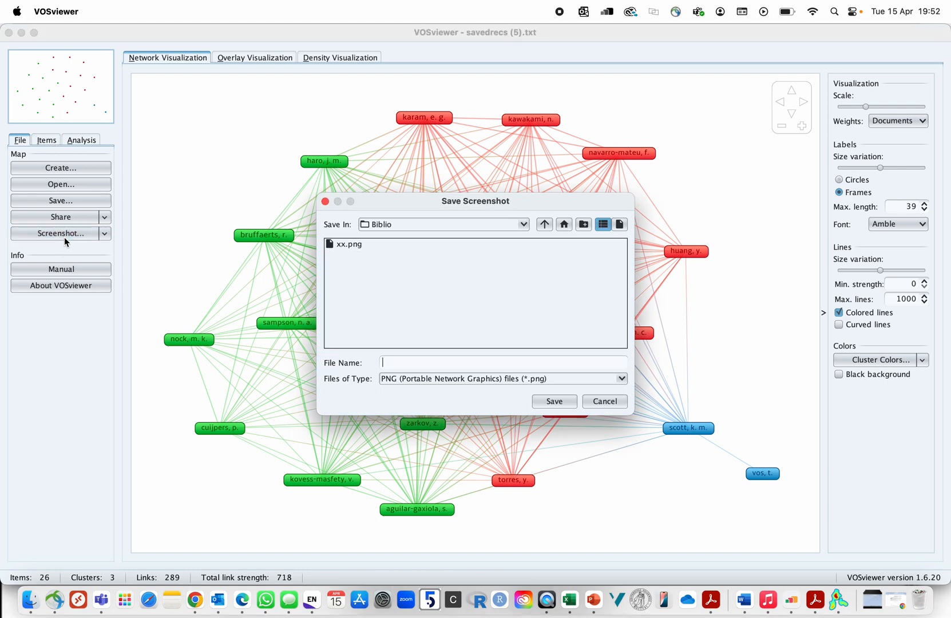
pyautogui.write('cc')
pyautogui.click(553, 402)
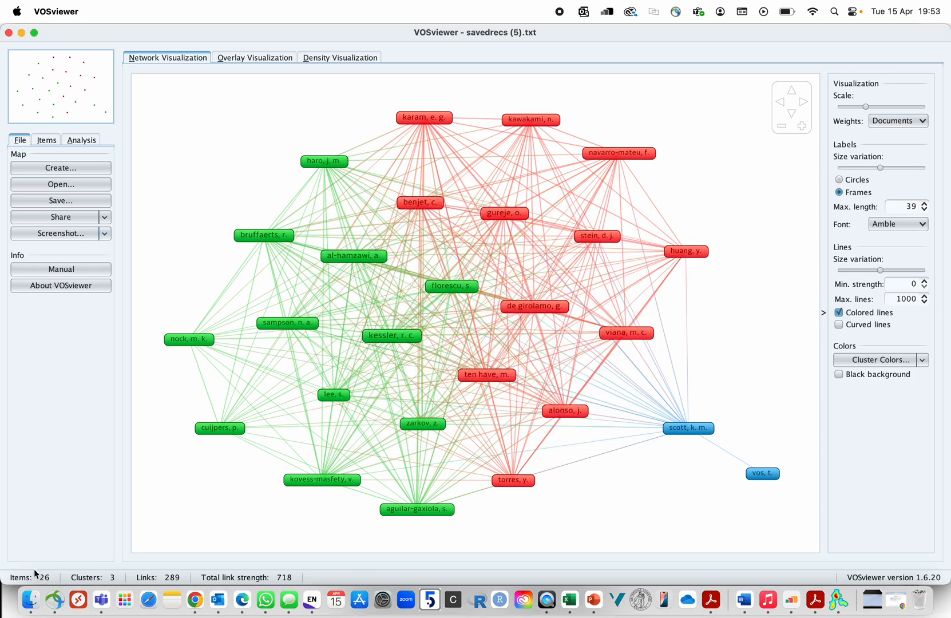
# Switch to Finder, open the Biblio folder in Downloads and view the exported images cc.png and xx.png, closing each one.
pyautogui.click(36, 604)
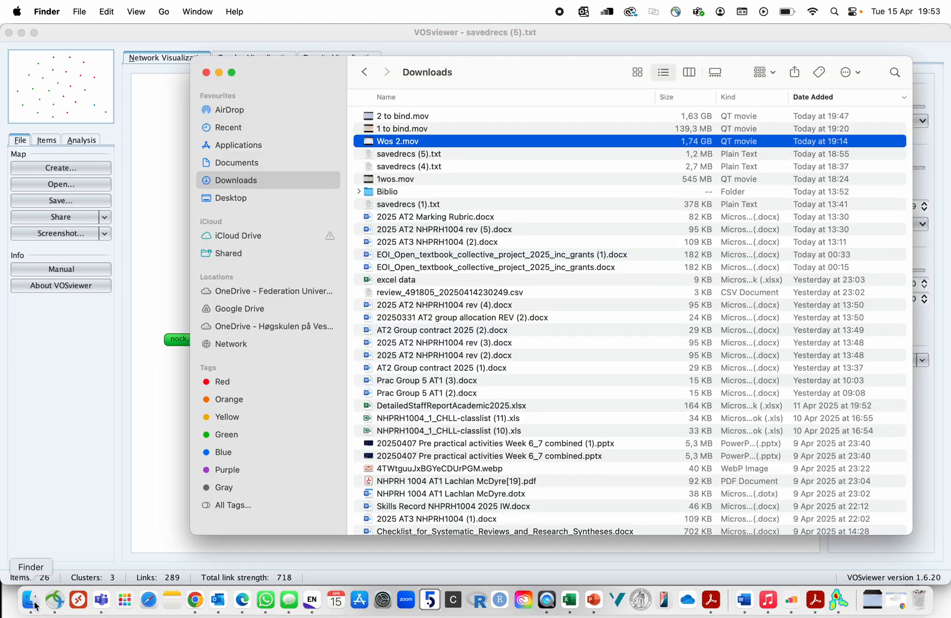
pyautogui.doubleClick(383, 180)
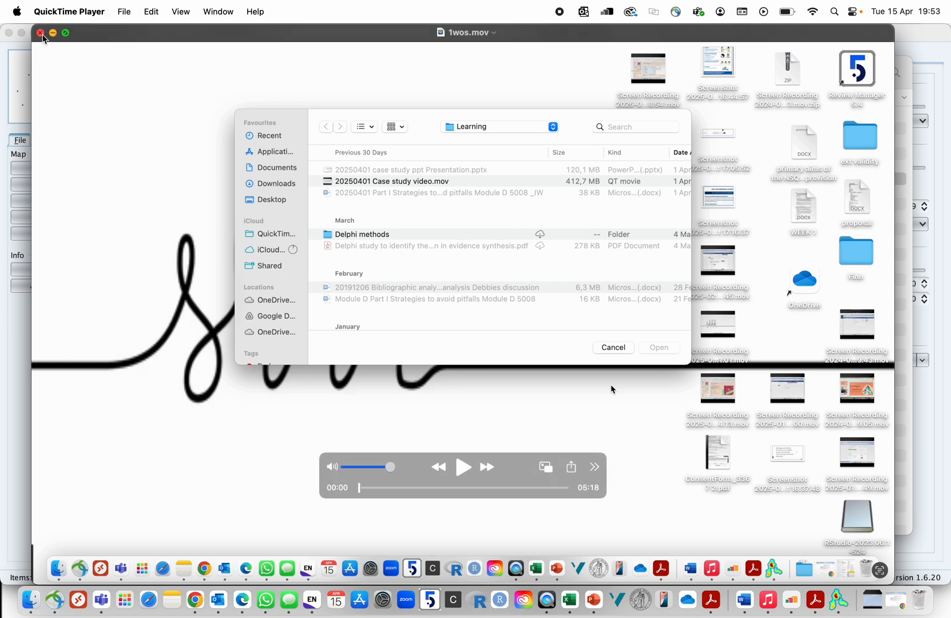
pyautogui.click(40, 33)
pyautogui.doubleClick(376, 194)
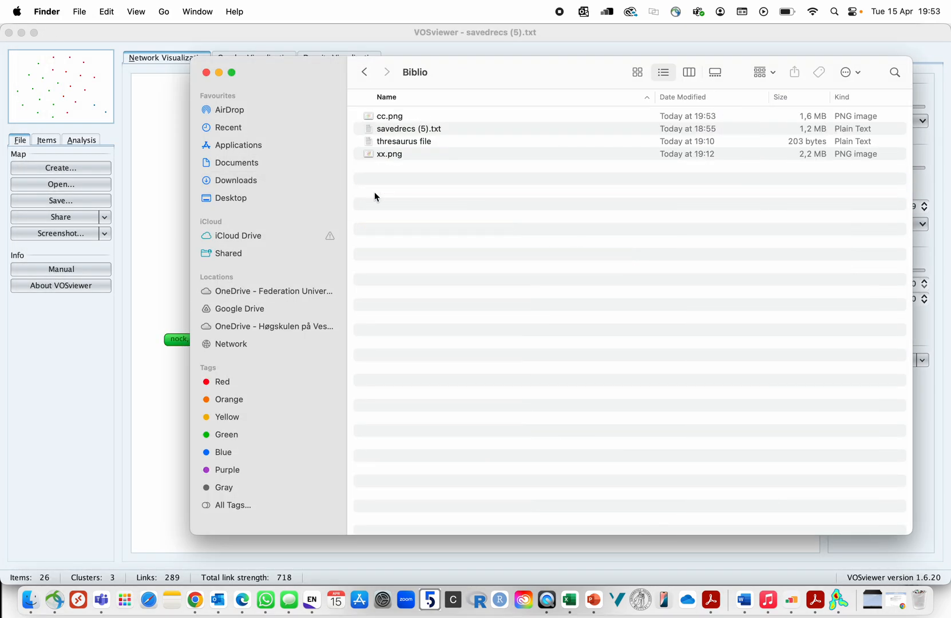
pyautogui.click(393, 120)
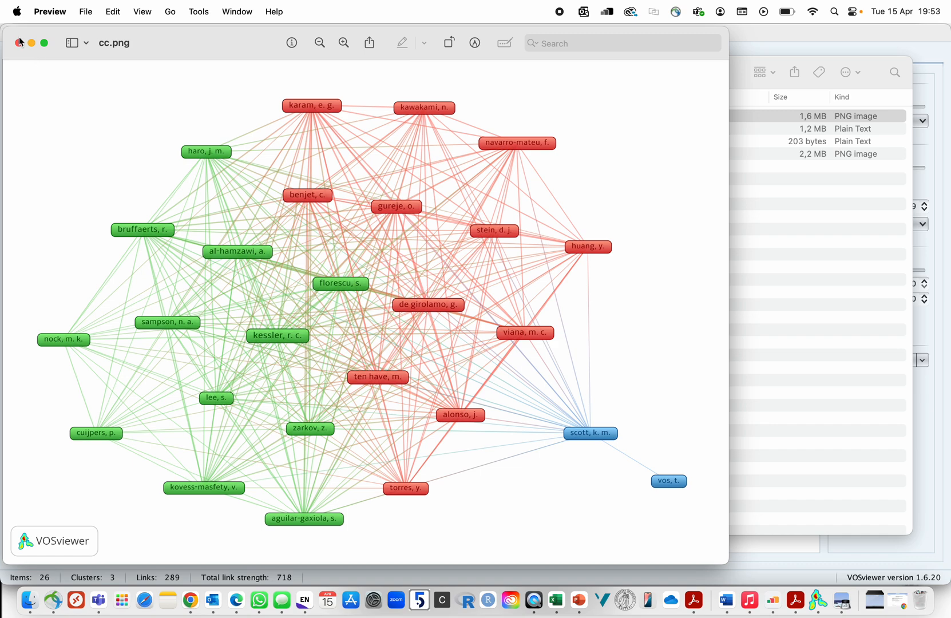
pyautogui.click(19, 41)
pyautogui.doubleClick(384, 155)
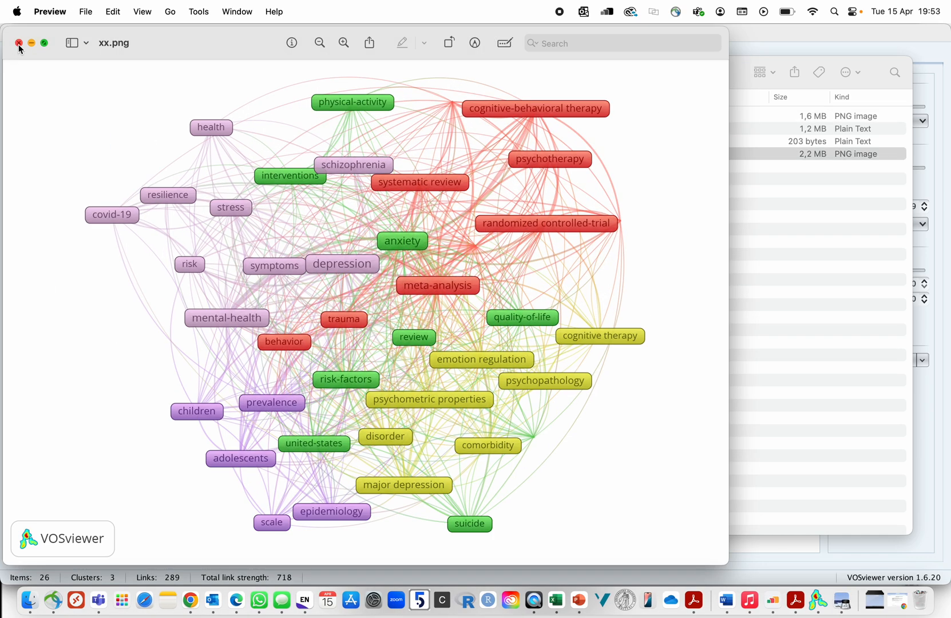
pyautogui.click(19, 43)
# Switch back to the co-authorship map in VOSviewer.
pyautogui.click(321, 299)
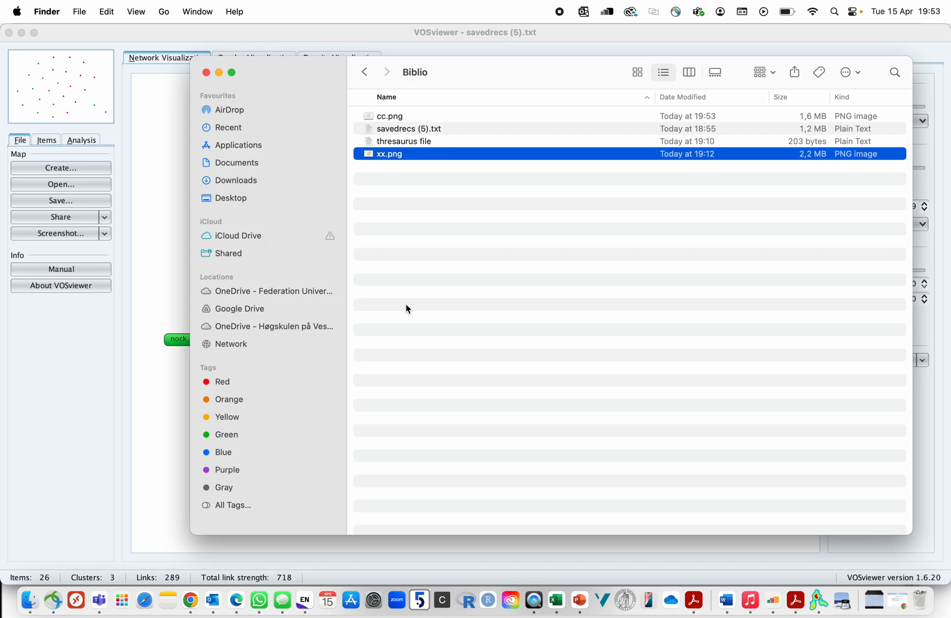
pyautogui.click(196, 610)
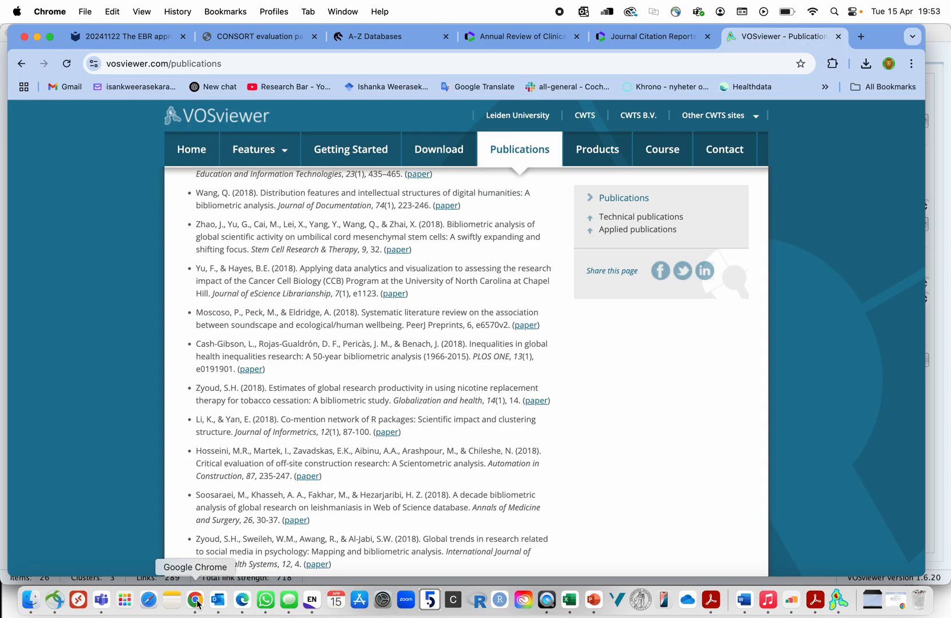
pyautogui.click(840, 602)
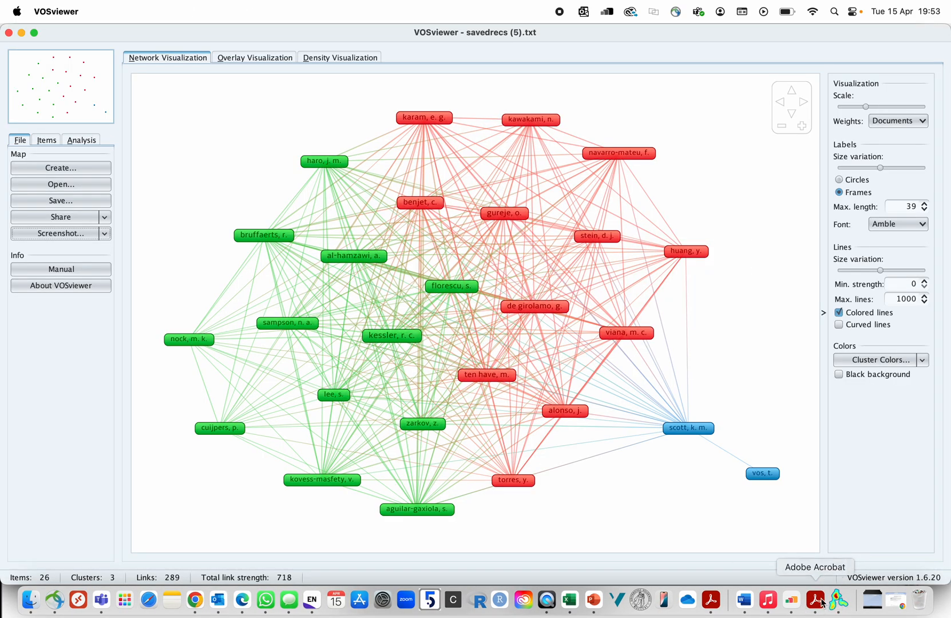